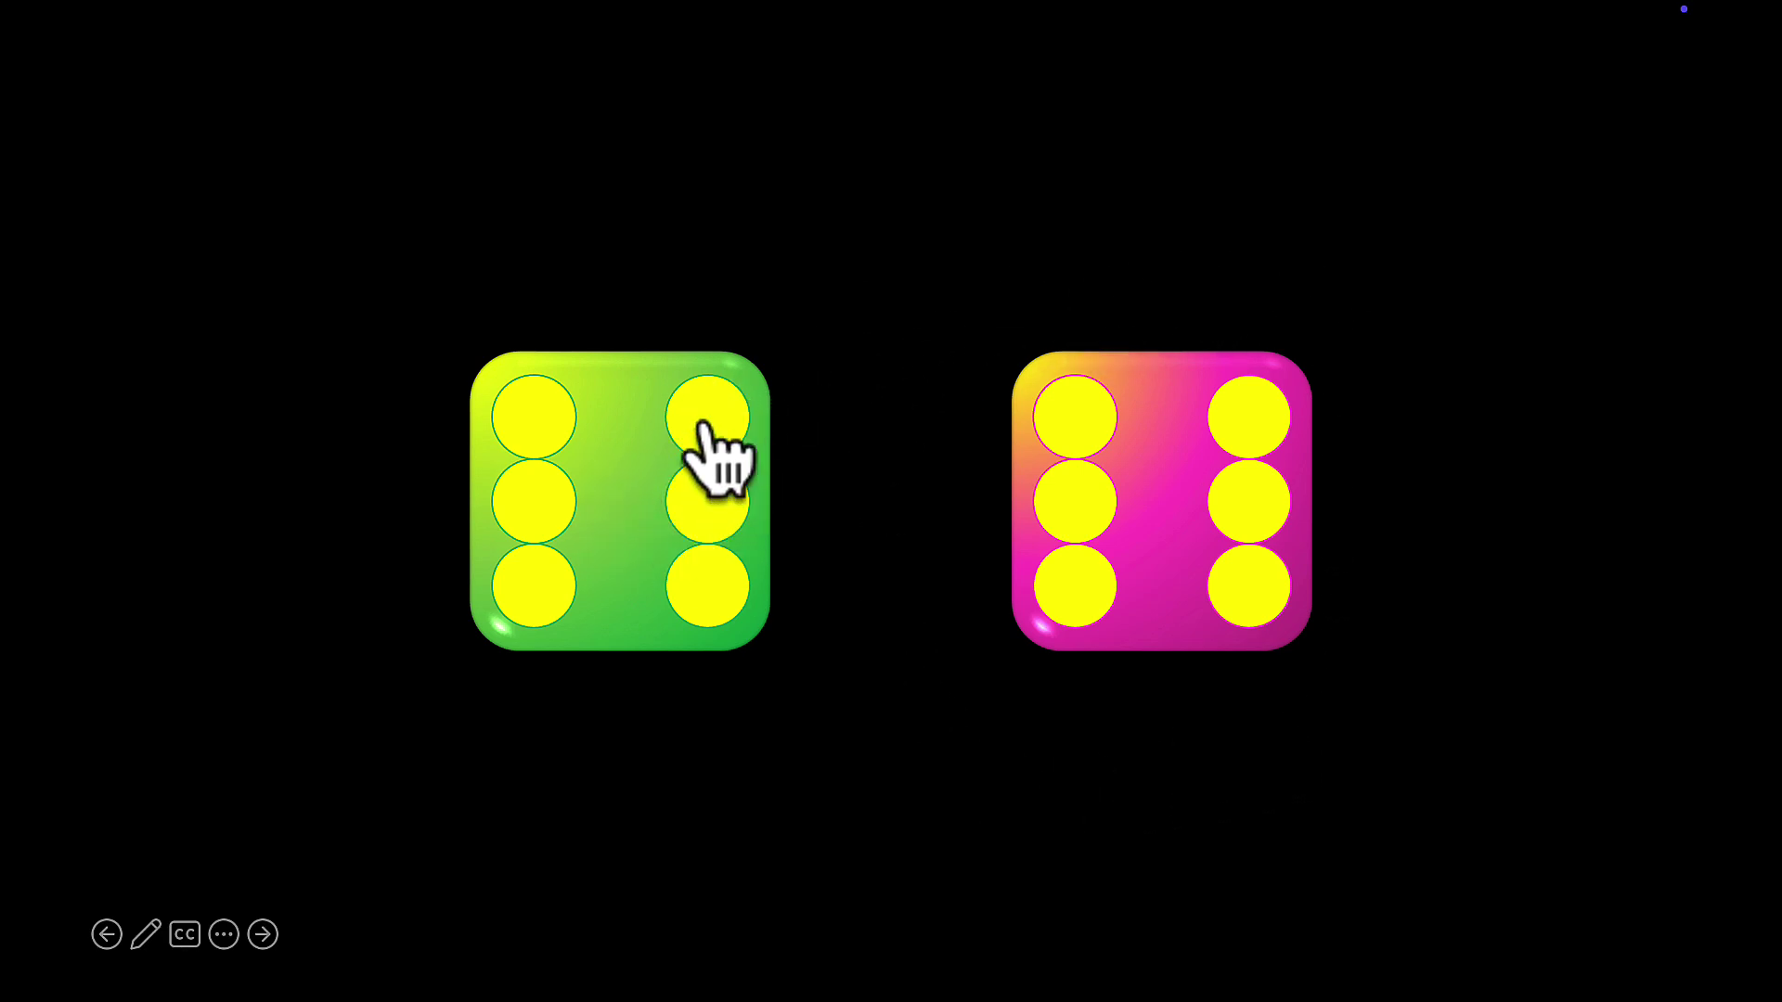
Roll the green die nine times until it comes to rest showing two.
left_click(581, 429)
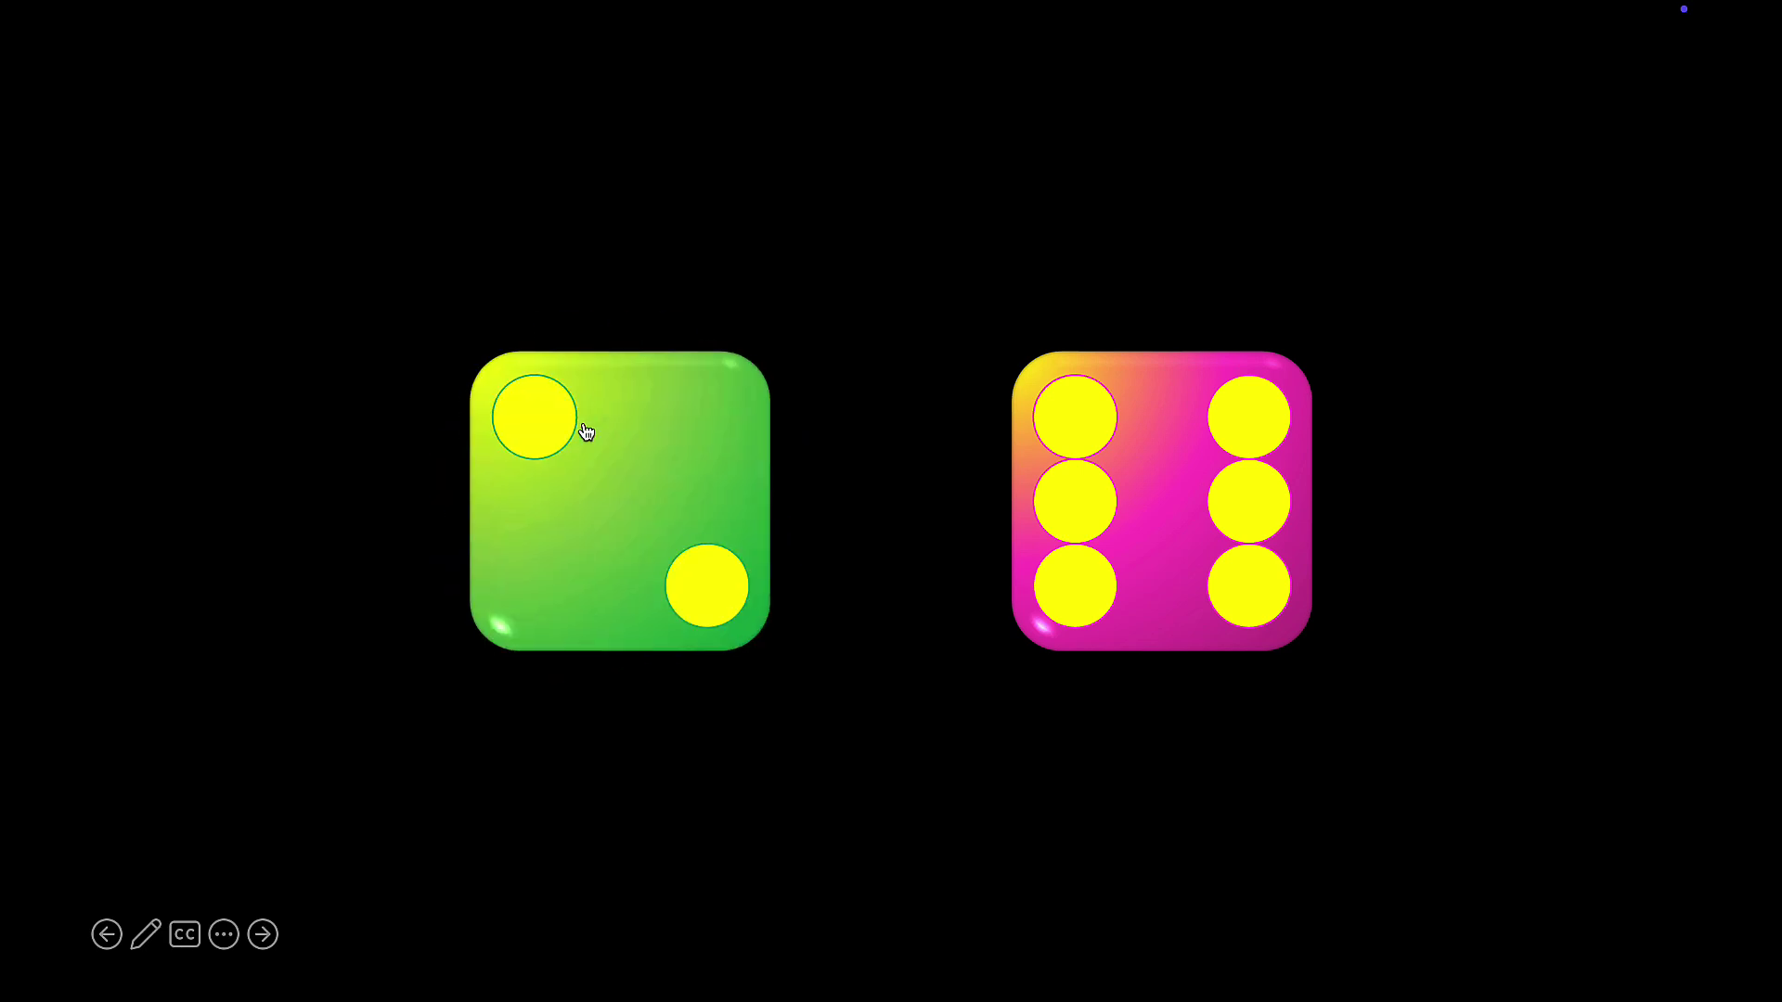
left_click(682, 447)
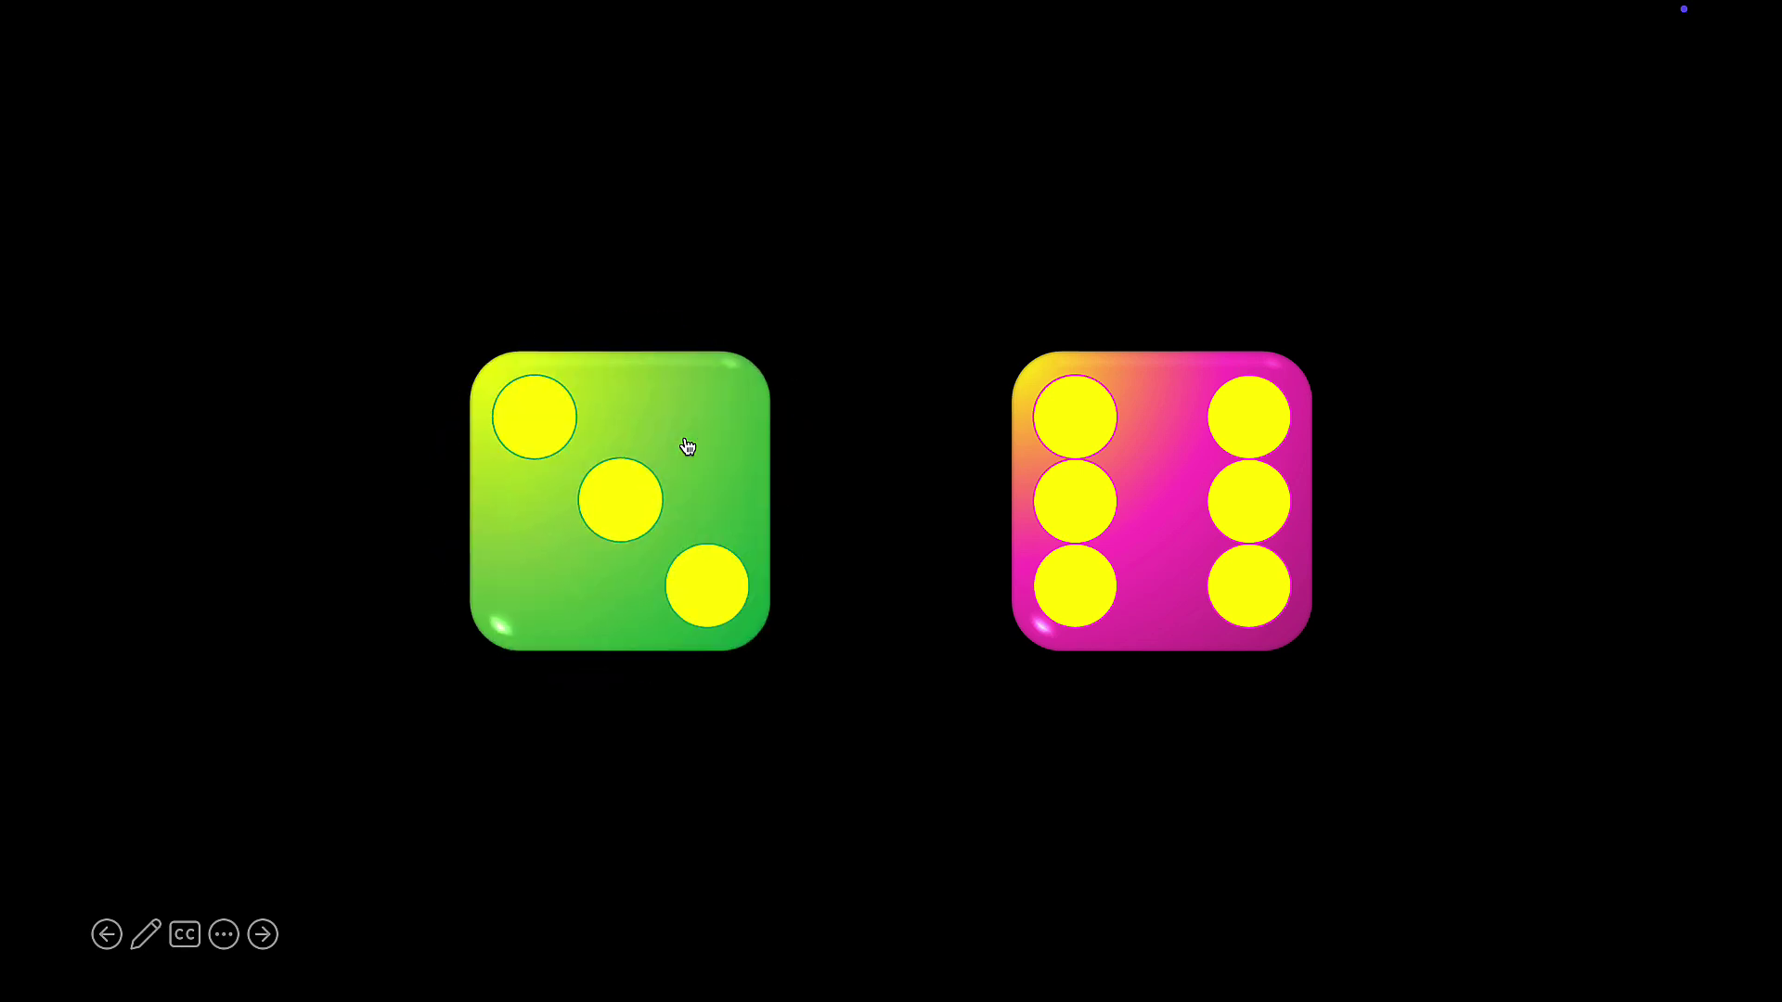
left_click(682, 522)
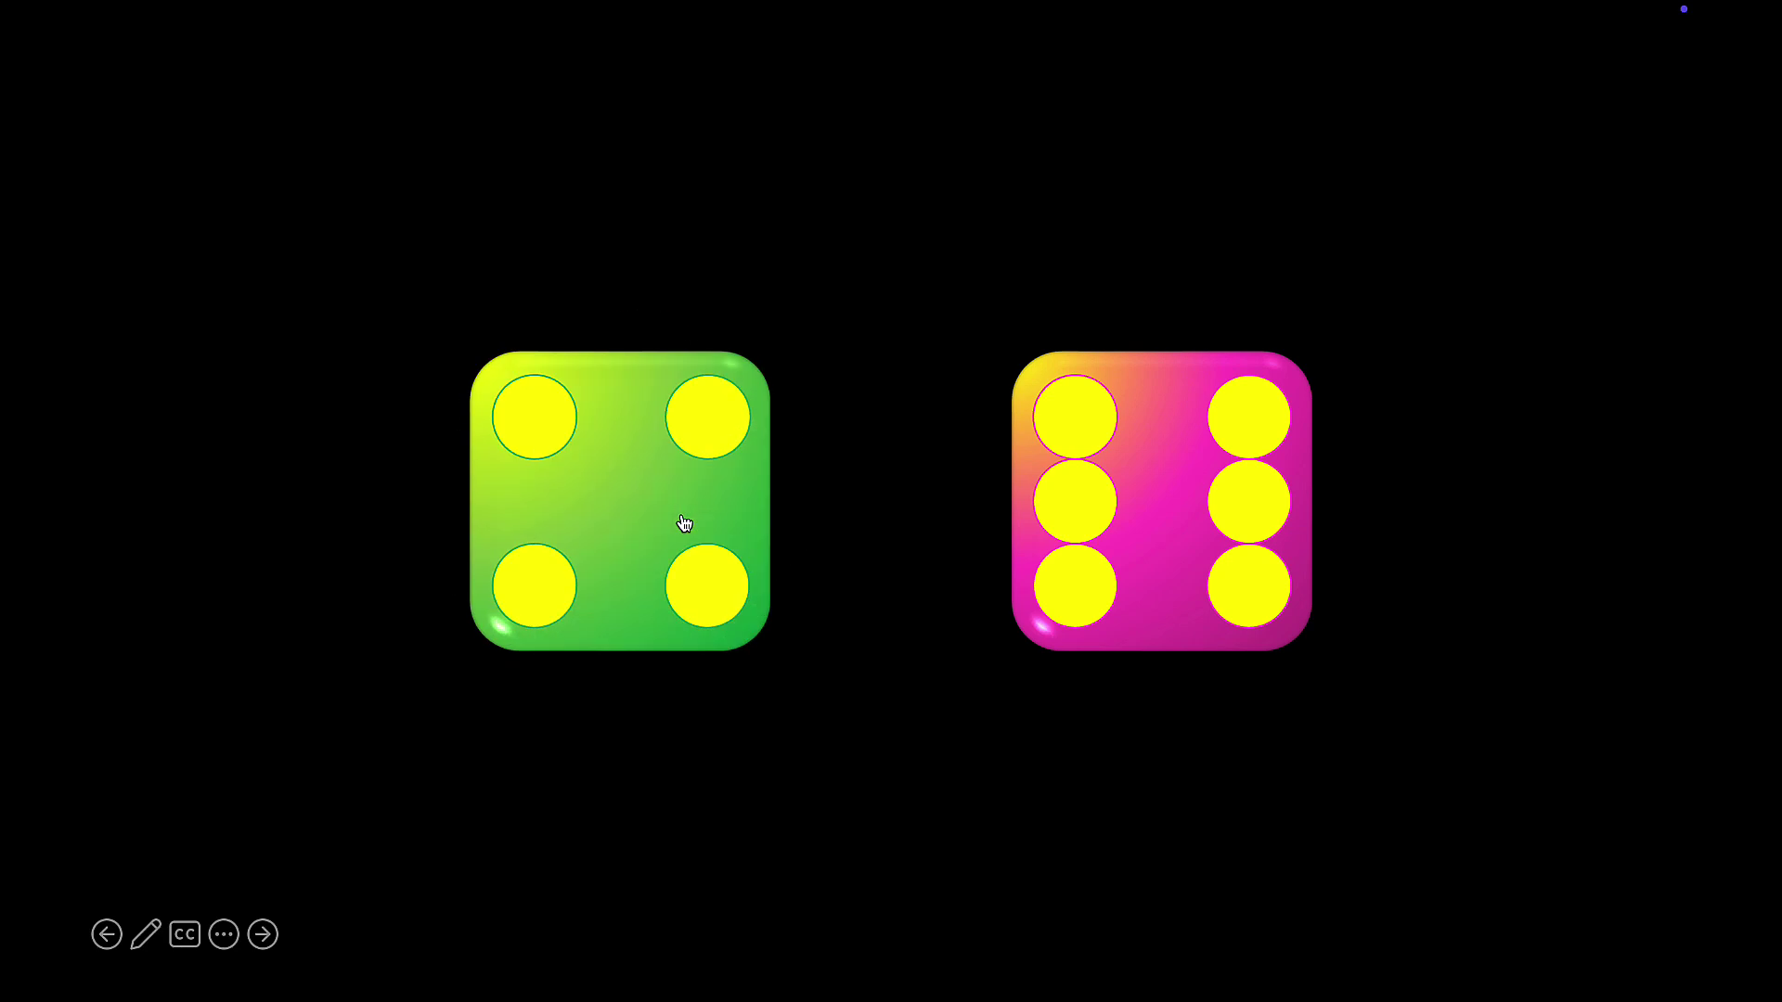
left_click(639, 541)
left_click(640, 541)
left_click(578, 493)
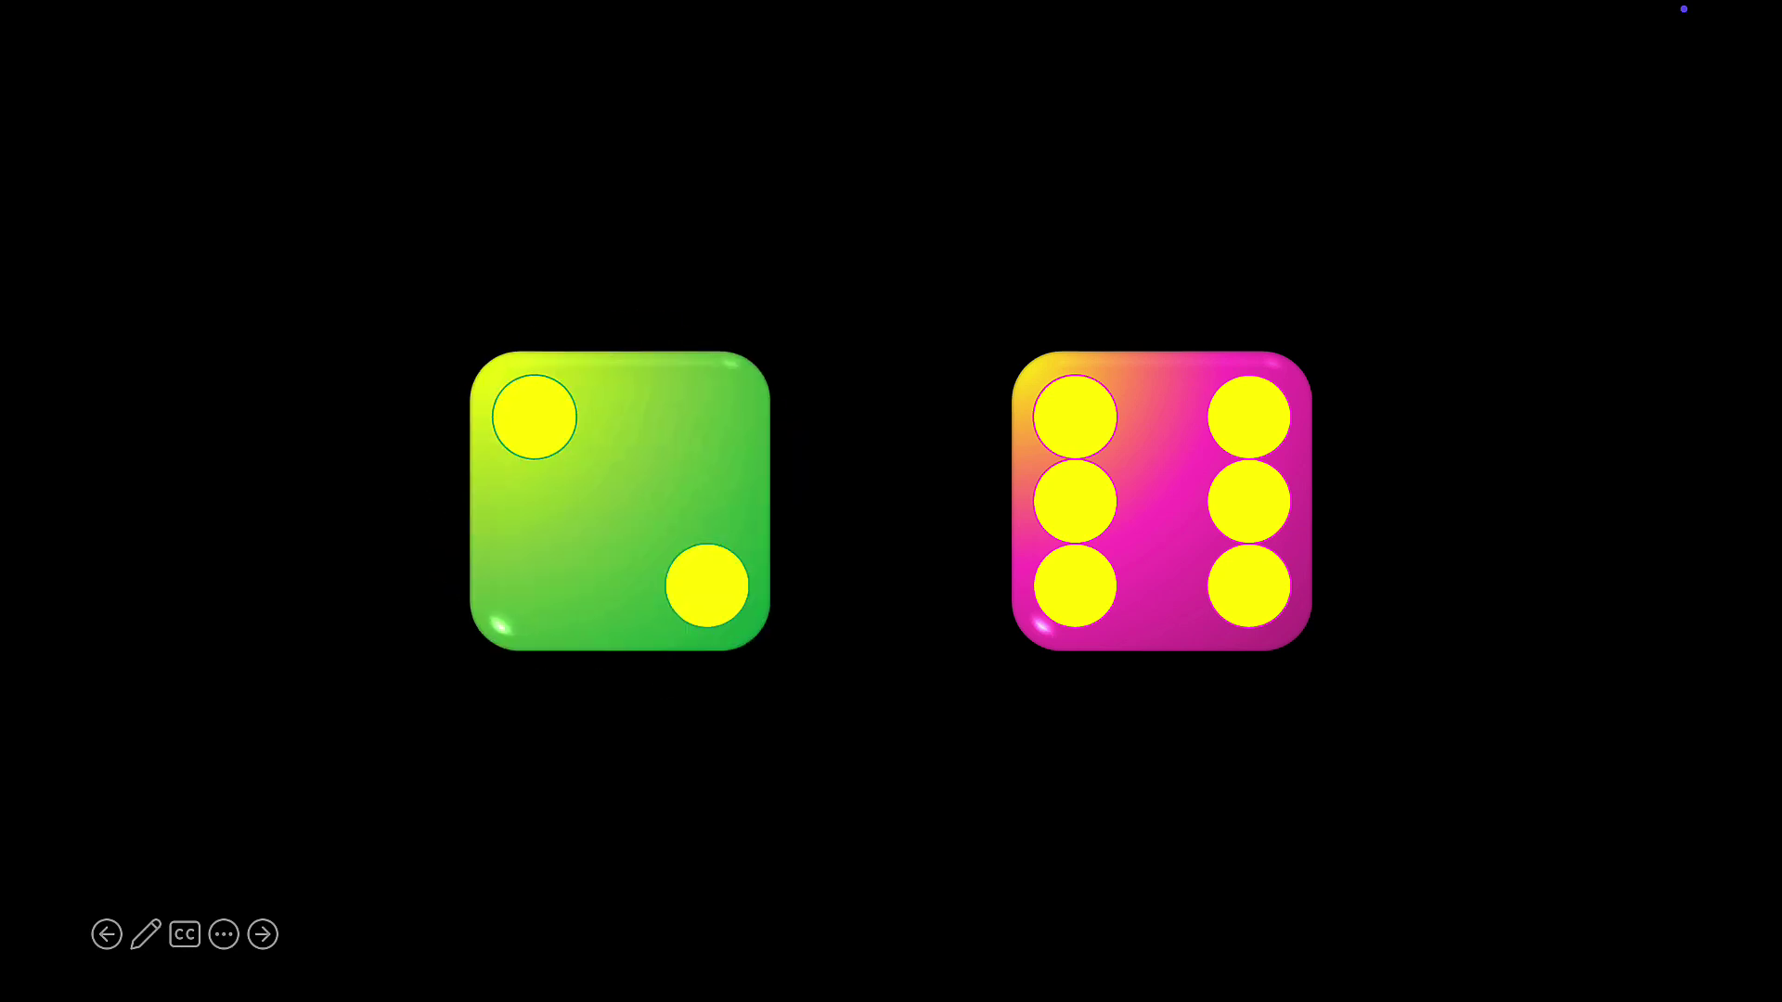
left_click(559, 553)
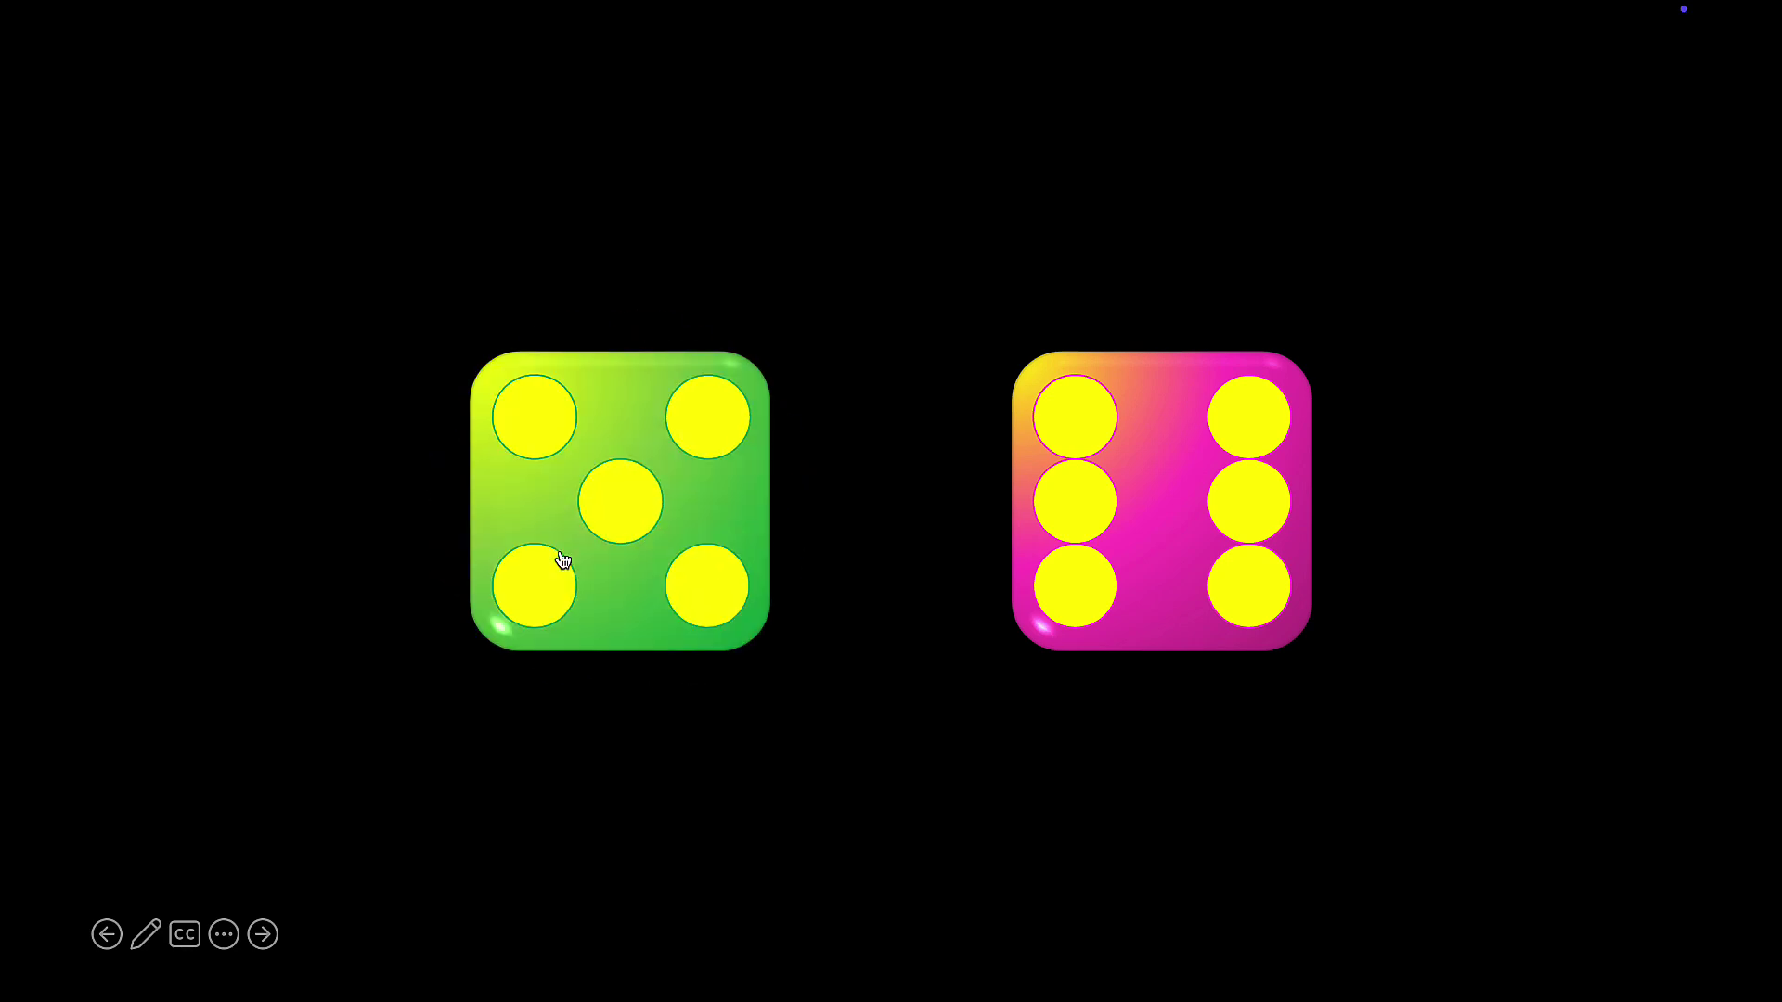
left_click(553, 428)
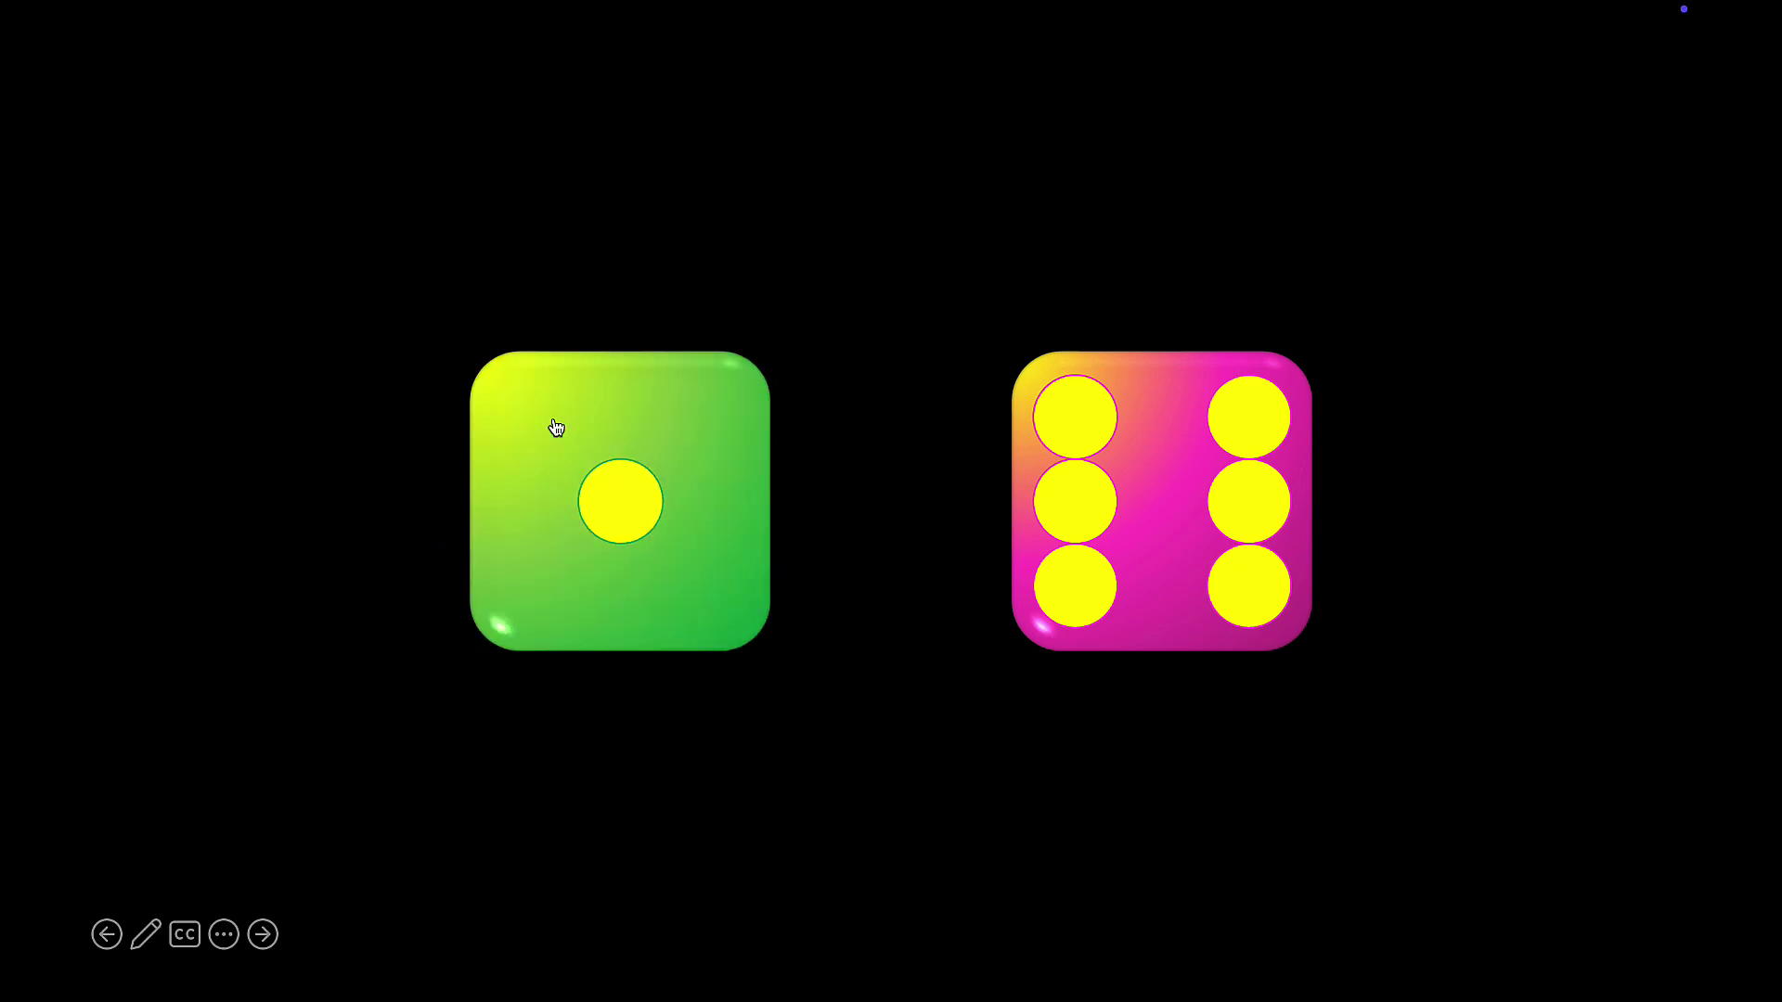
left_click(623, 480)
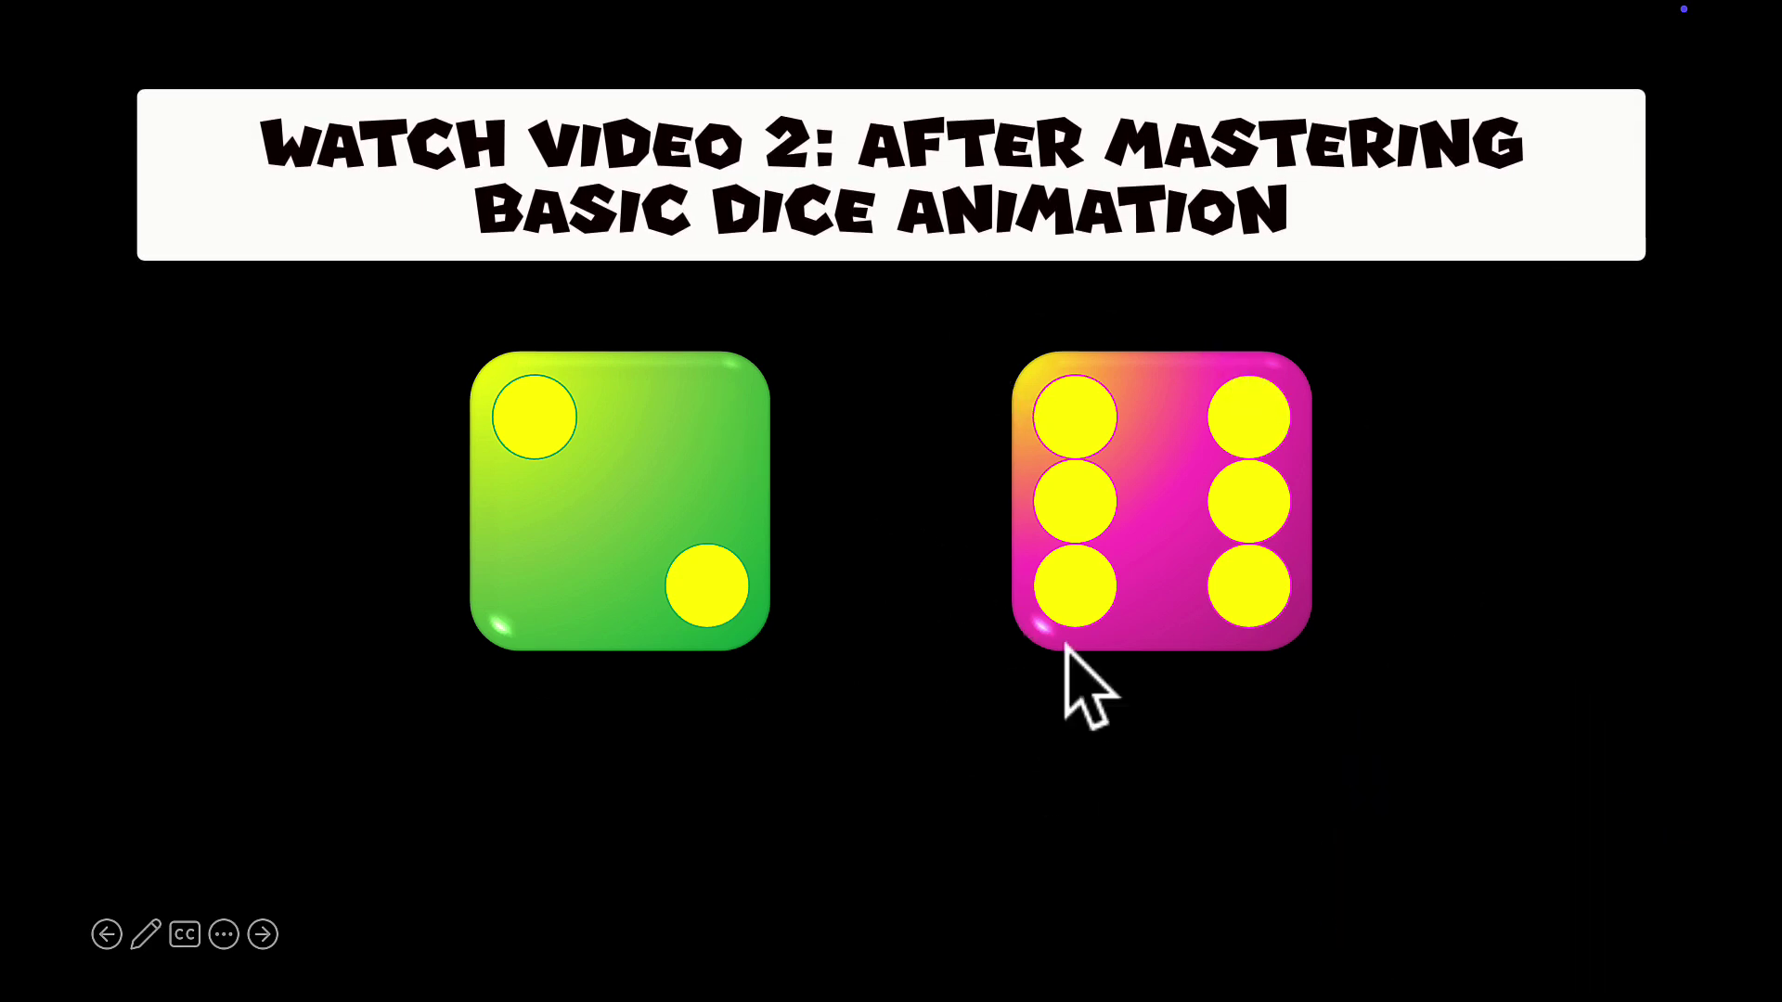
Spin the pink die ten times until it lands showing one pip.
left_click(1223, 447)
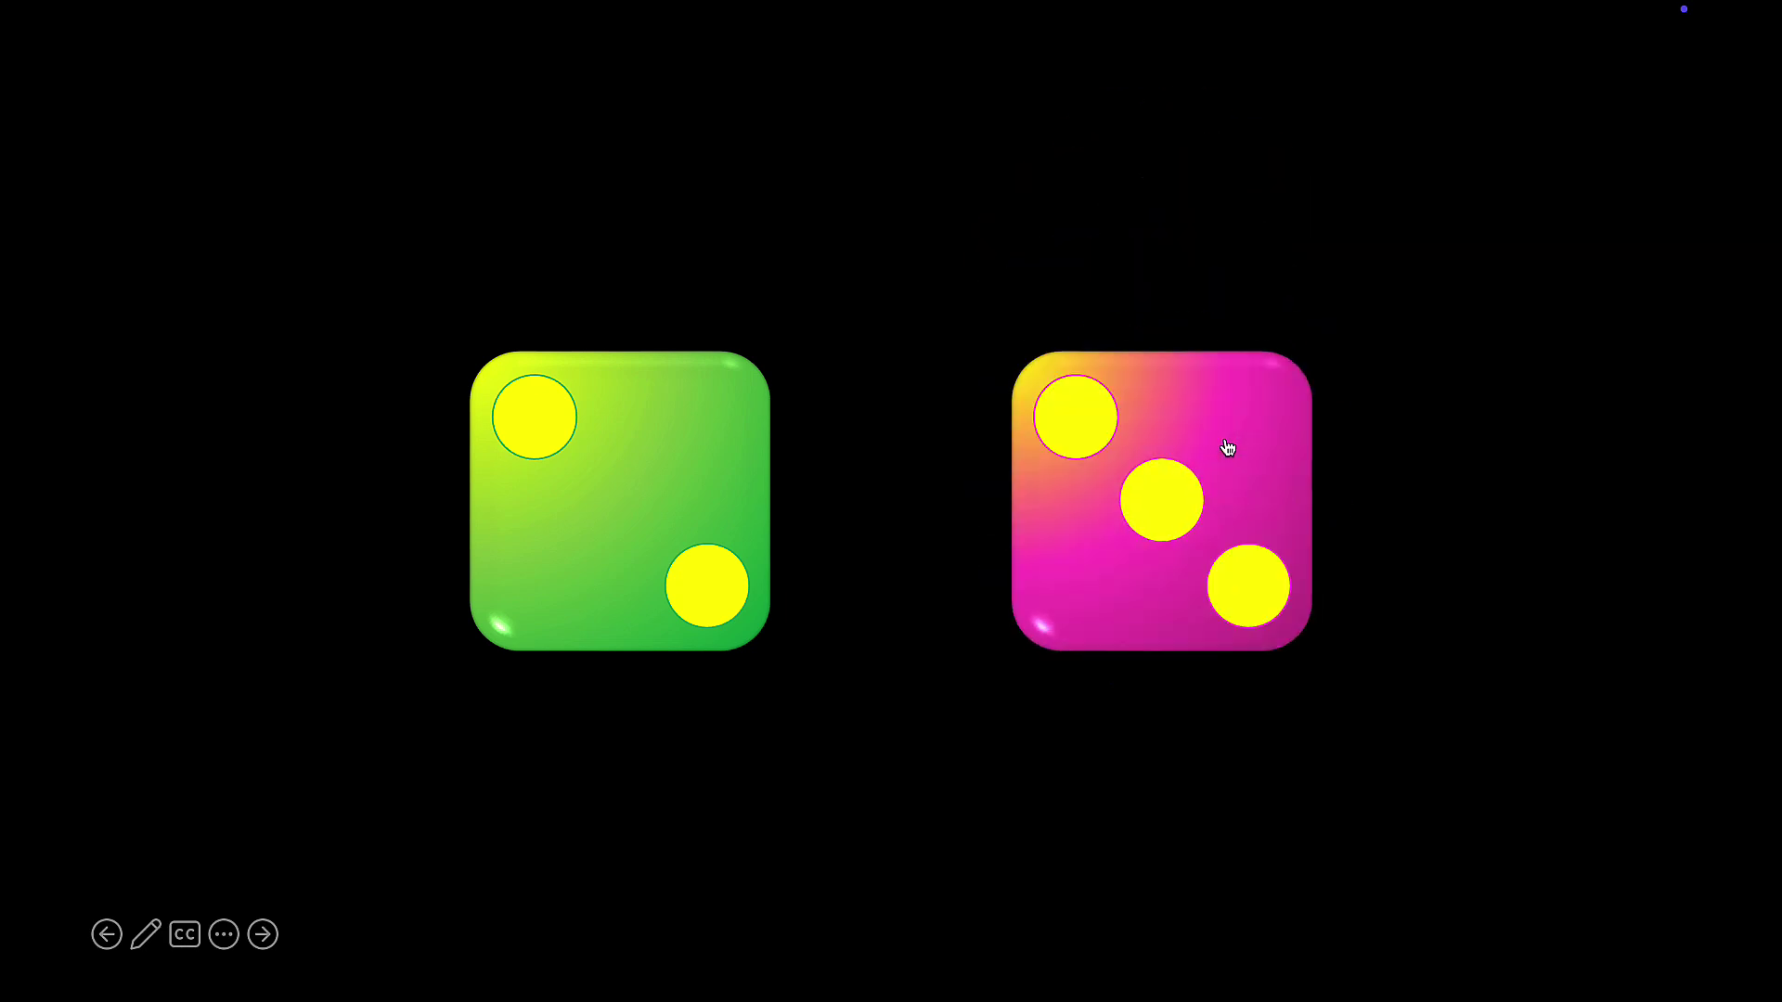
left_click(1185, 449)
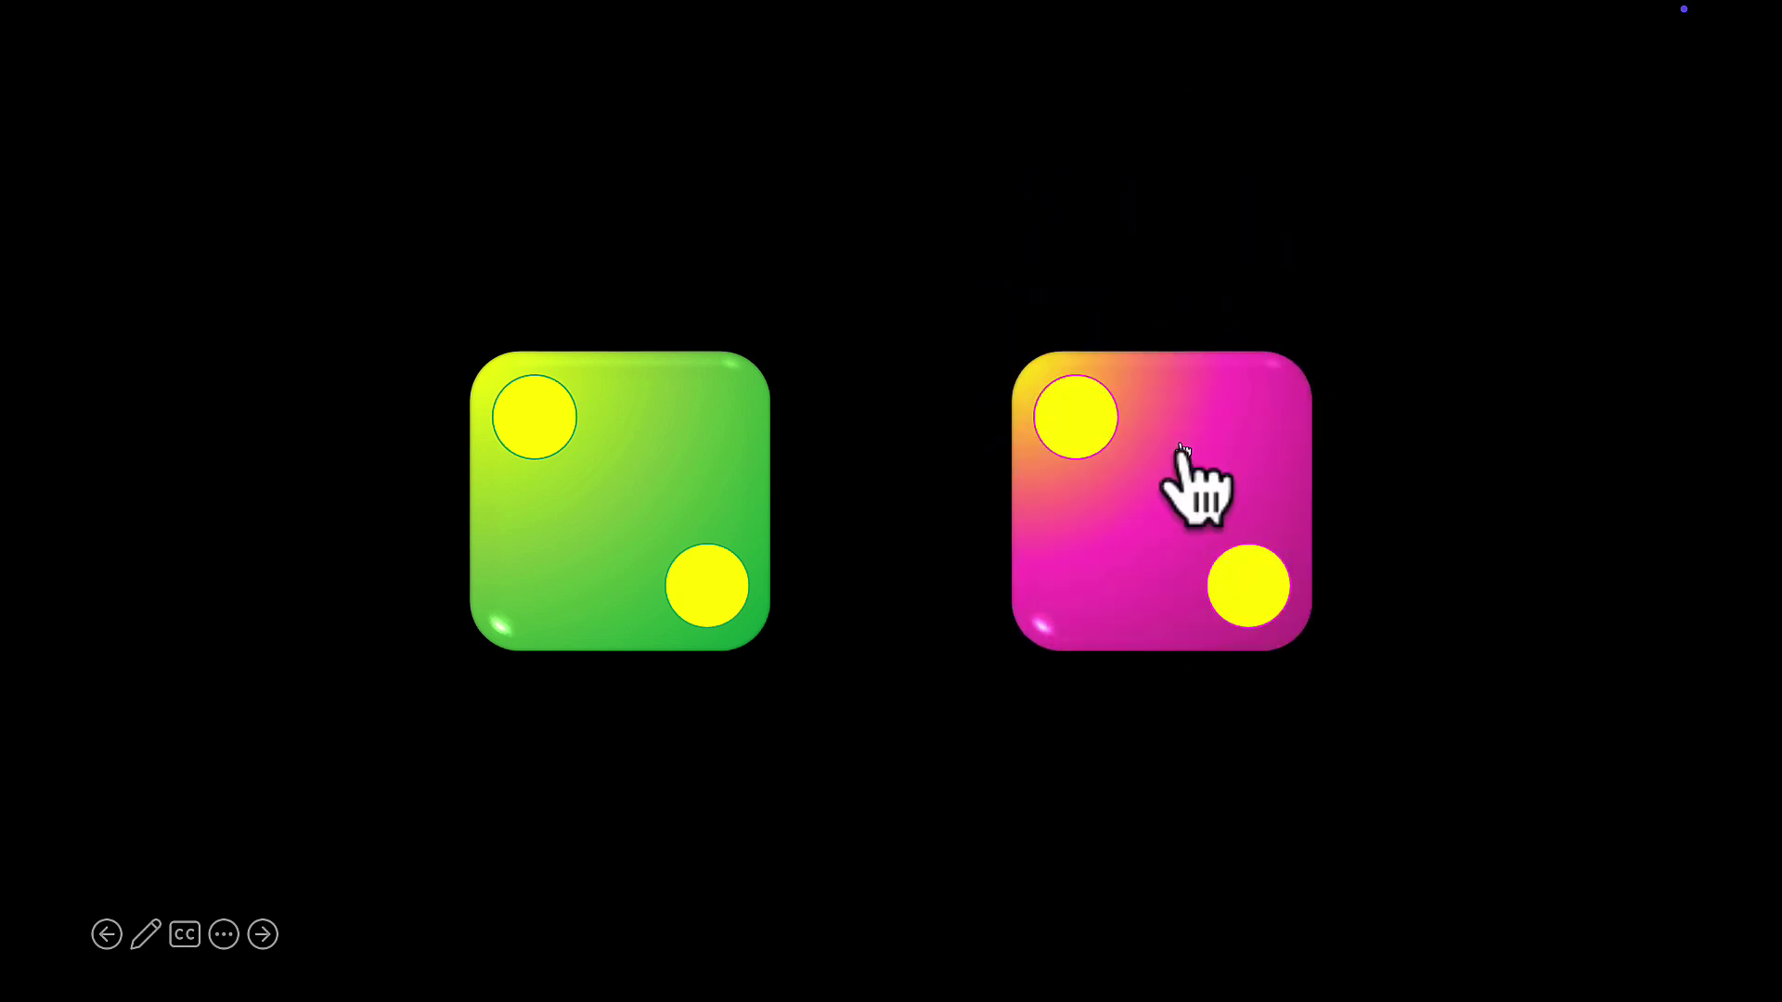
left_click(1183, 459)
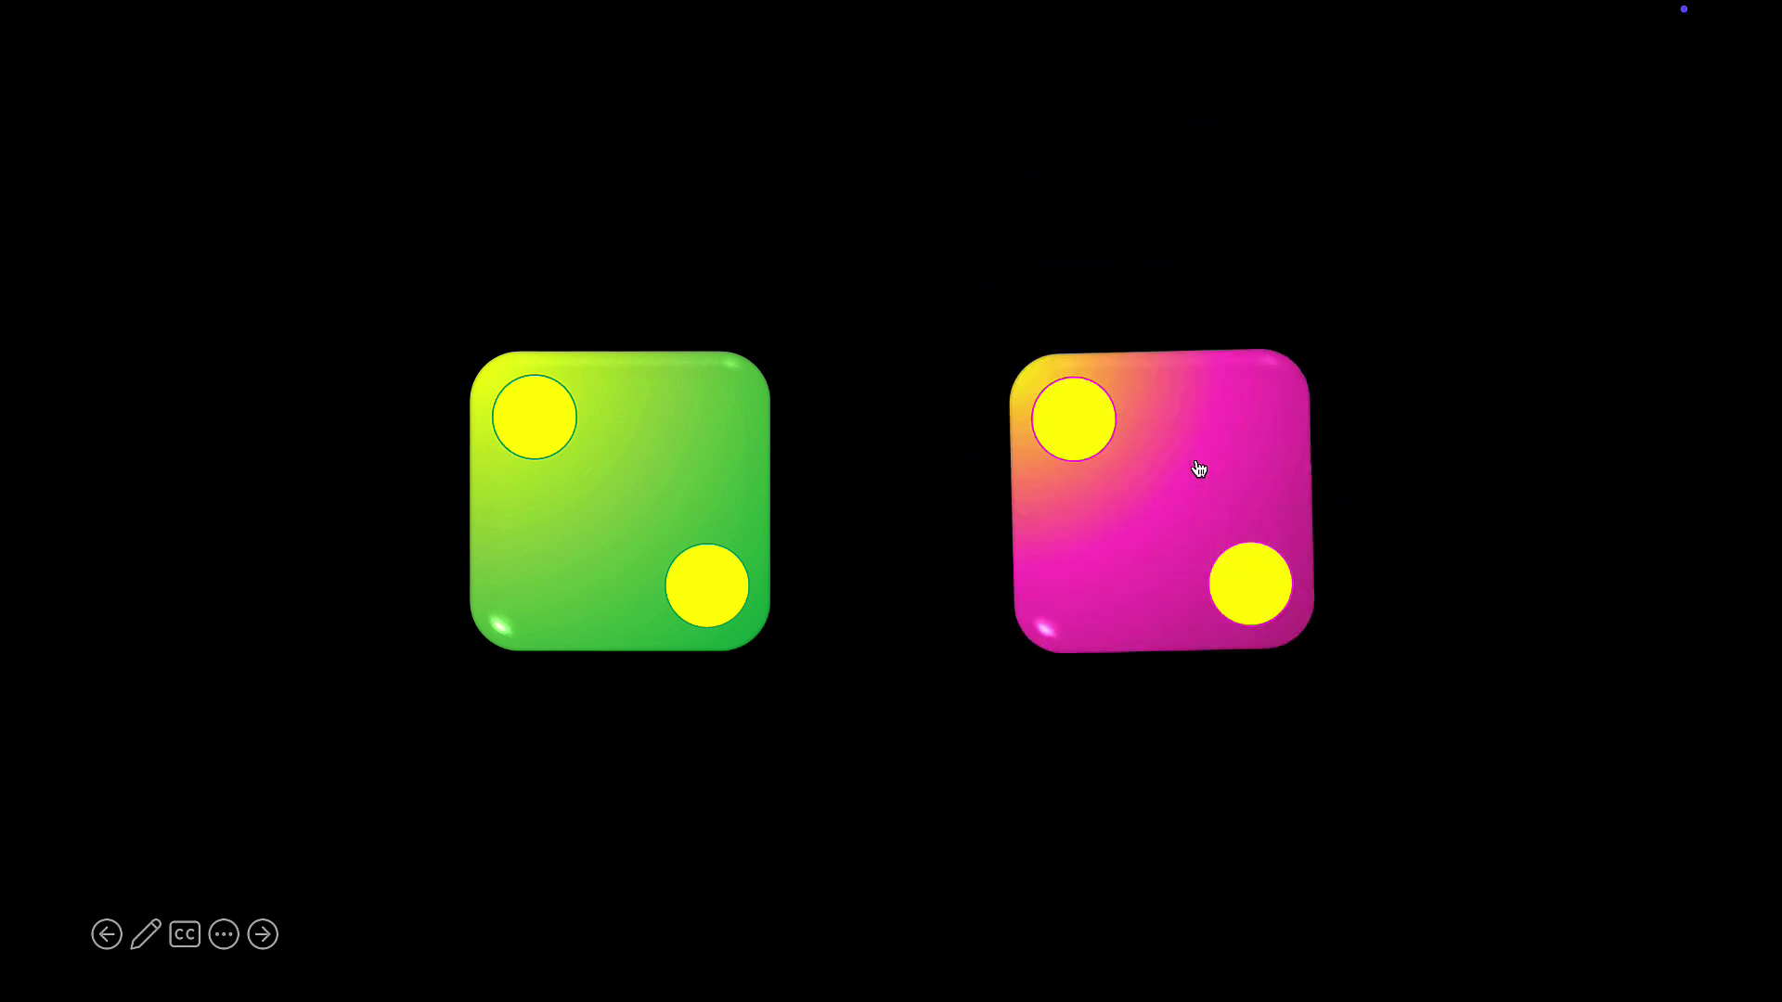
left_click(1209, 557)
left_click(1138, 540)
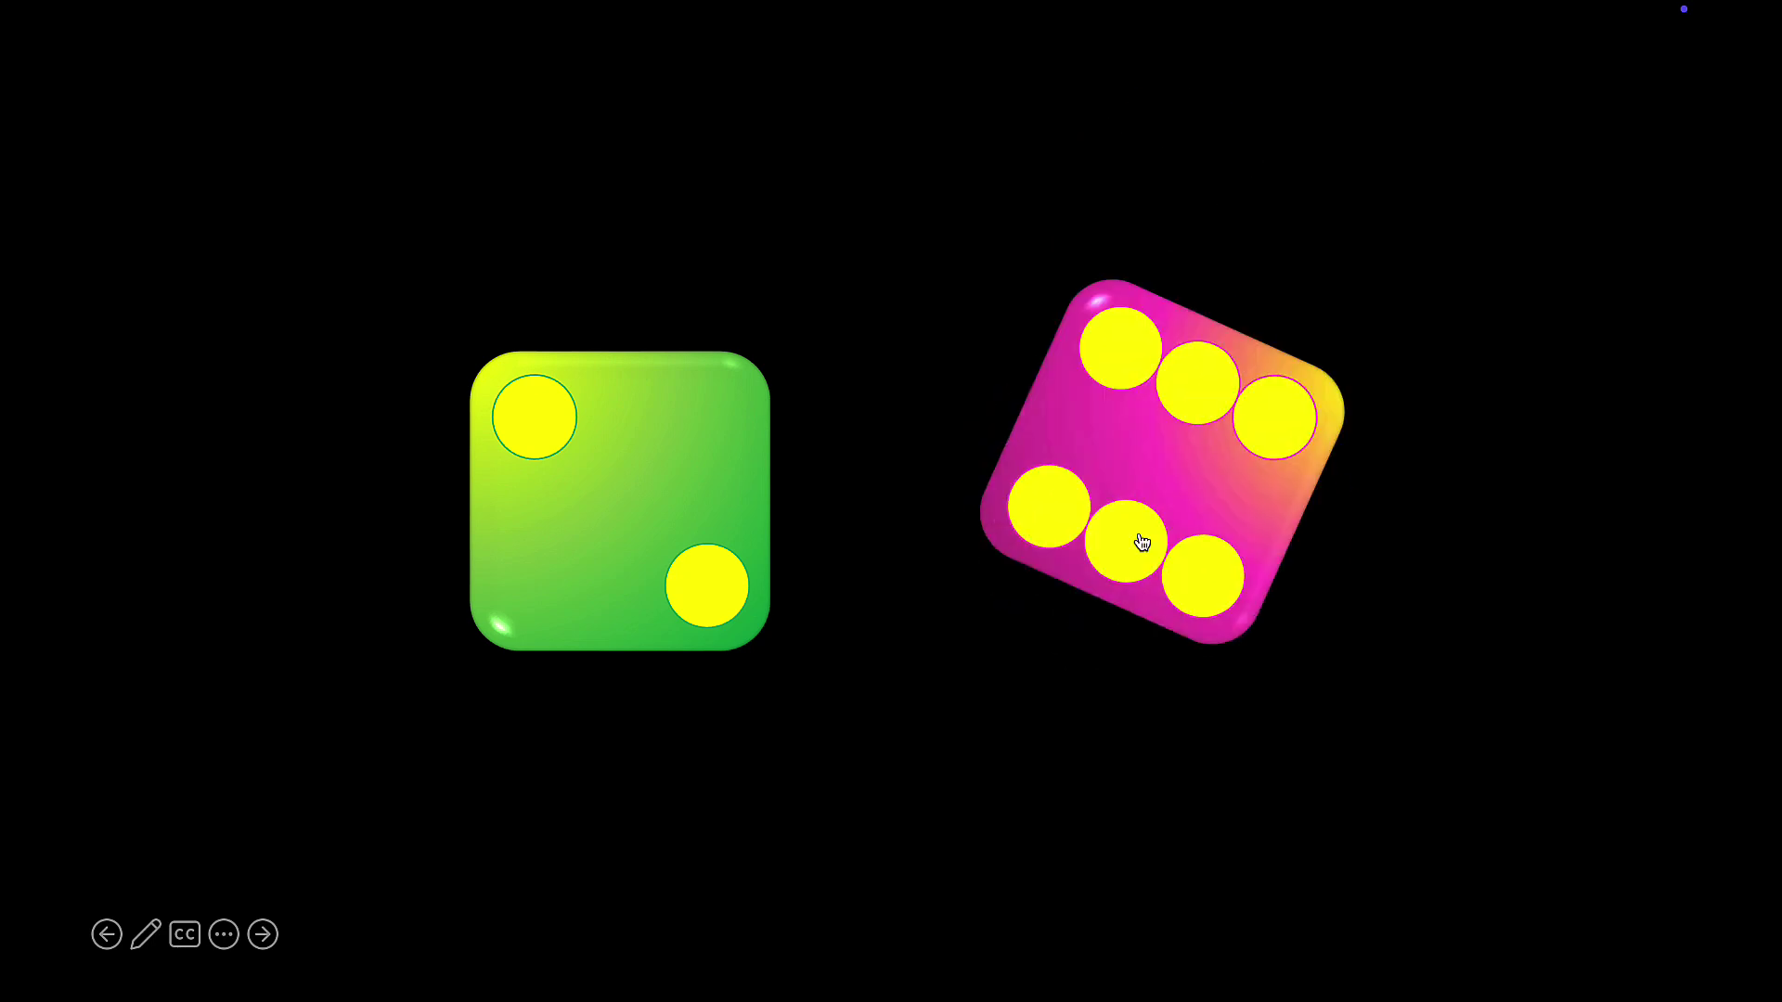
left_click(1130, 524)
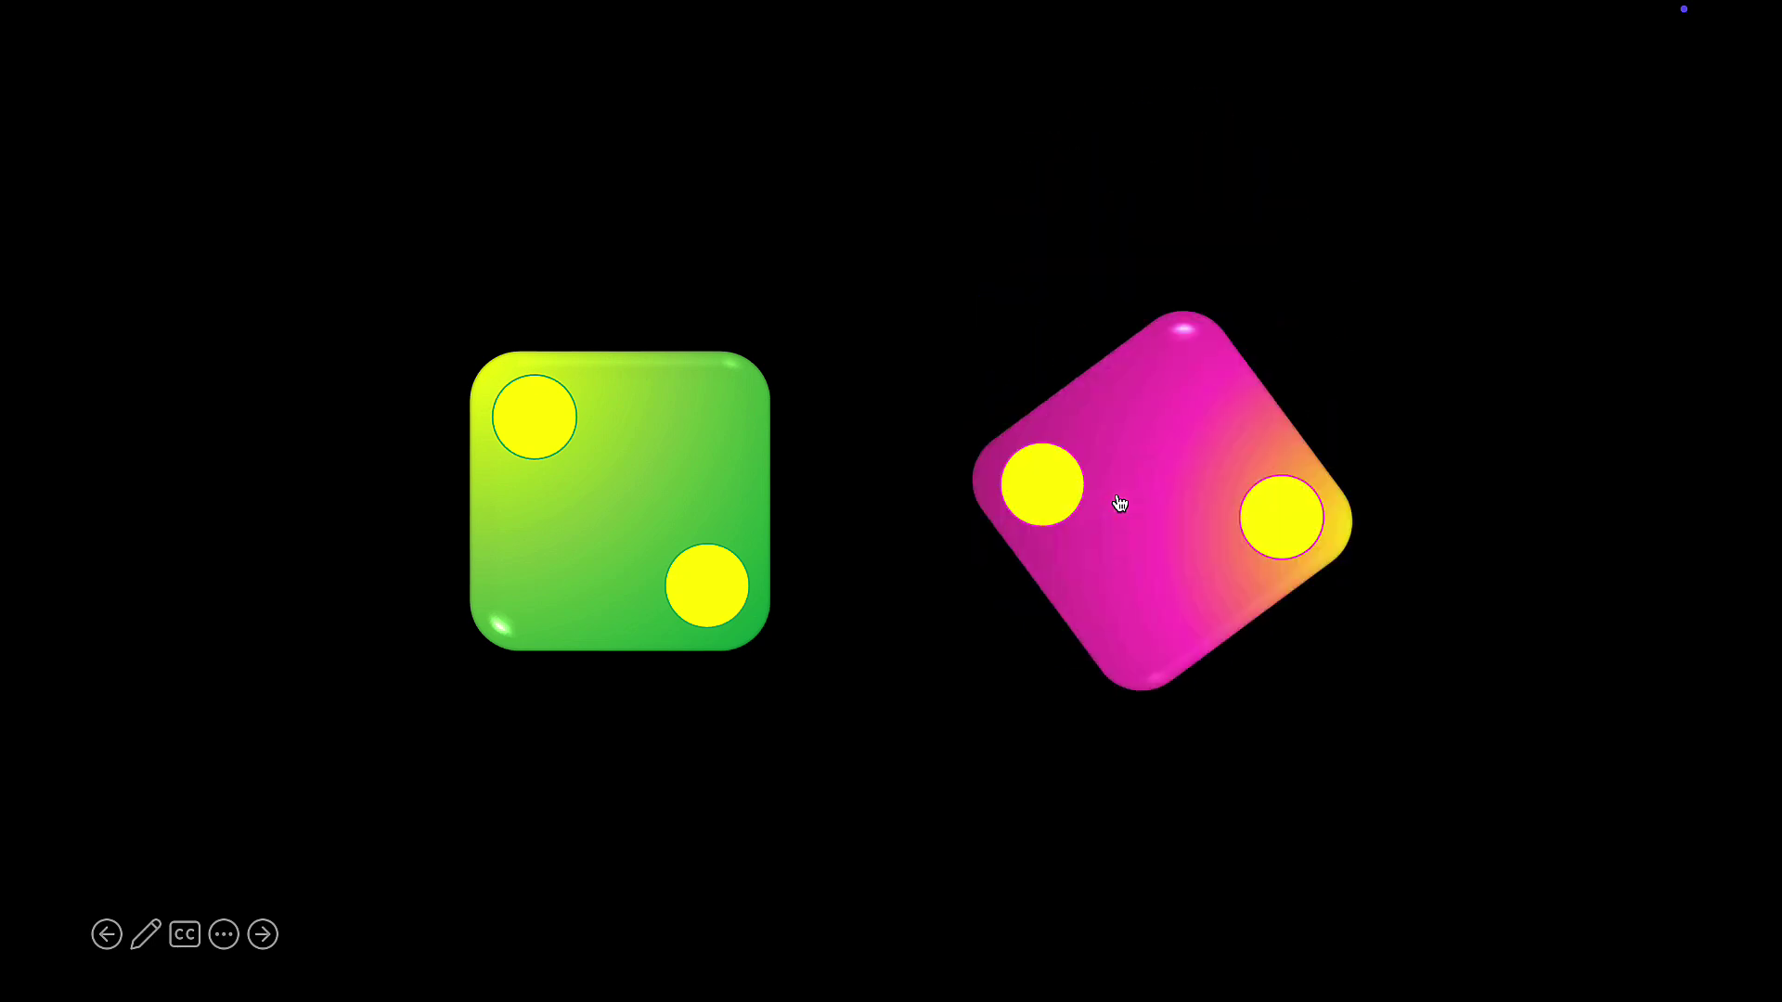
left_click(1128, 429)
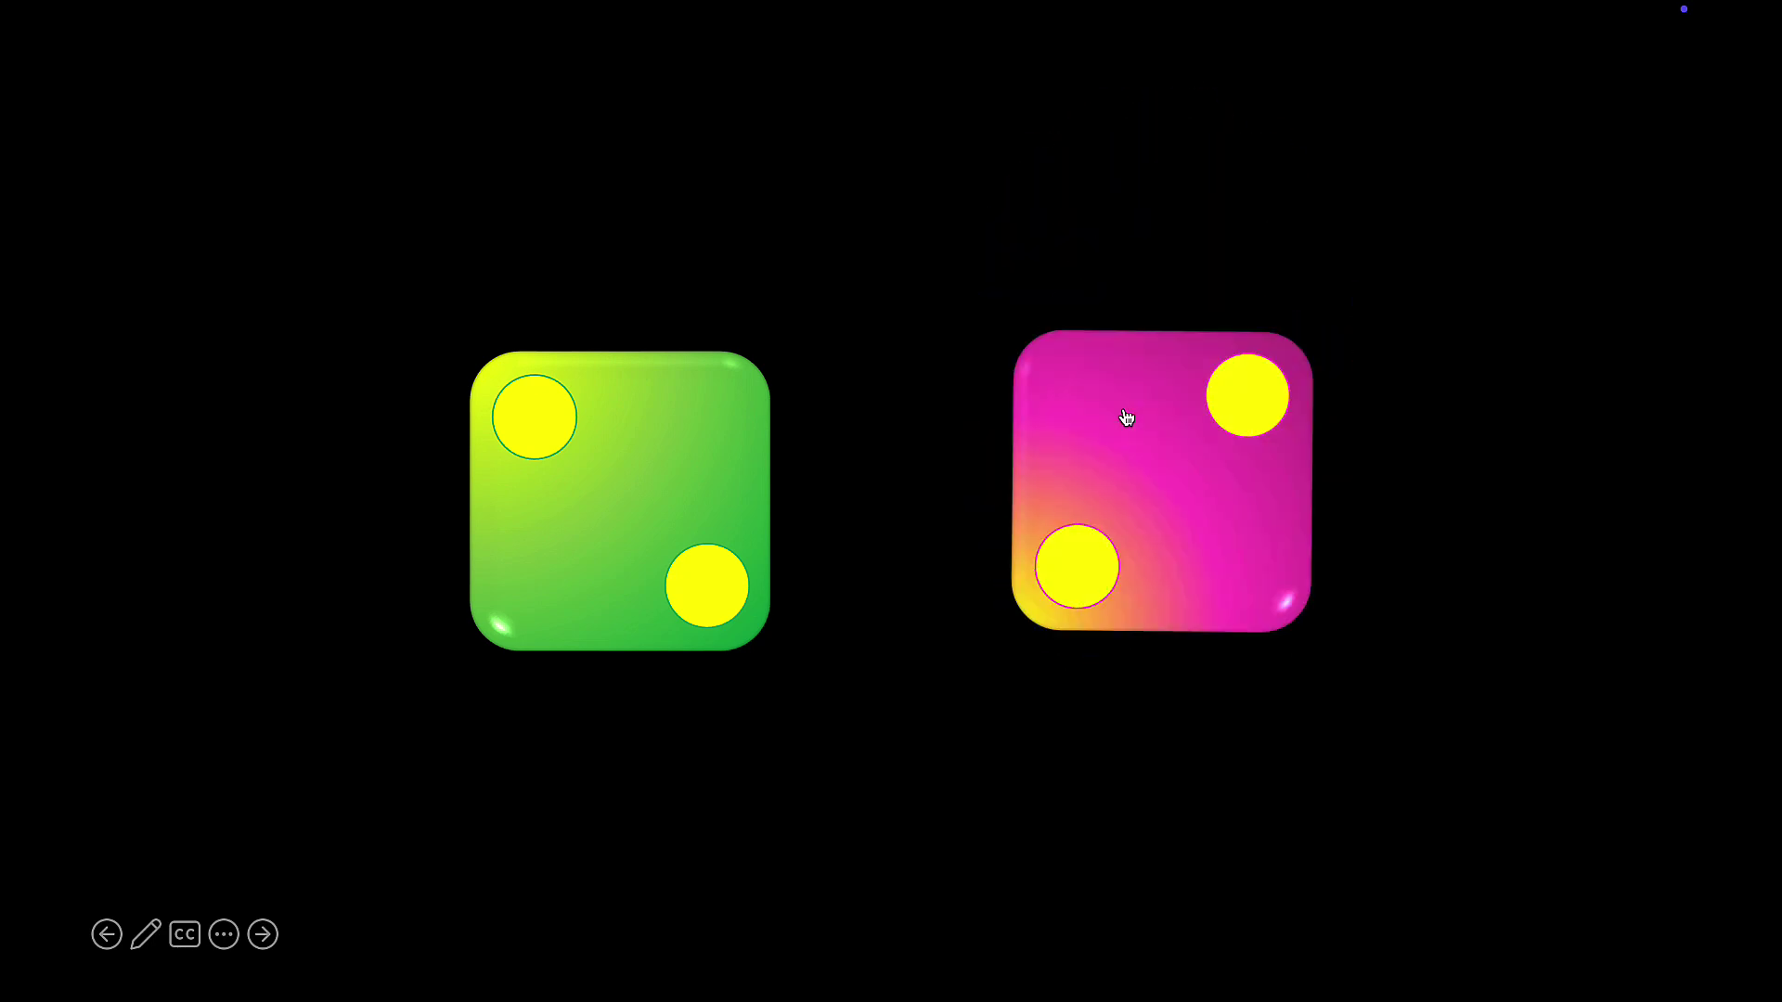
left_click(1208, 446)
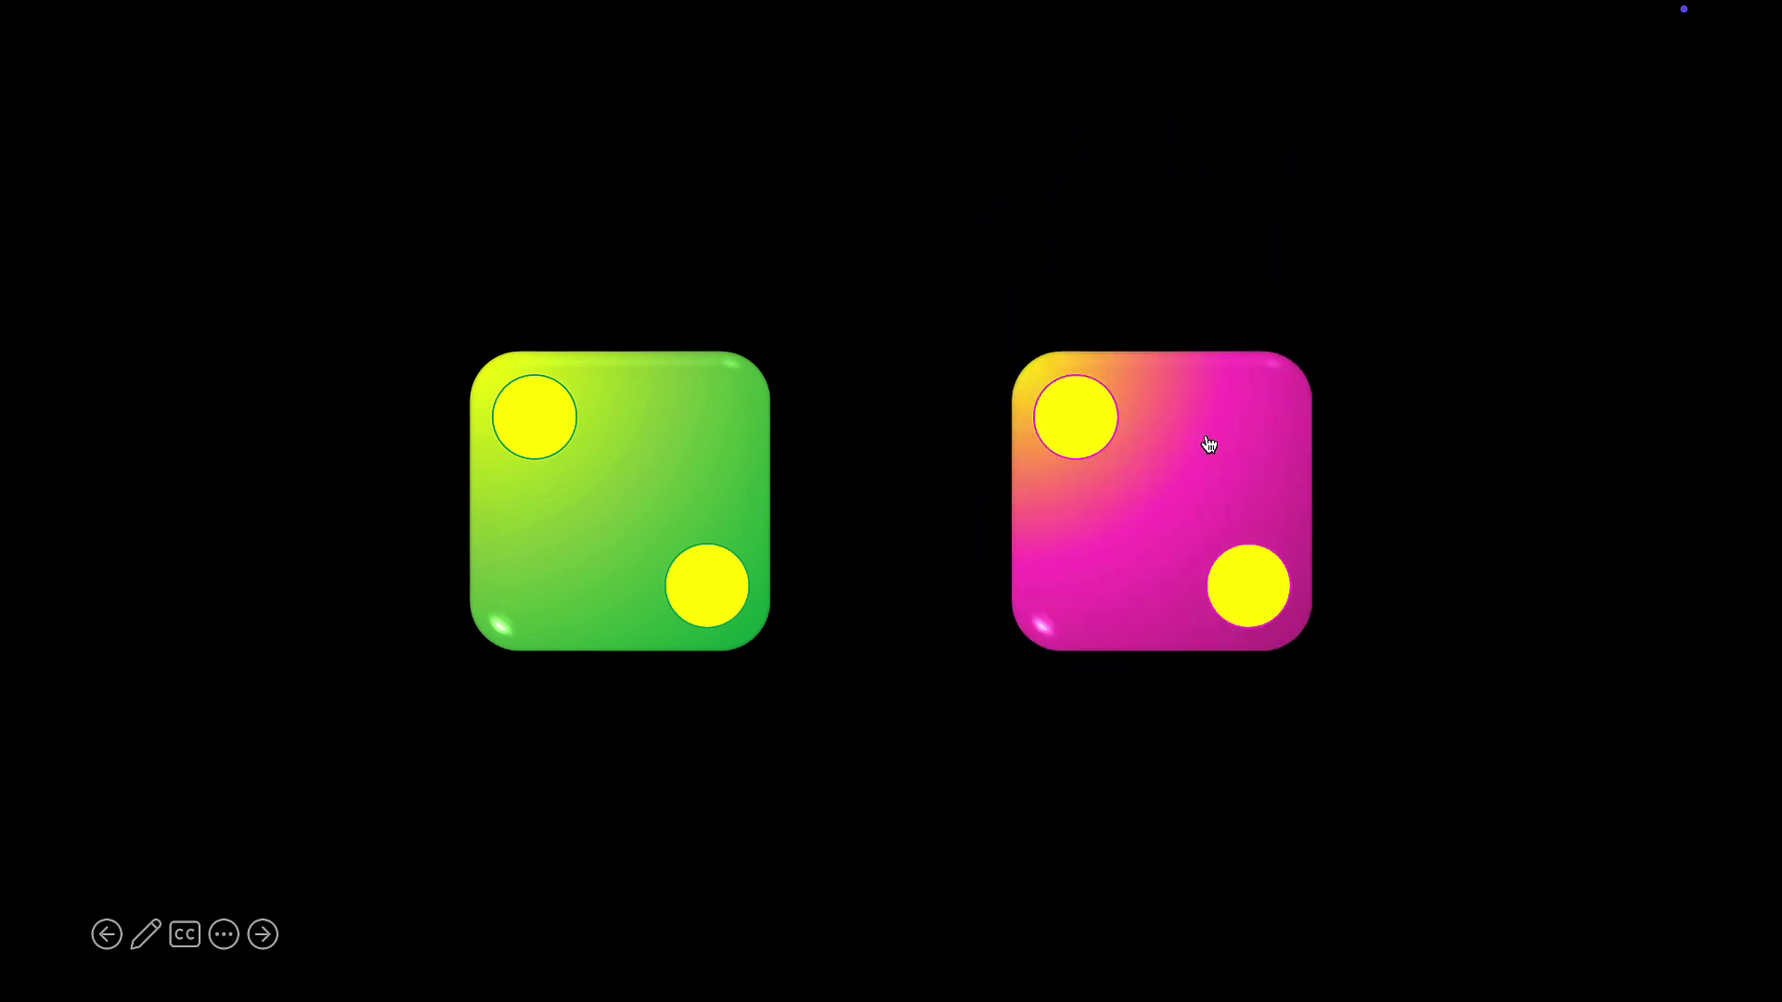
left_click(1112, 495)
left_click(1074, 473)
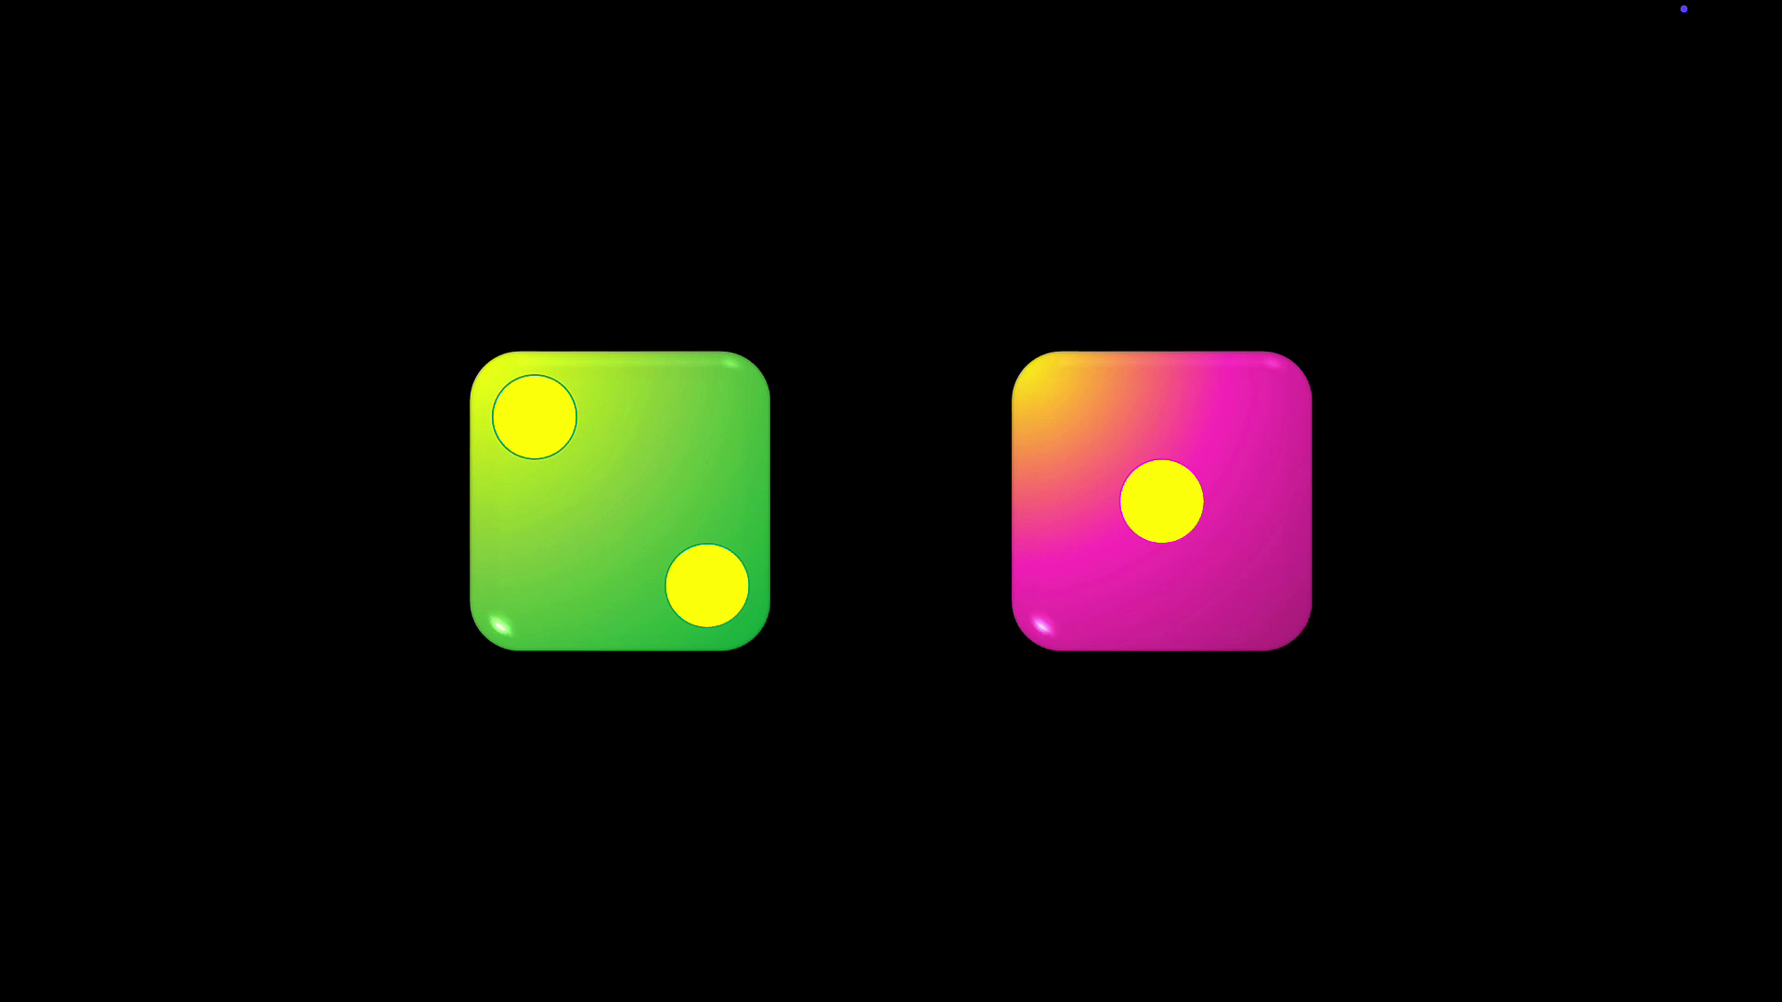
Exit the slideshow and add a Blank layout second slide.
key("Escape")
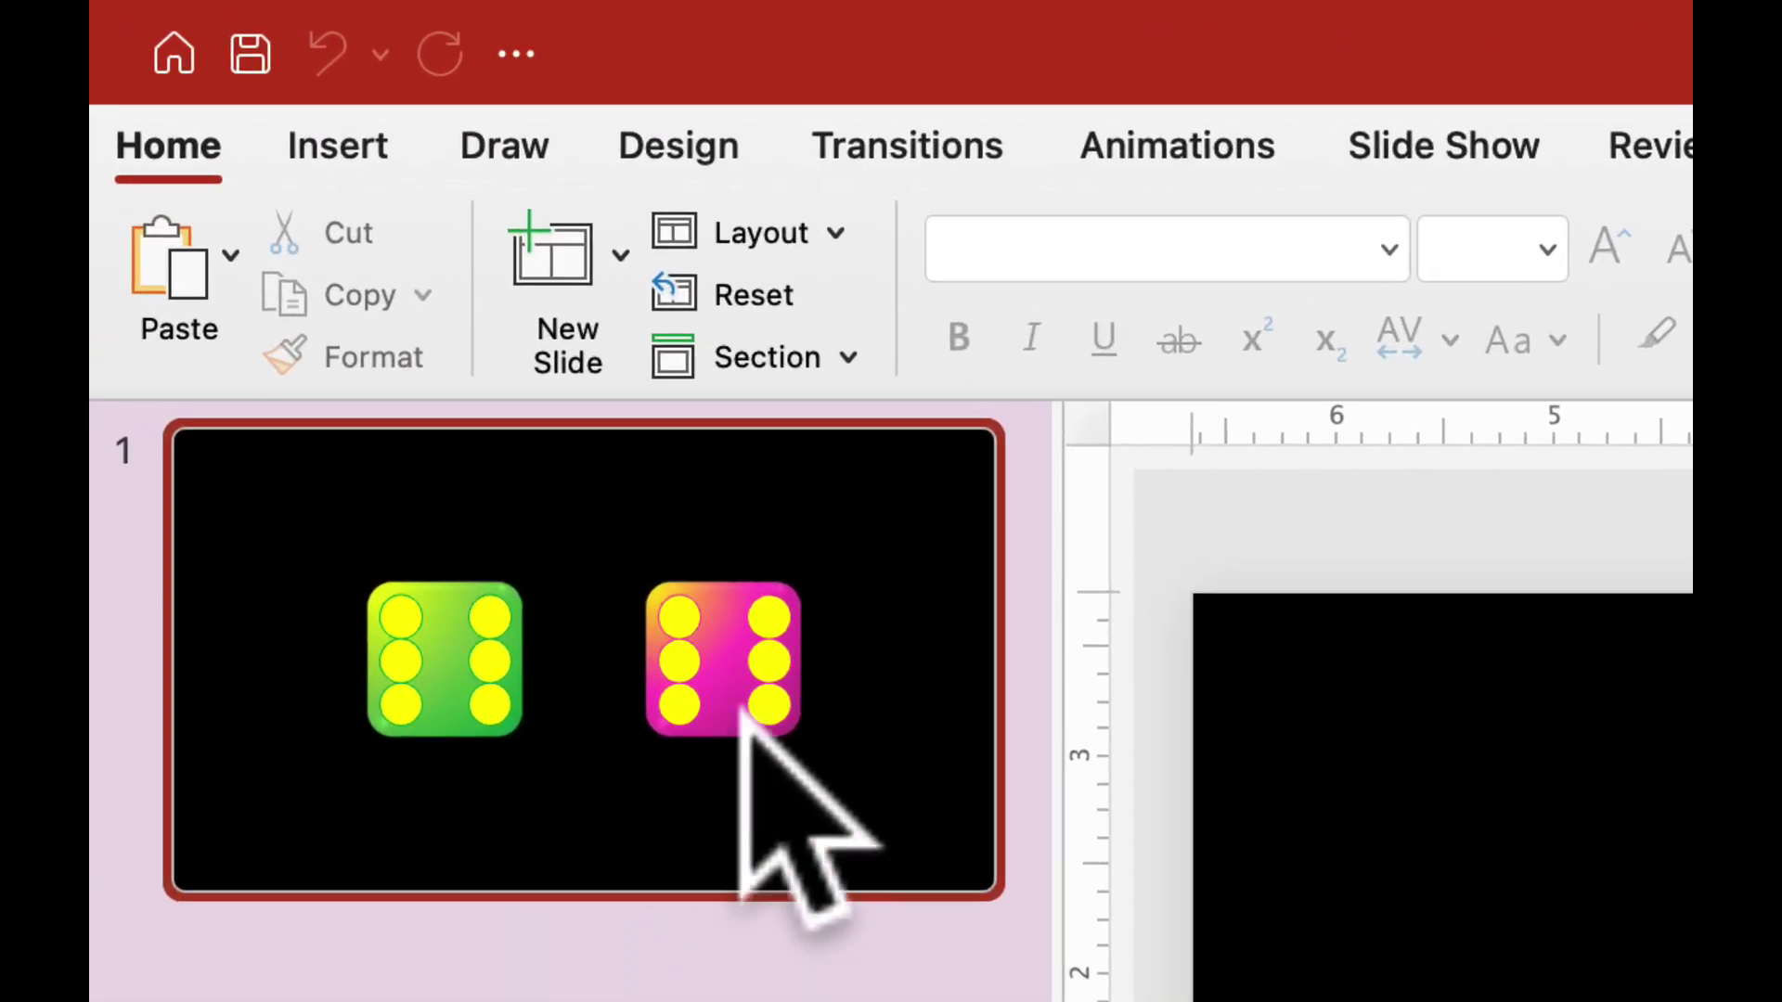
left_click(620, 254)
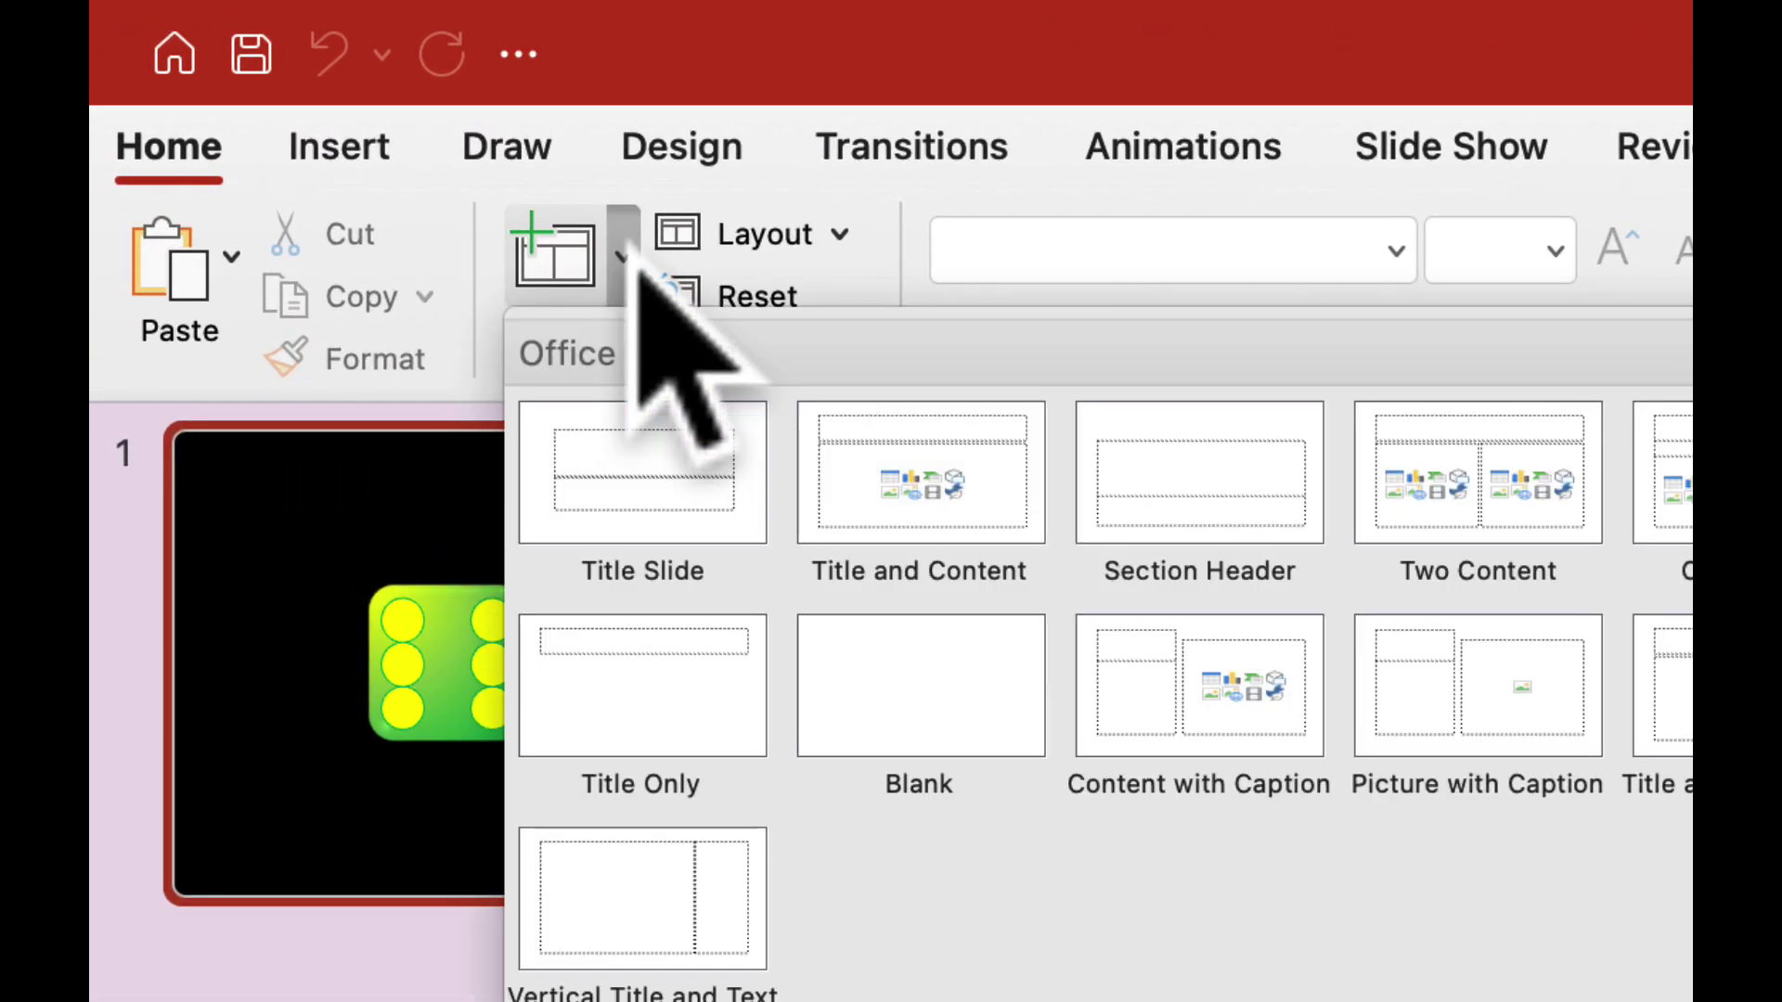
left_click(919, 683)
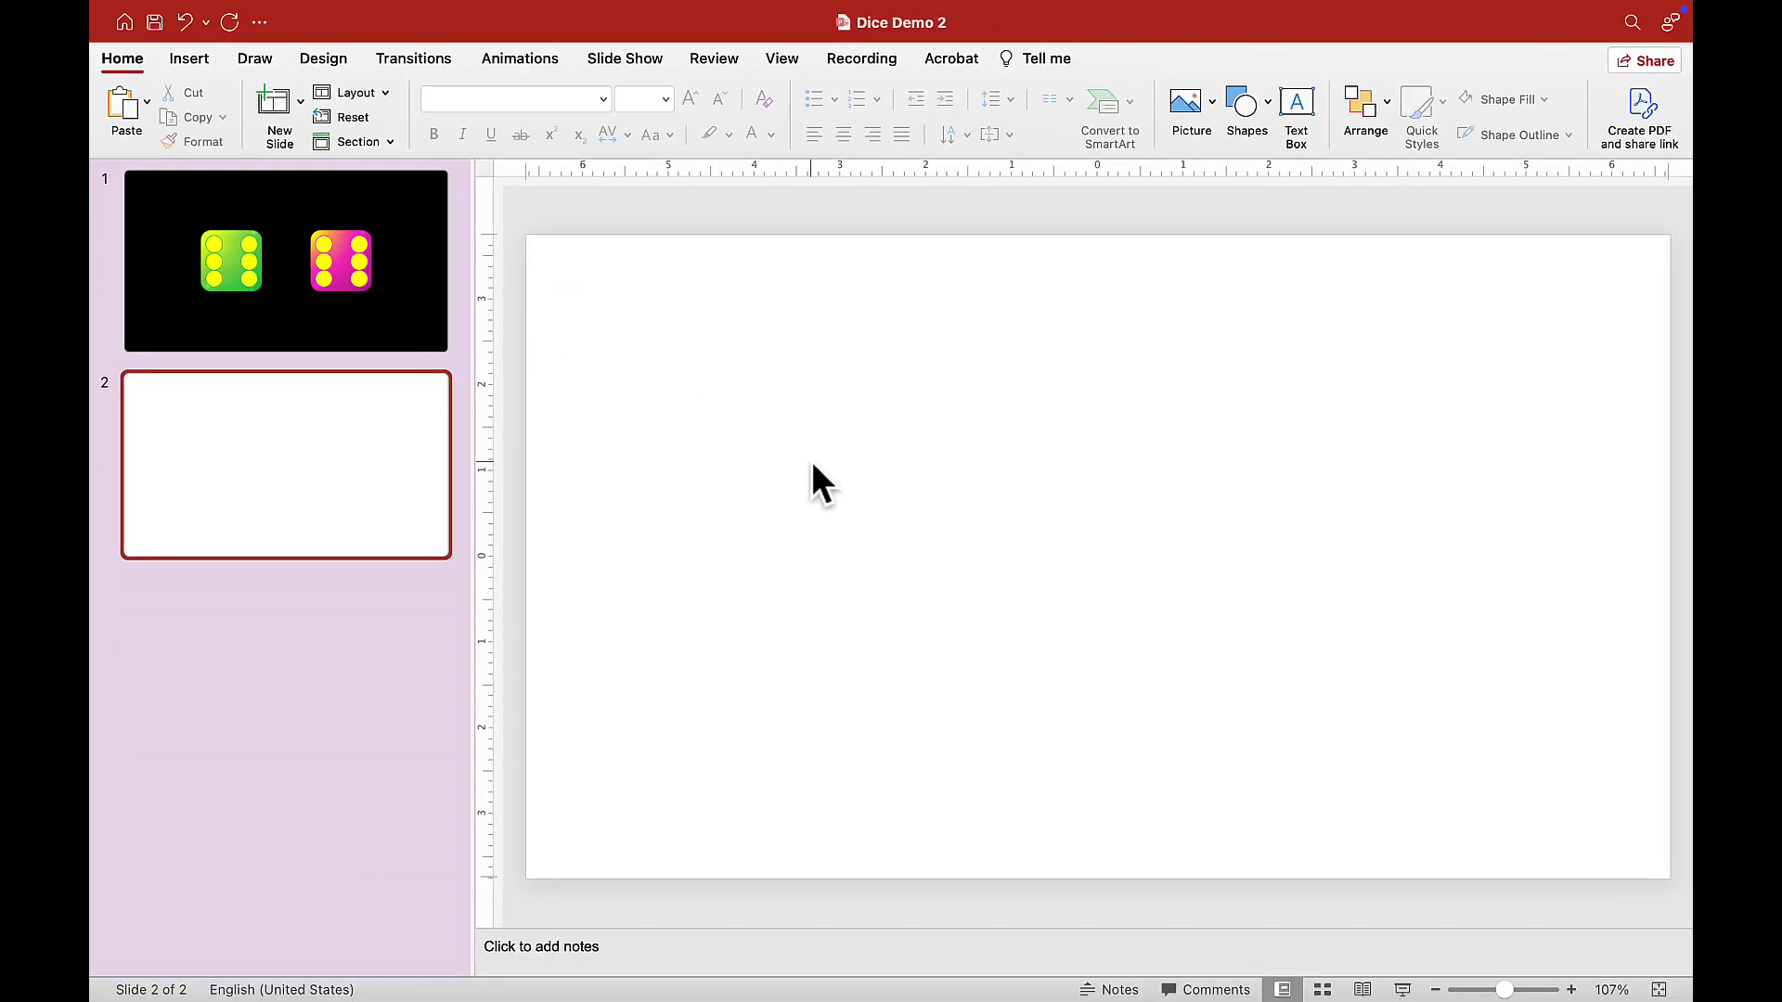
Give the new slide a solid black background.
right_click(812, 464)
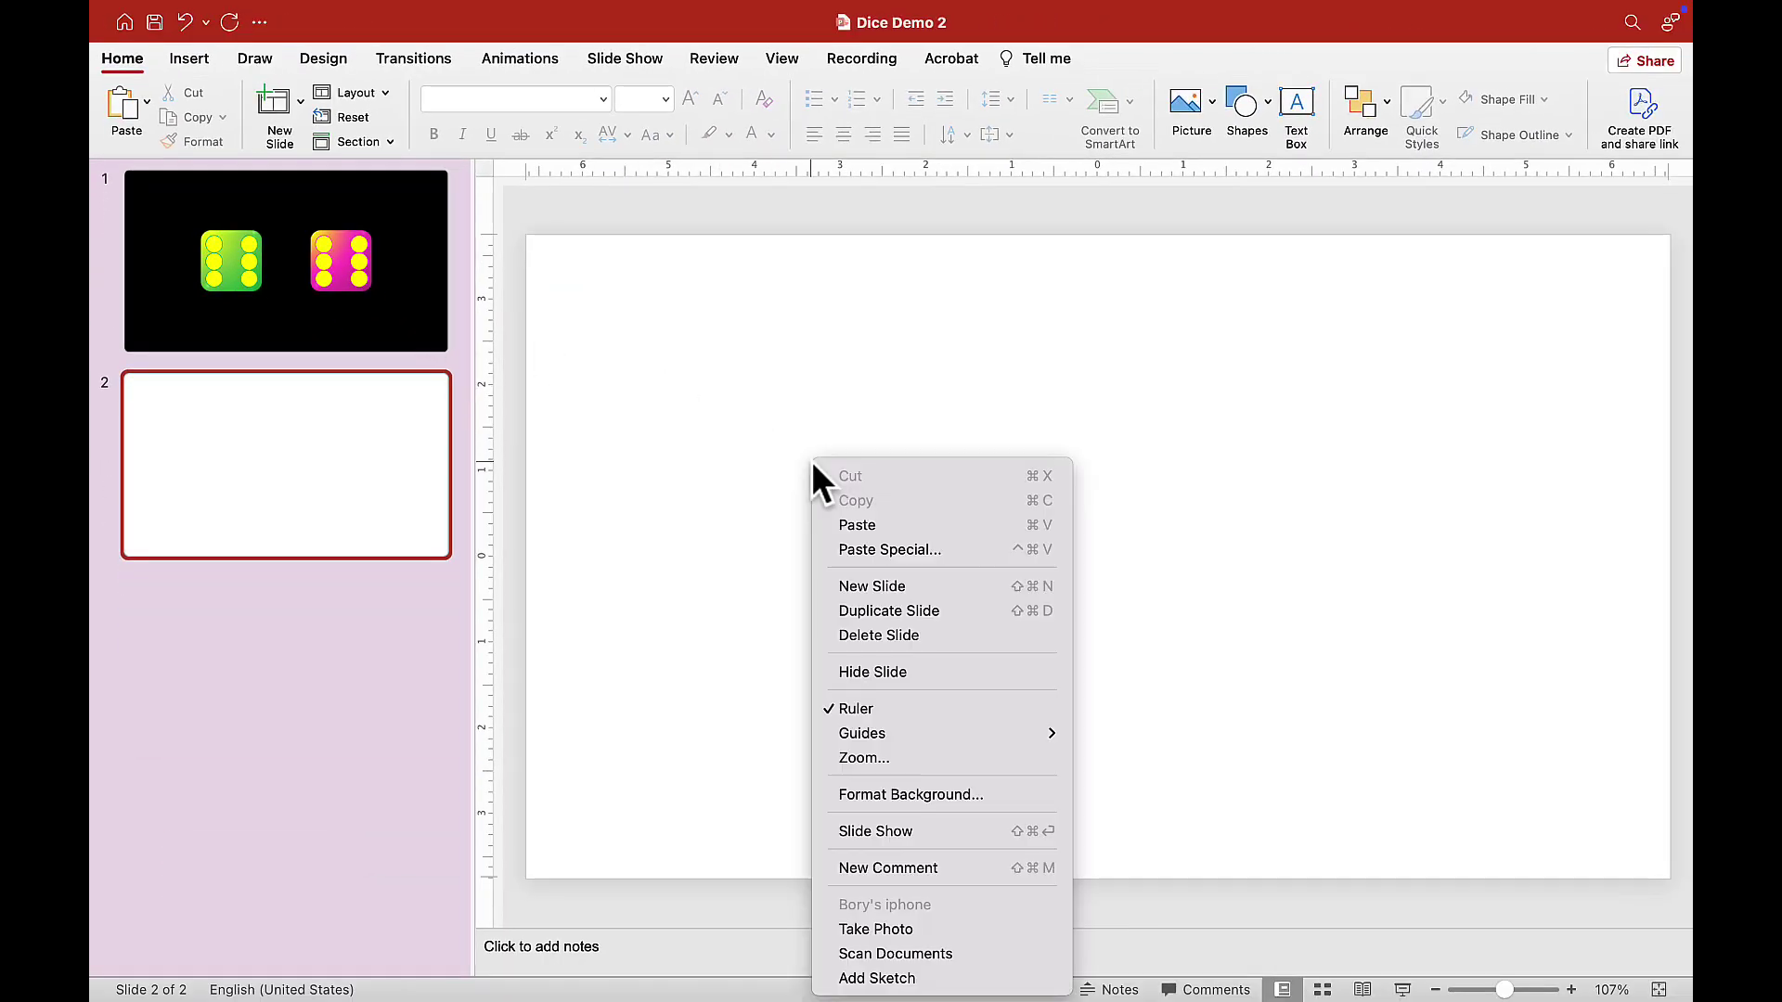
left_click(904, 793)
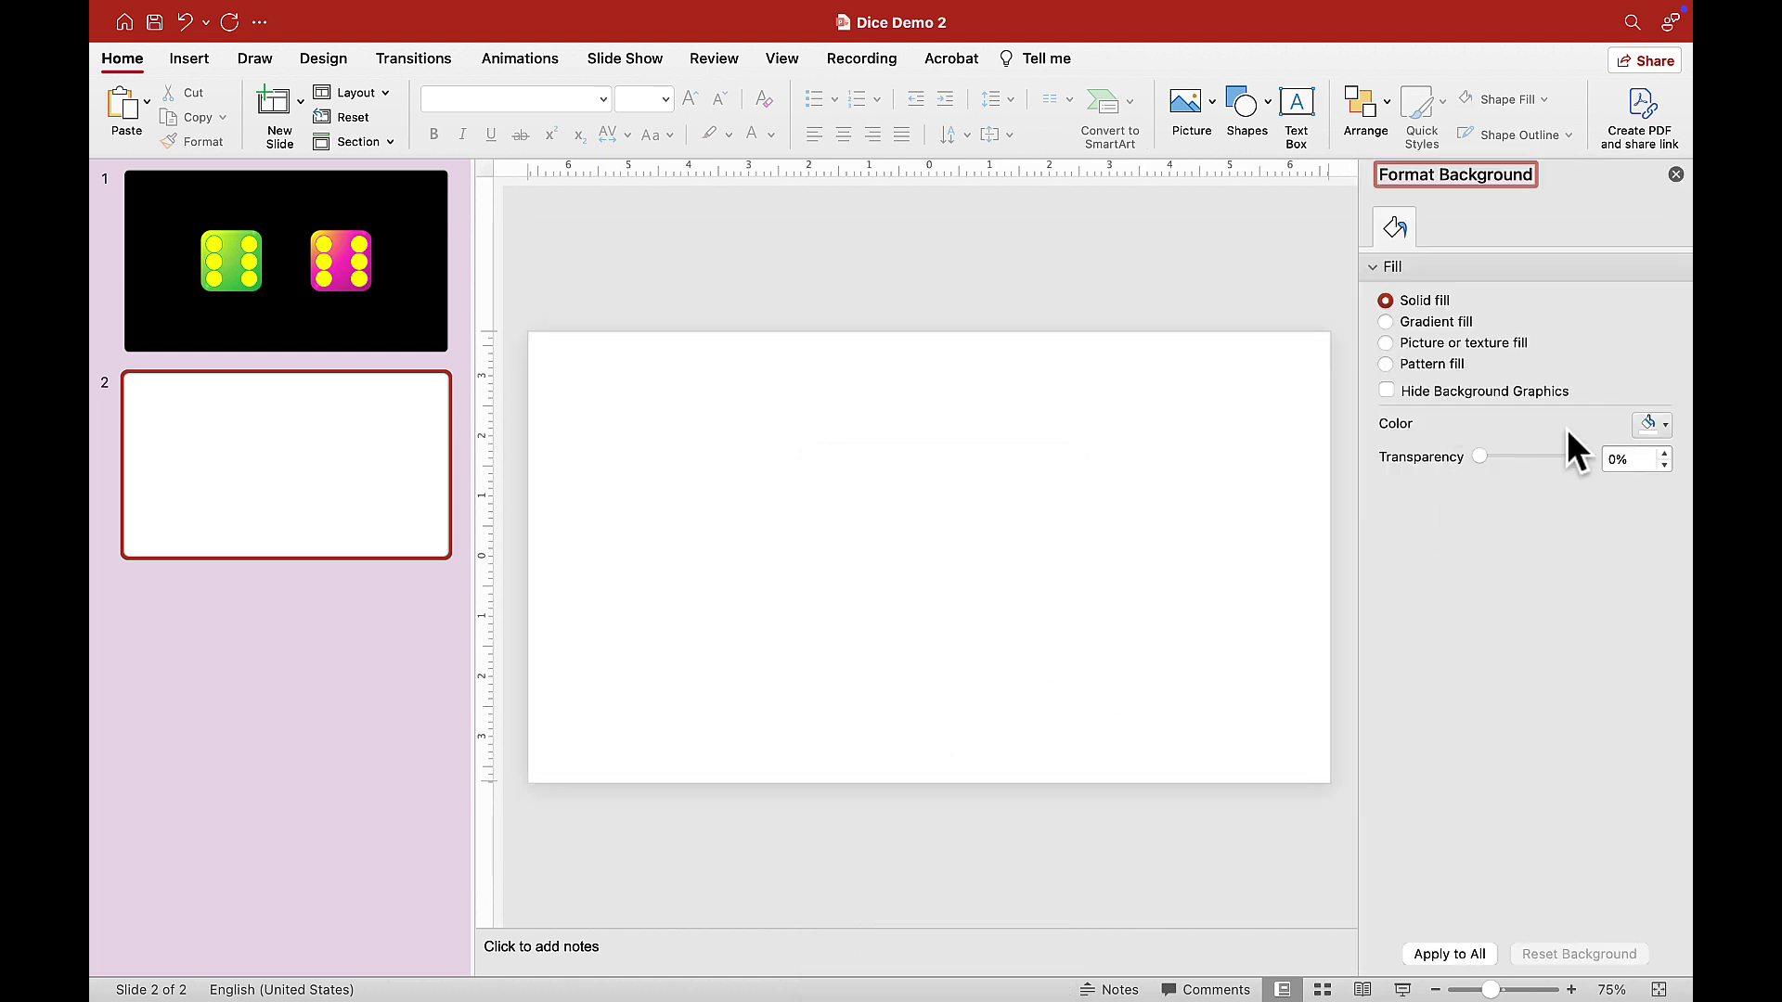
left_click(1661, 433)
left_click(1507, 525)
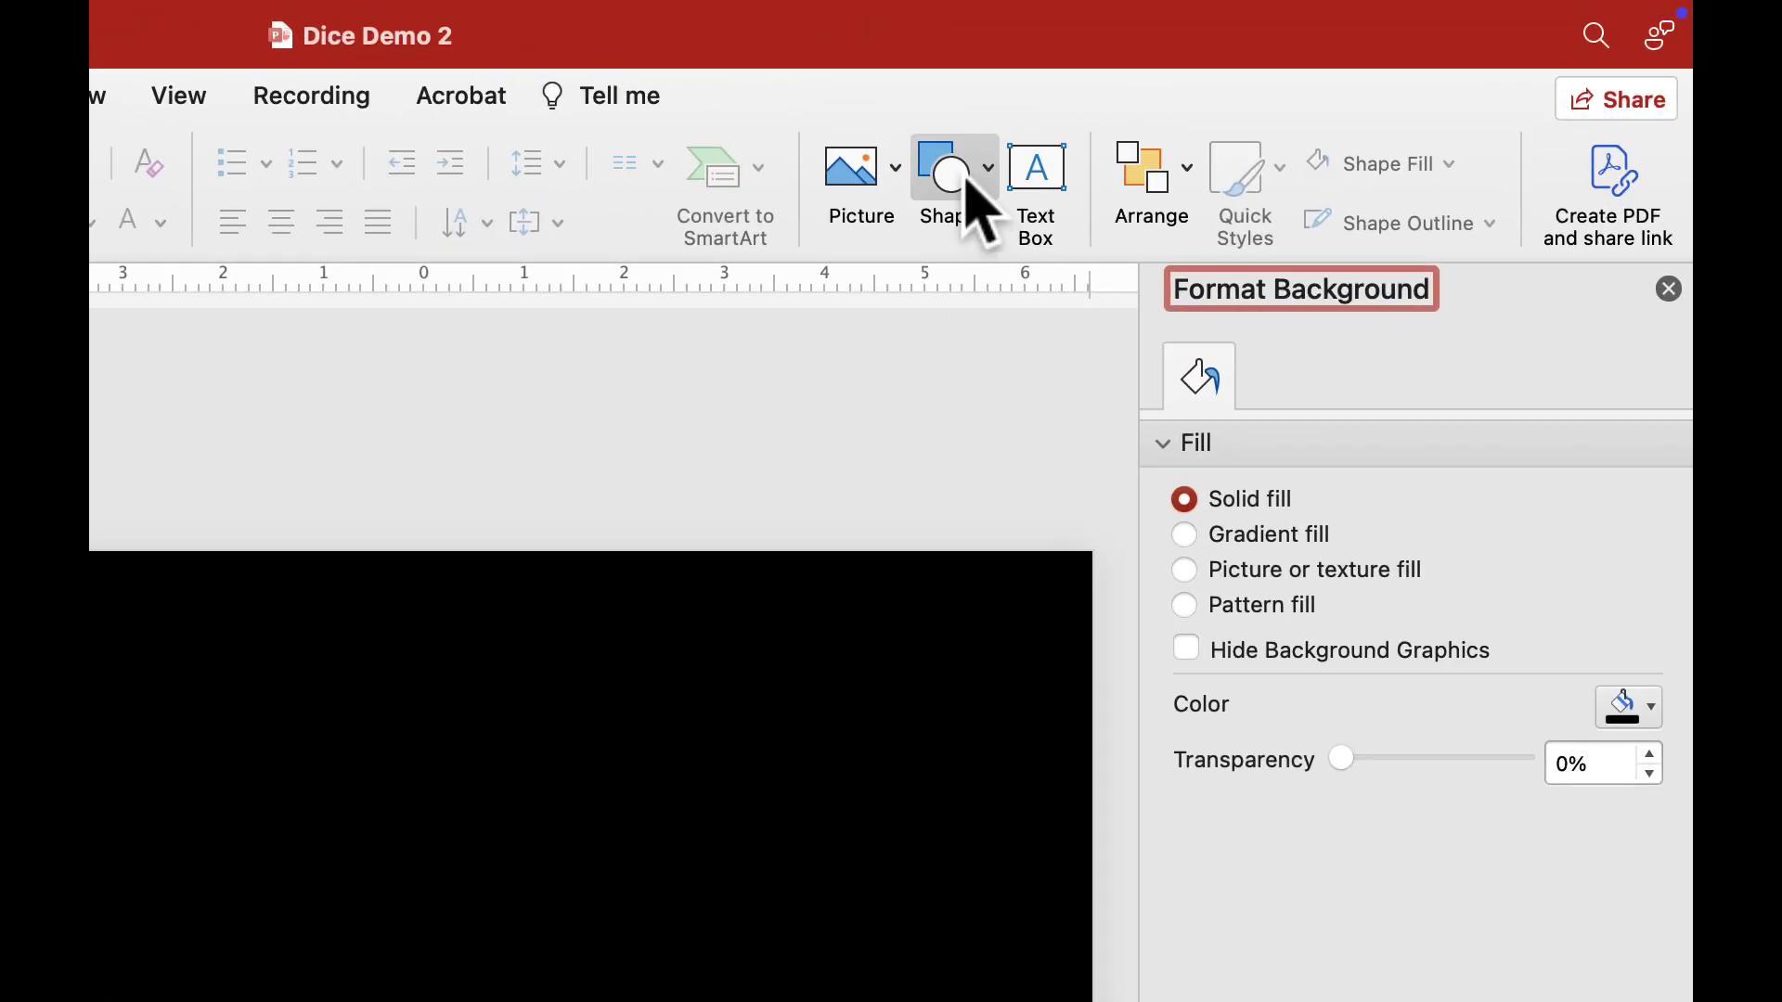
left_click(973, 204)
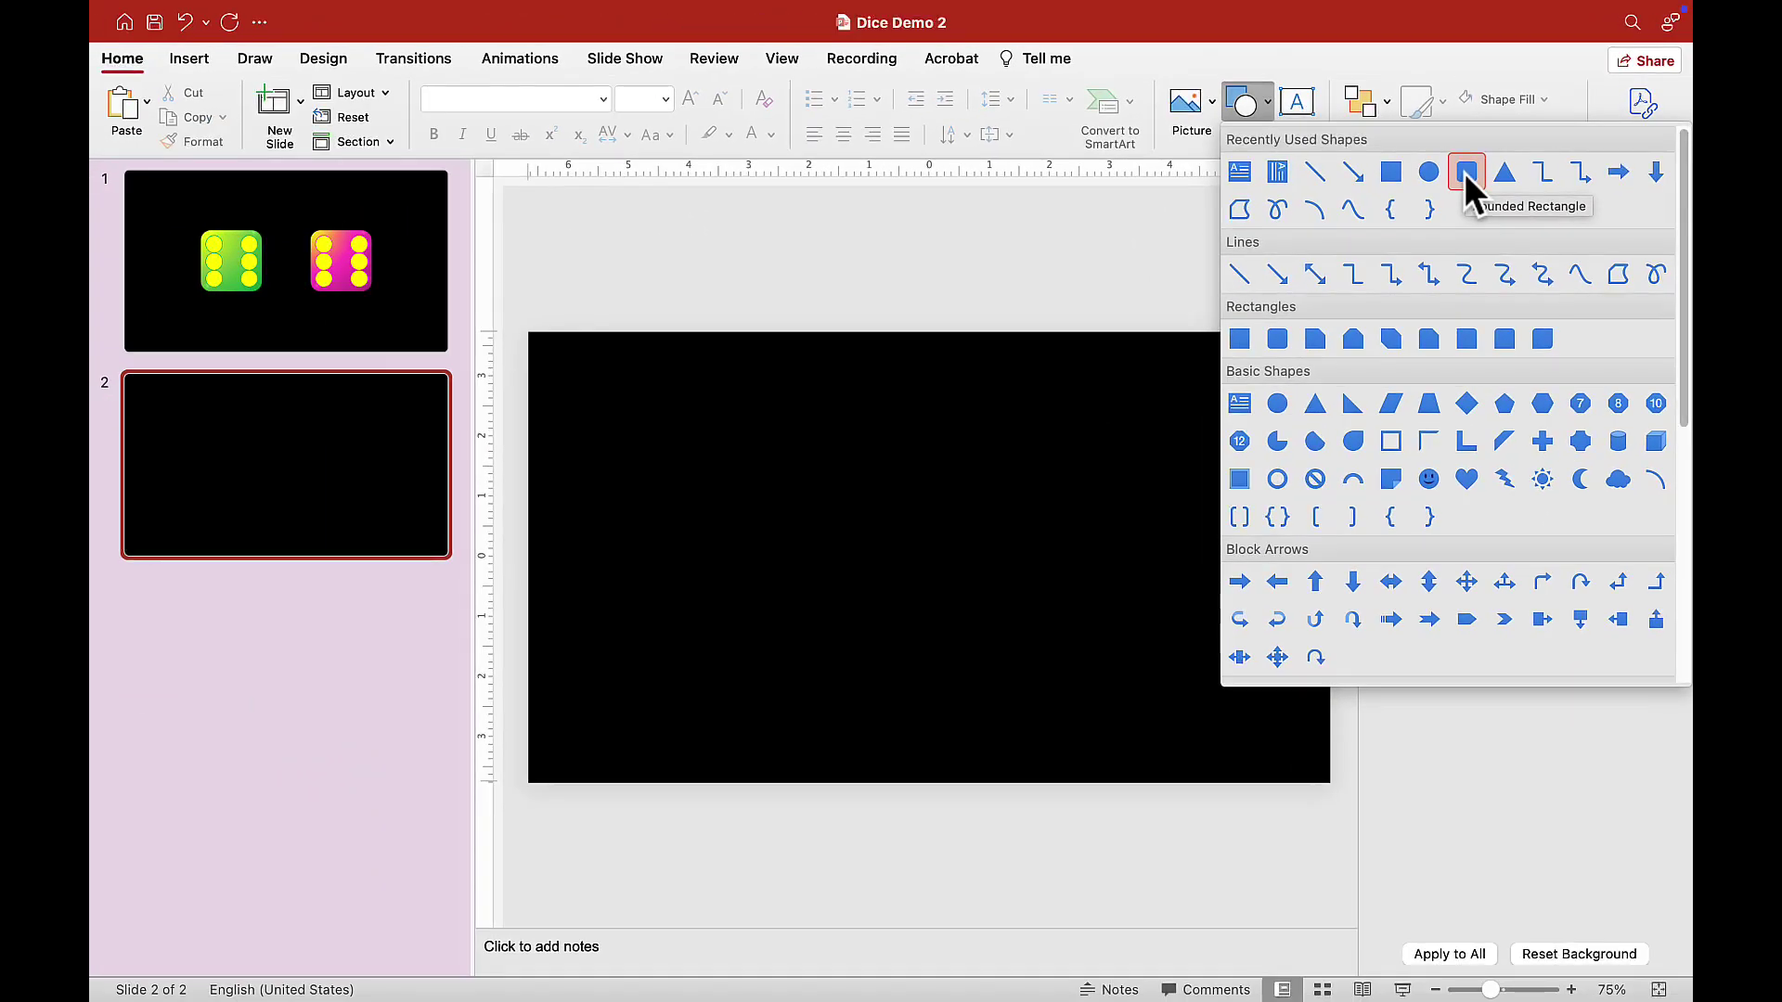
Draw a rounded rectangle and size it to 2.9" by 2.9".
left_click(1464, 172)
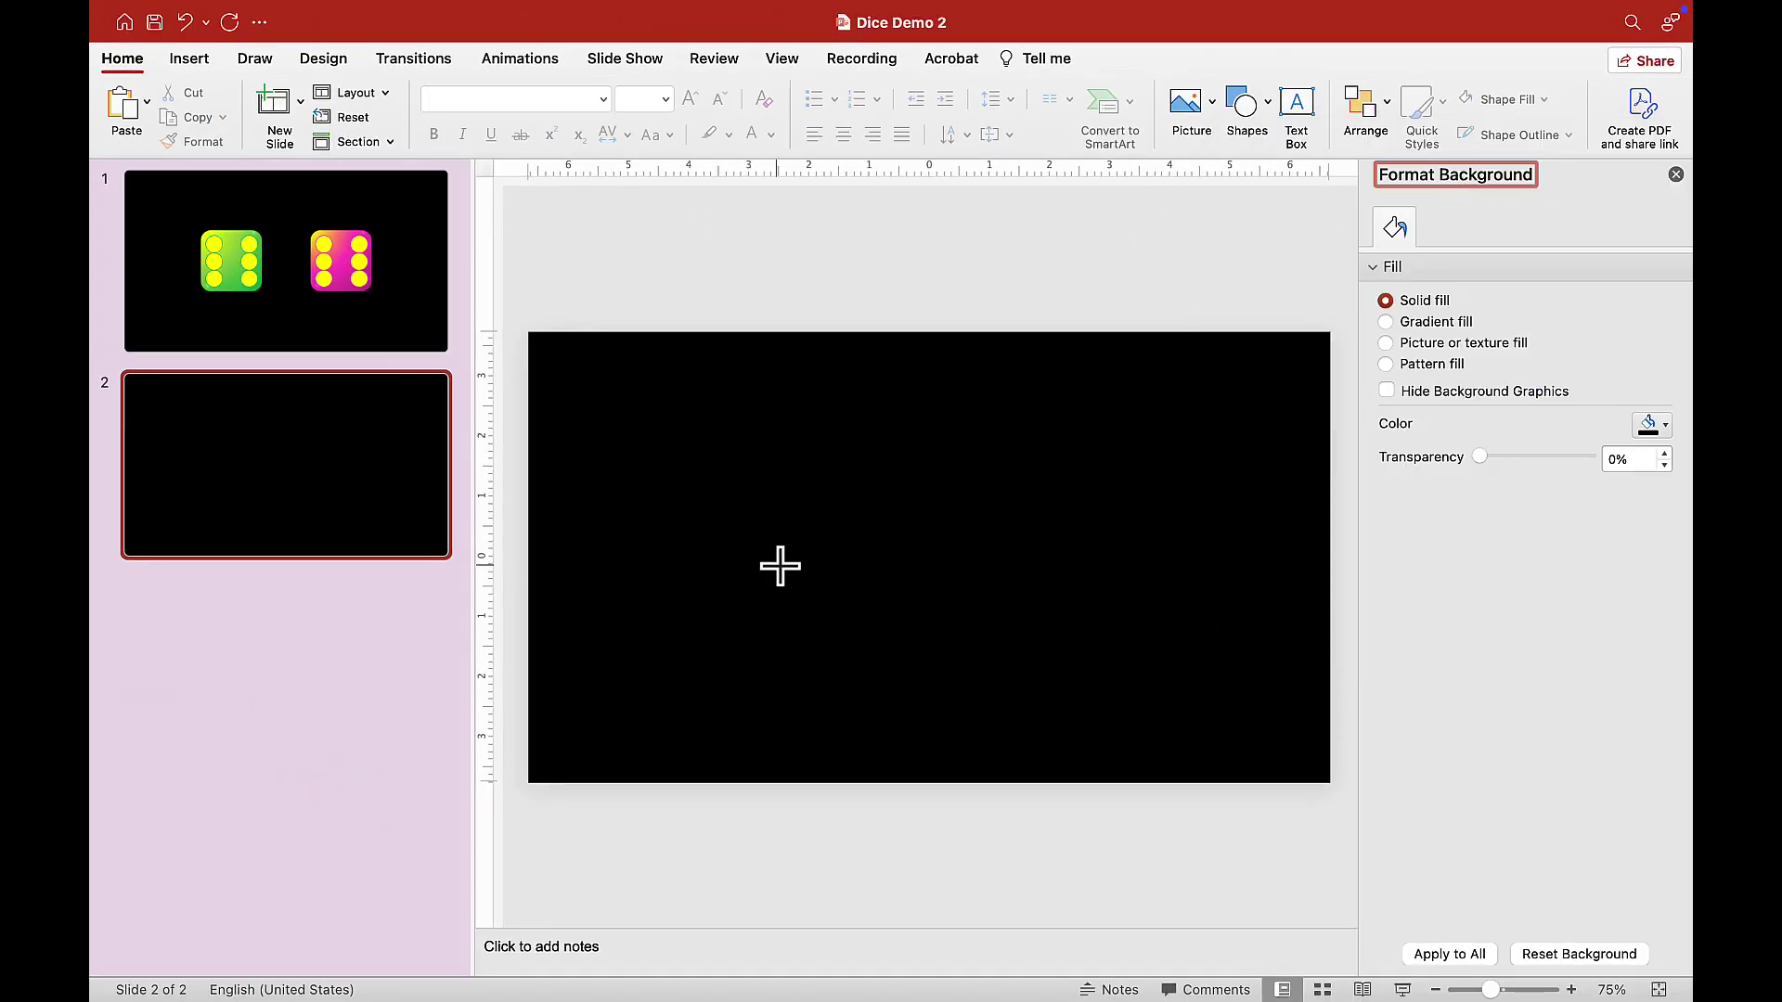
mouse_move(790, 502)
left_mouse_down()
mouse_move(807, 568)
mouse_move(890, 625)
mouse_move(1010, 657)
mouse_move(996, 681)
left_mouse_up()
left_click_drag(913, 610, 943, 588)
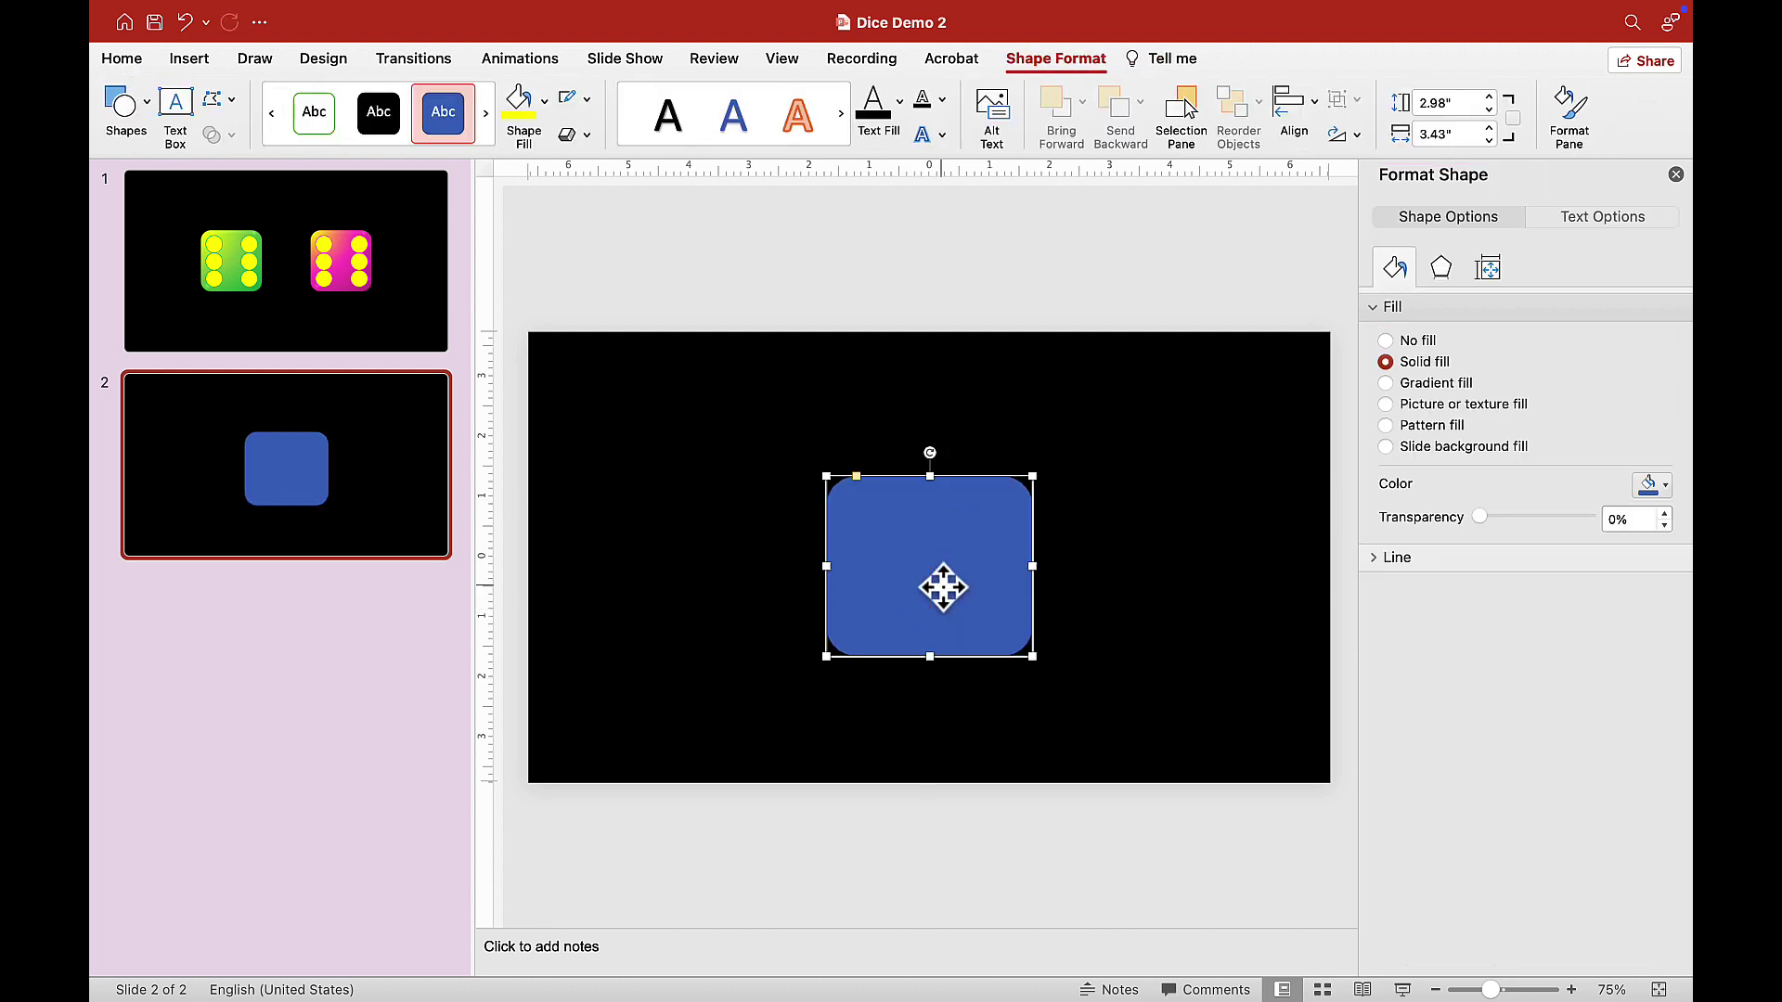
left_click(1490, 108)
left_click(1489, 138)
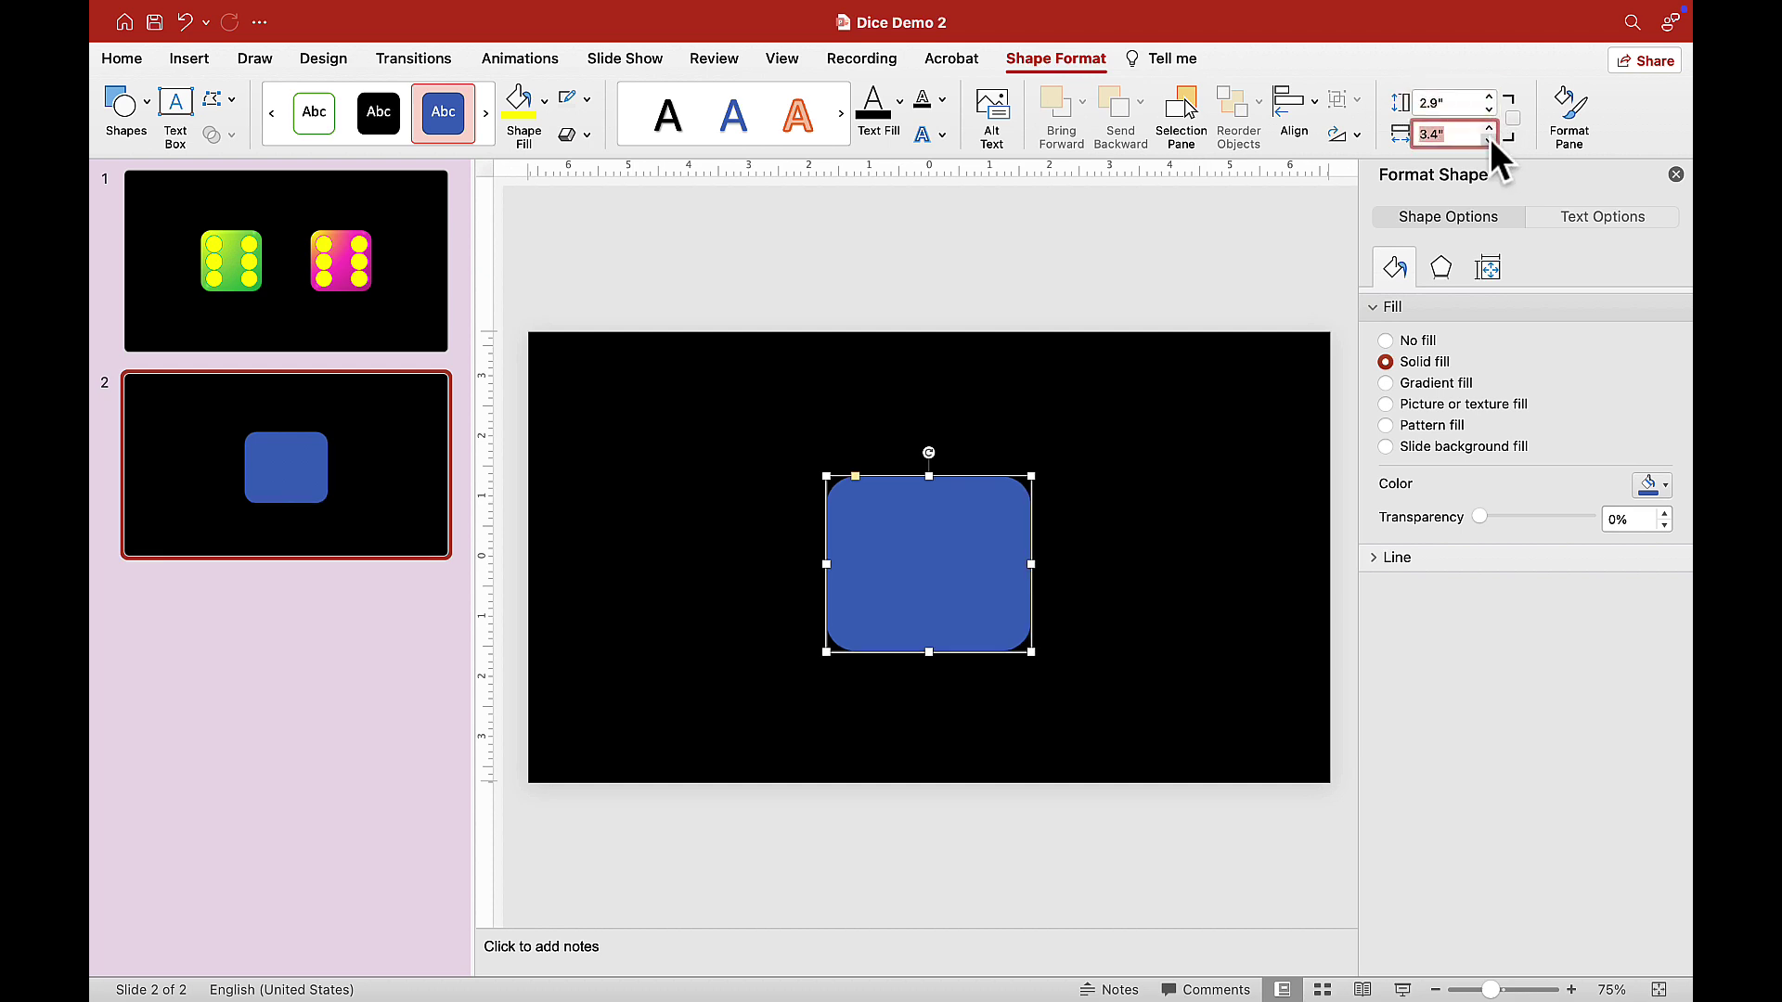
left_click(1490, 138)
left_click(1489, 137)
type("2.9")
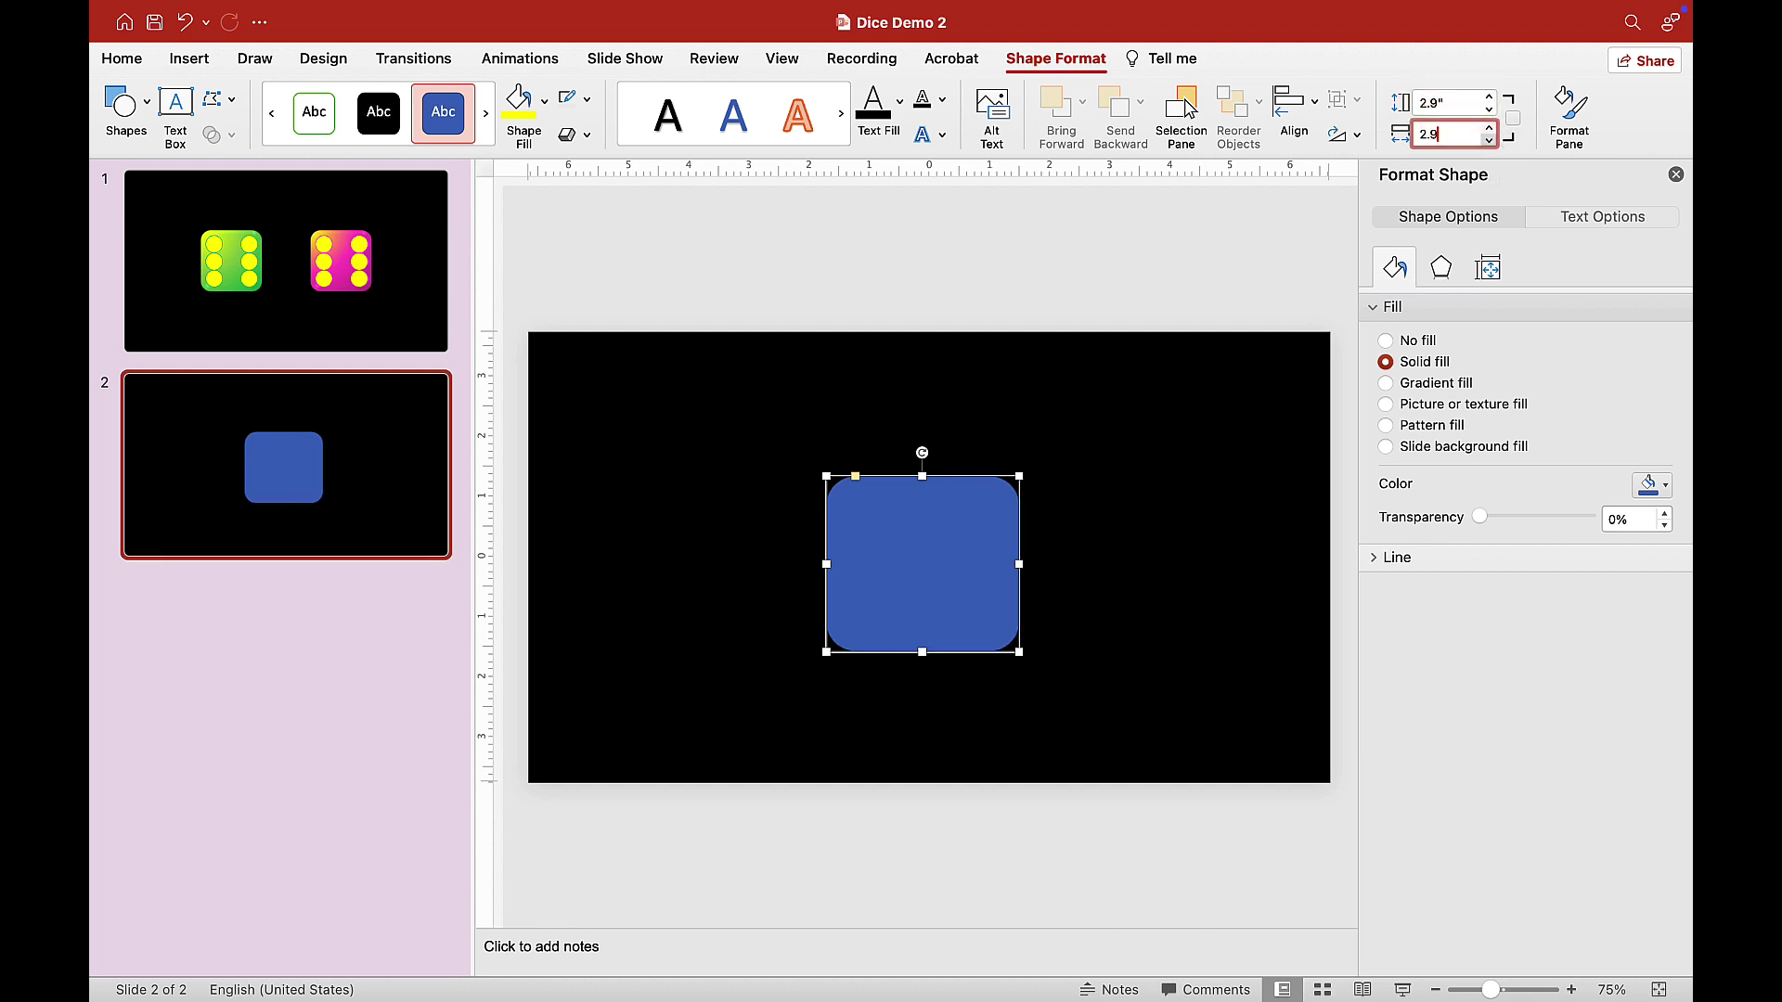
key("Return")
Move the square to the slide's upper left and remove its outline.
left_click_drag(940, 564, 692, 462)
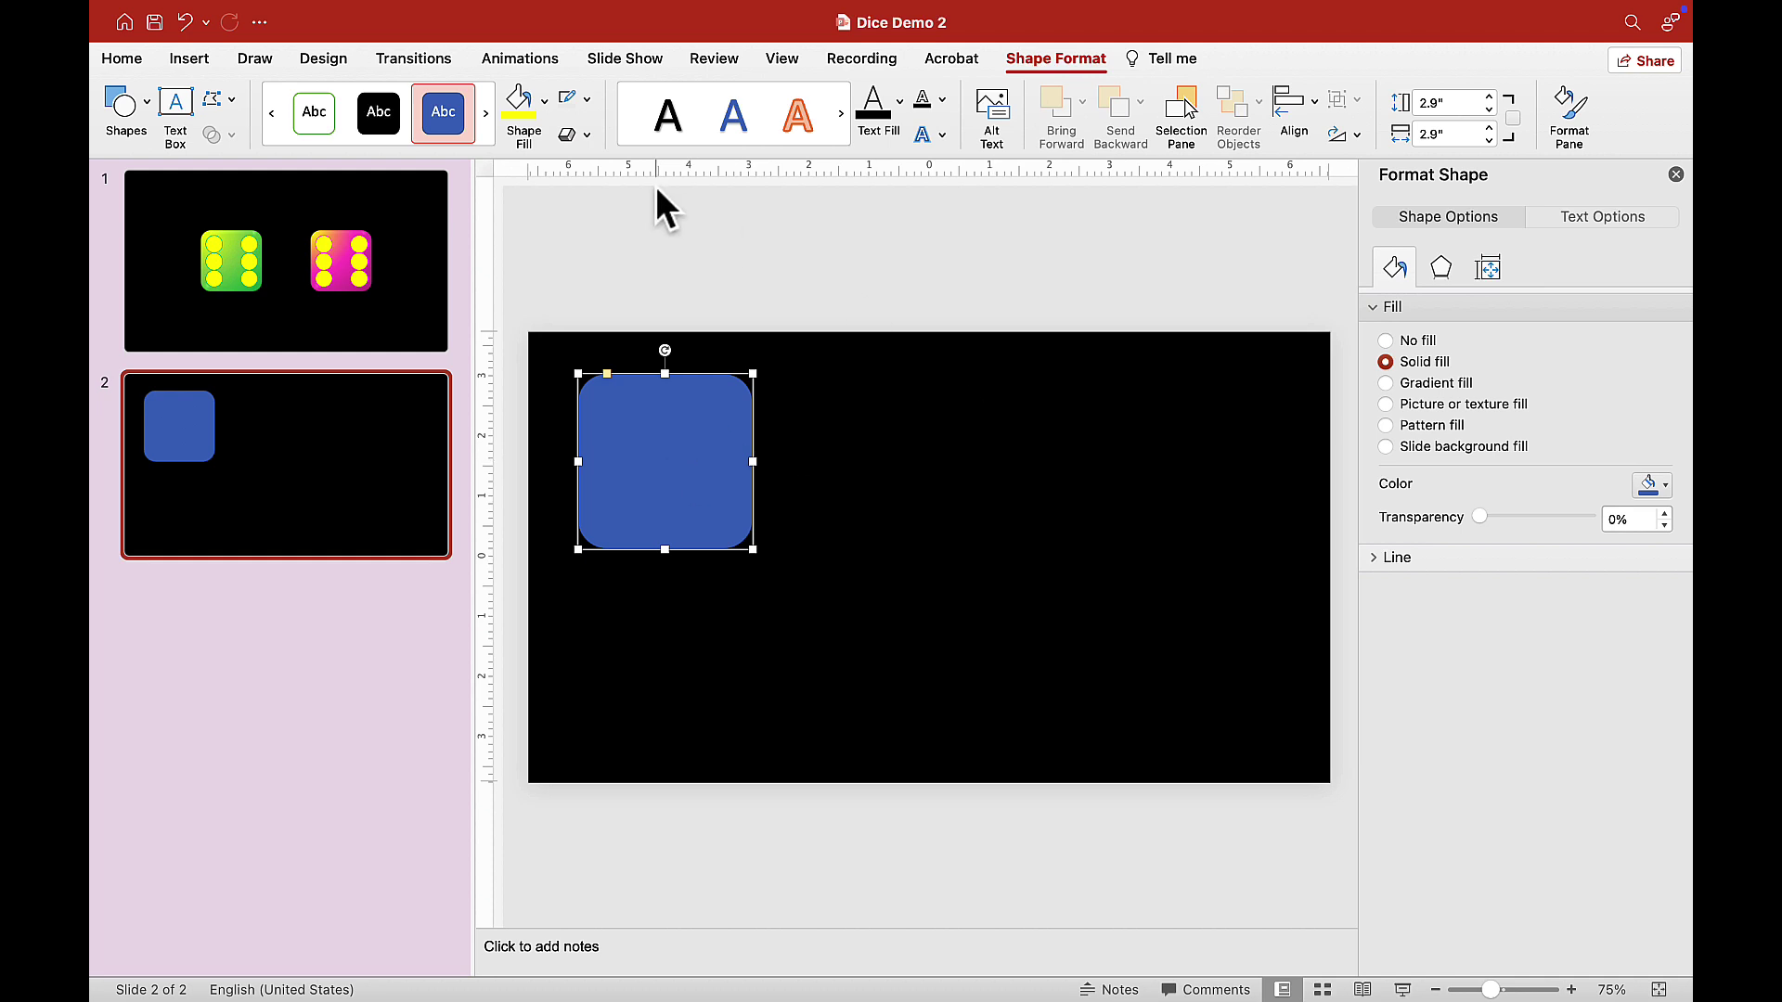
left_click(588, 99)
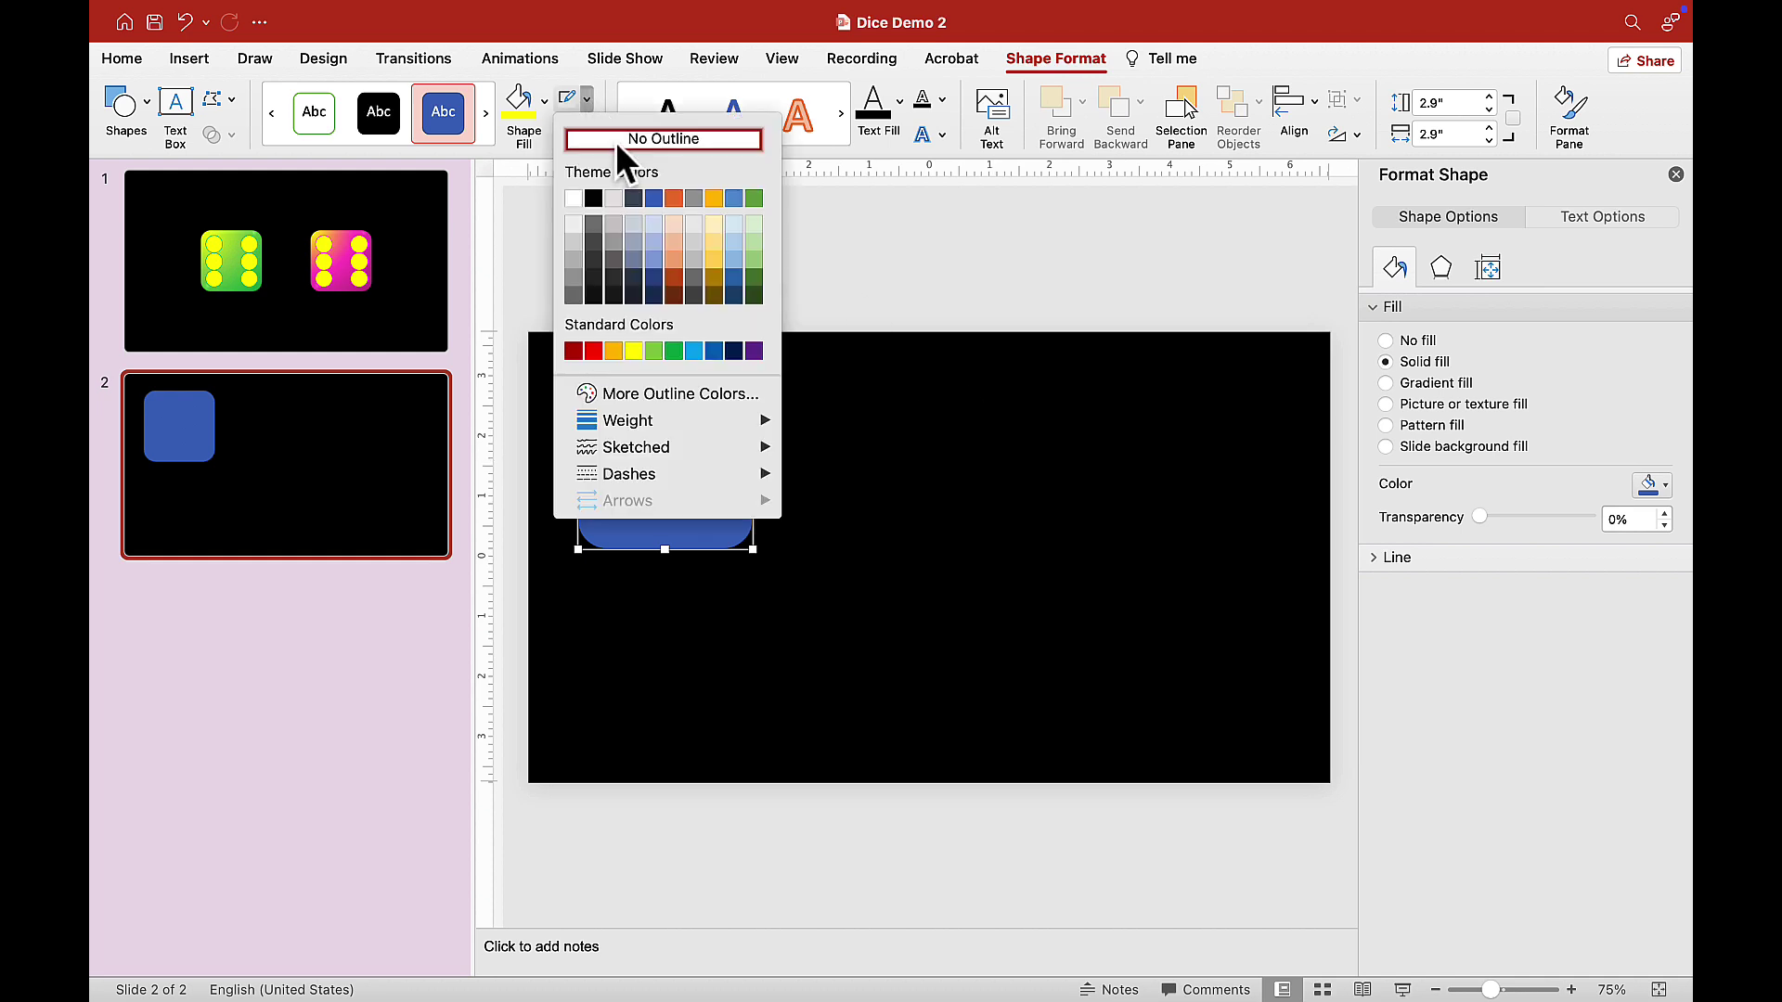
left_click(616, 141)
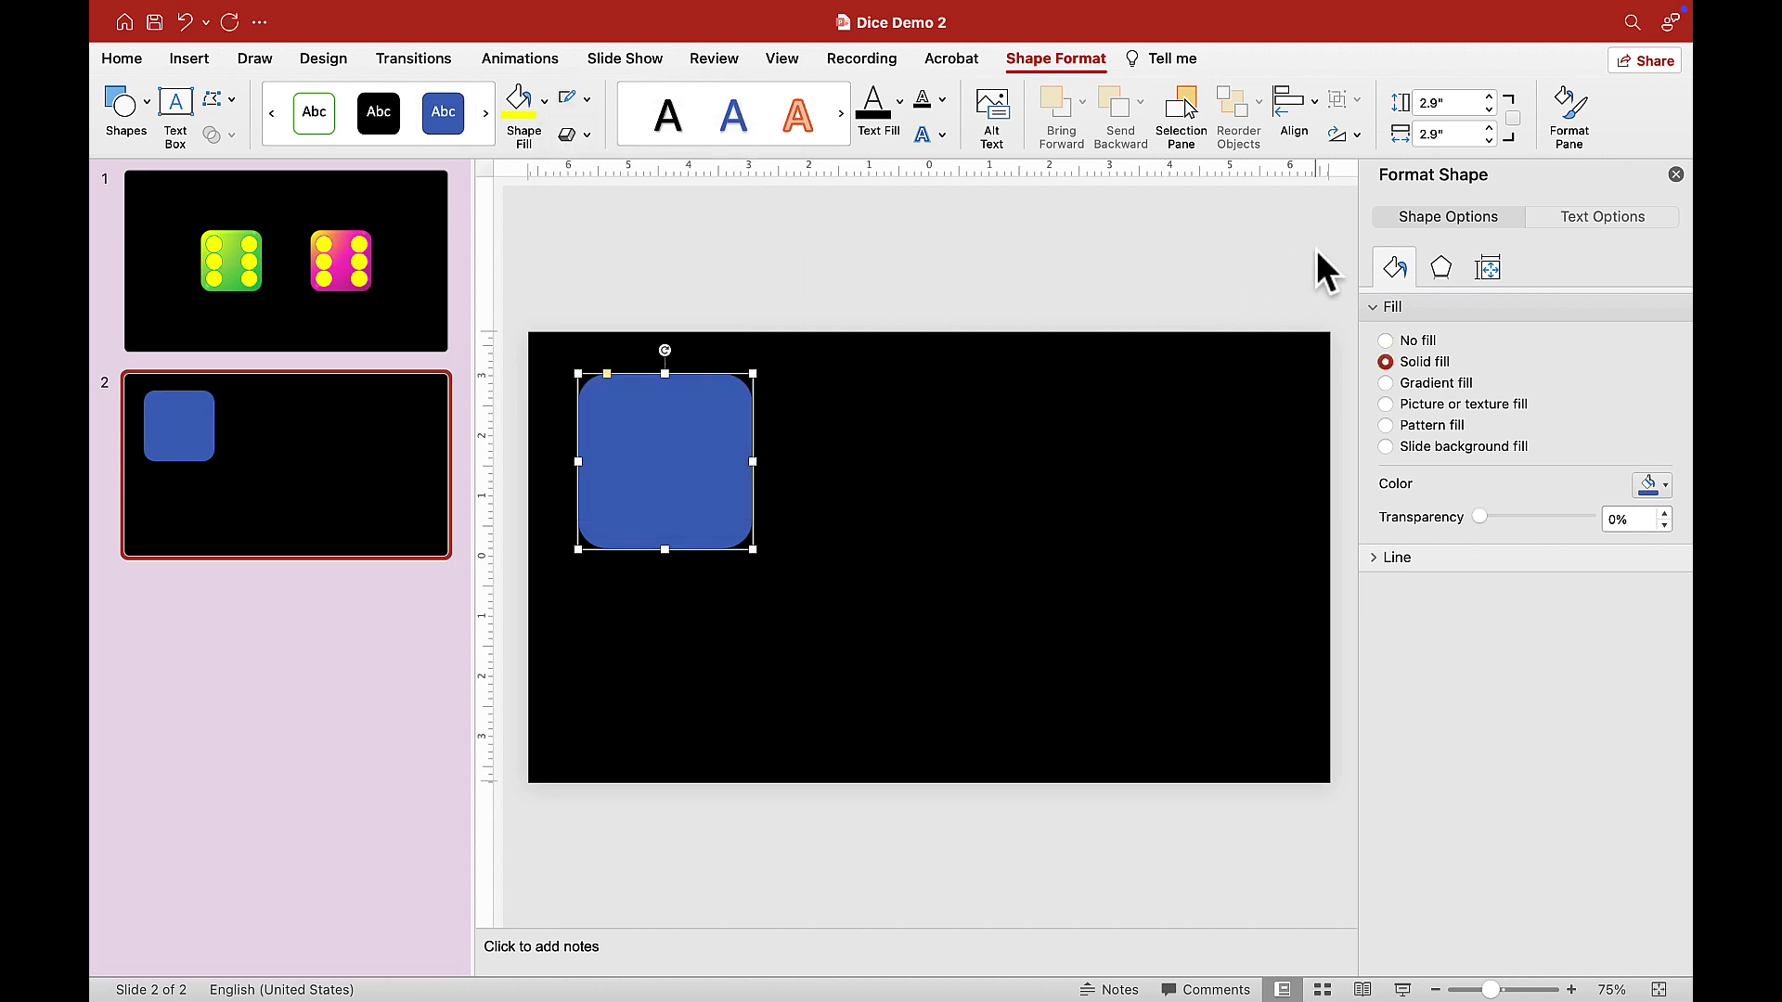
left_click(1675, 175)
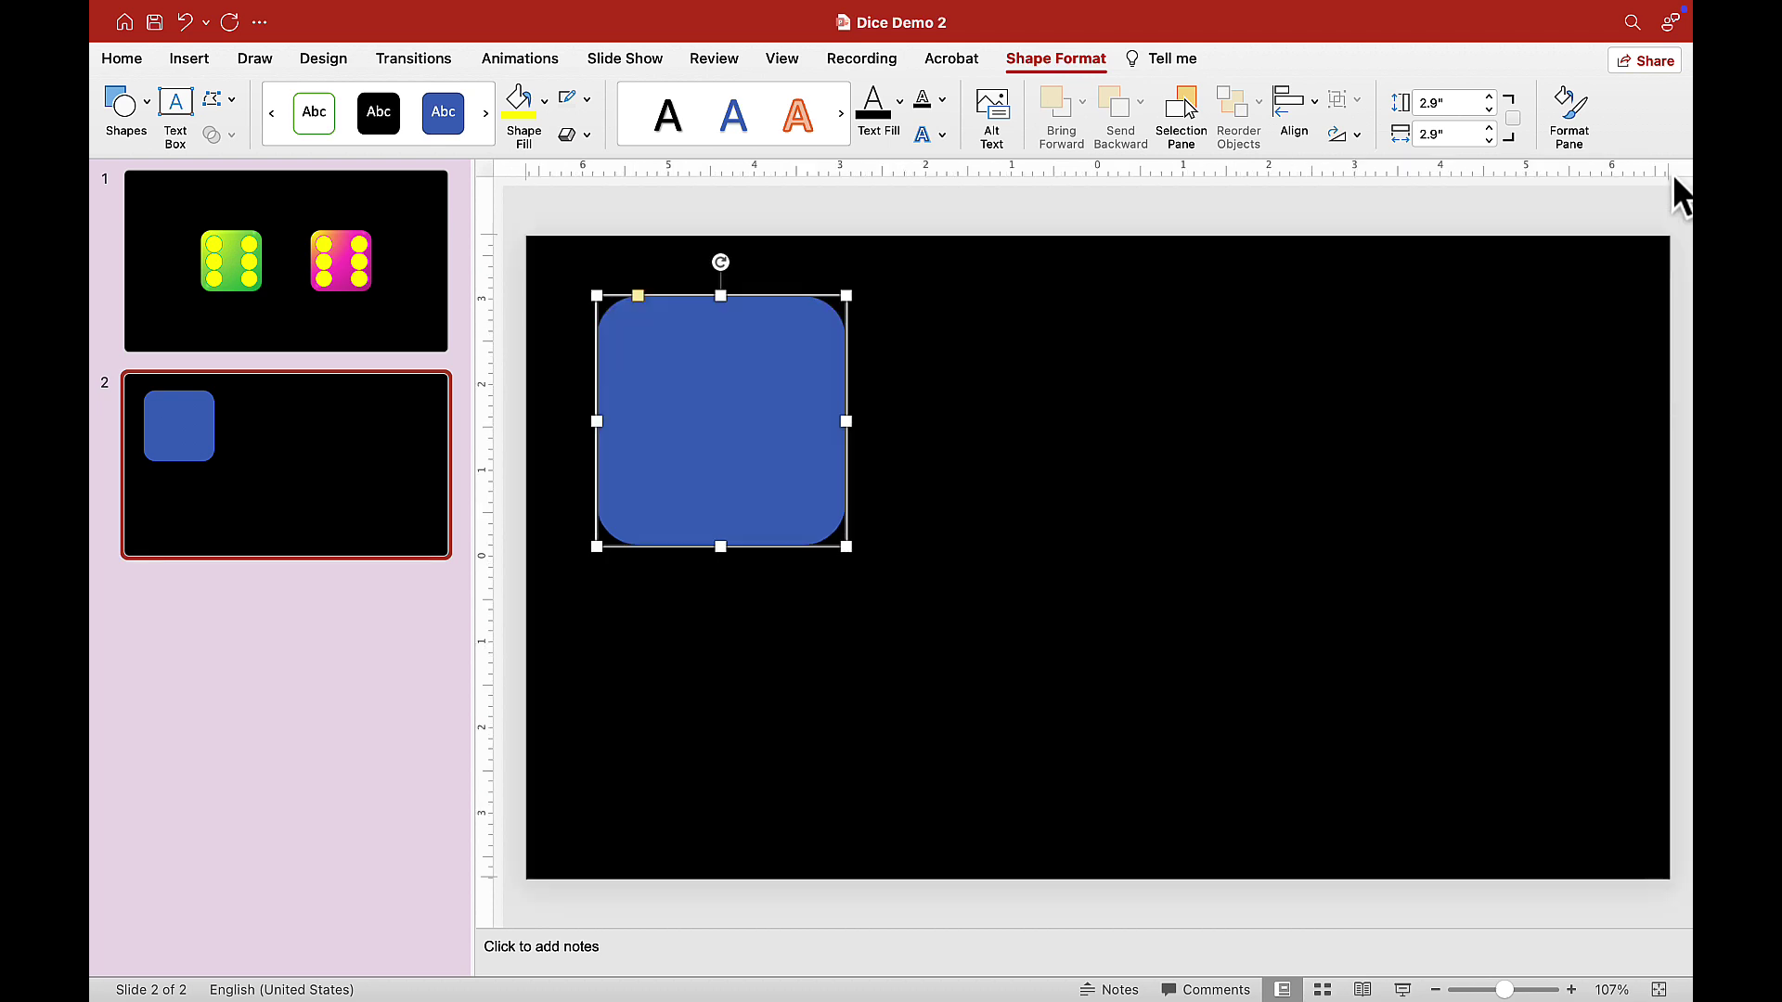
Switch the square's fill to a Radial gradient in Format Shape.
right_click(707, 405)
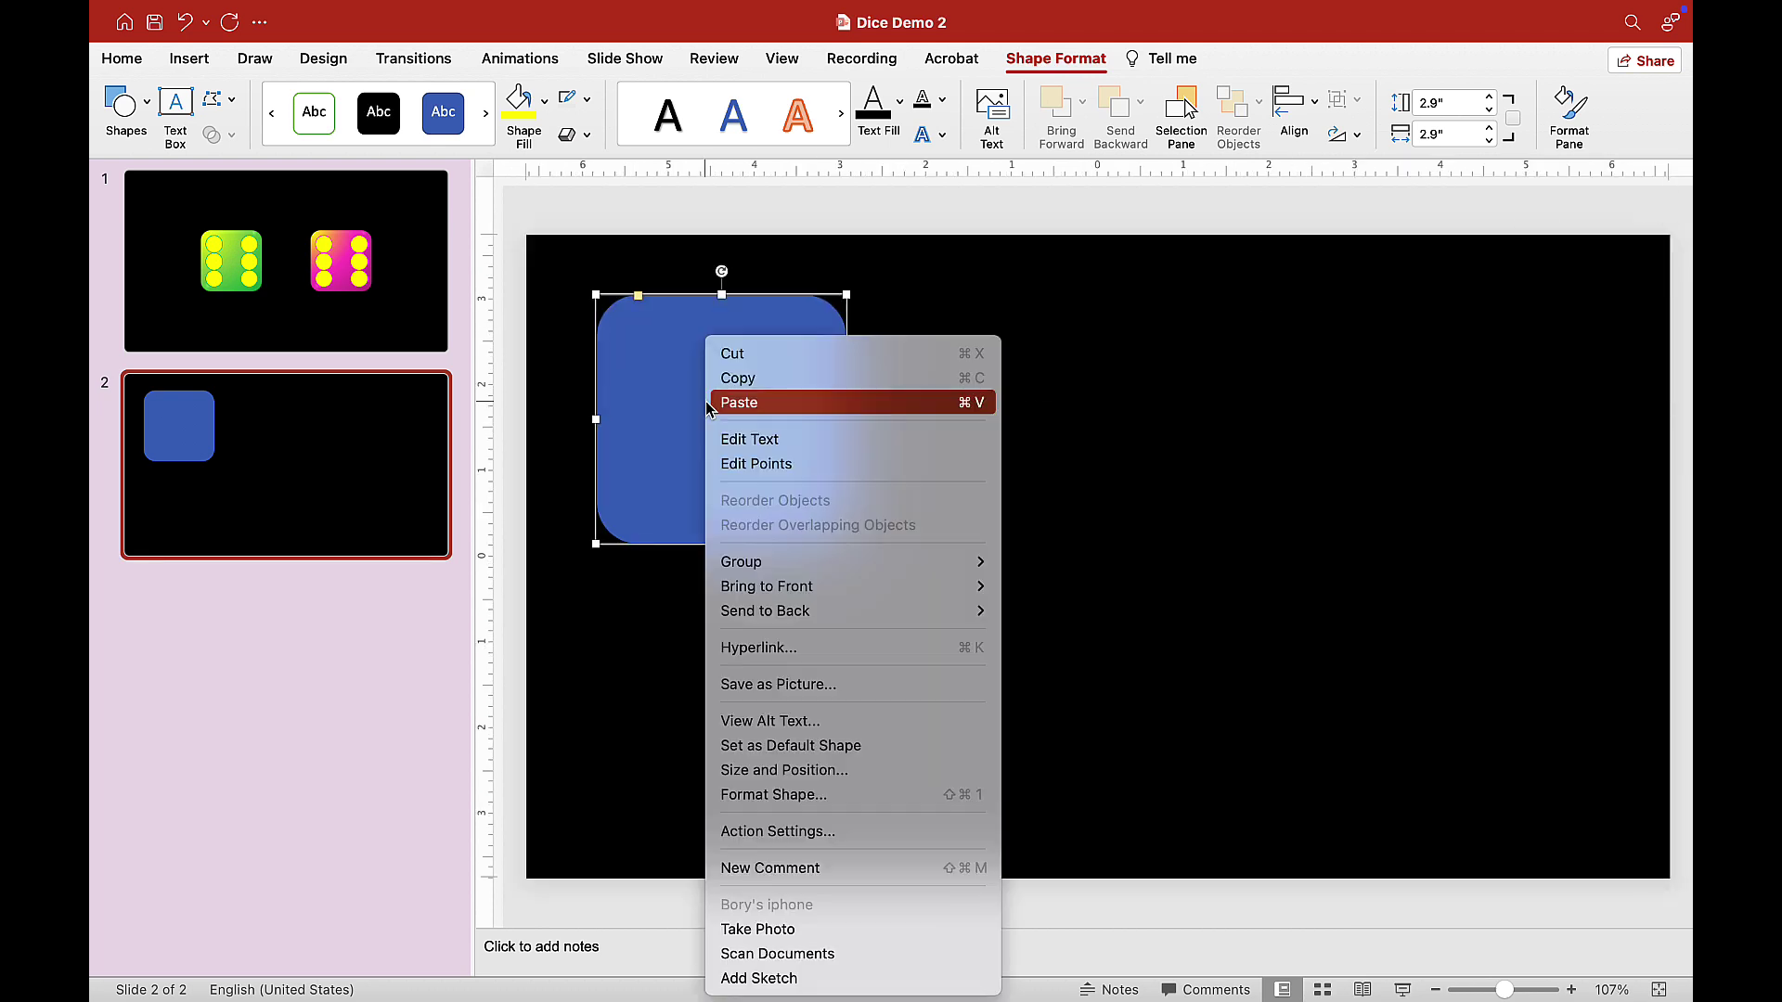
left_click(777, 794)
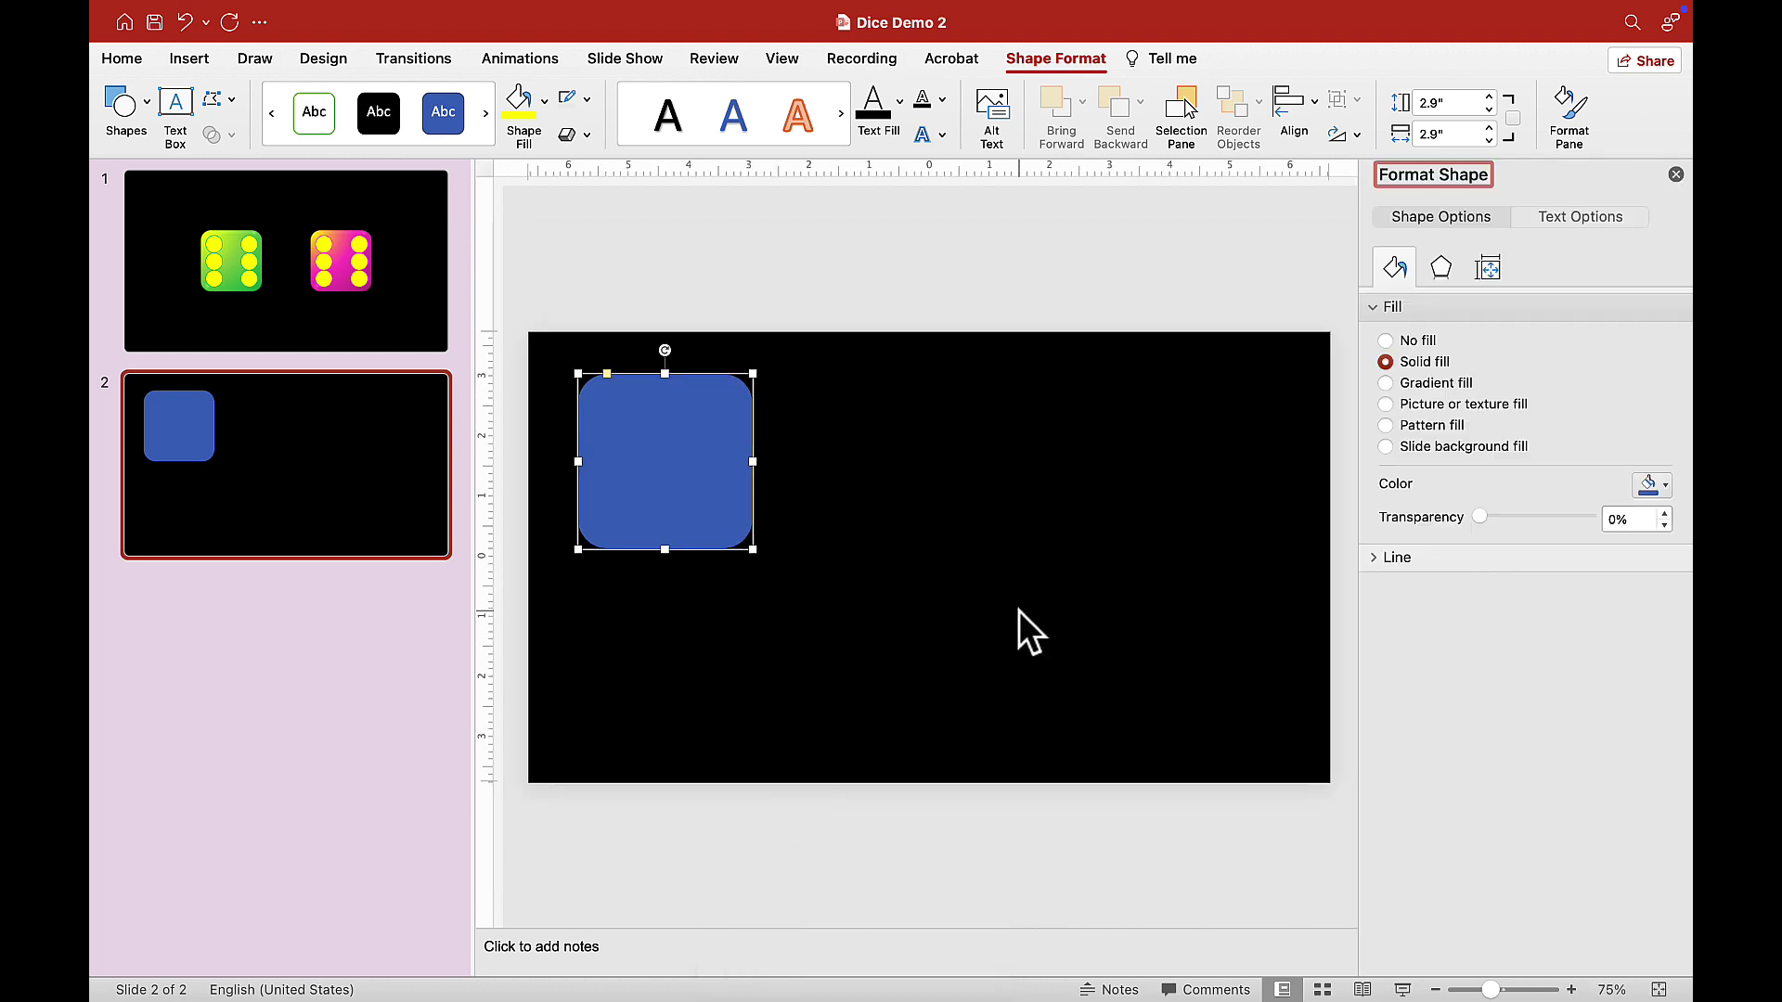
left_click(1385, 384)
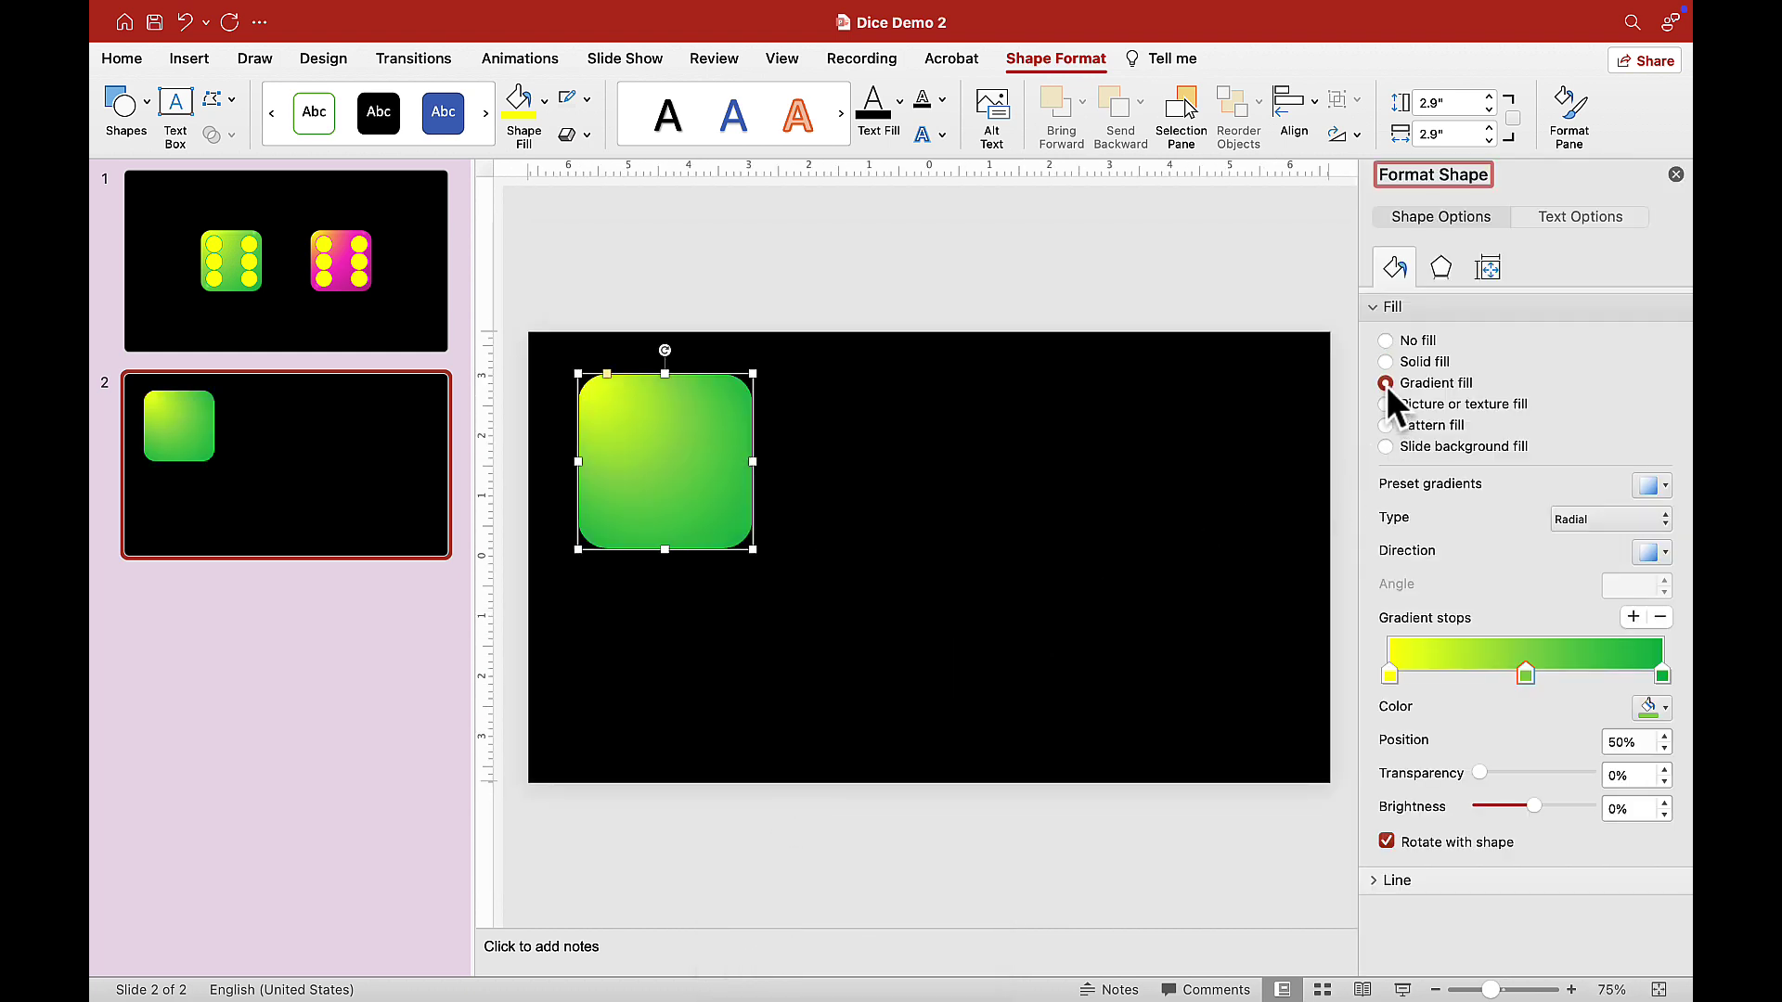
left_click(1615, 518)
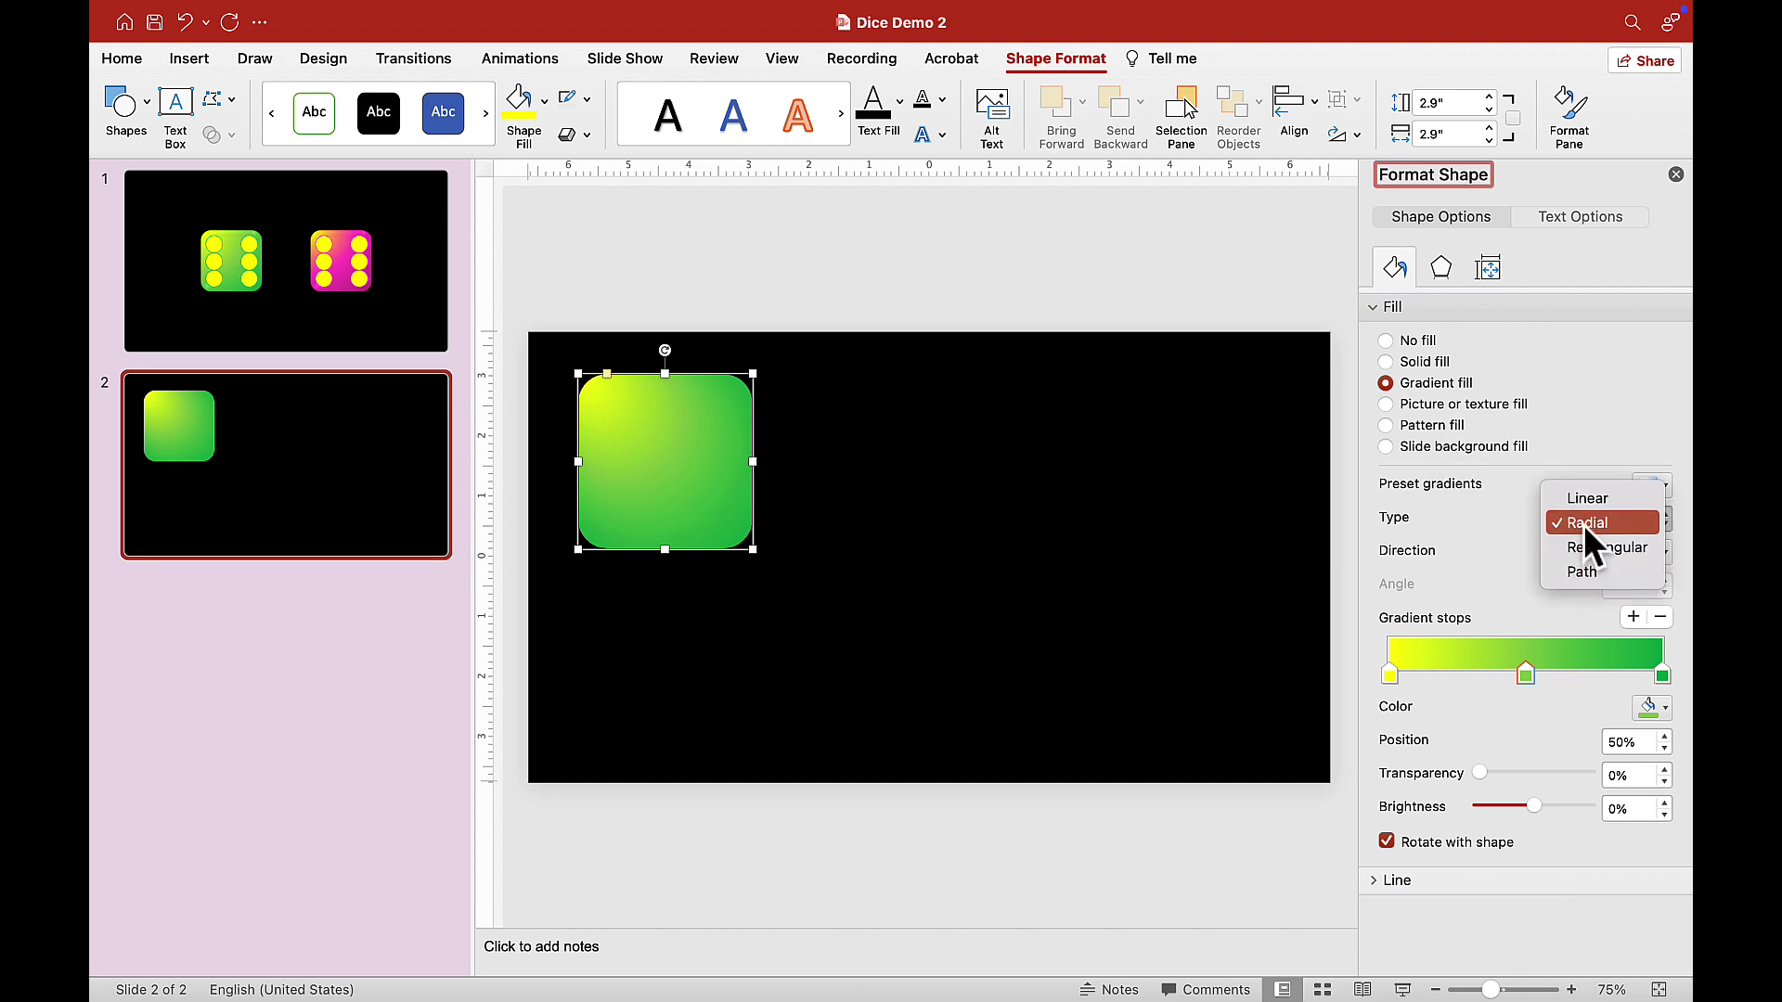
left_click(1583, 525)
Set the radial gradient direction to start from the top-left corner.
left_click(1659, 553)
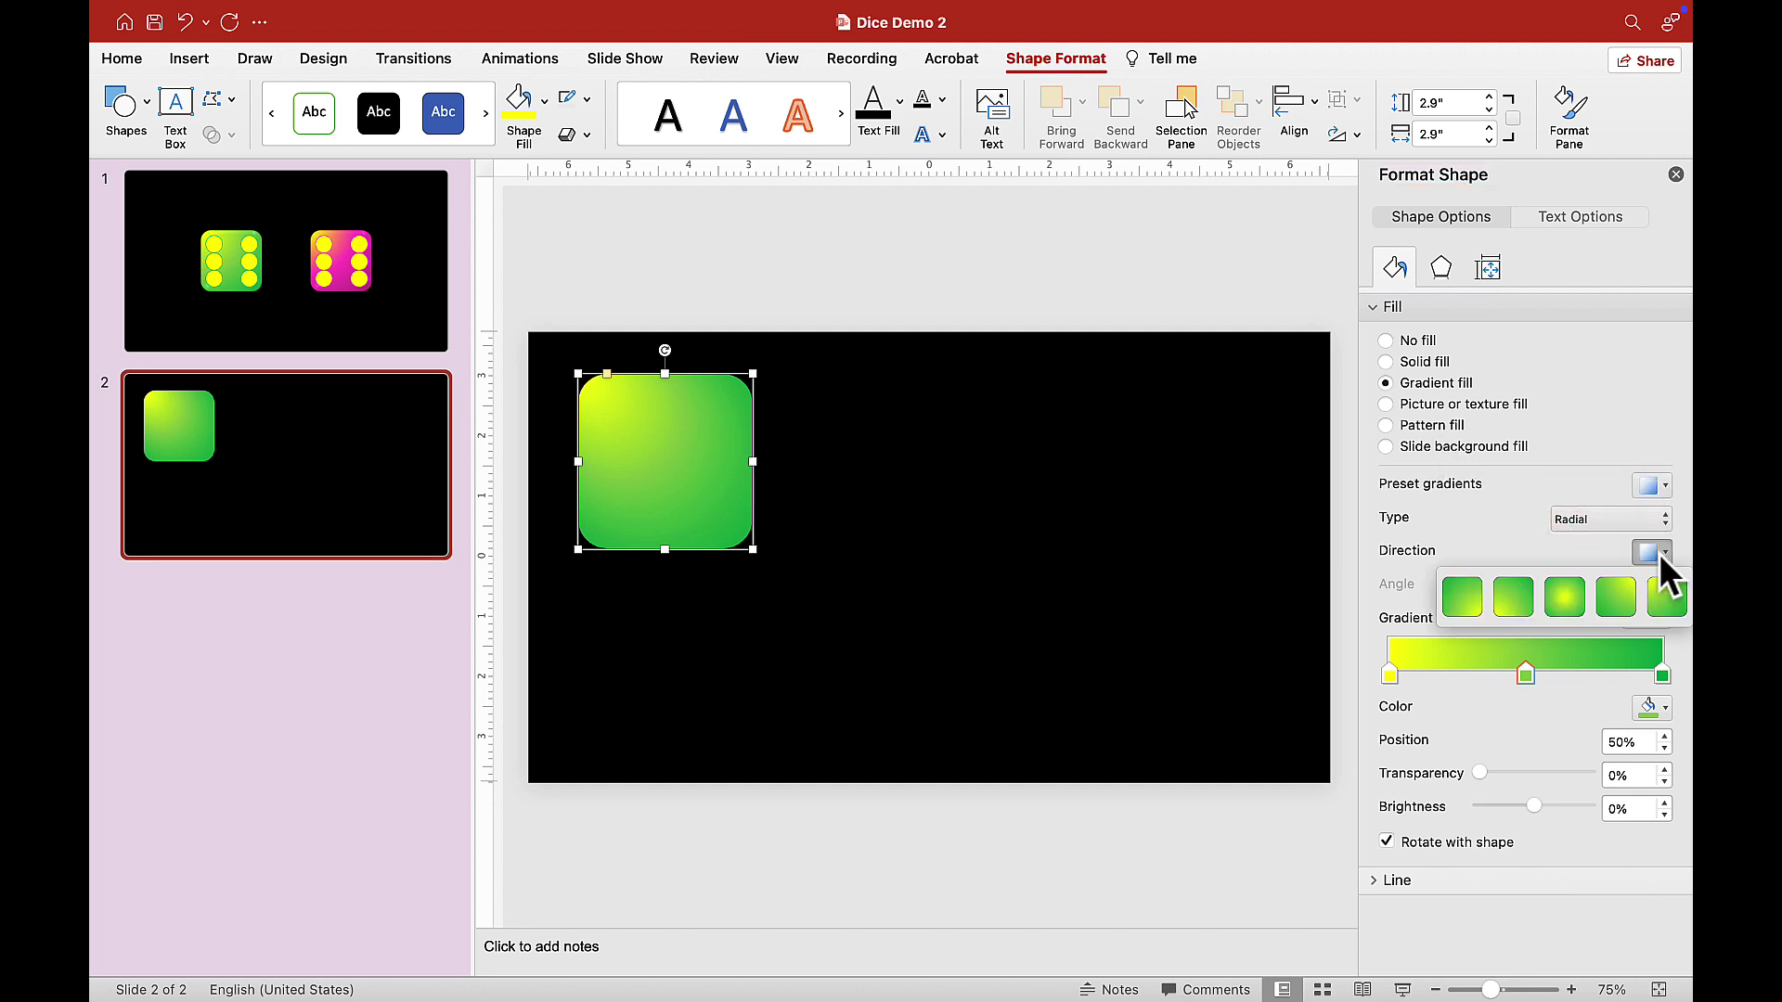
left_click(1466, 595)
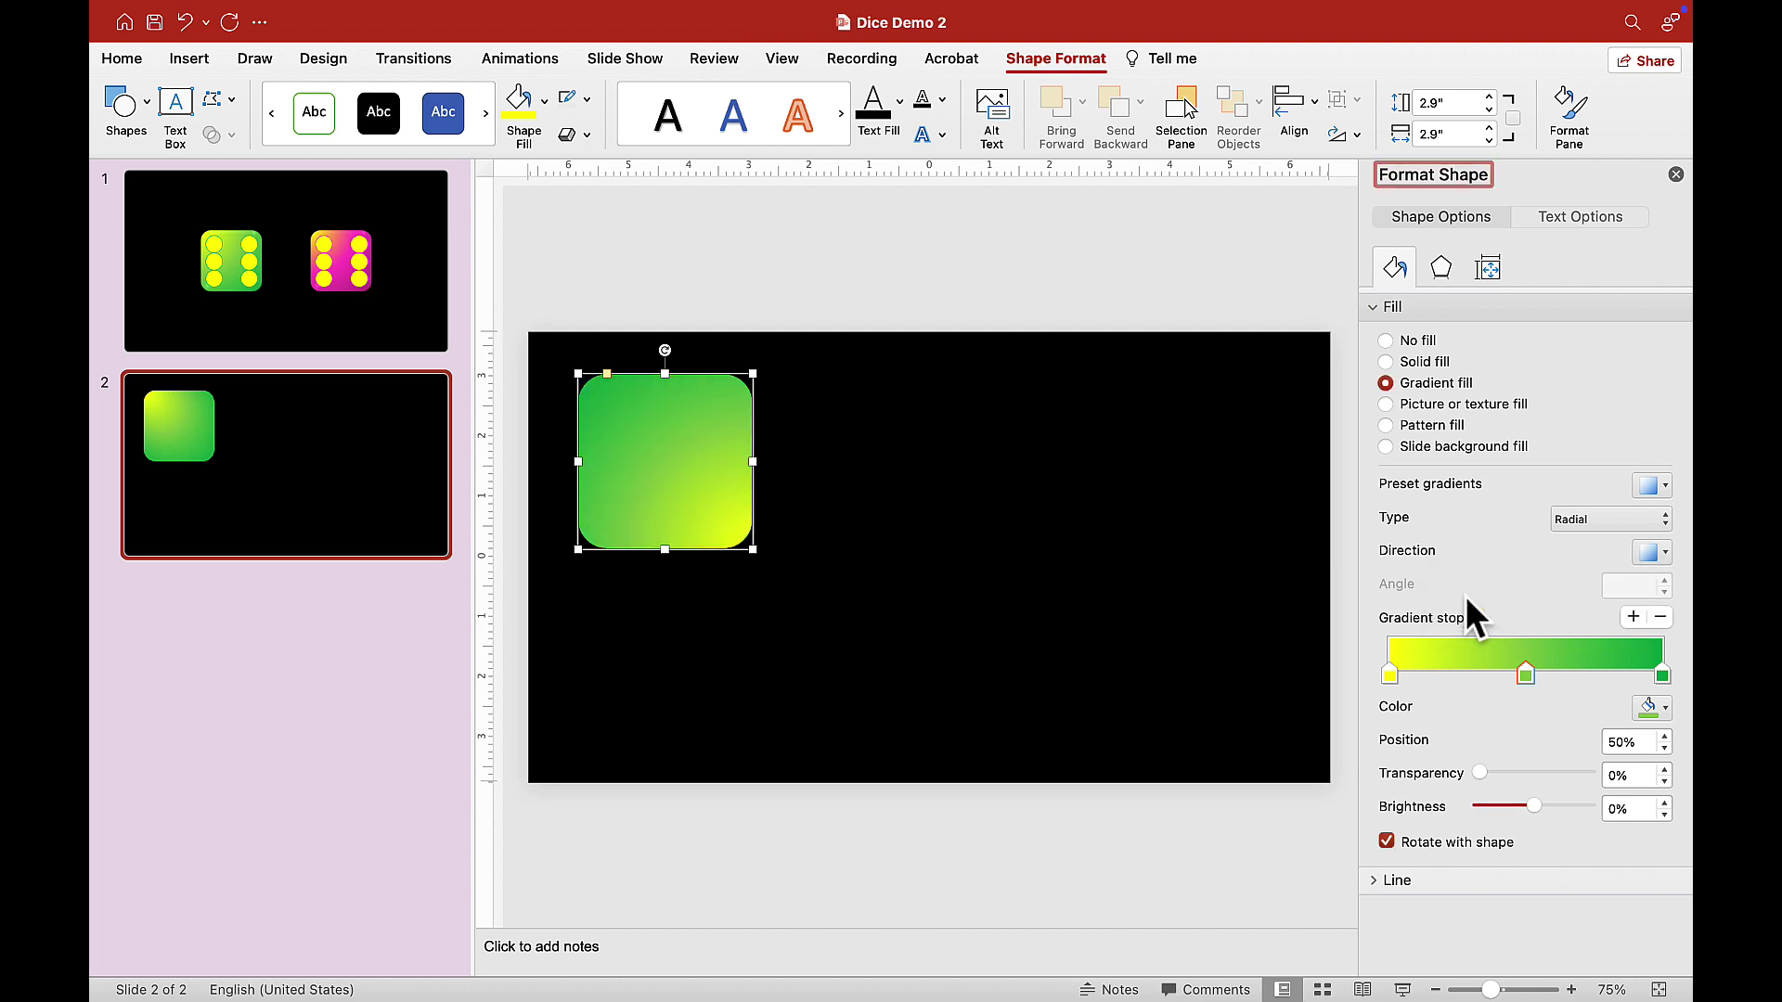
left_click(1661, 555)
left_click(1529, 599)
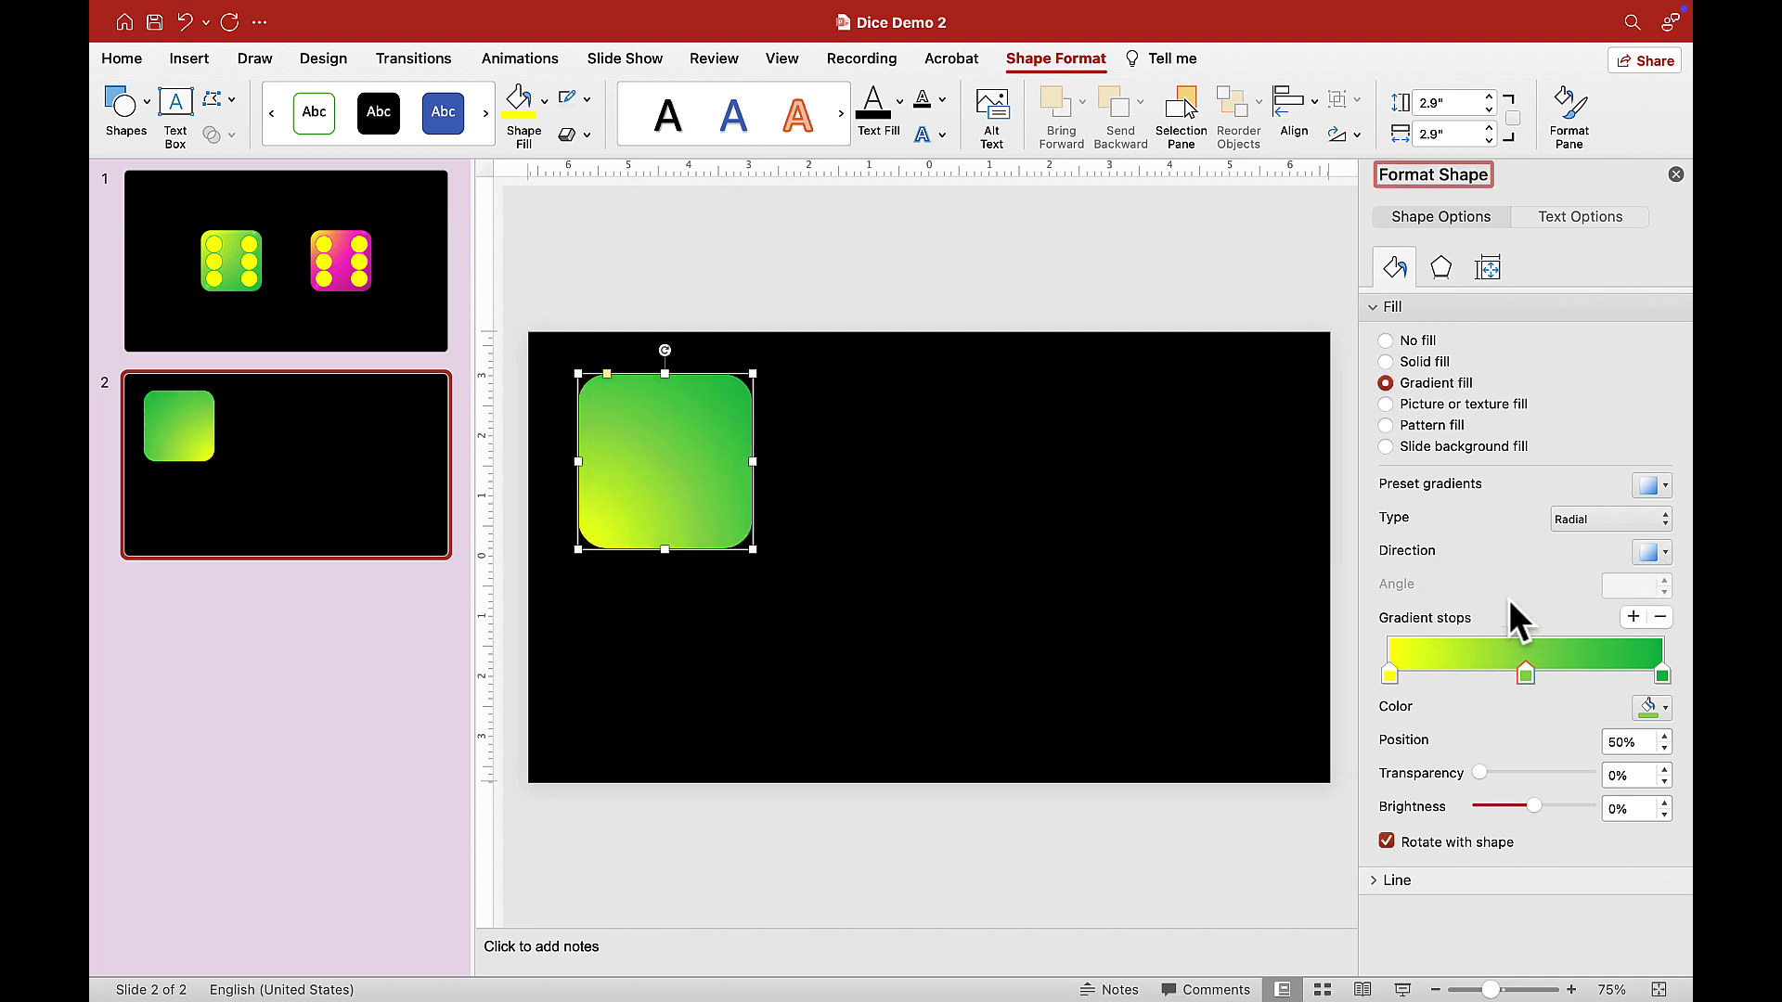
left_click(1656, 553)
left_click(1566, 601)
left_click(1659, 553)
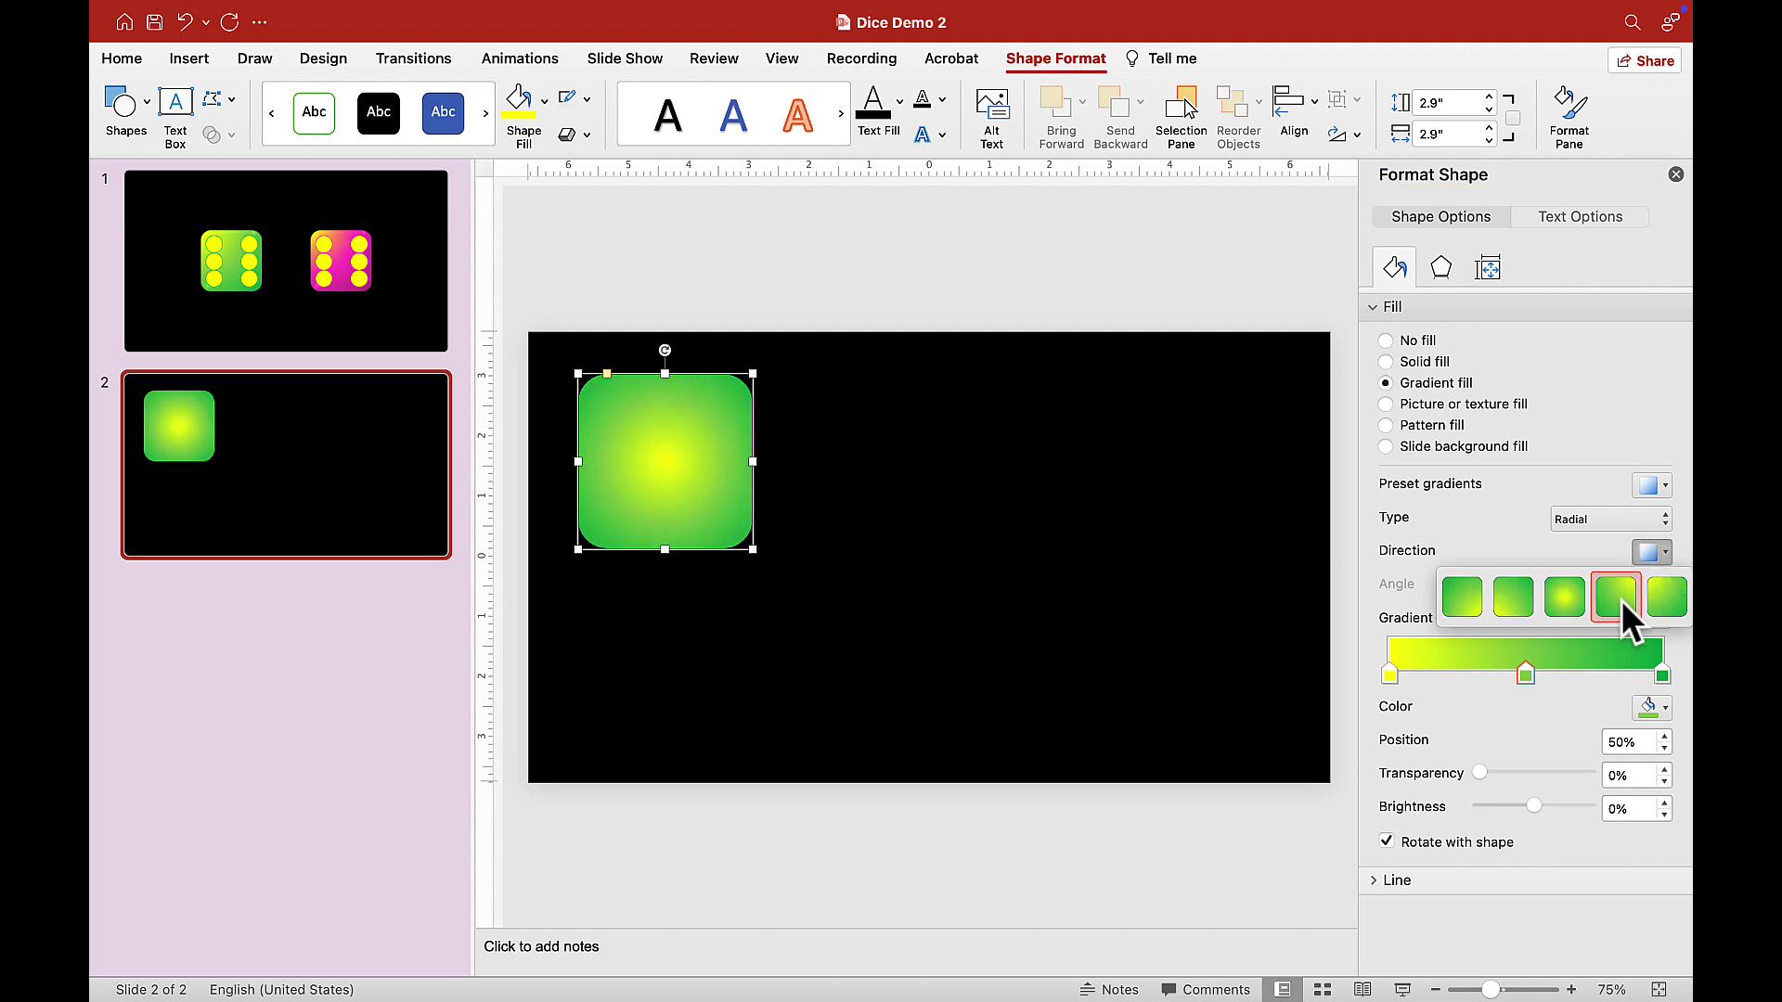
left_click(1622, 600)
left_click(1656, 551)
left_click(1663, 598)
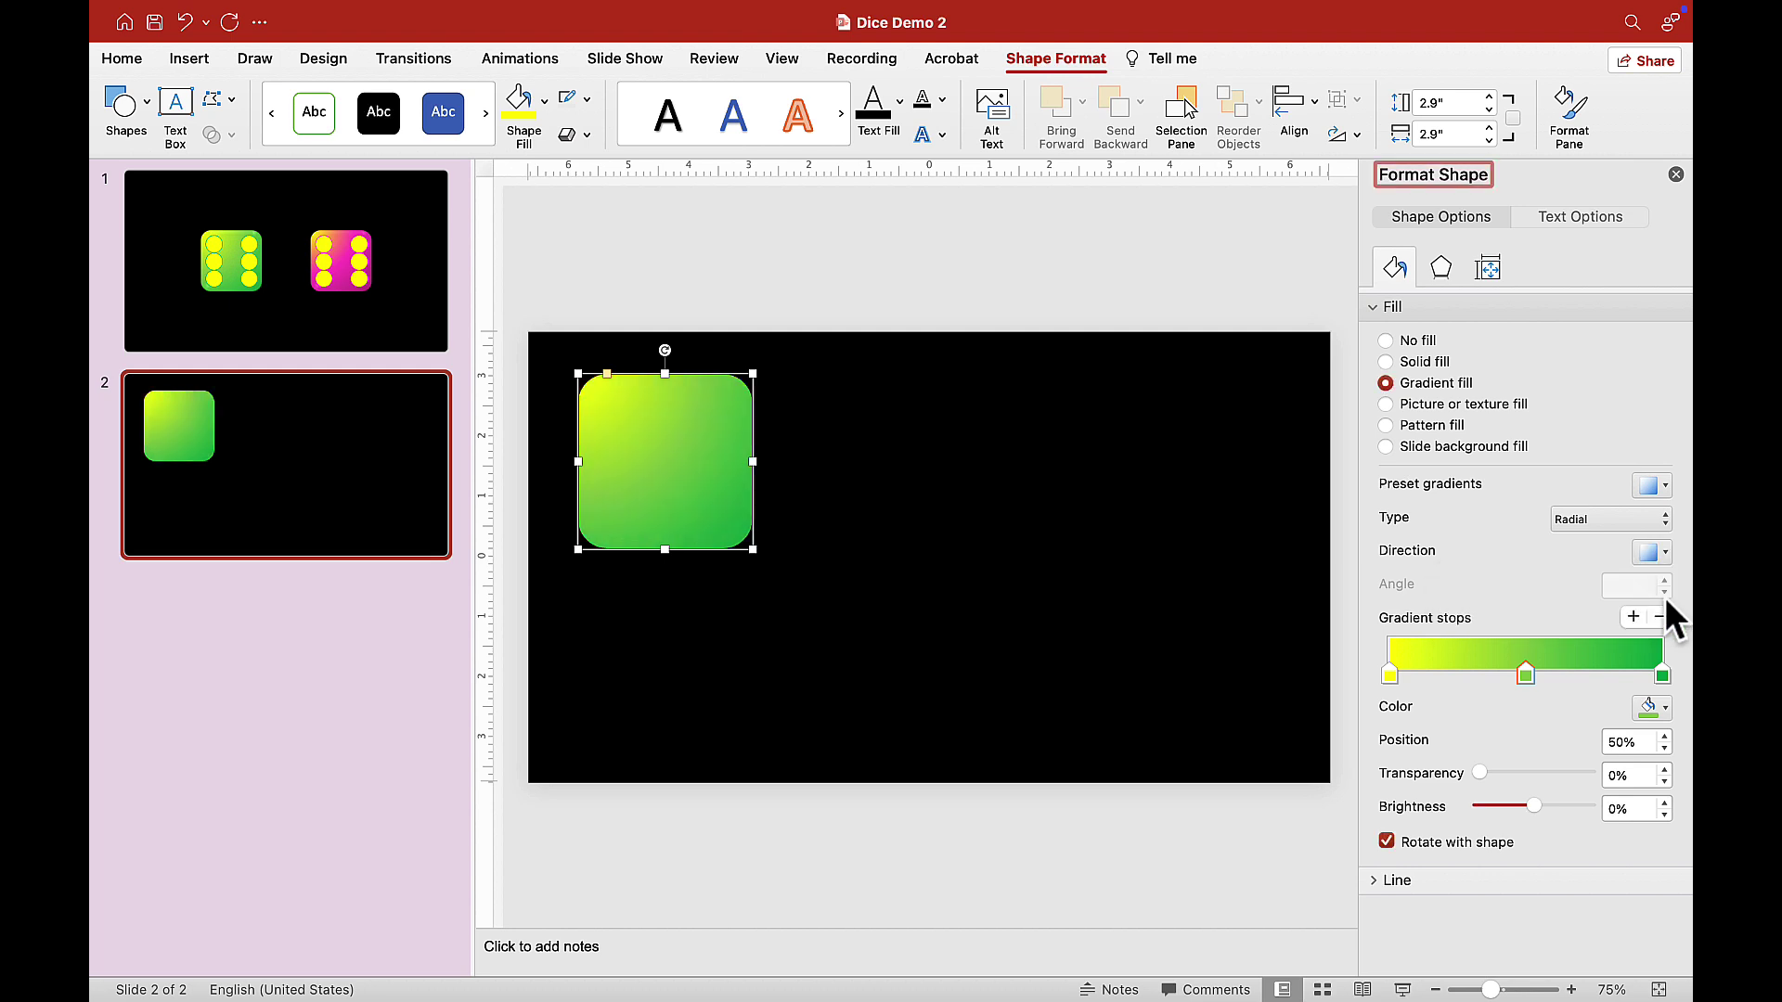
Recolour the right gradient stop purple and the middle stop red.
left_click(1389, 676)
left_click(1525, 674)
left_click(1662, 674)
left_click(1663, 709)
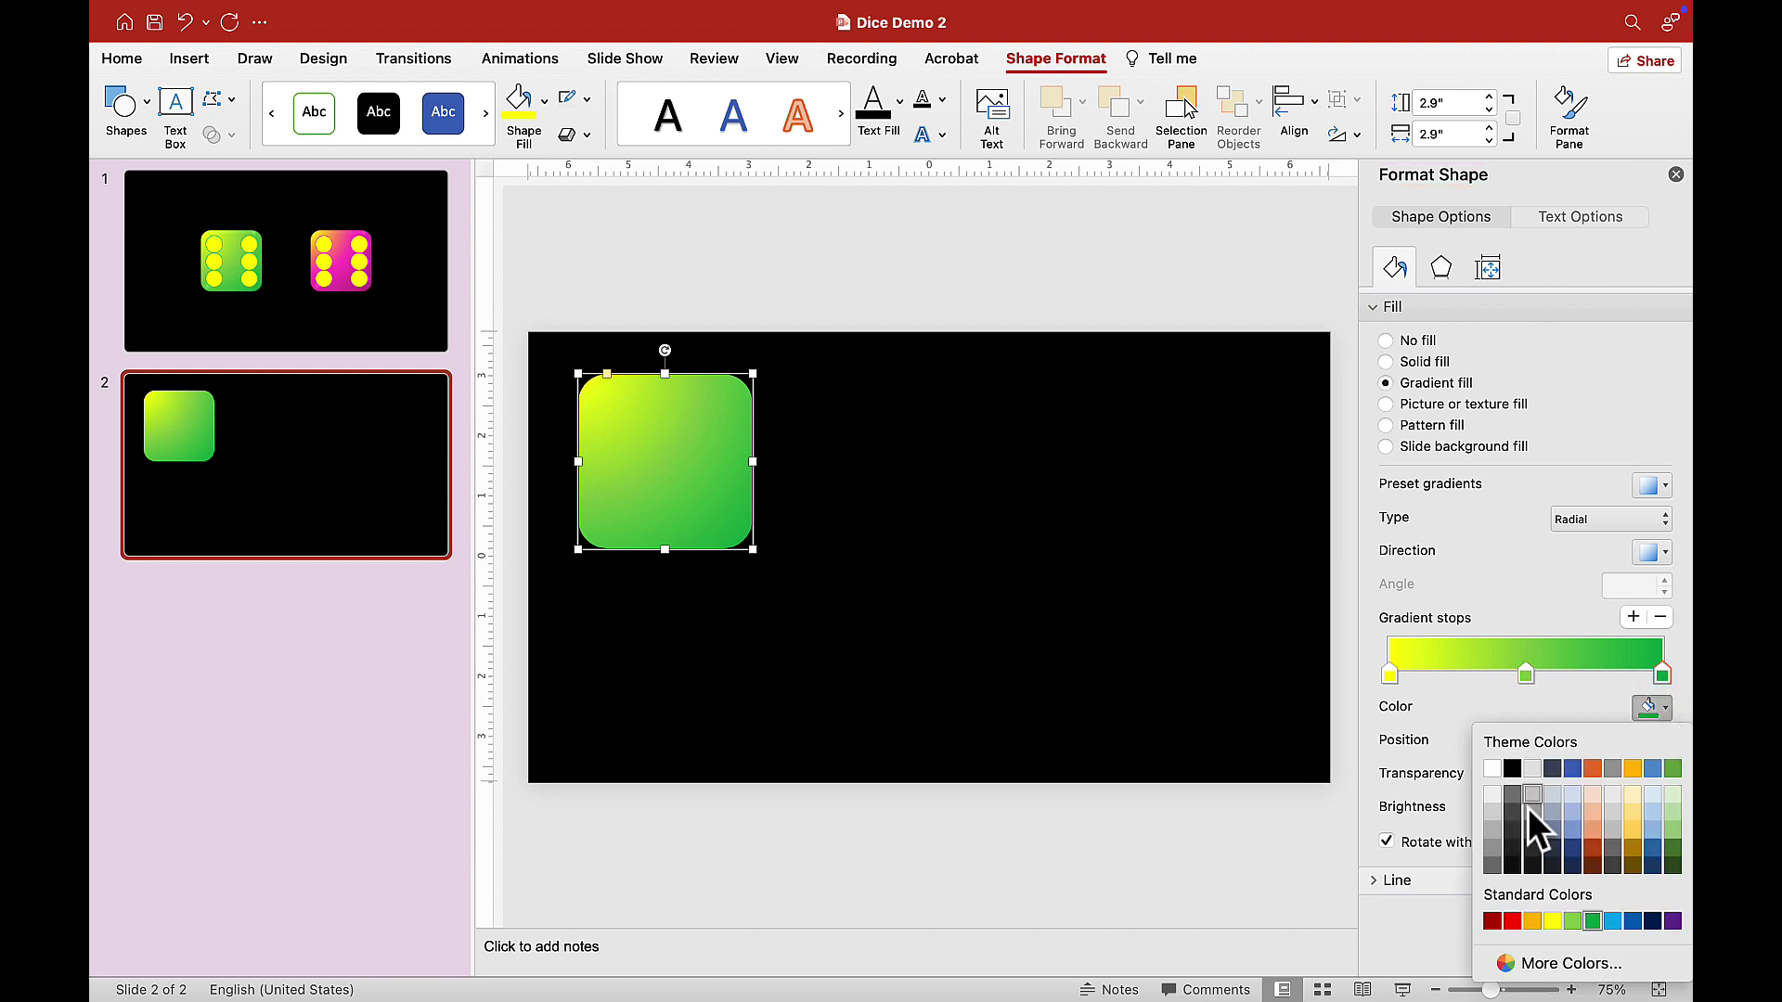
left_click(1668, 921)
left_click(1525, 673)
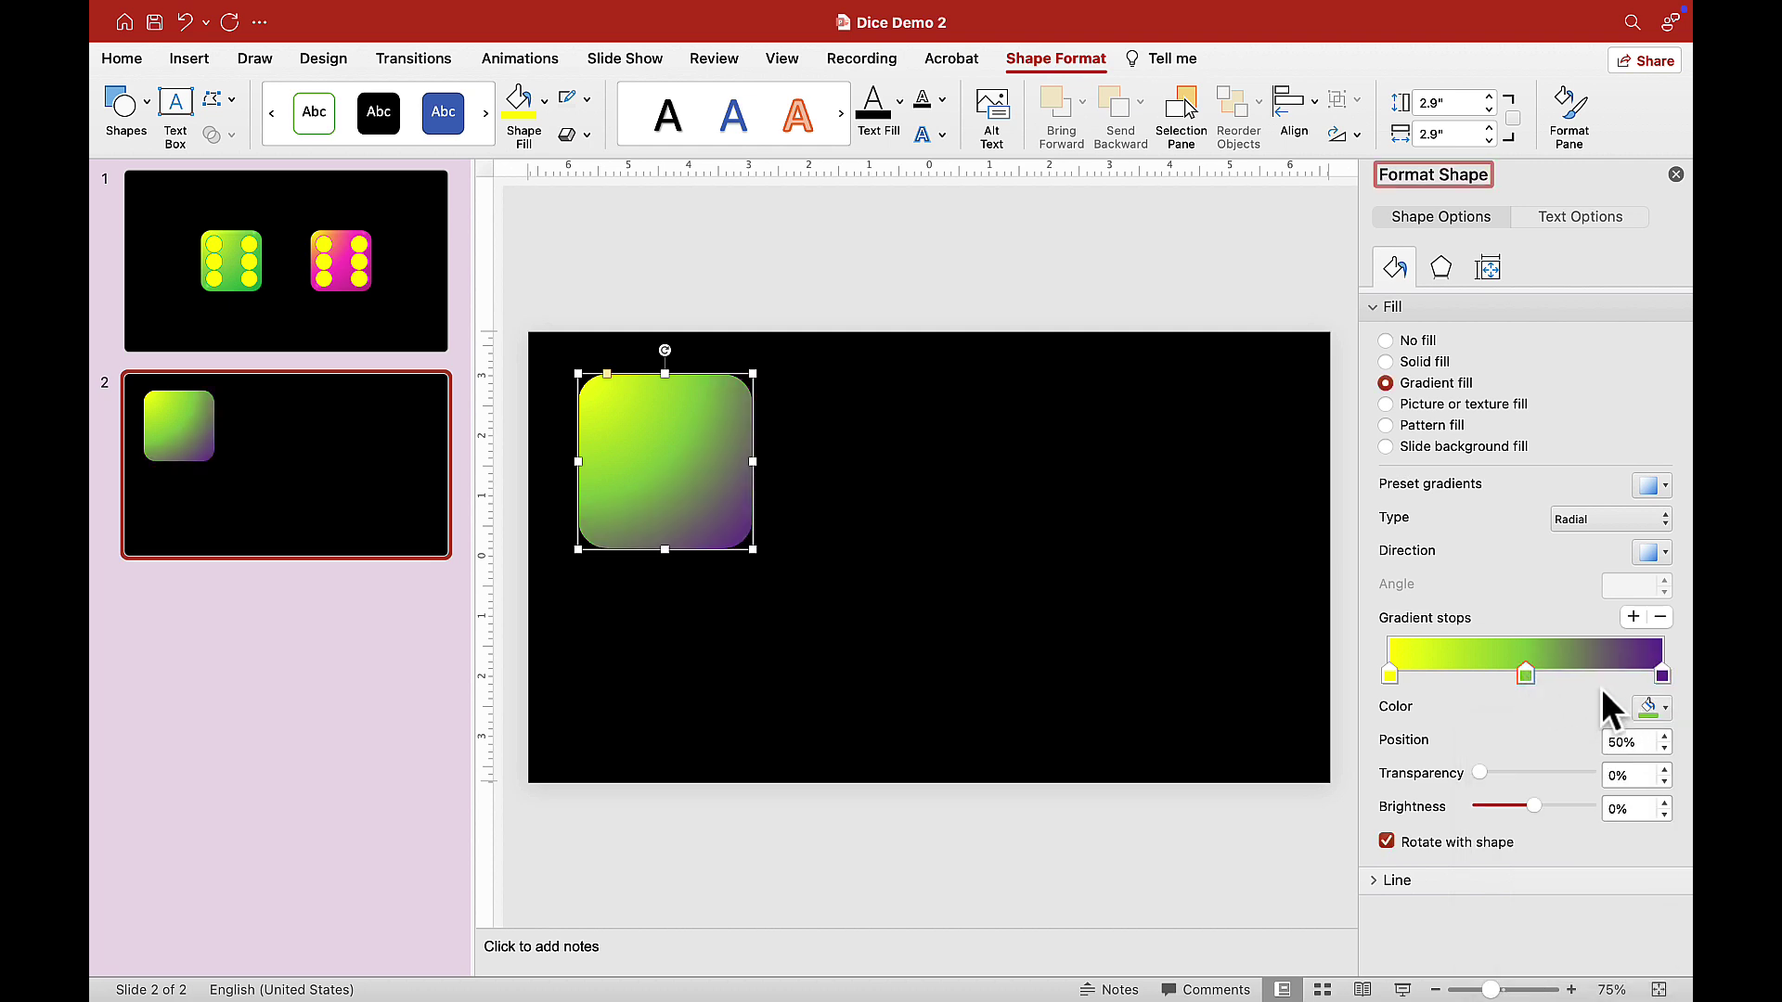
left_click(1663, 709)
left_click(1512, 921)
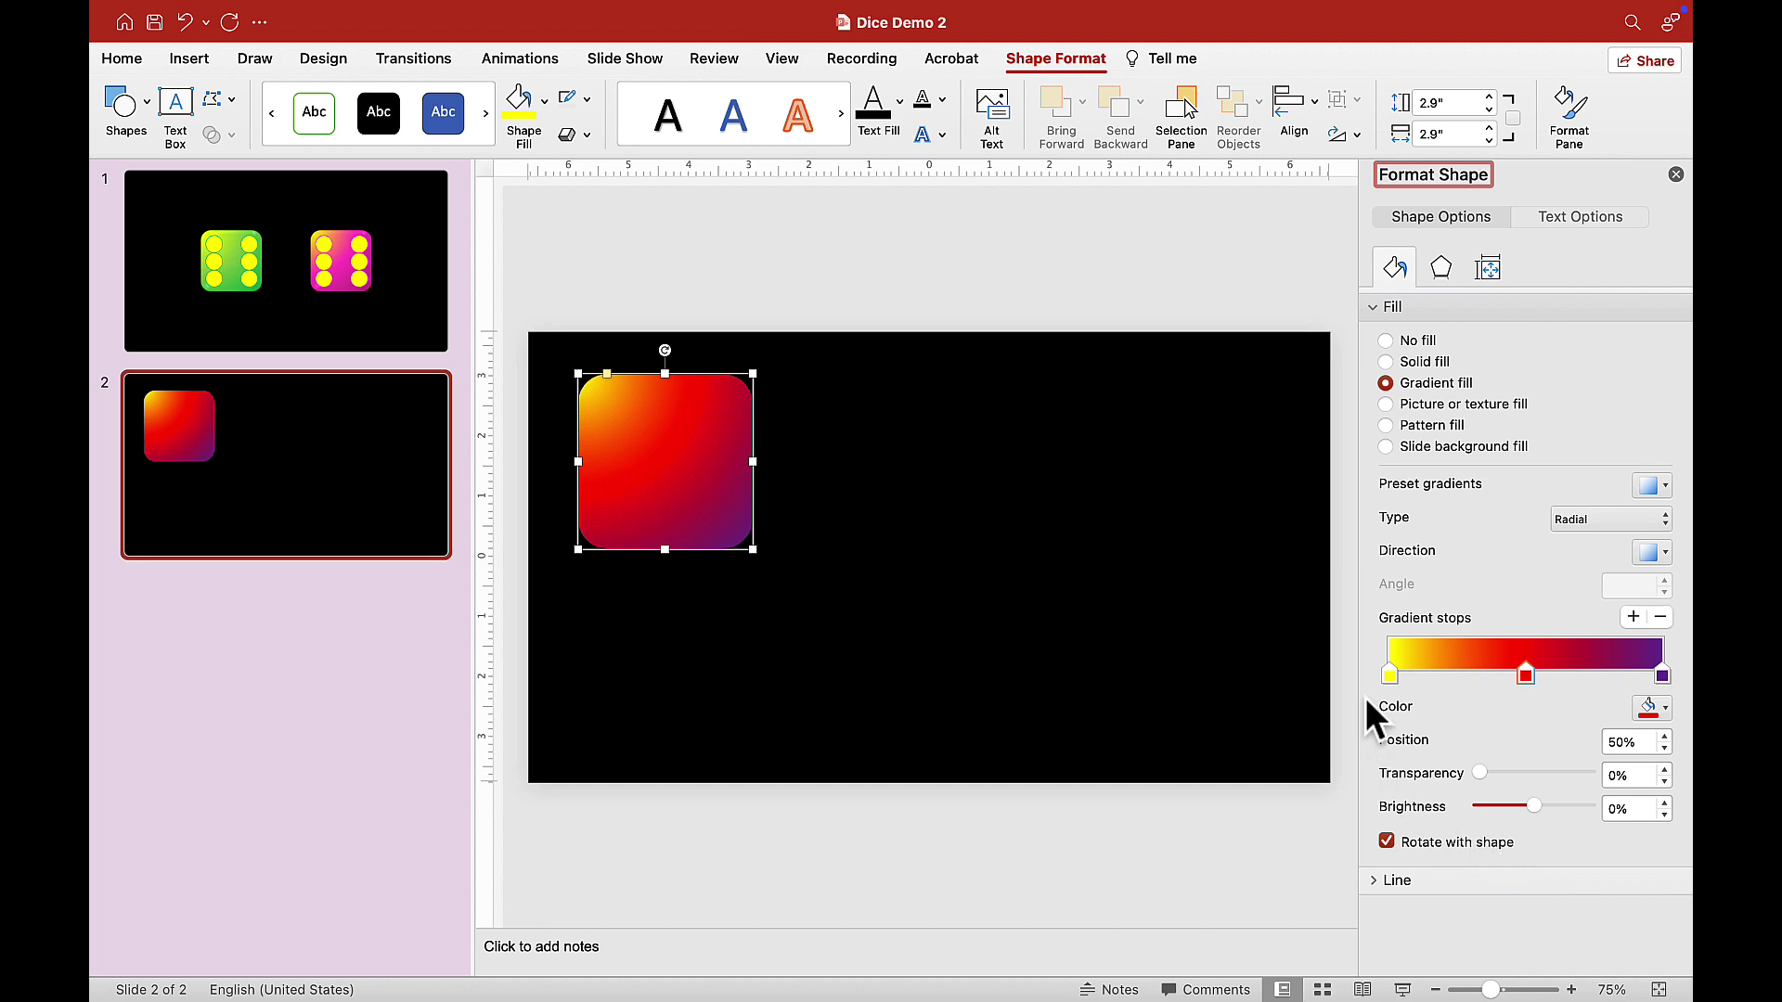
Set the gradient stops to yellow, light green and green from left to right.
left_click(1389, 676)
left_click(1647, 708)
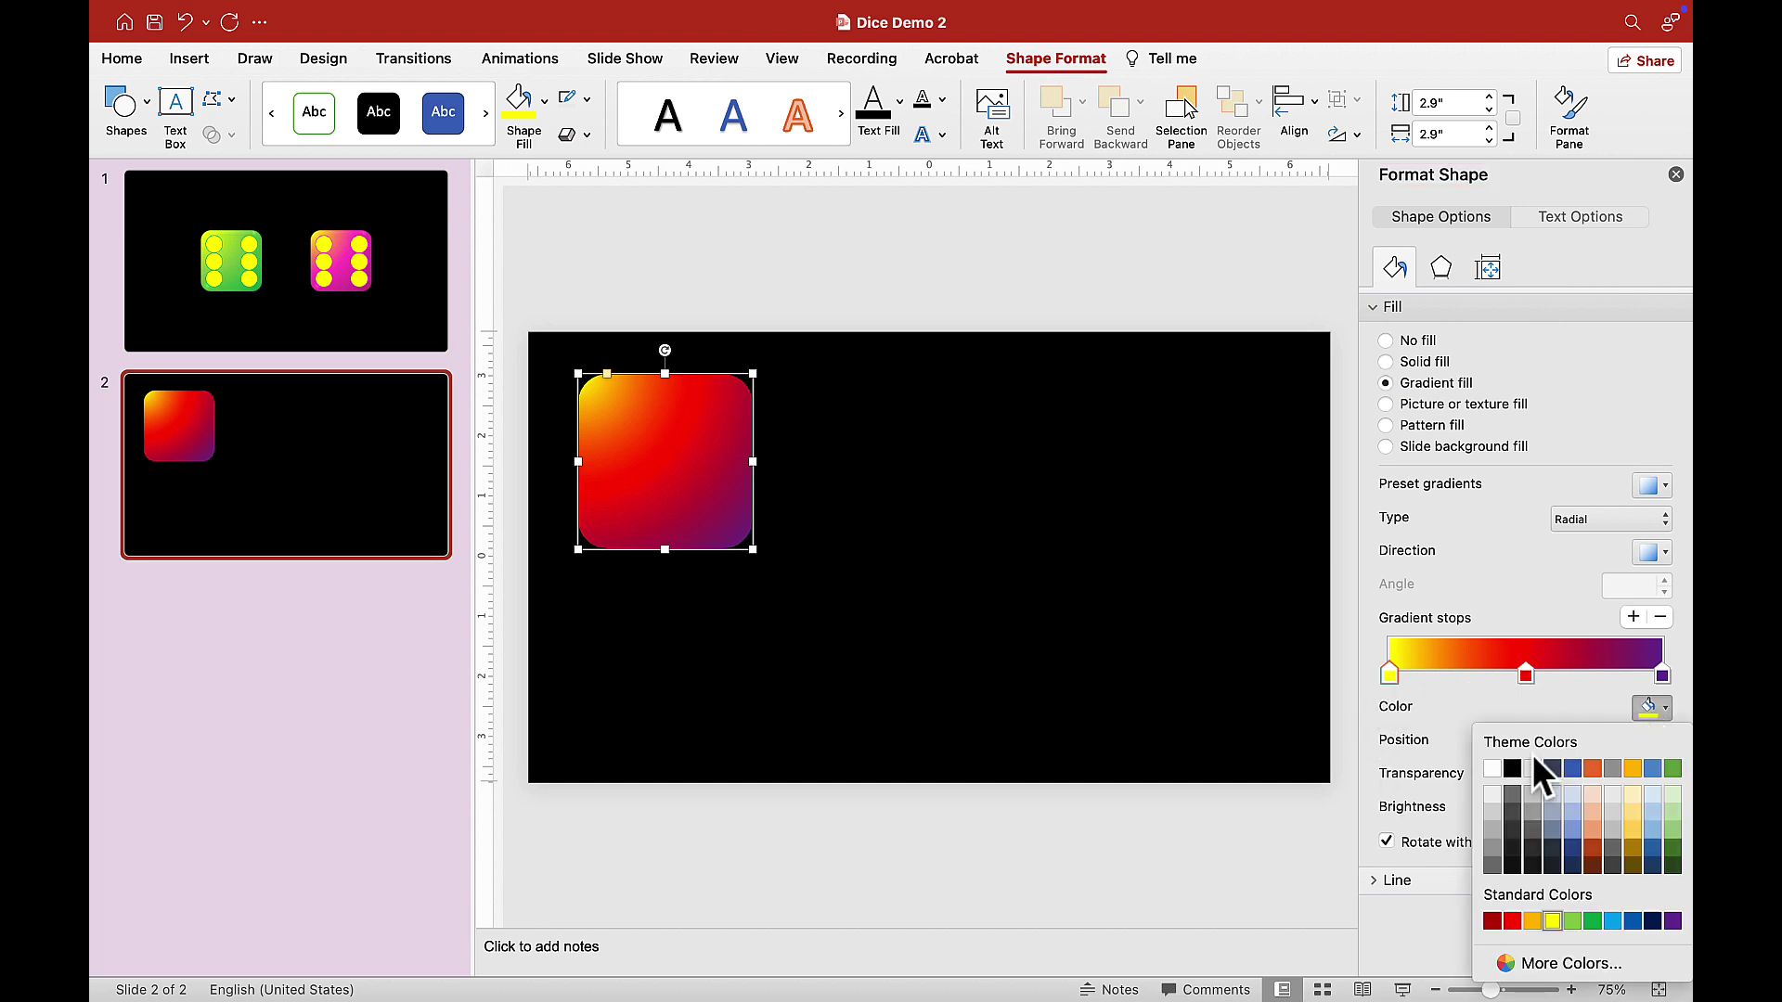
left_click(1496, 765)
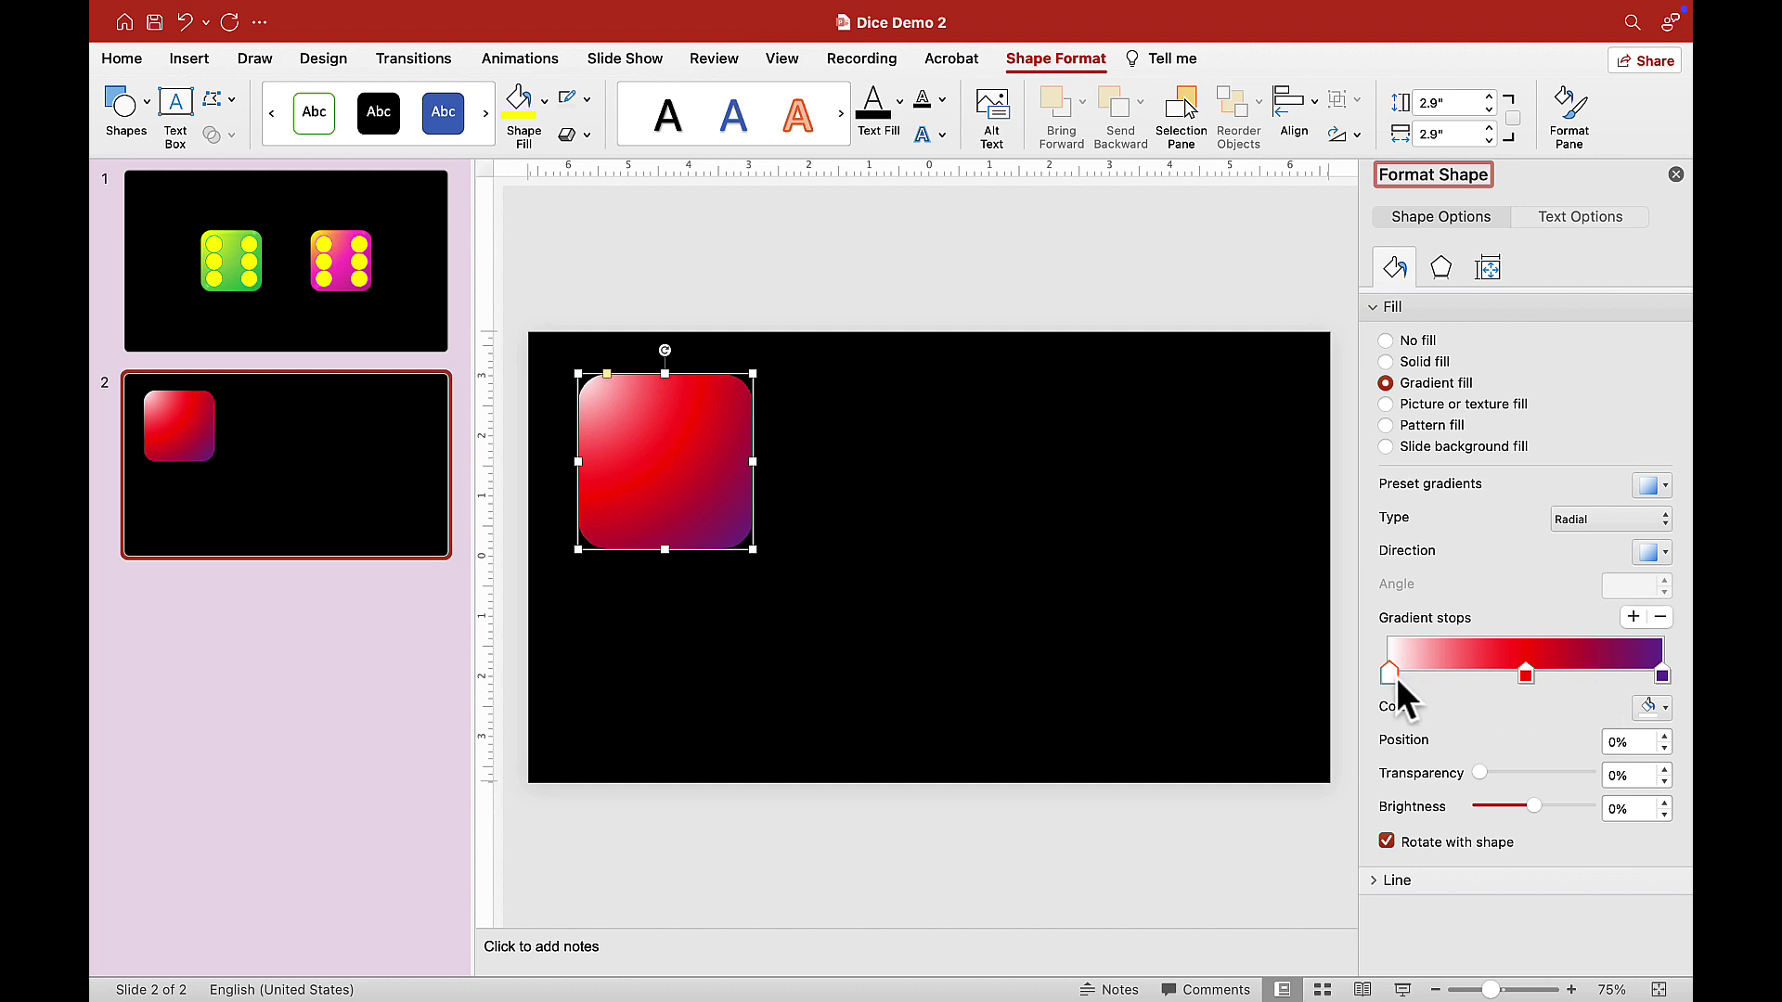
left_click(1663, 710)
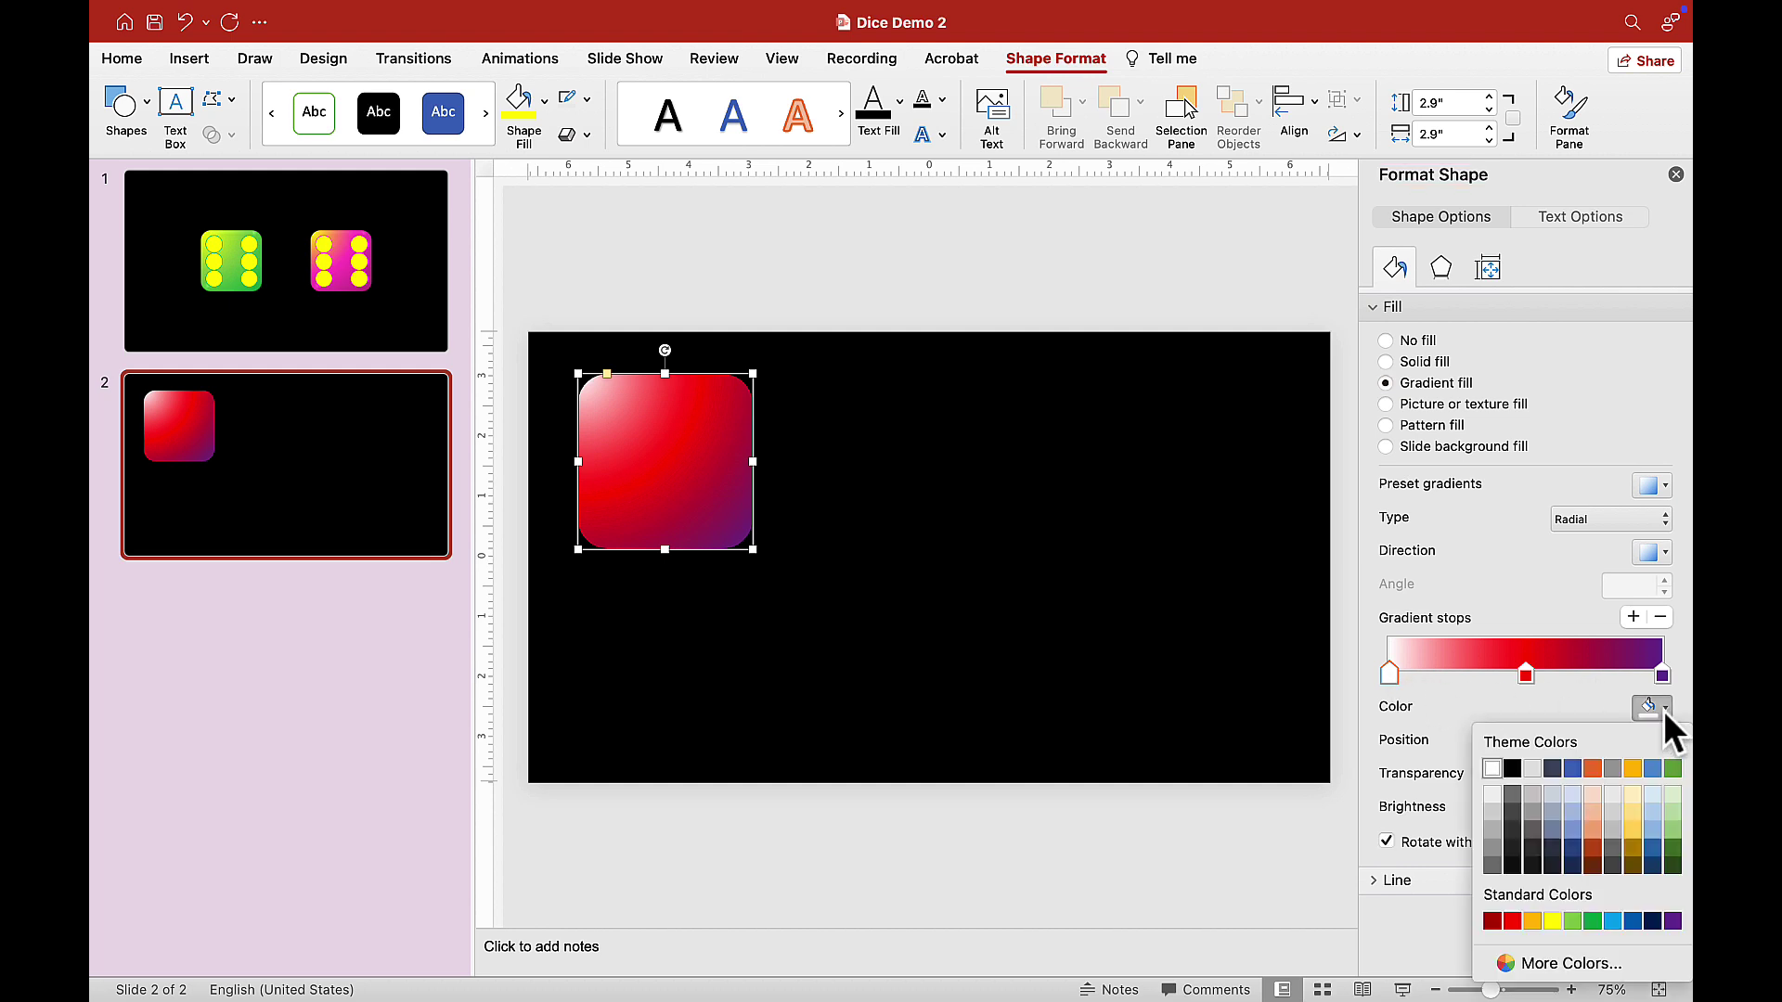
left_click(1555, 918)
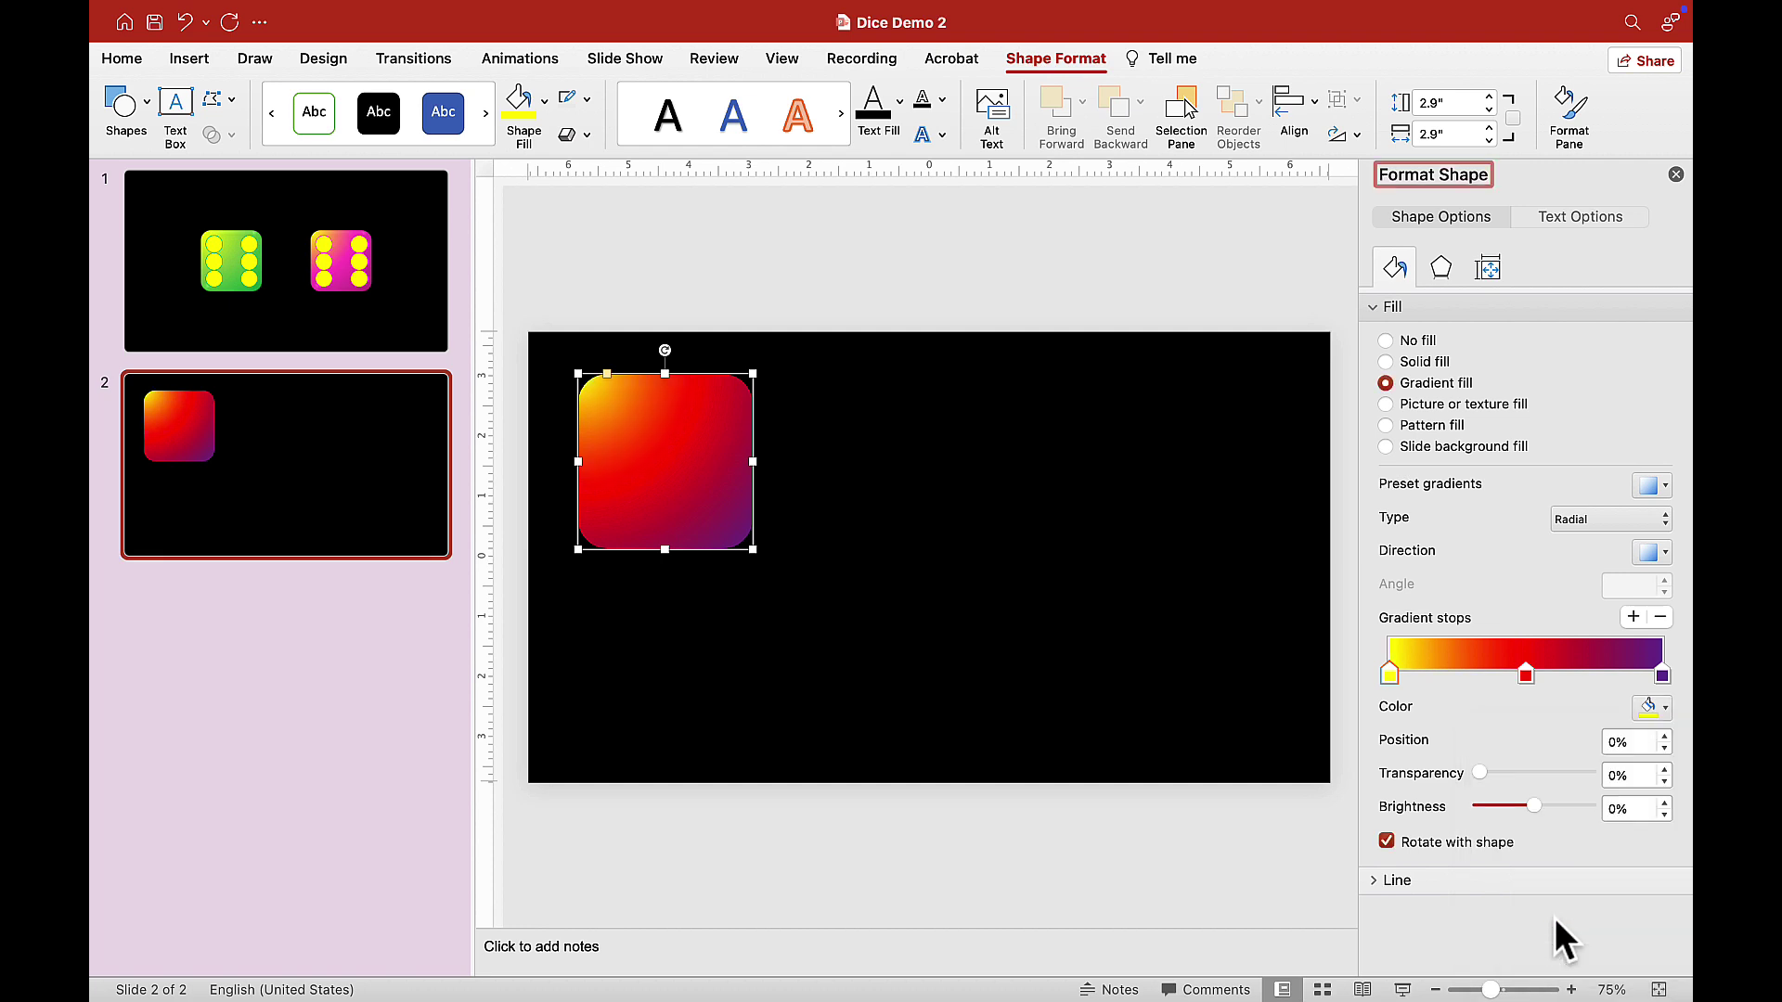
left_click(1526, 674)
left_click(1663, 710)
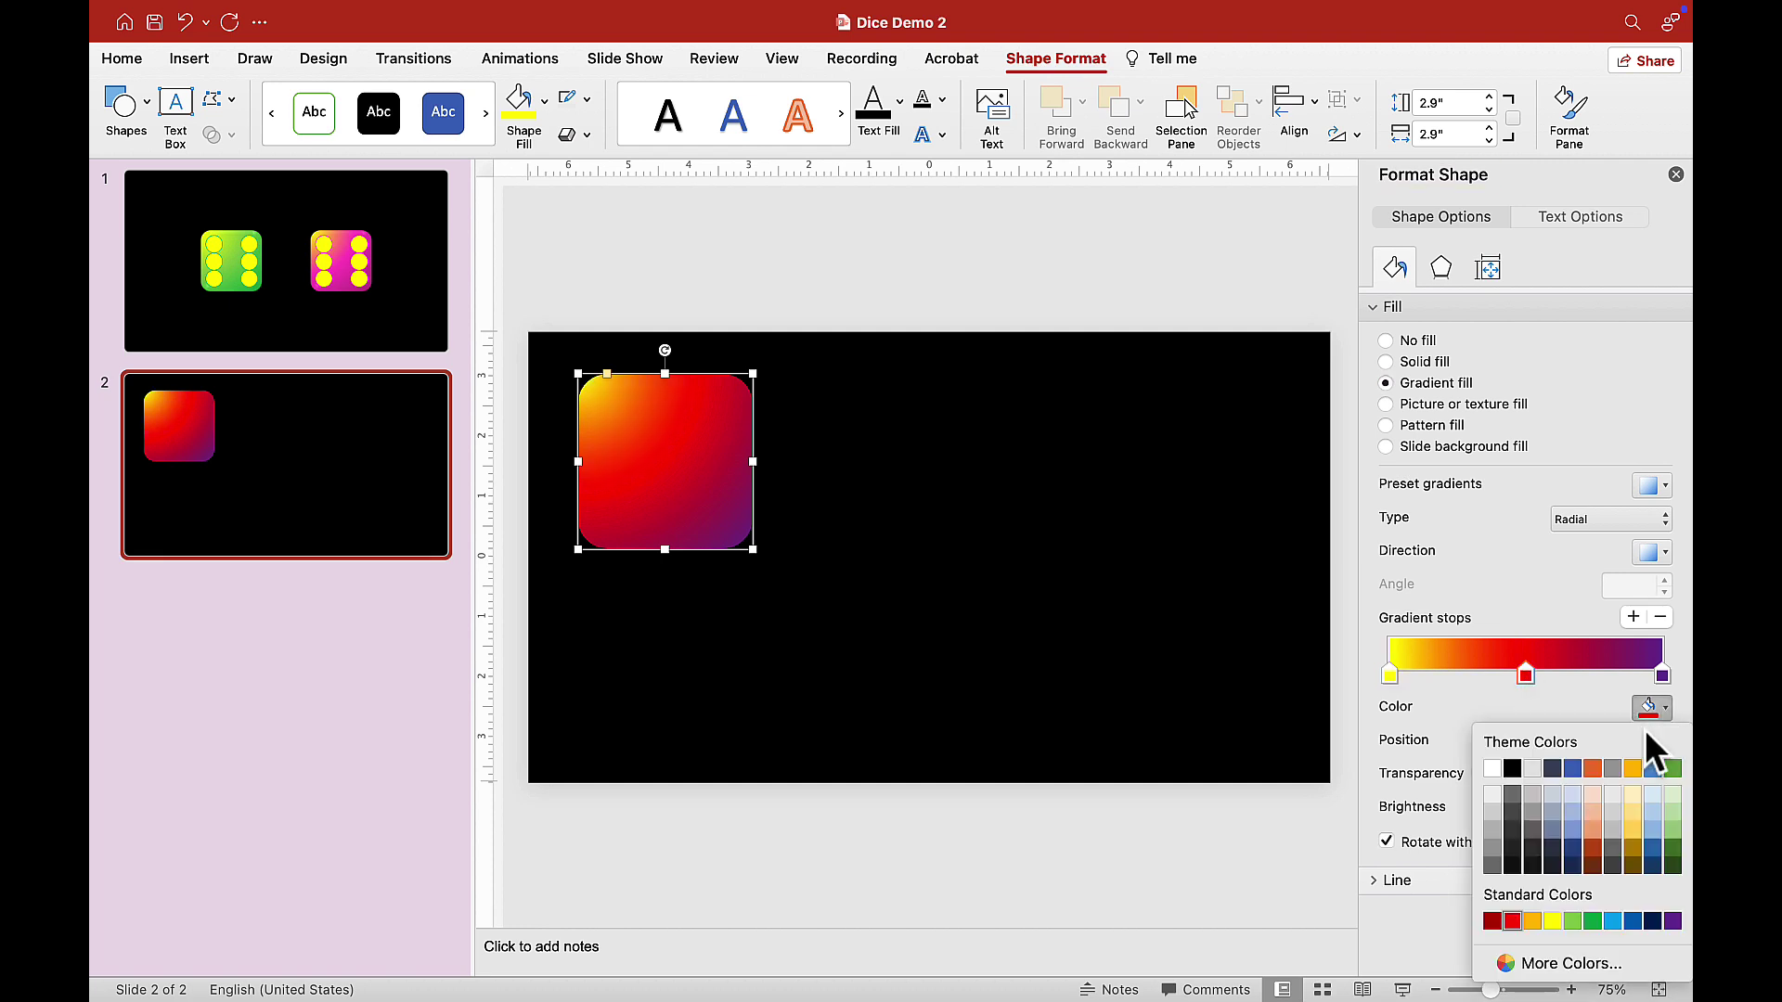
left_click(1582, 923)
left_click(1661, 676)
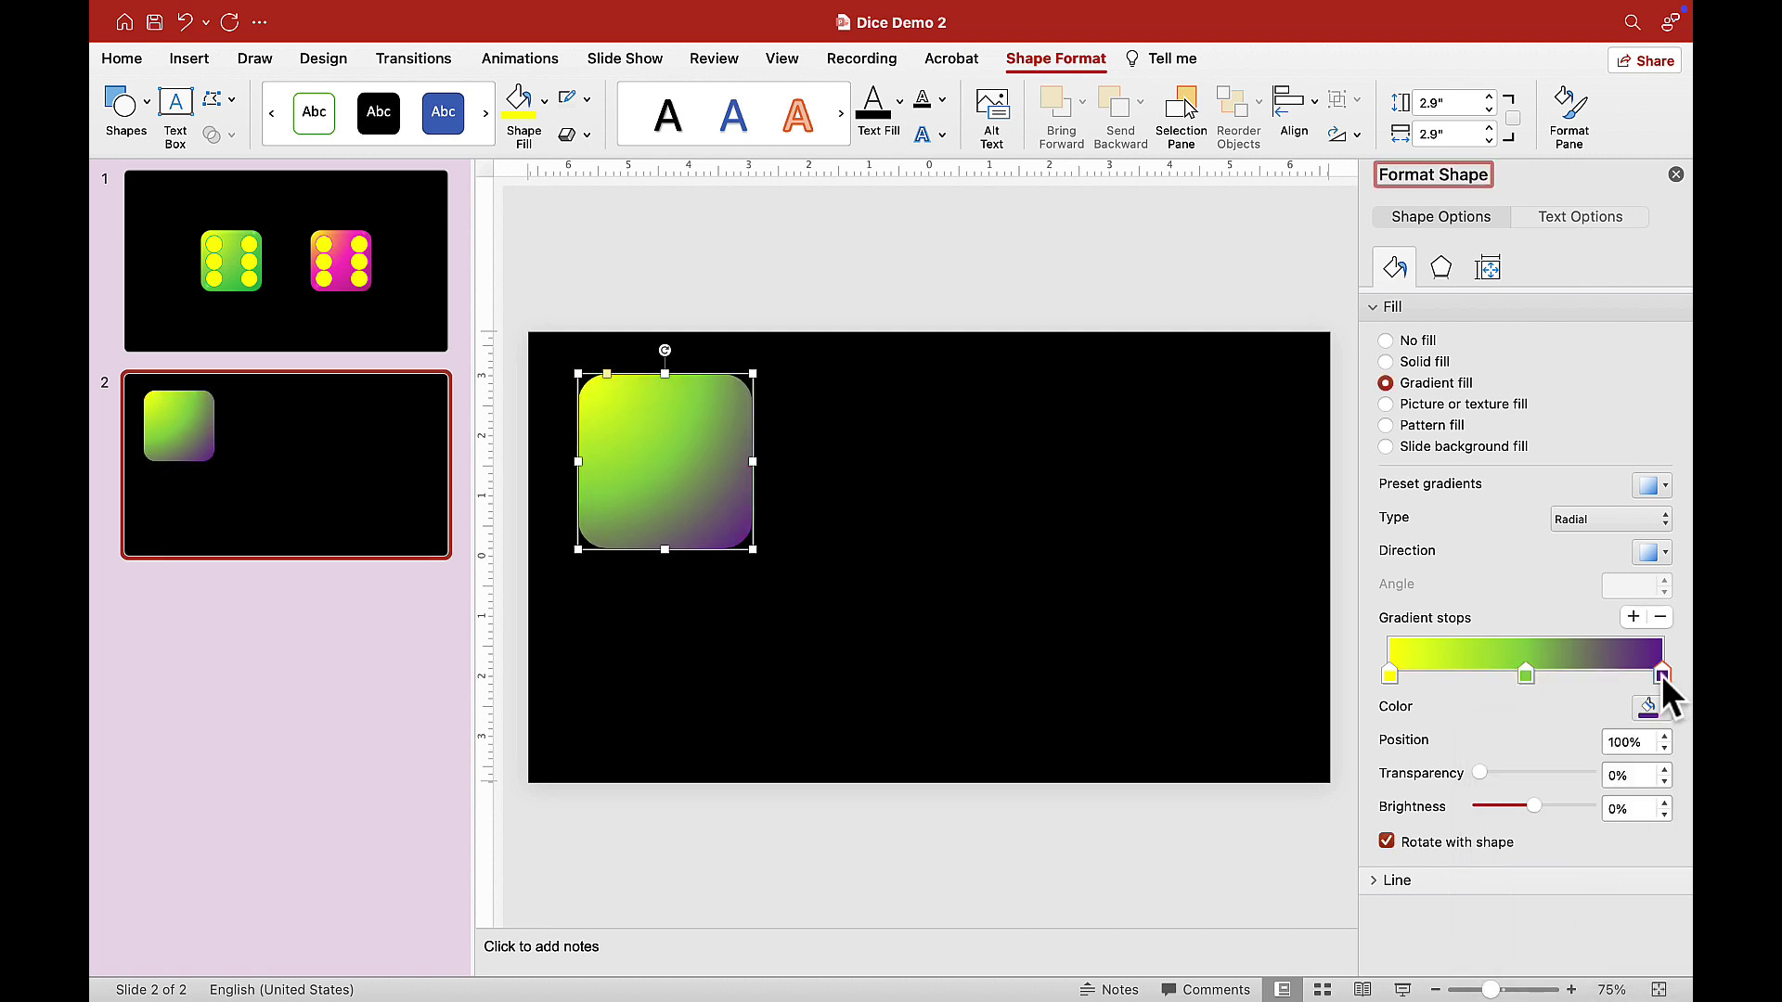
left_click(1663, 709)
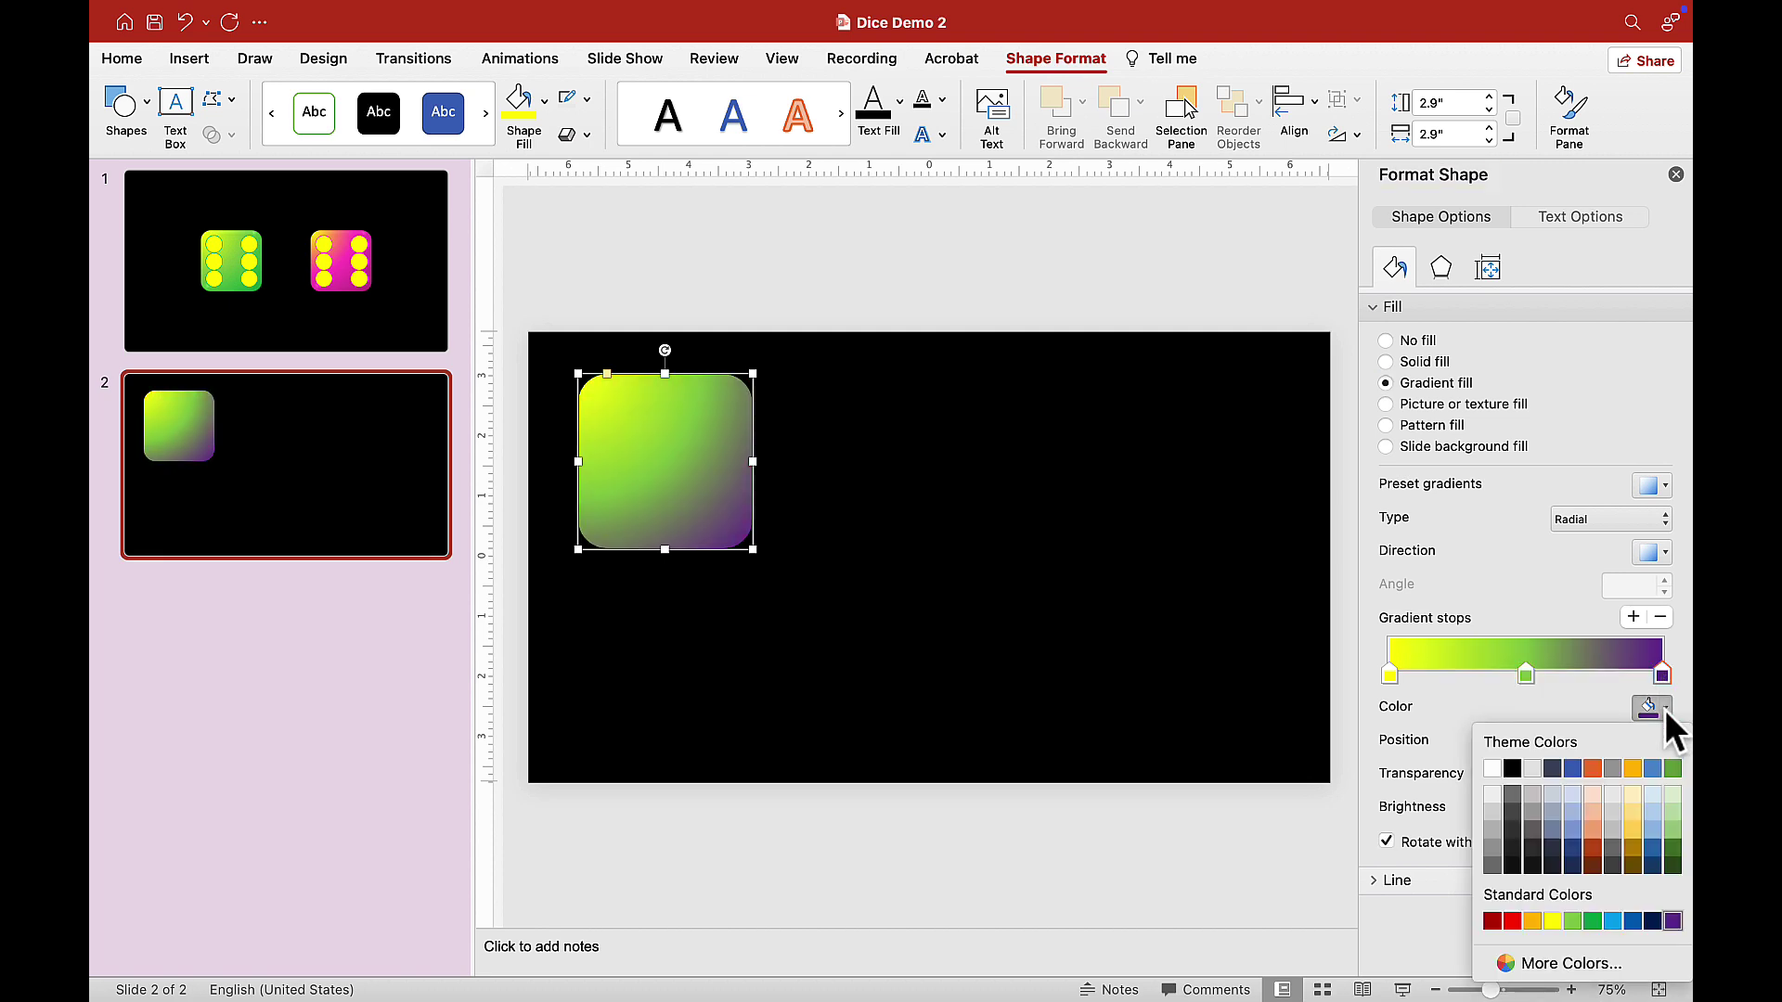
left_click(1590, 922)
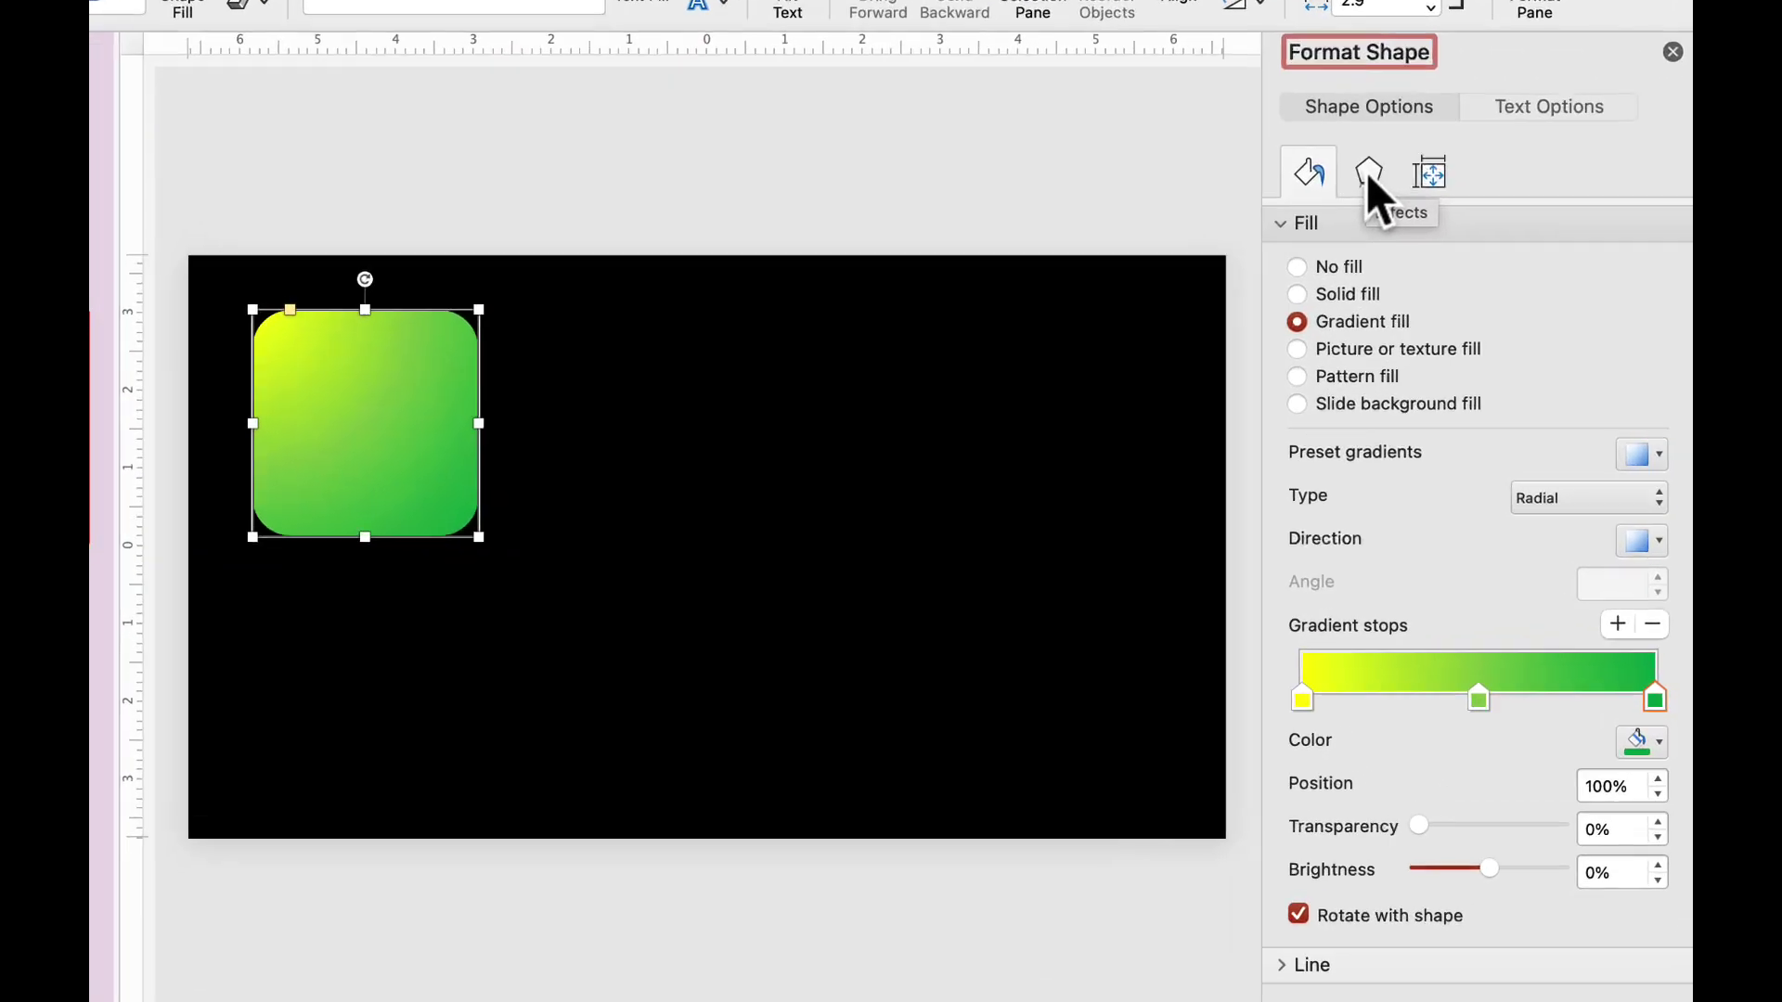
Apply the first Top bevel preset with 24 pt width and 14 pt height.
left_click(1370, 175)
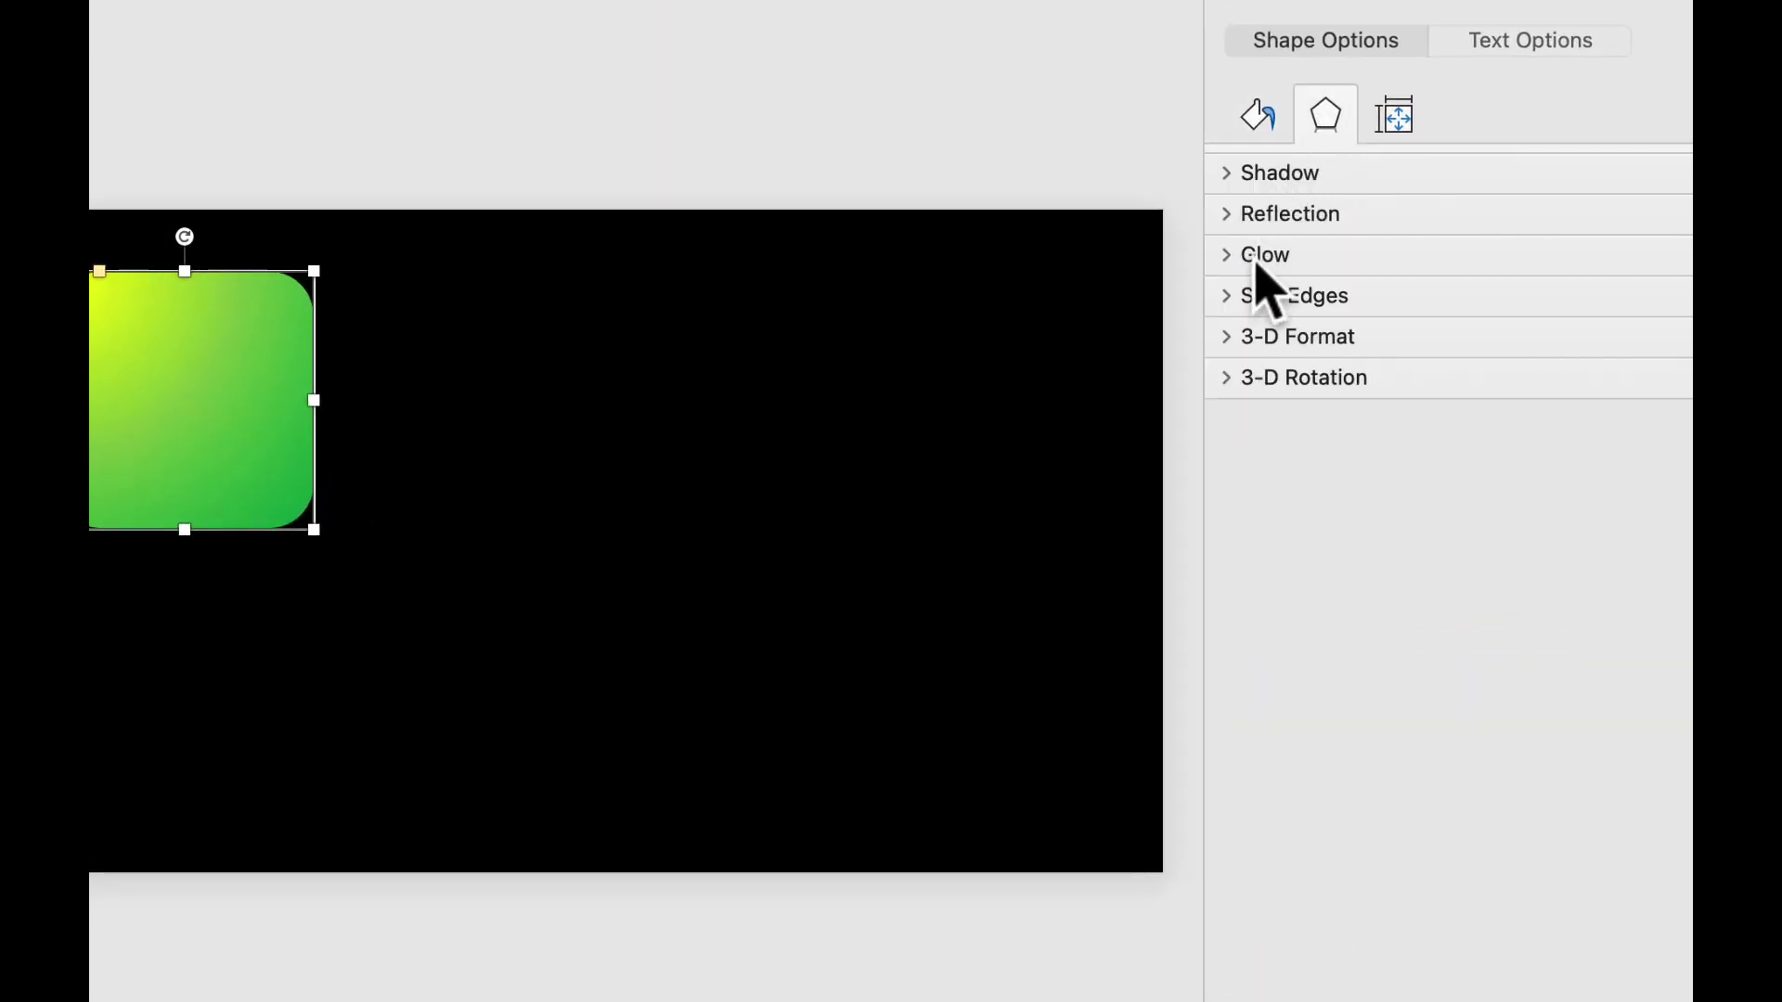
left_click(1258, 342)
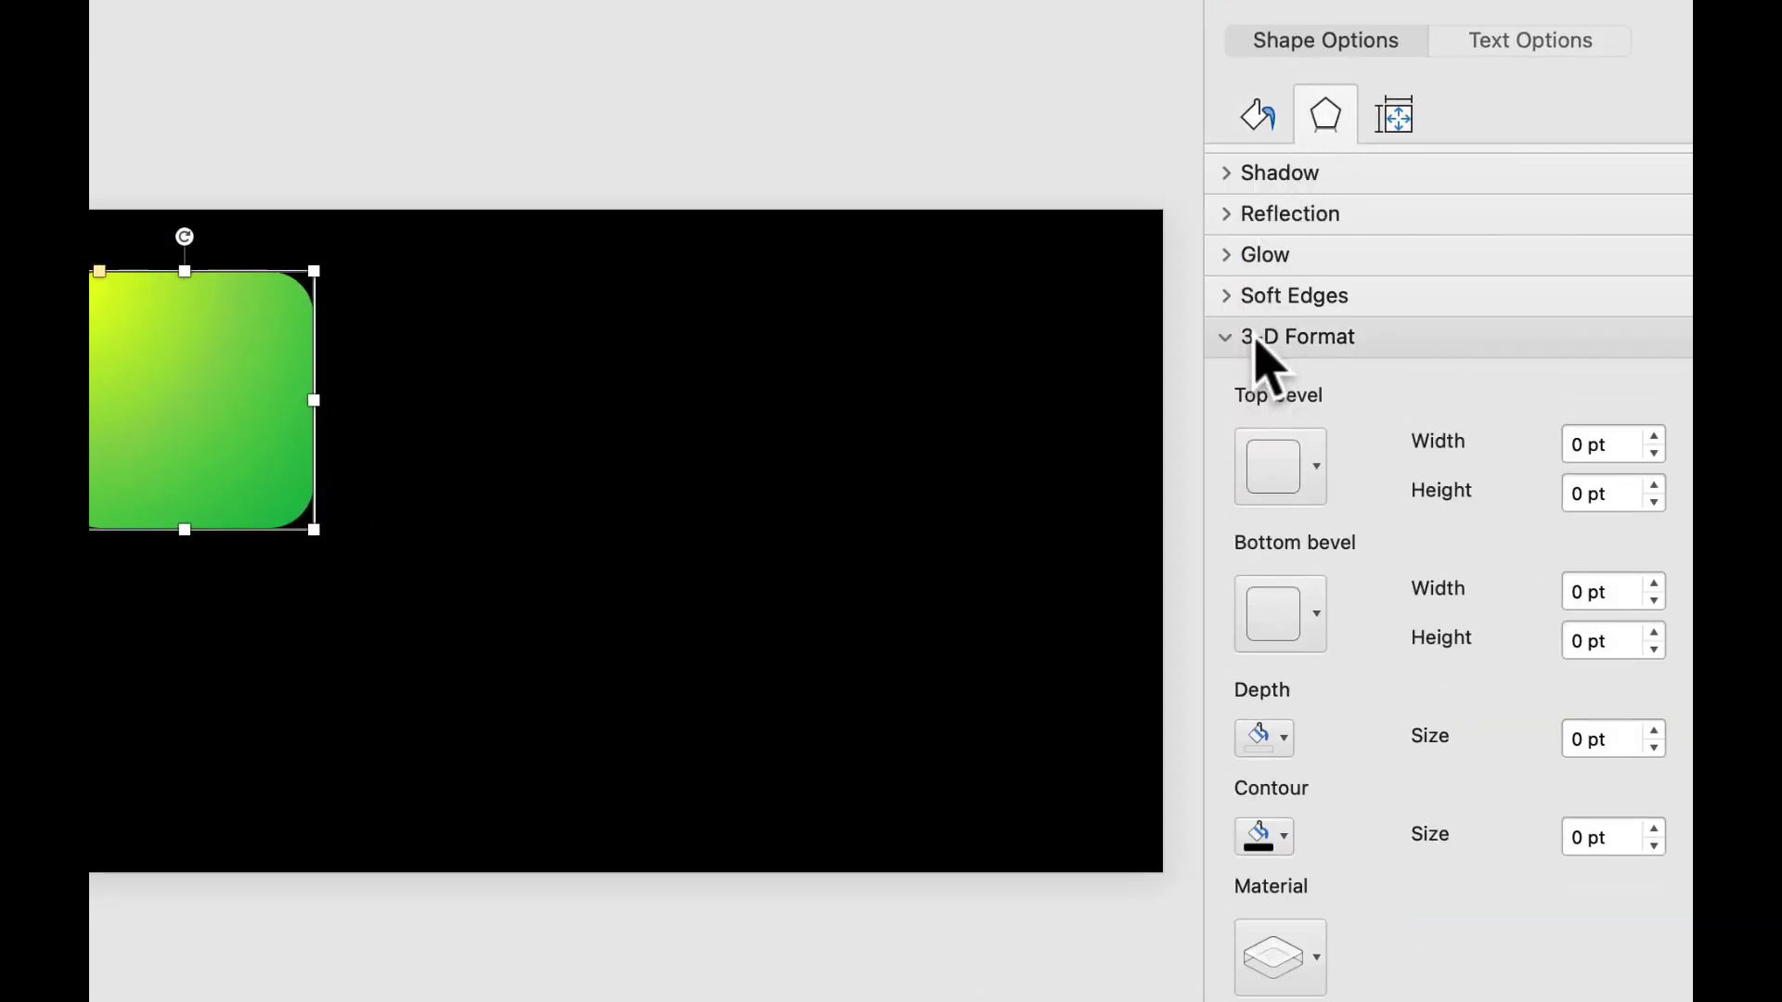
left_click(1314, 478)
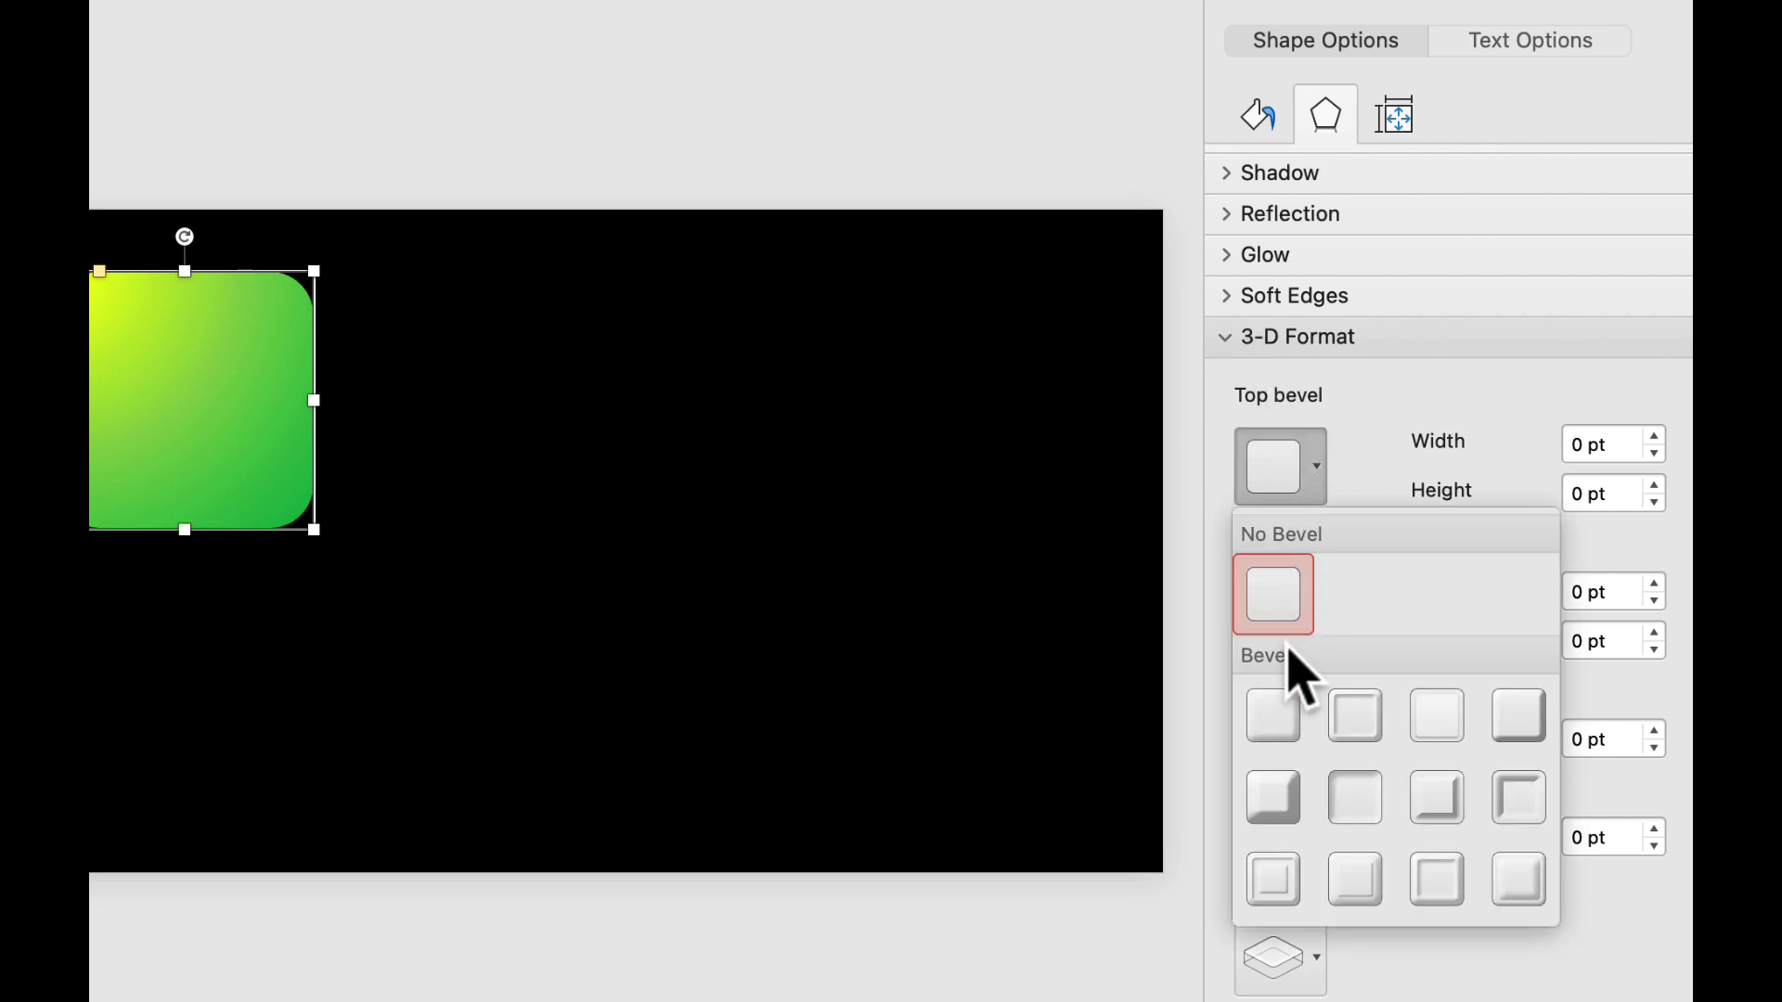
left_click(1274, 708)
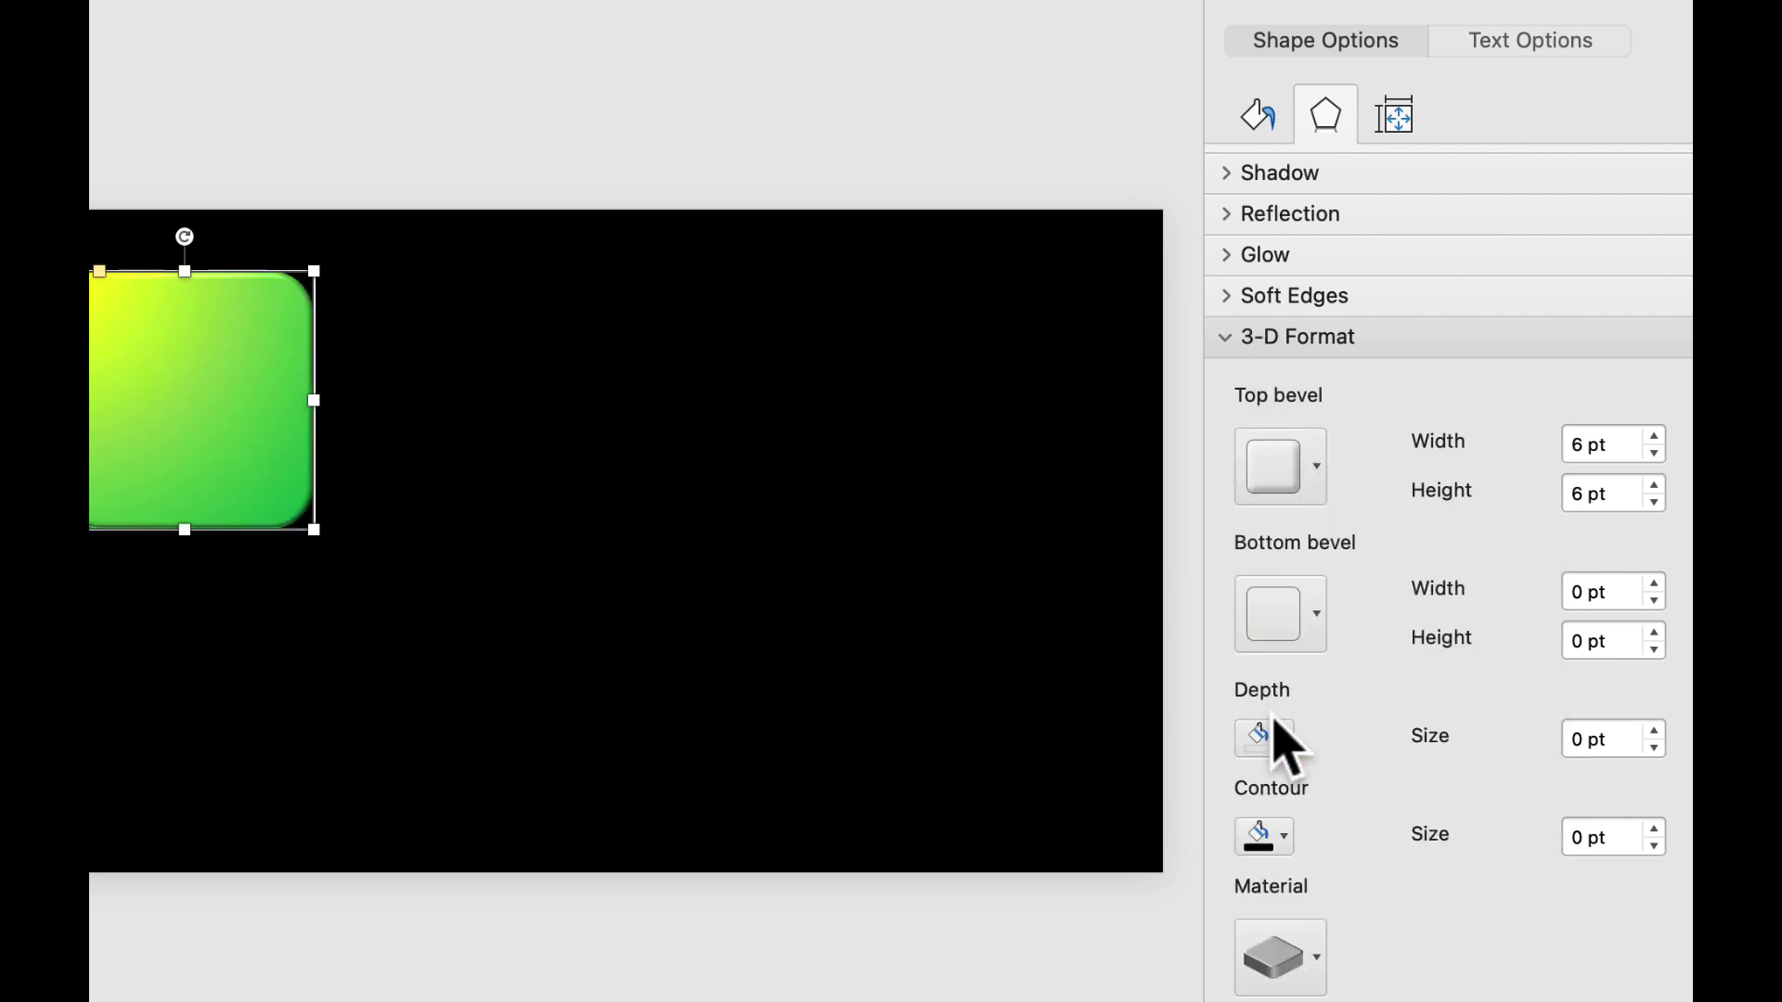
left_click(1570, 445)
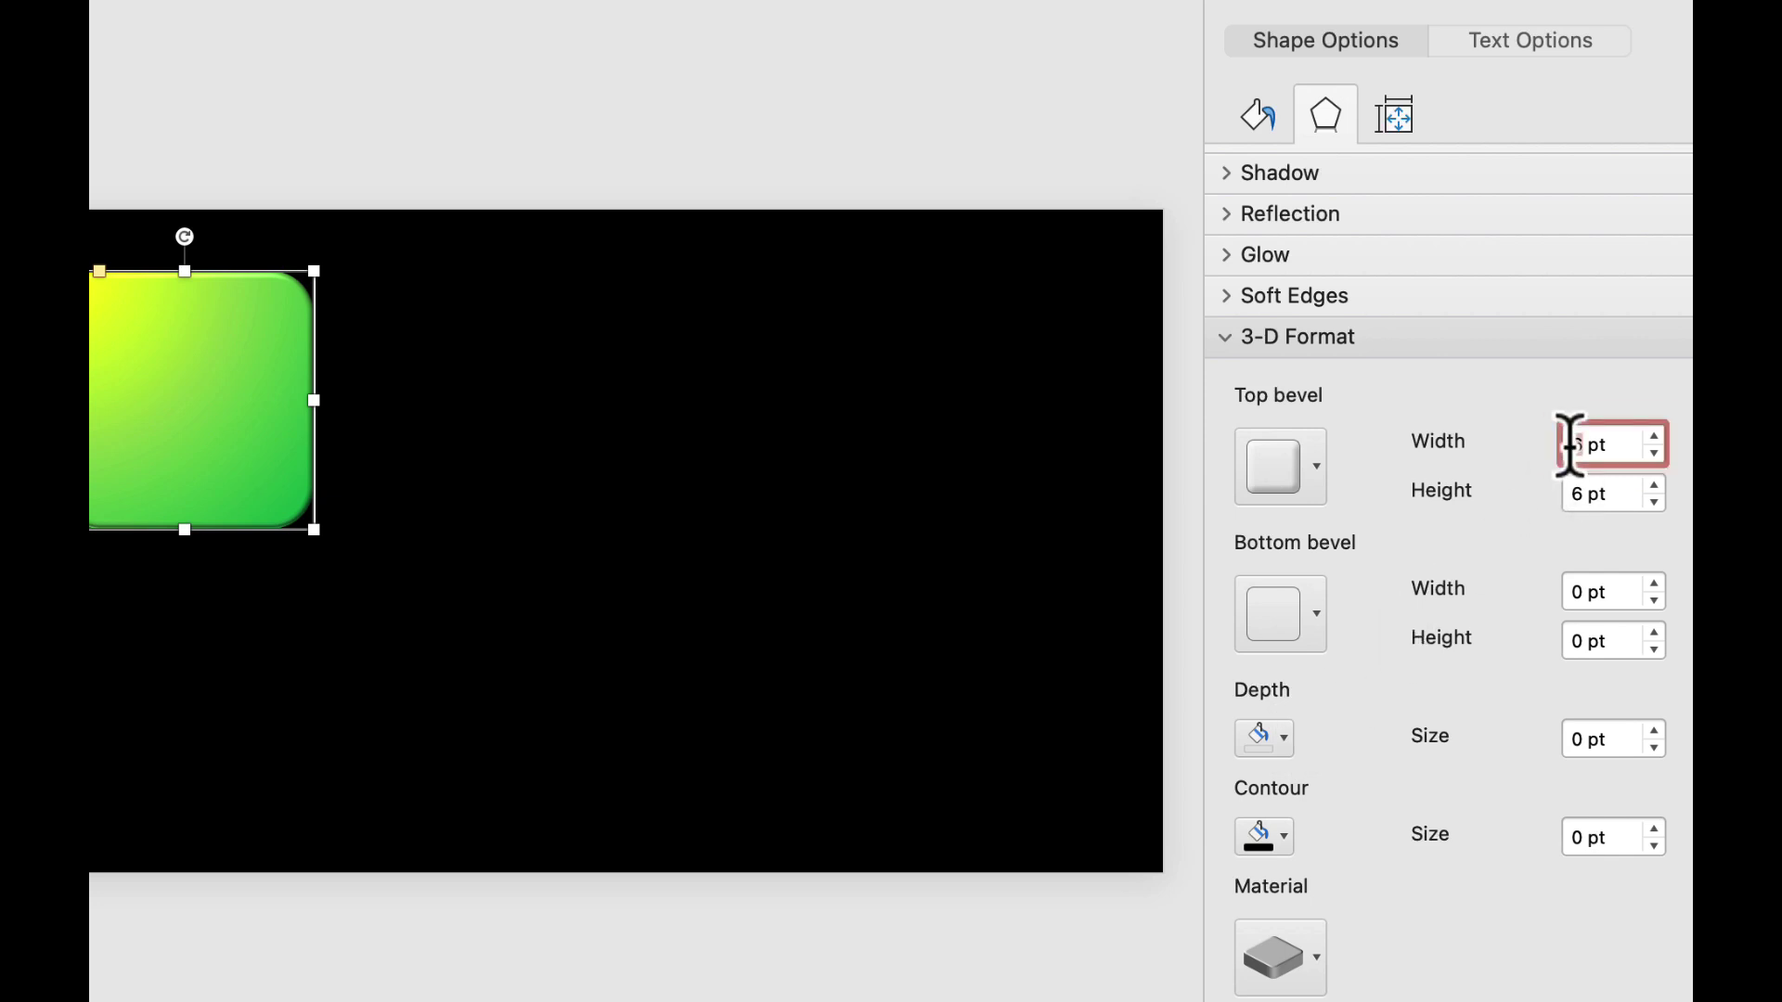
type("24")
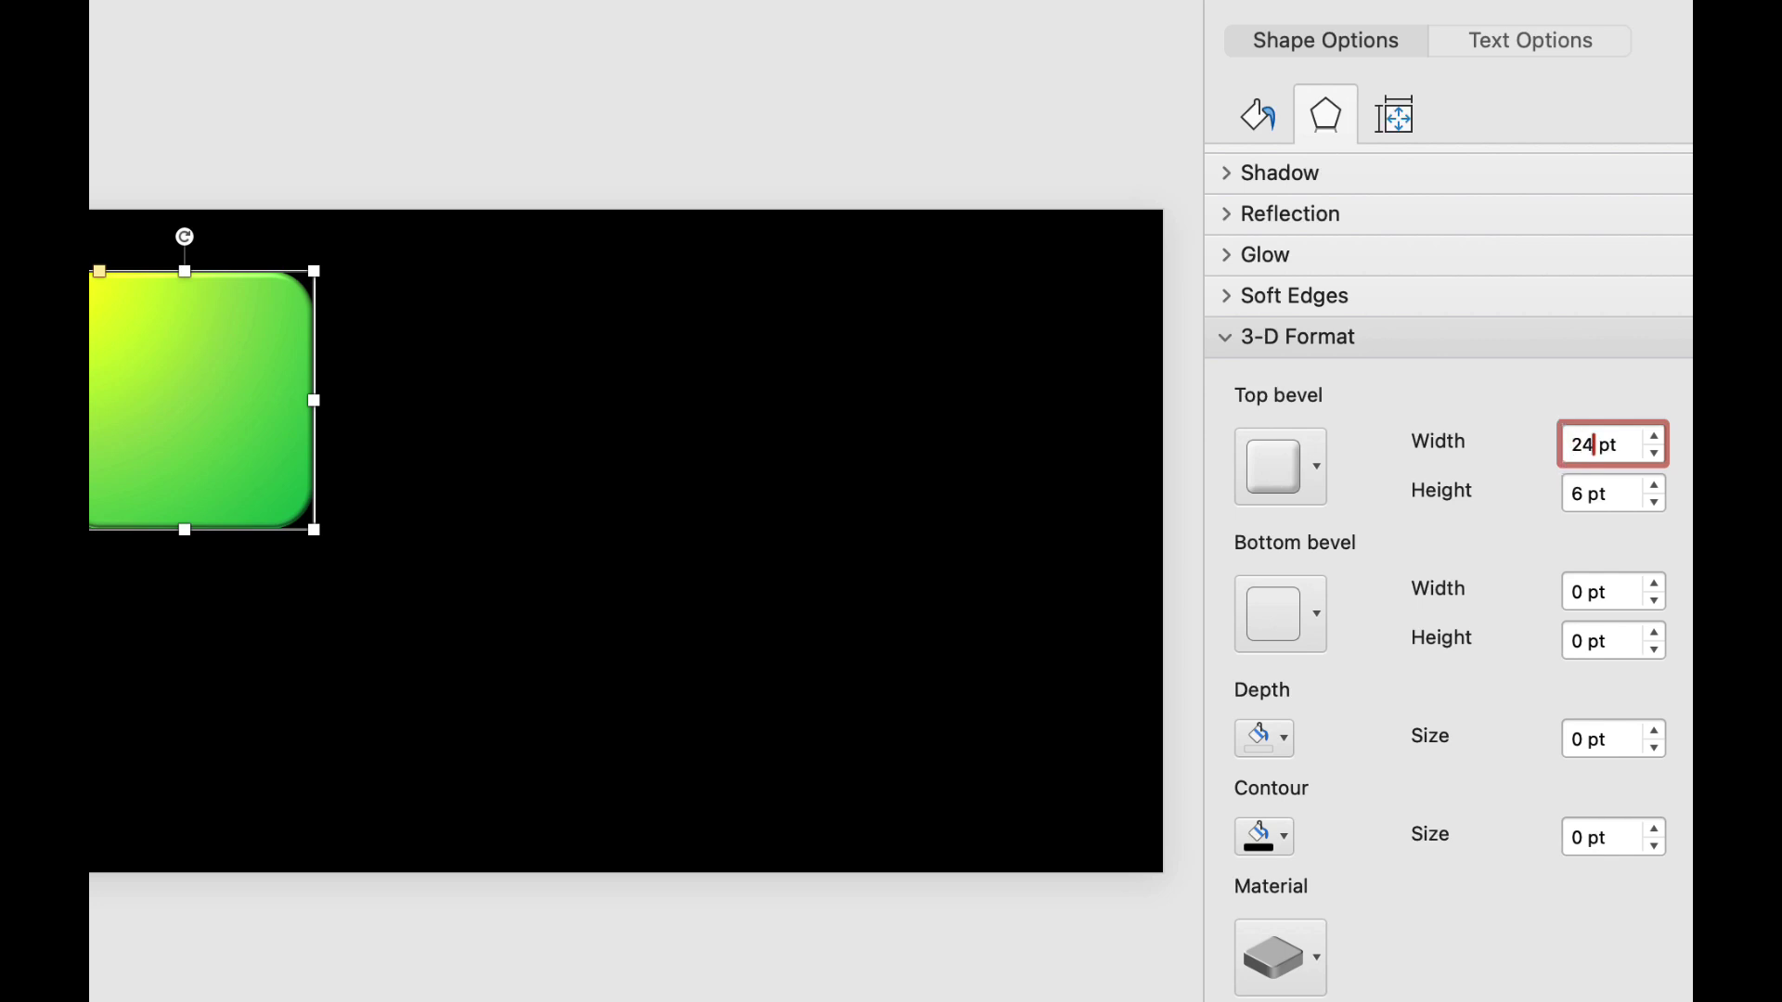
key("Return")
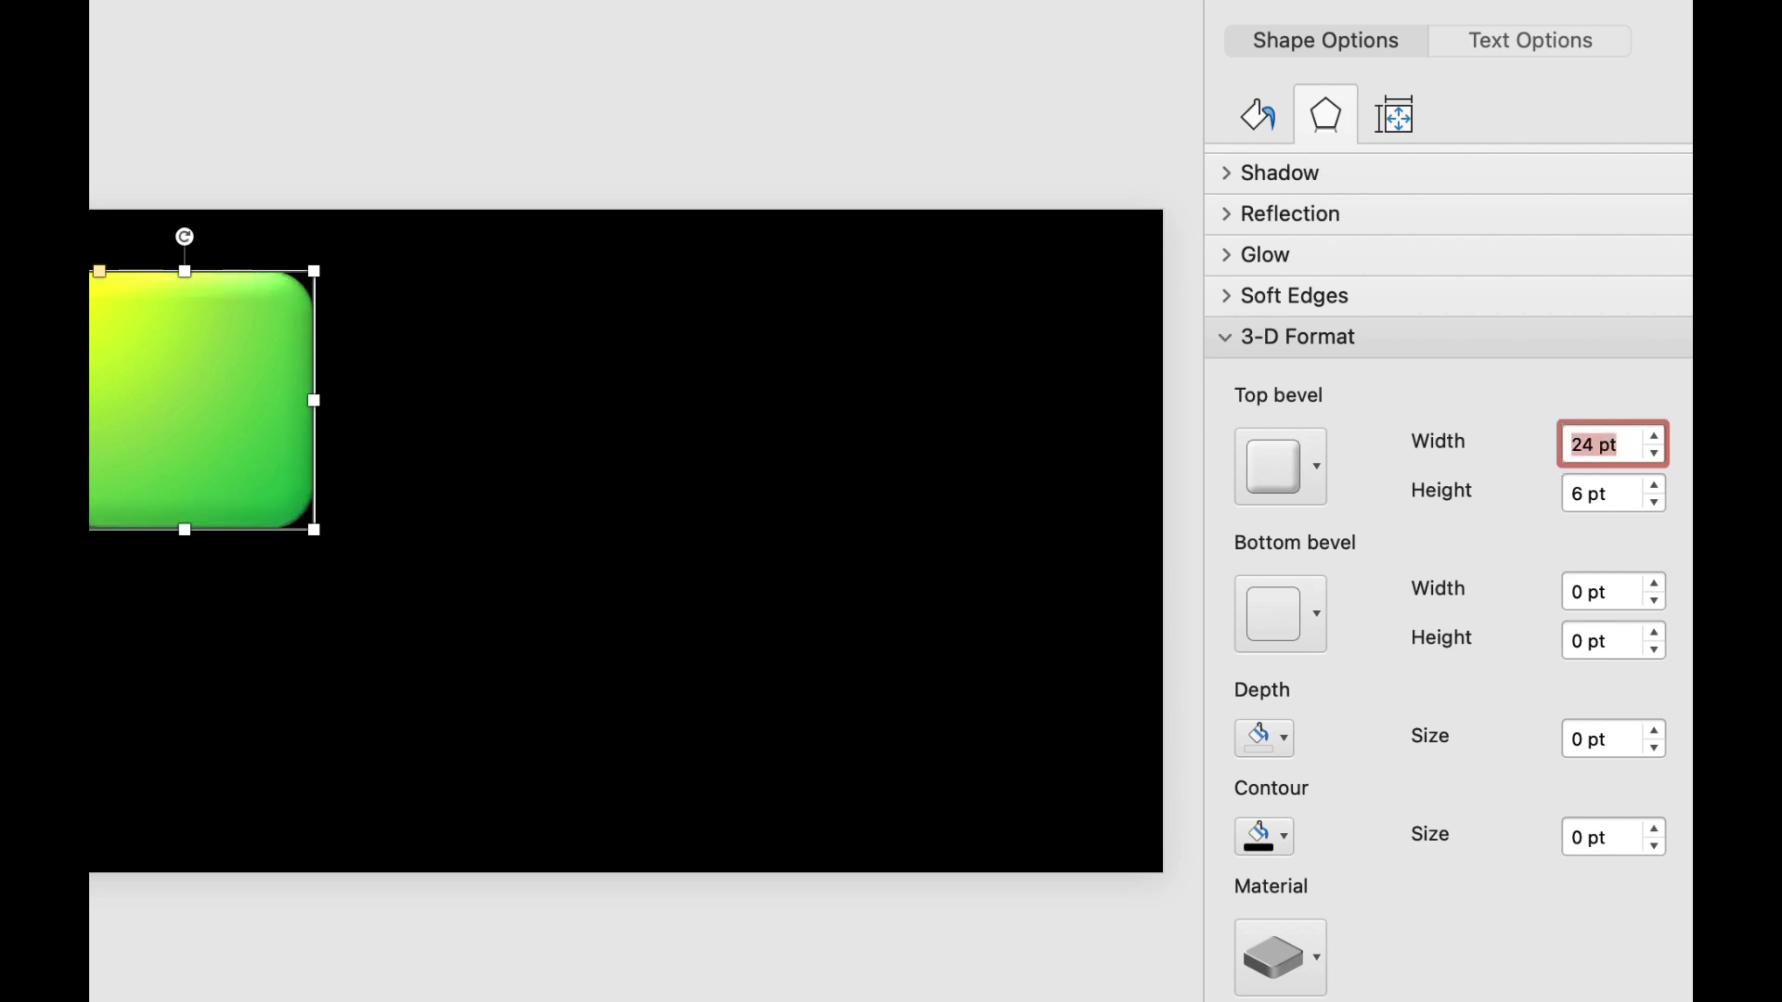
left_click(1572, 494)
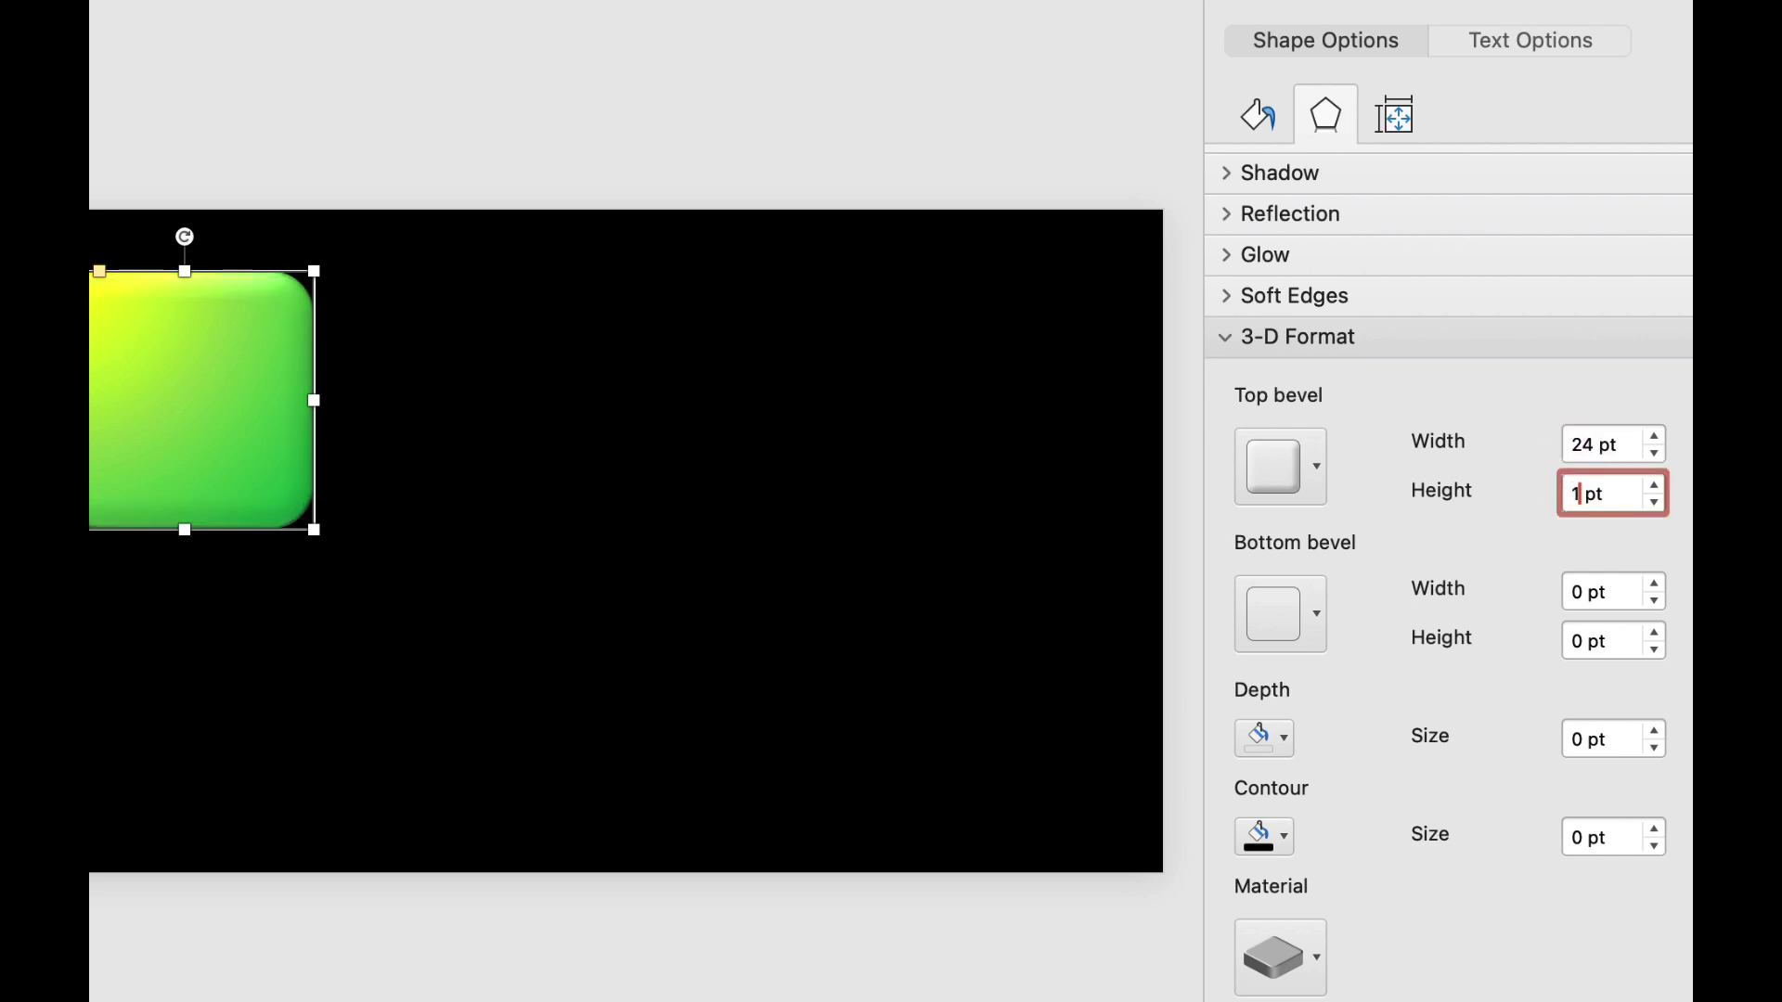
type("14")
key("Return")
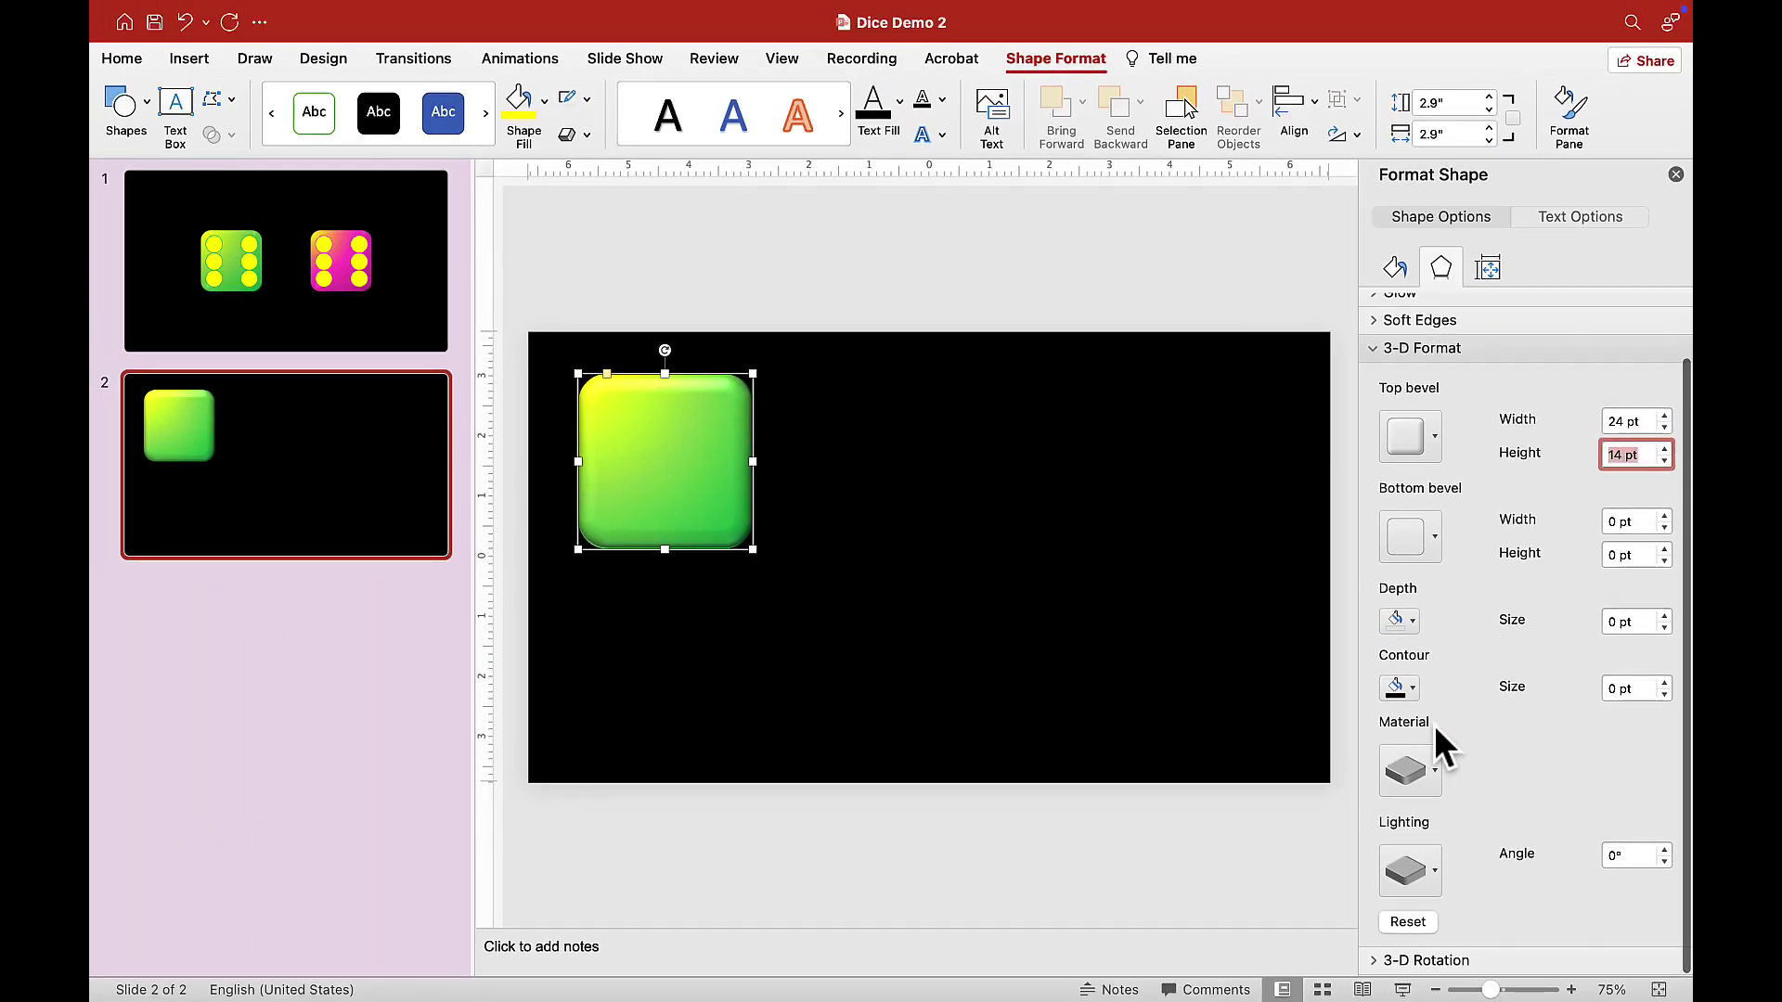
Try several Special lighting presets on the square.
left_click(1432, 870)
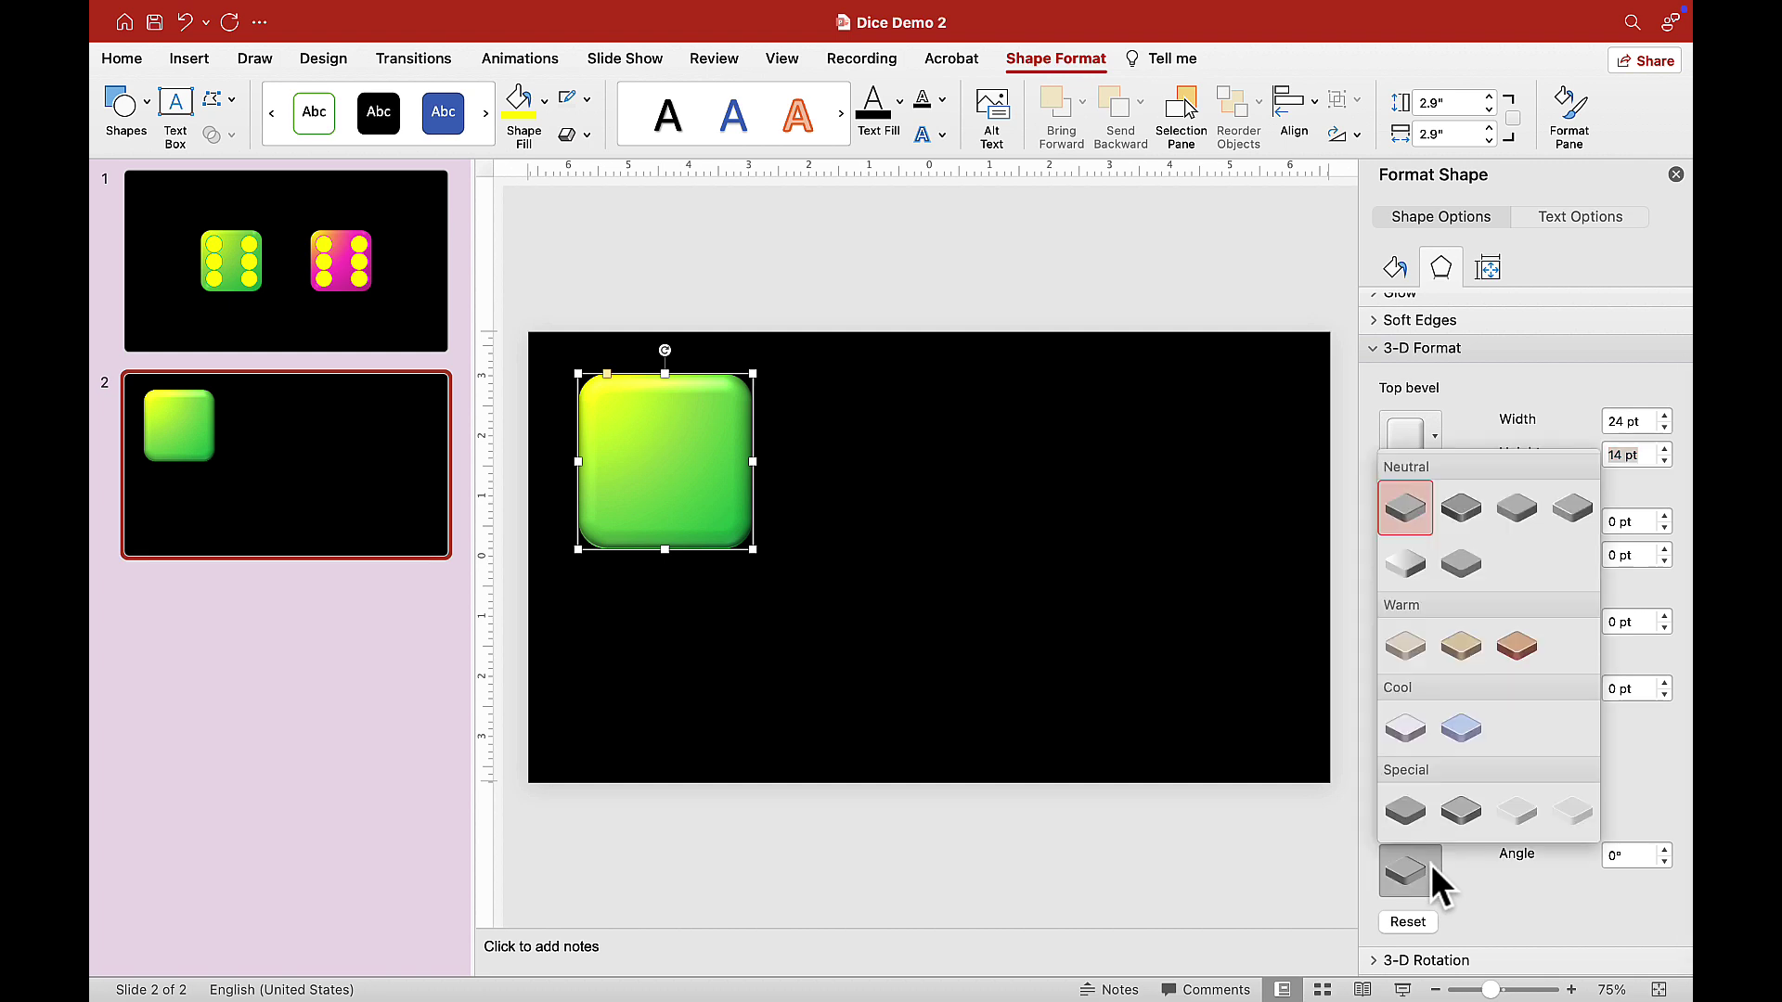
left_click(1407, 807)
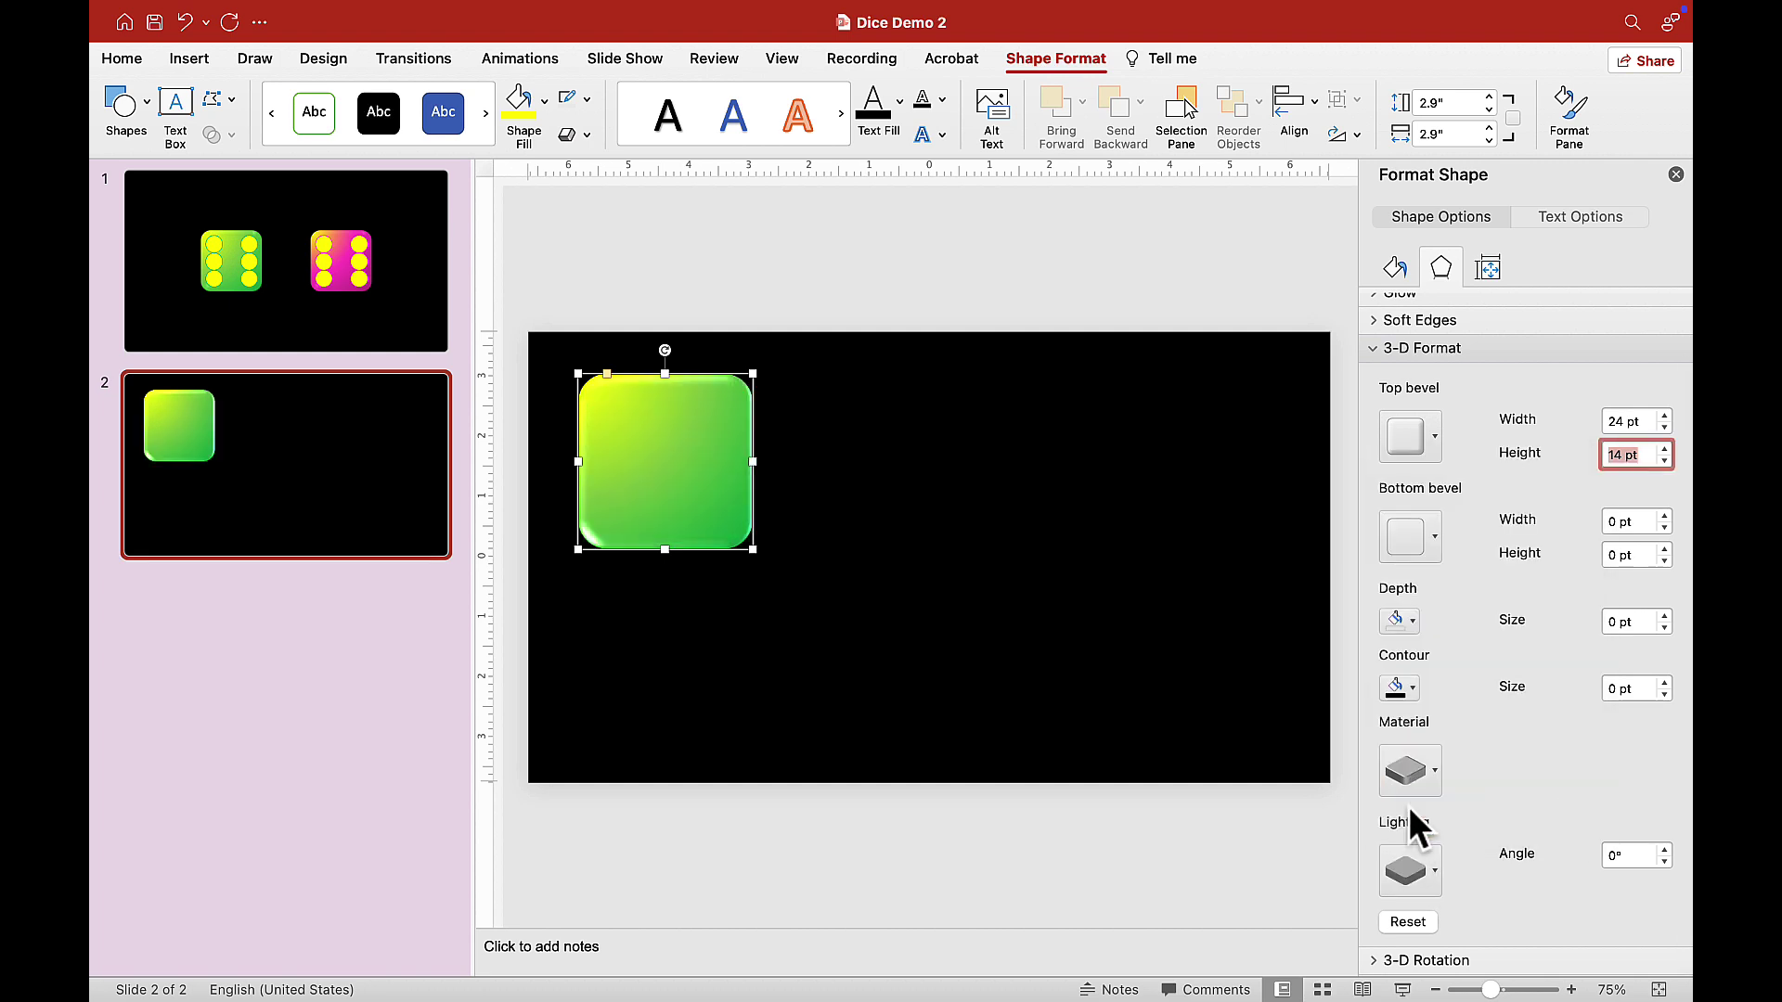
left_click(1417, 871)
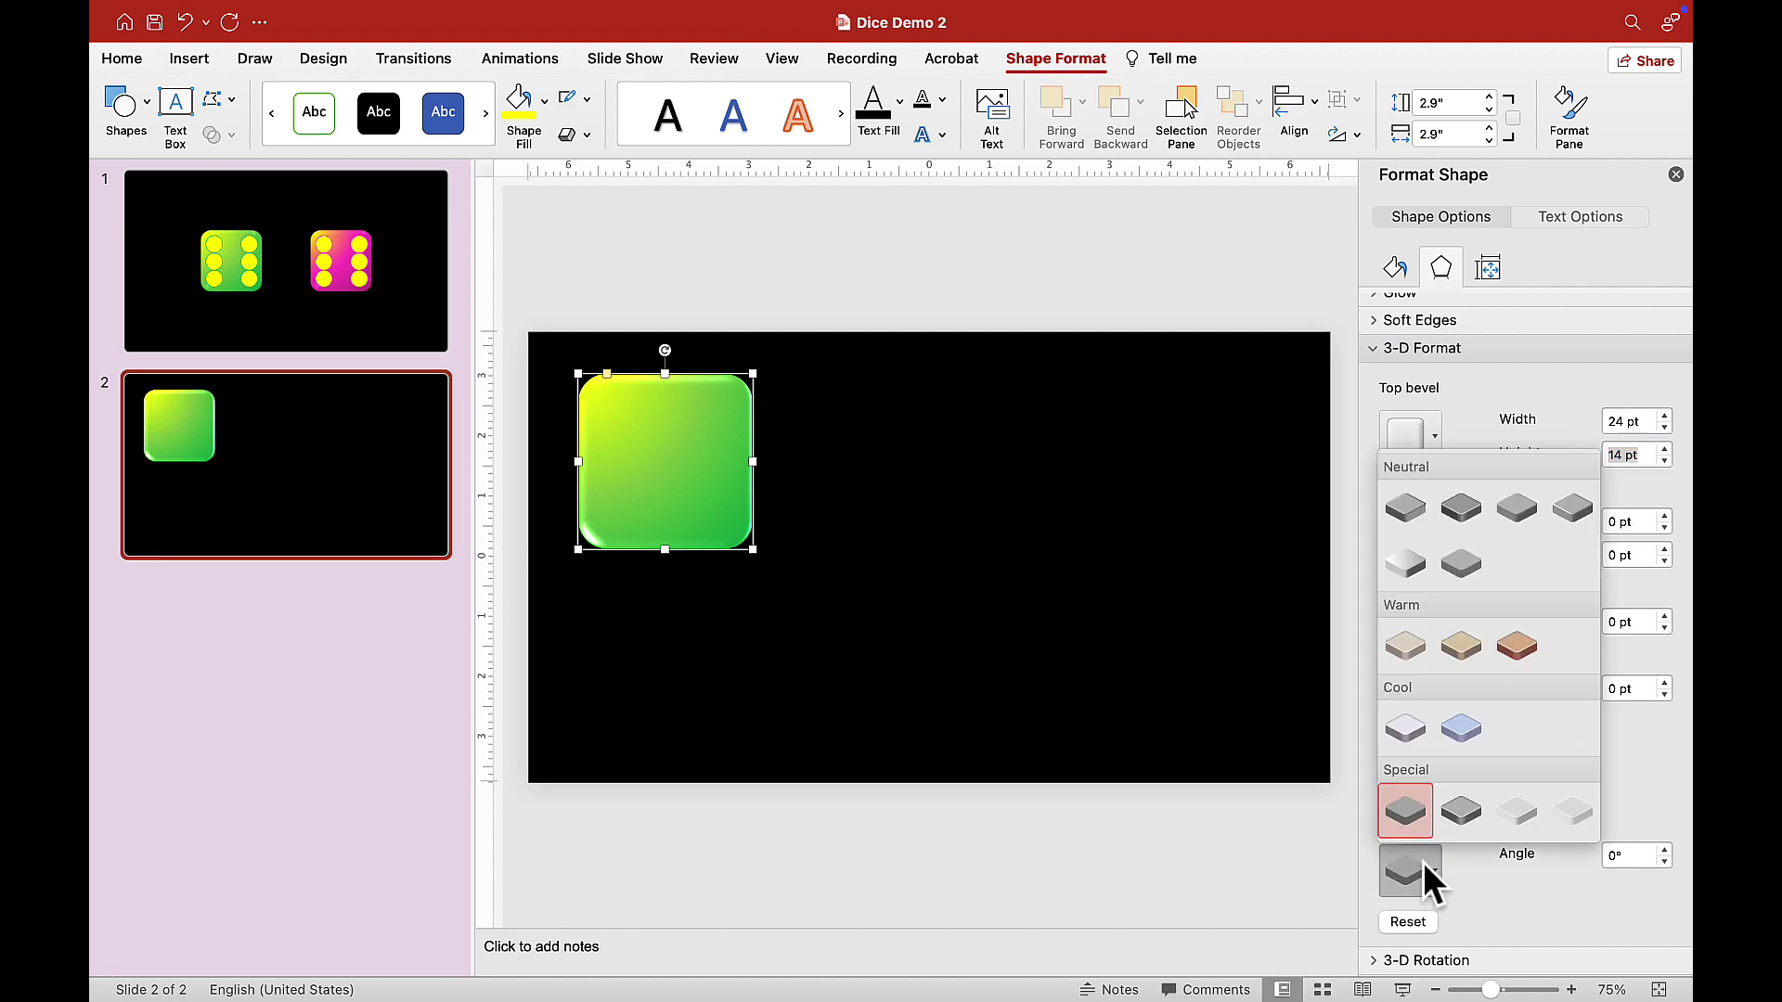
left_click(1459, 814)
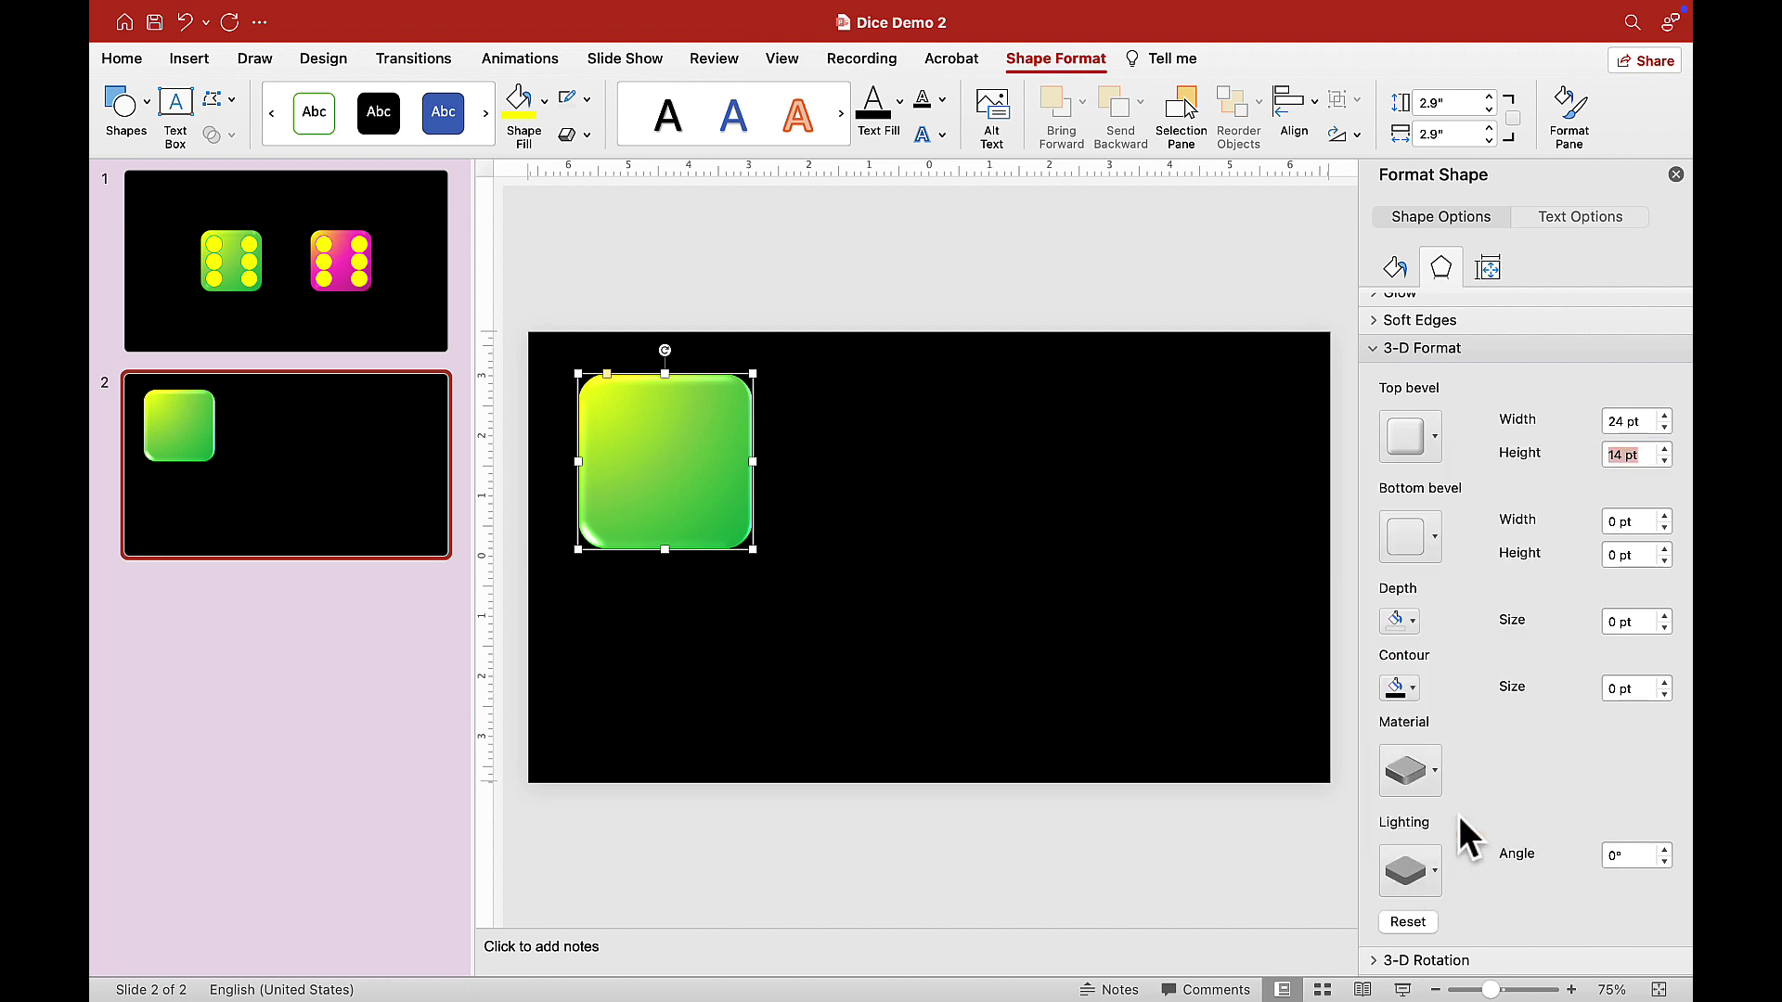
left_click(1427, 869)
left_click(1411, 816)
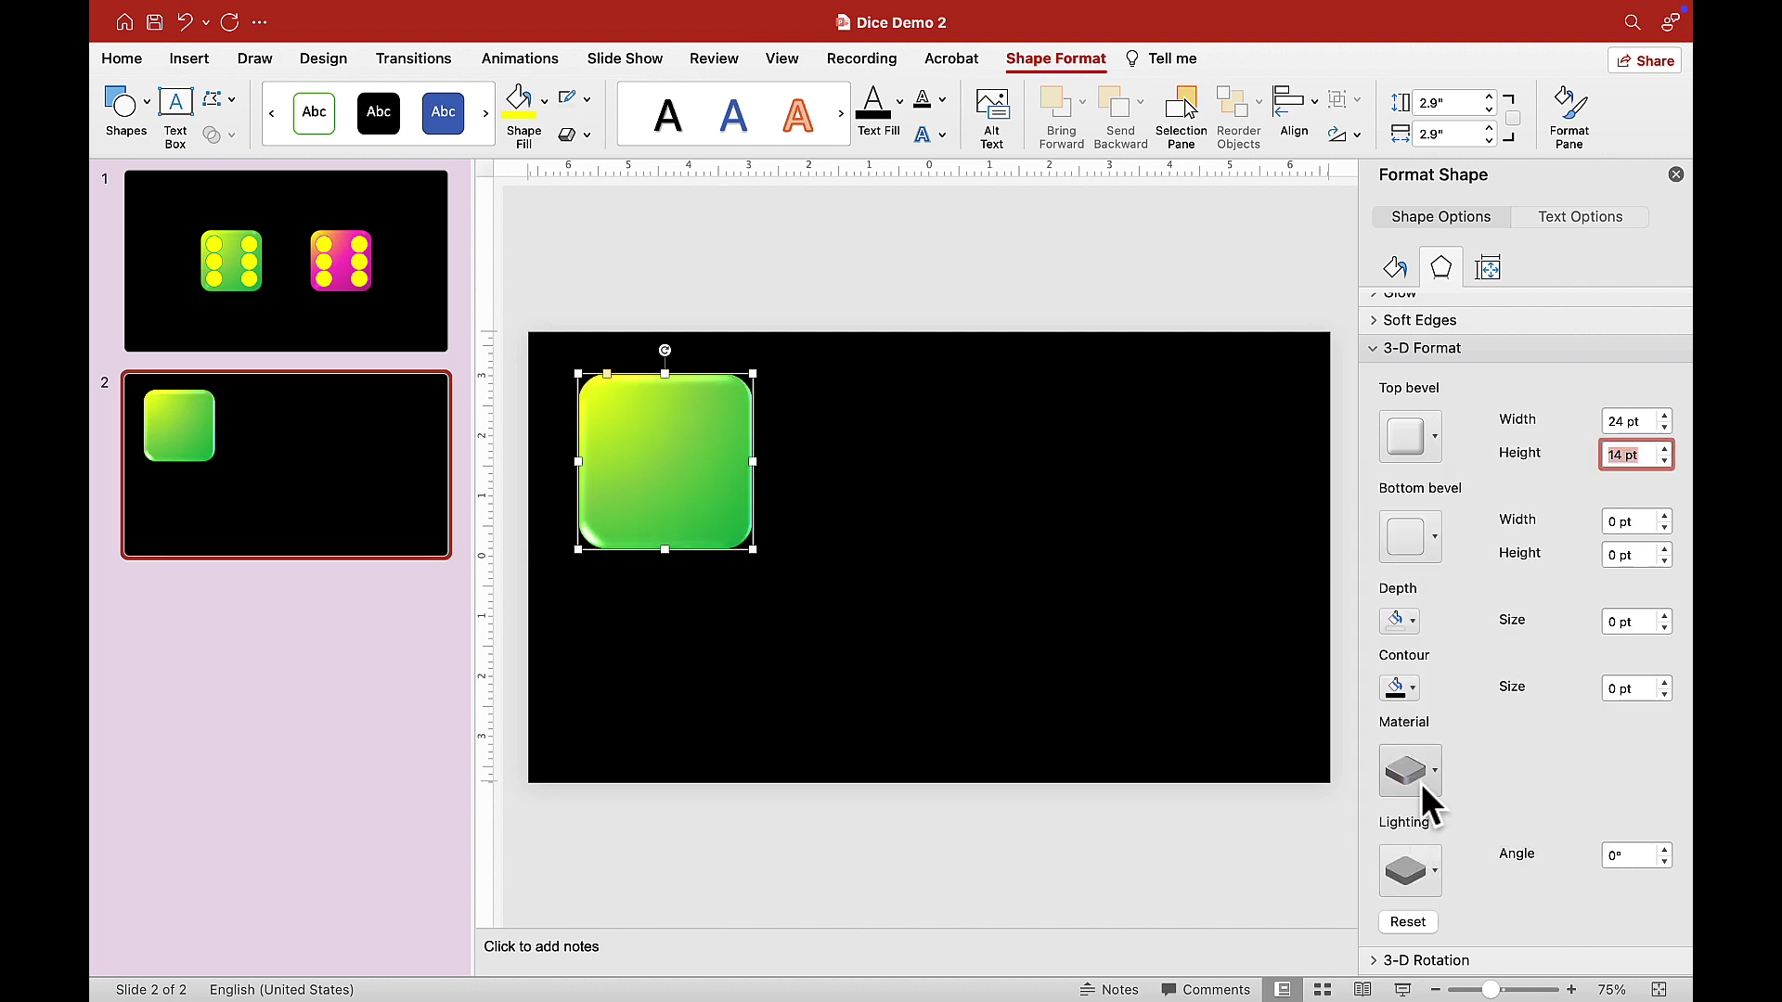
Give the square a different material and the second Special lighting preset.
left_click(1429, 771)
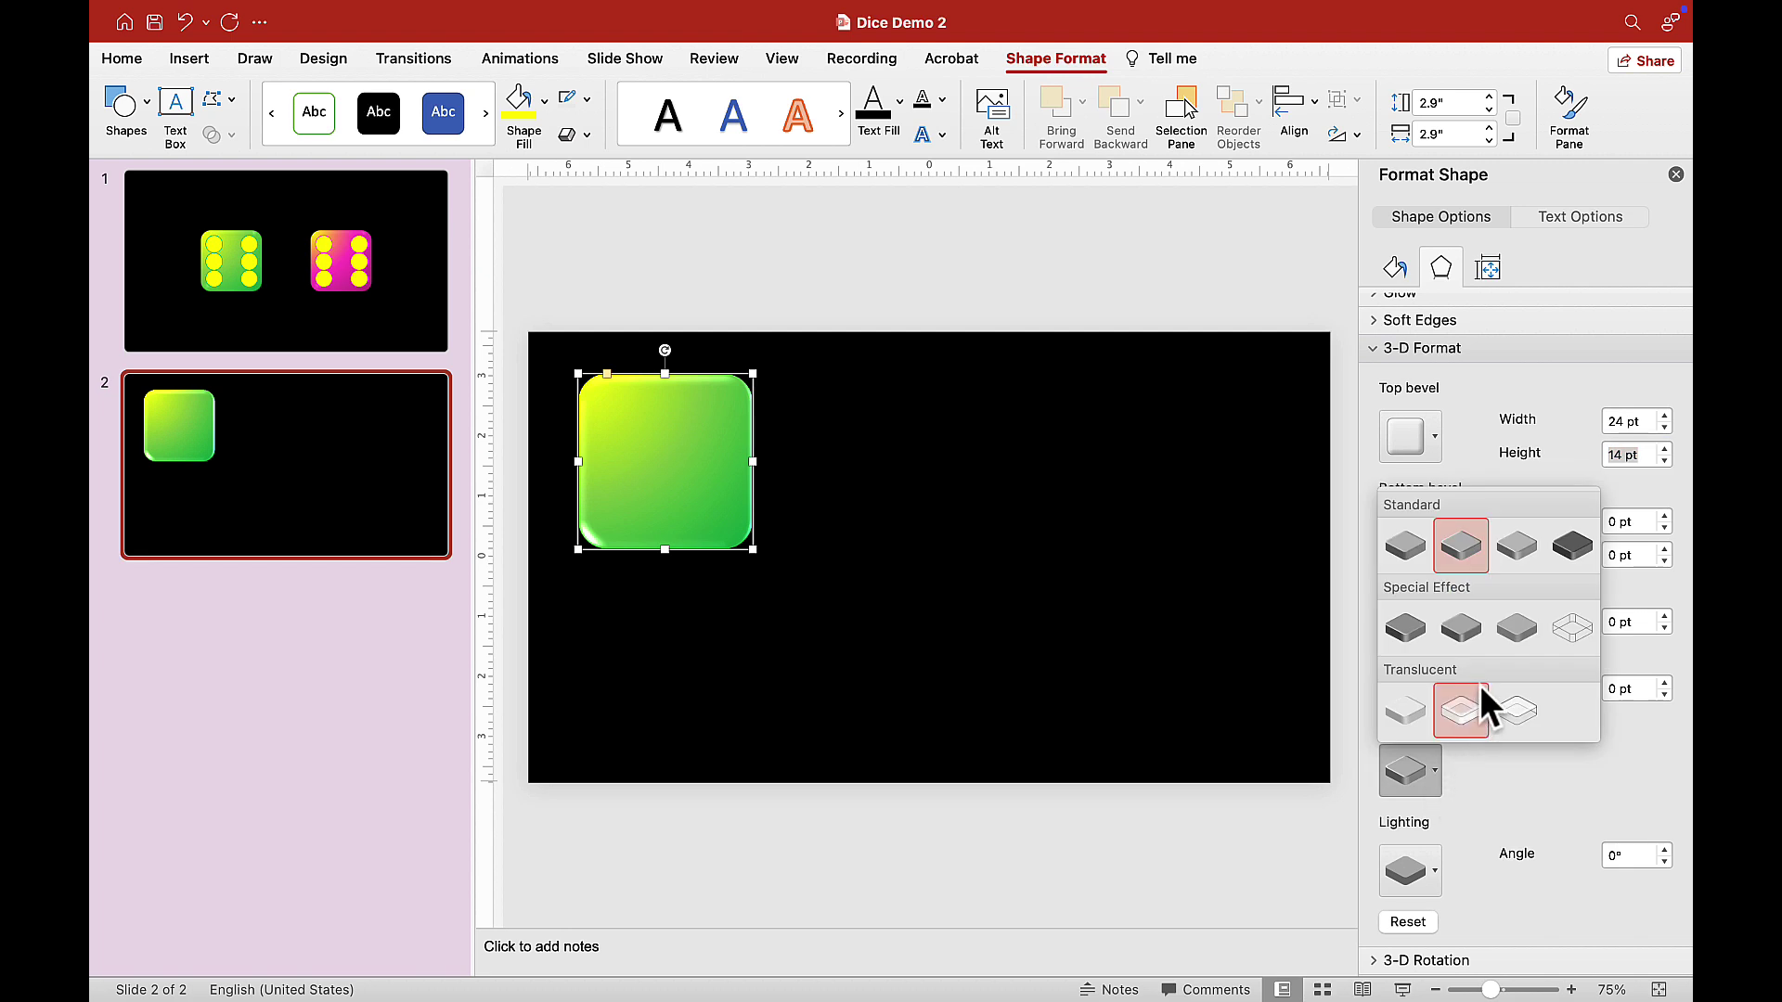
left_click(1511, 620)
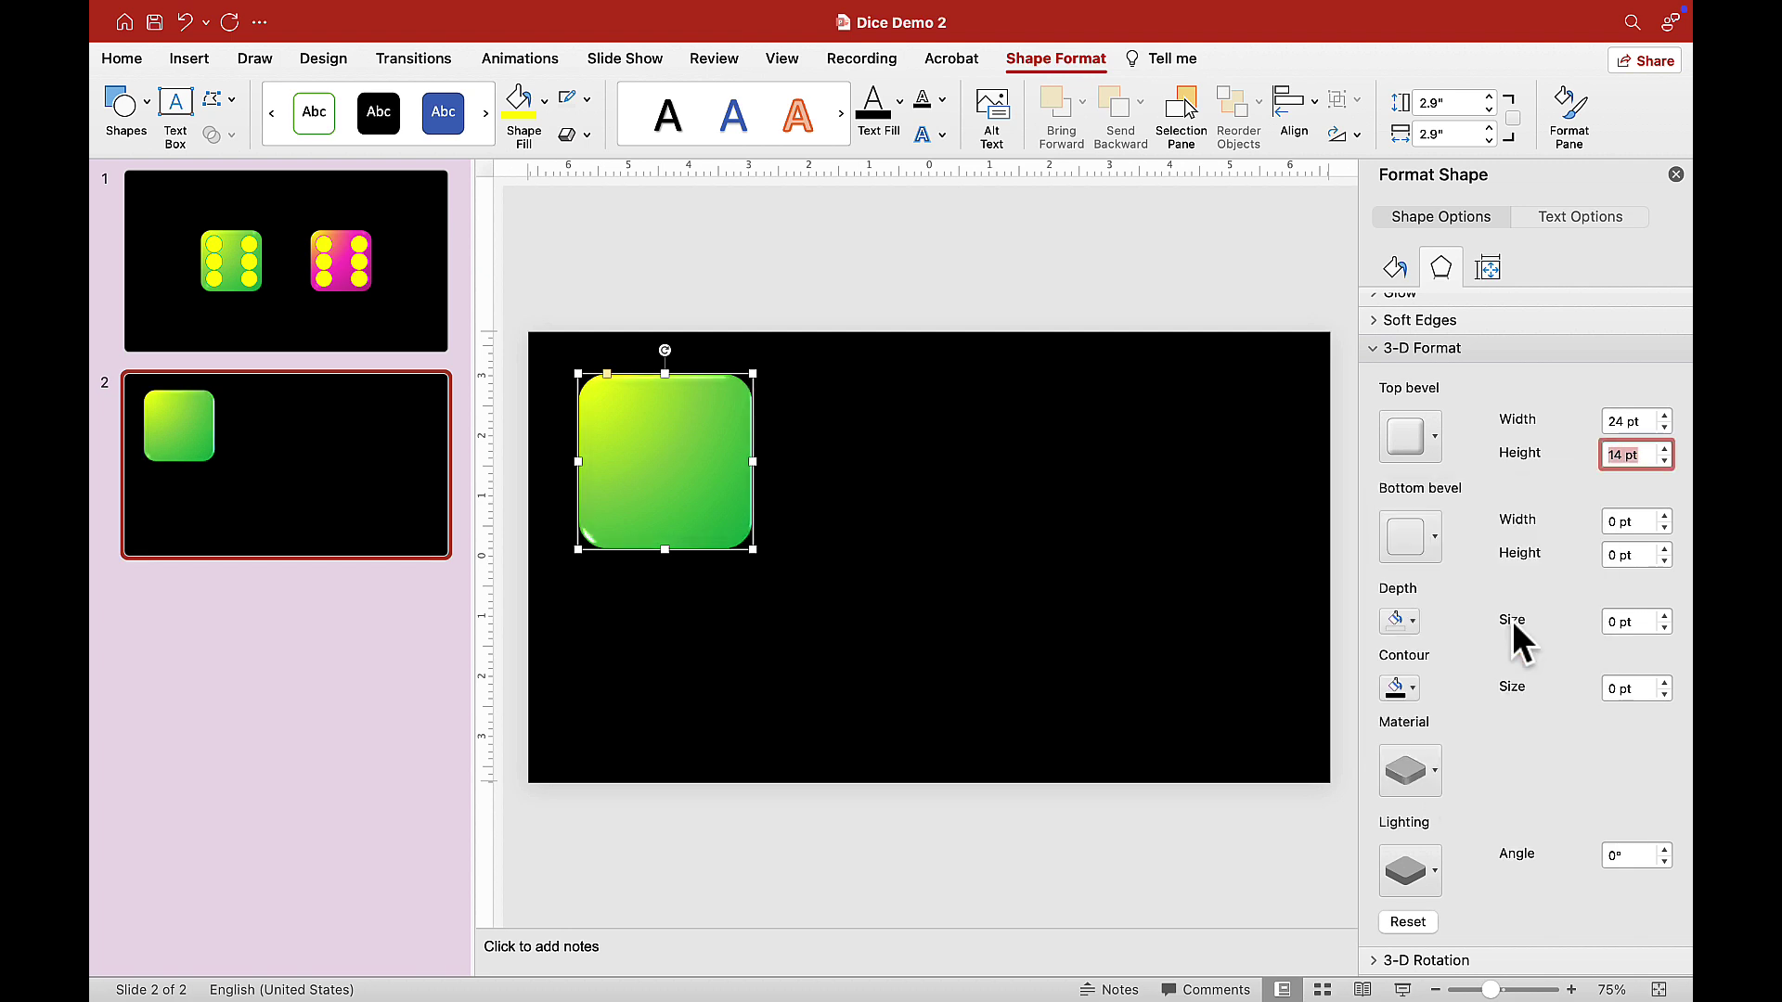
left_click(1429, 873)
left_click(1463, 810)
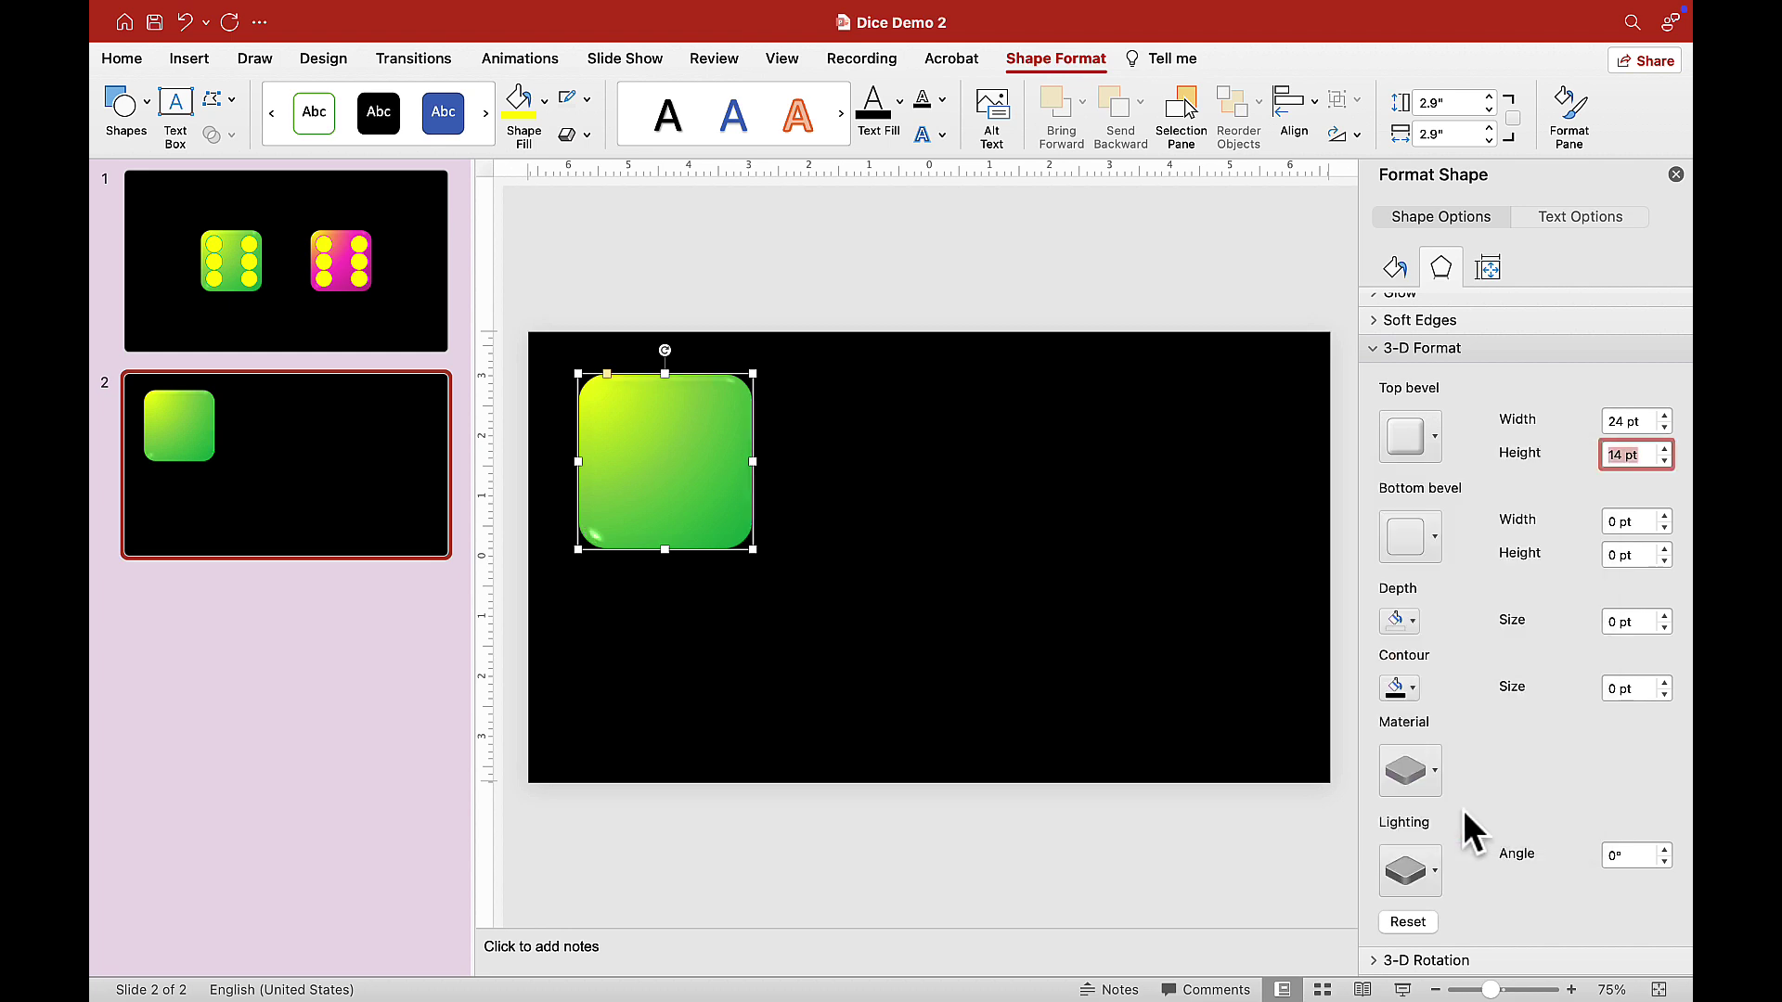
left_click(1429, 871)
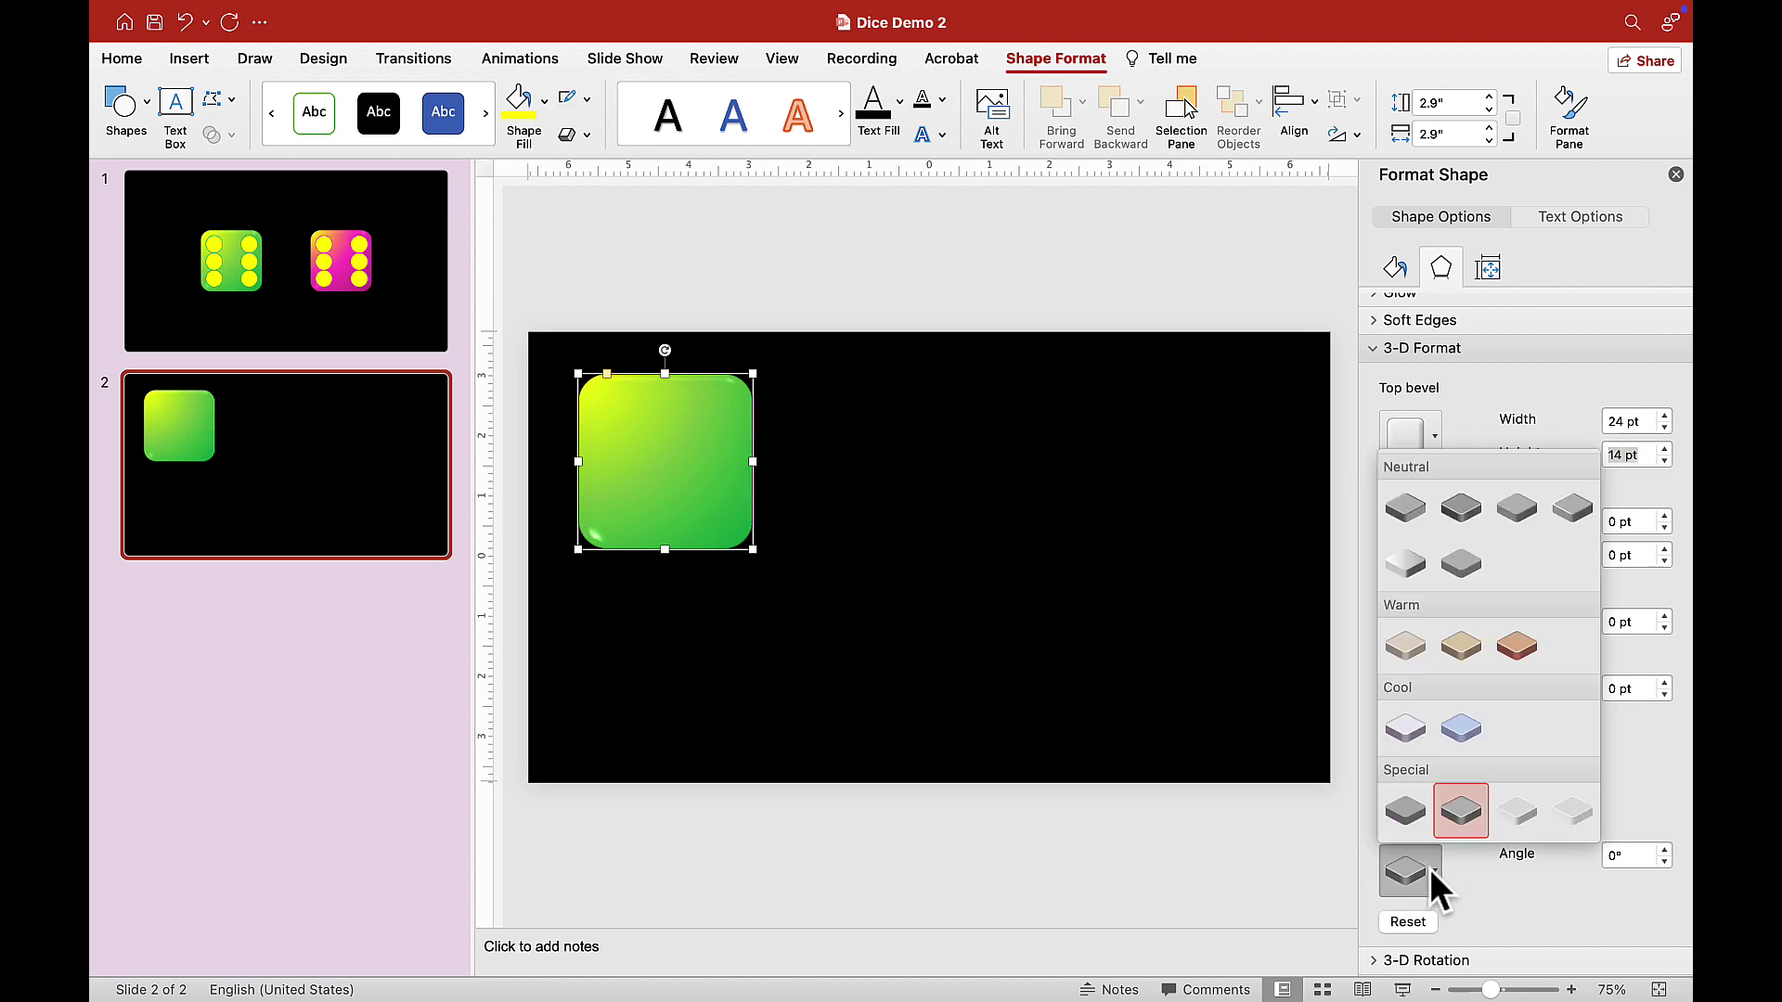
left_click(1474, 887)
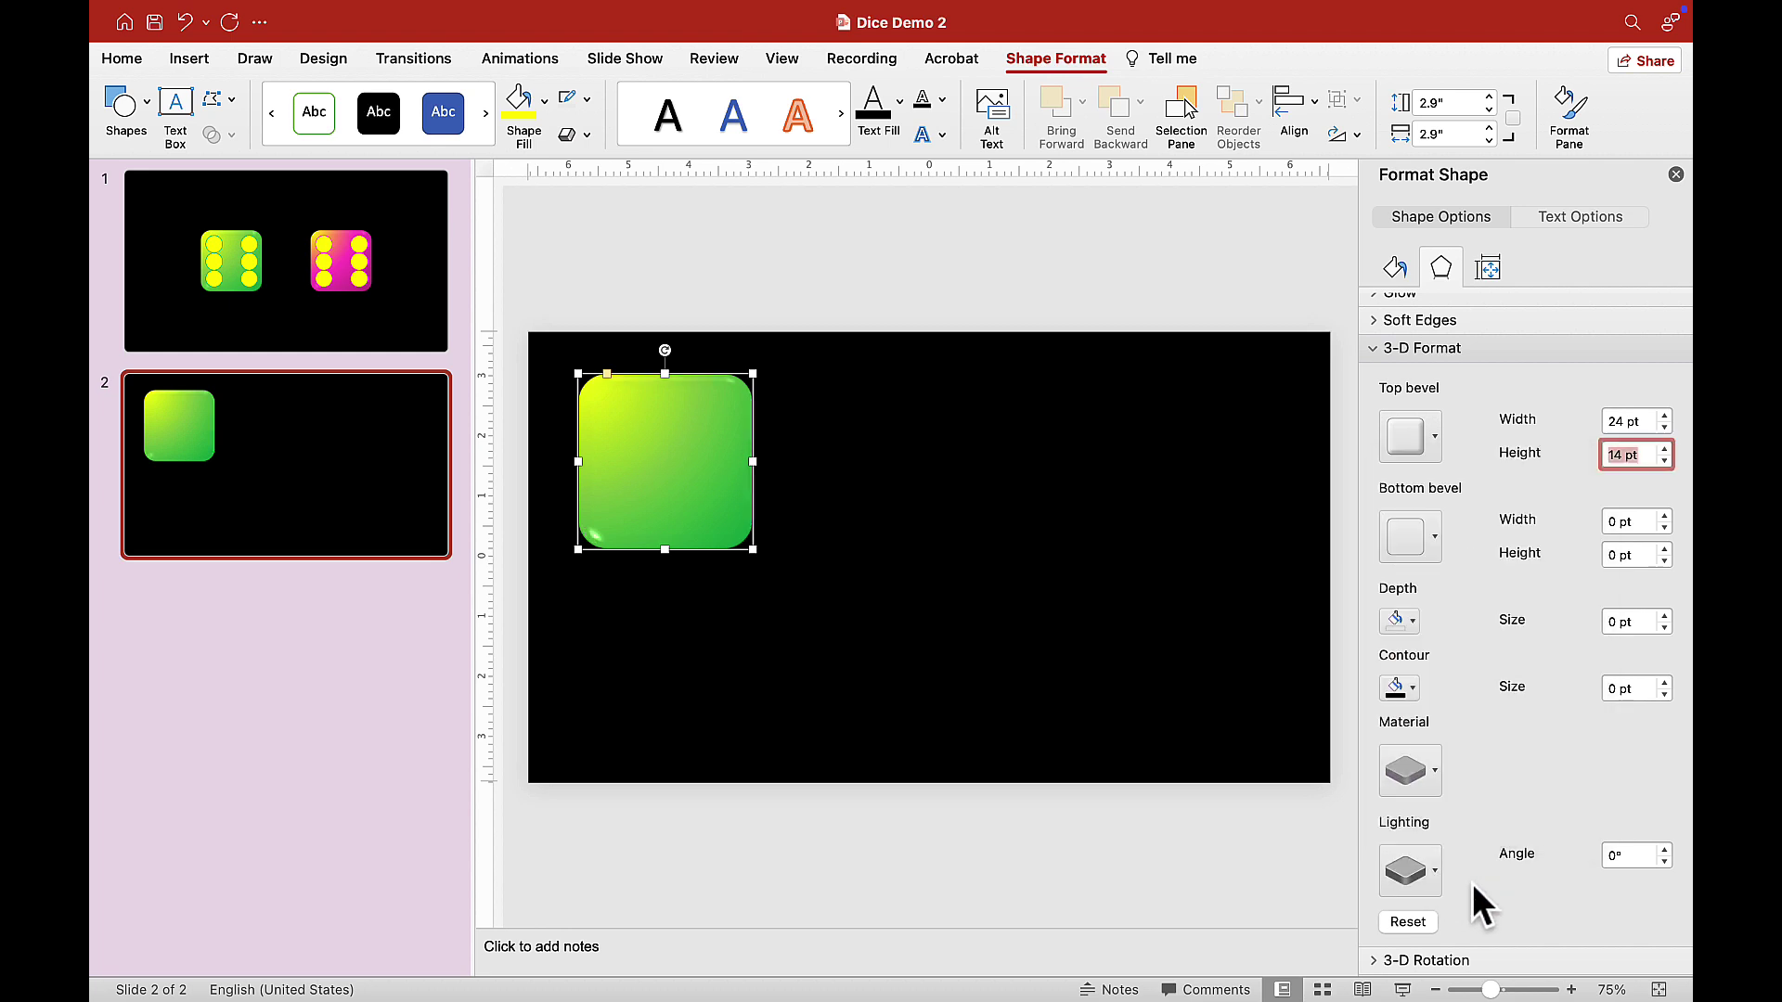
left_click(1106, 246)
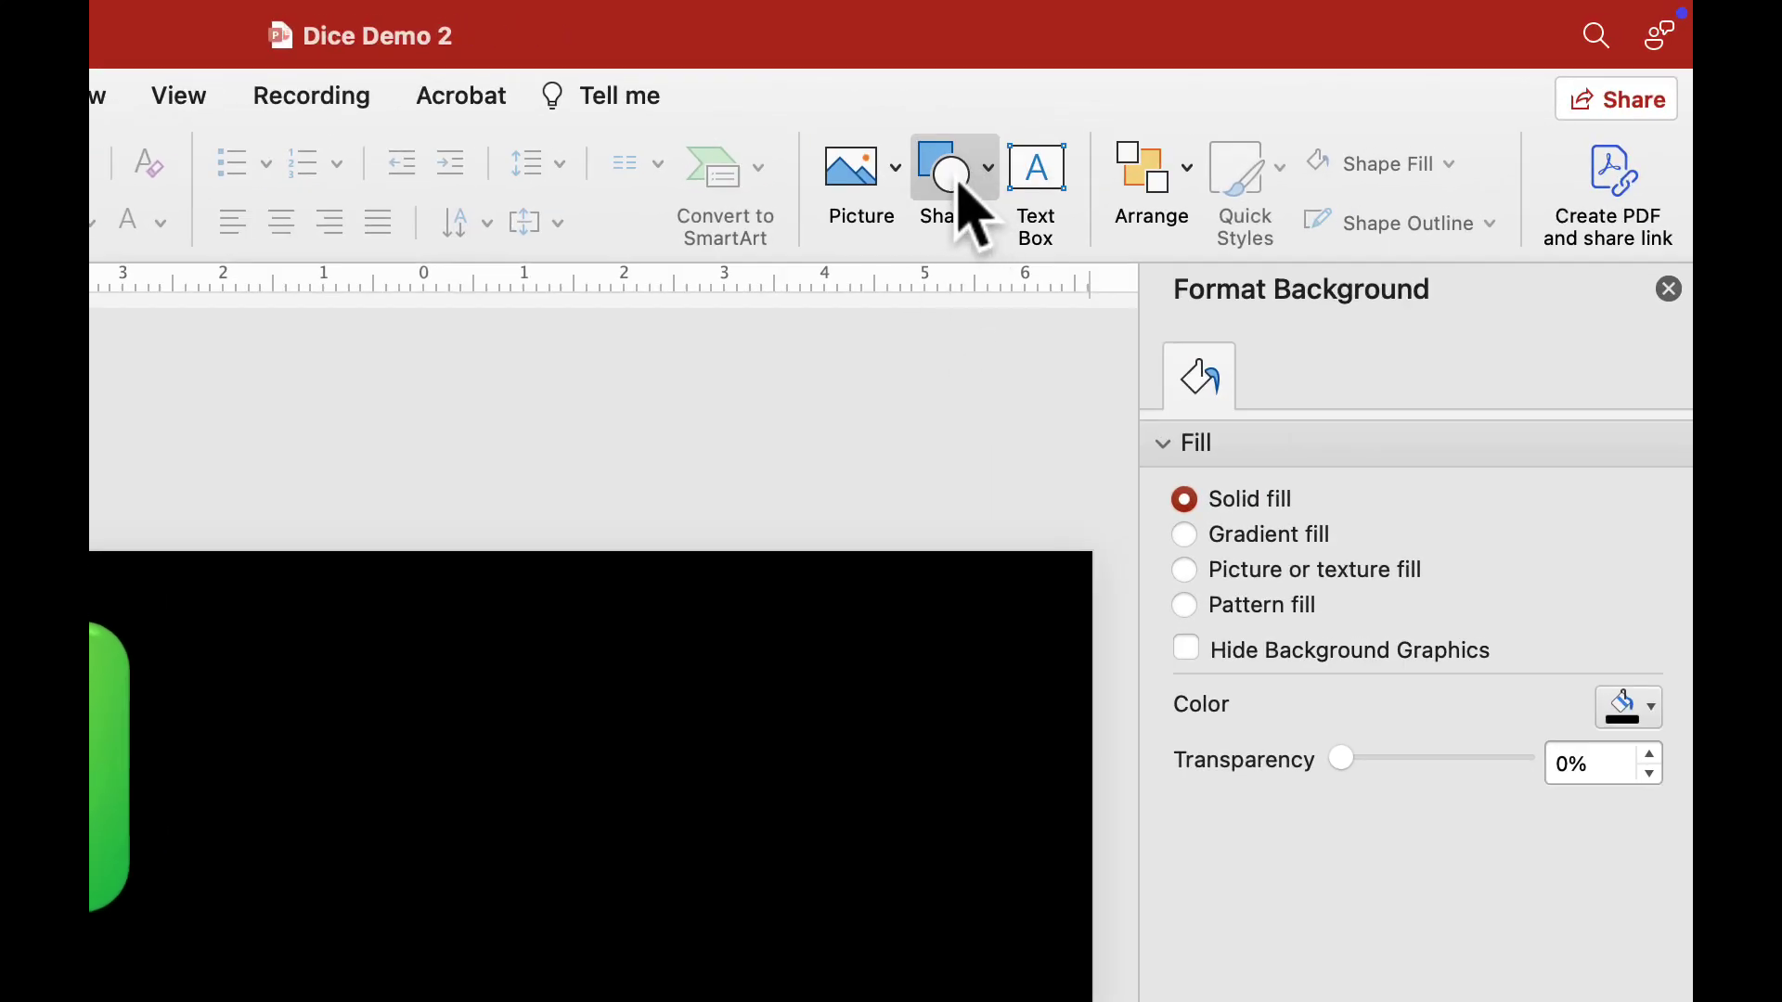
Draw a 0.7" by 0.7" circle centred on the green die.
left_click(956, 181)
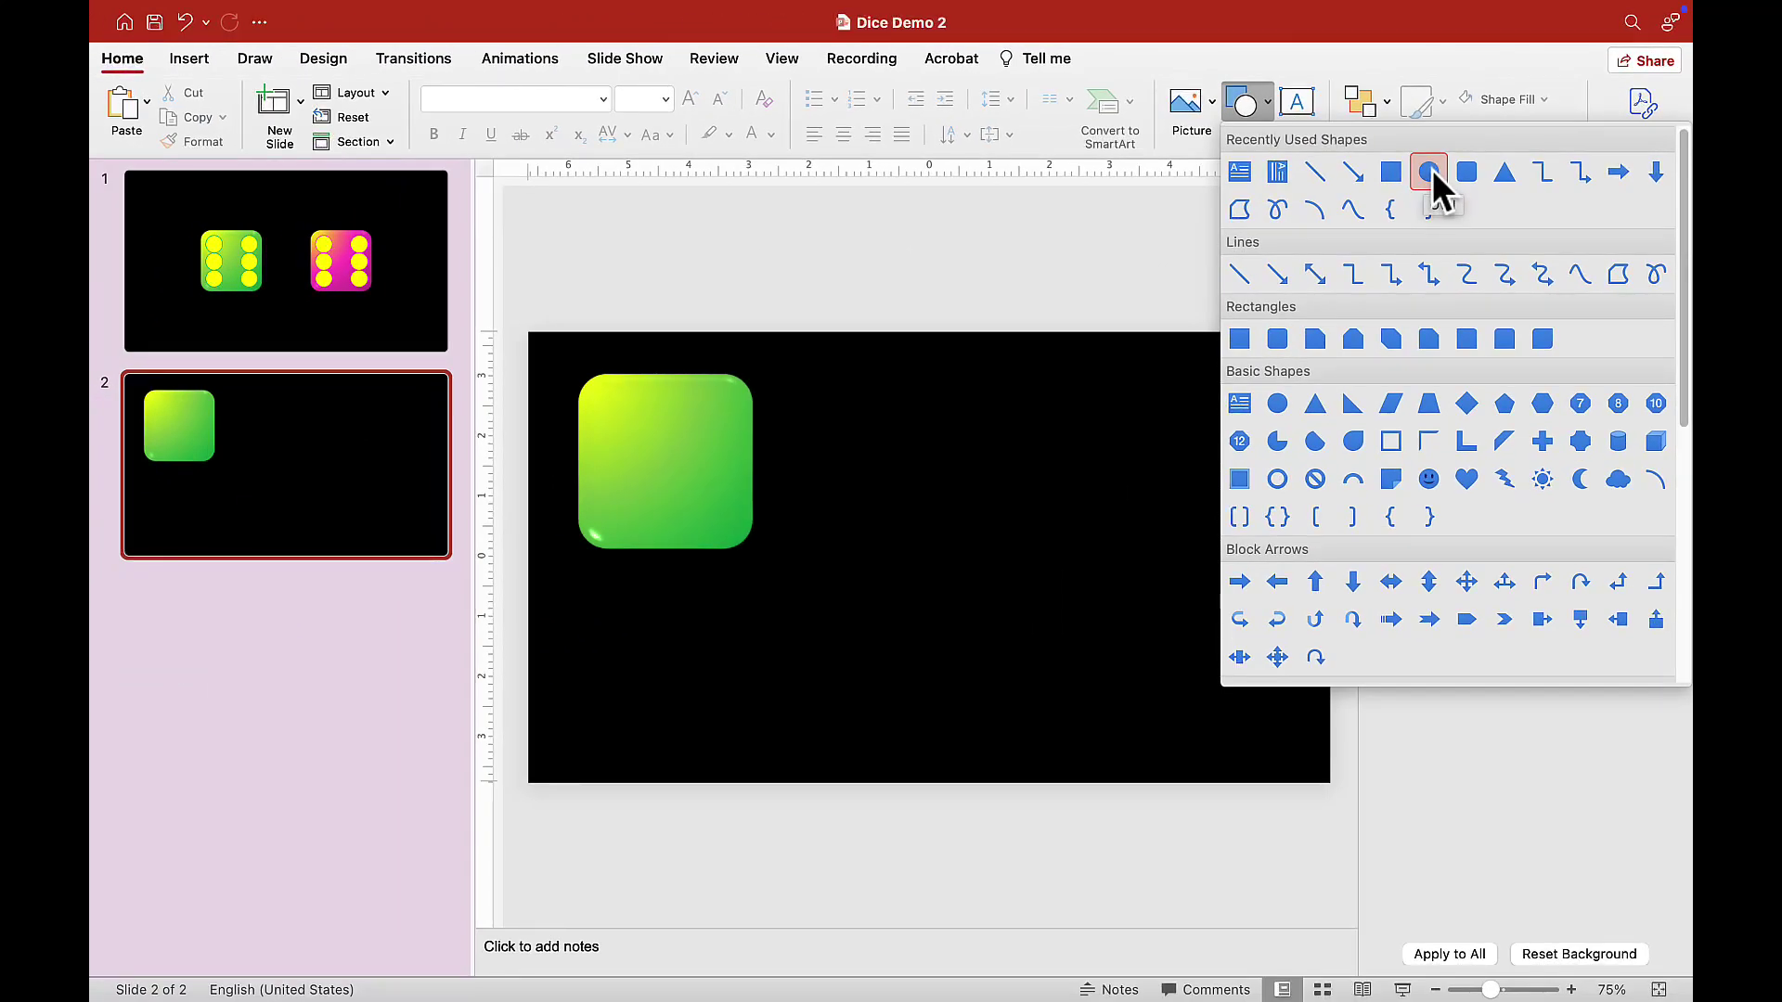
left_click(1433, 169)
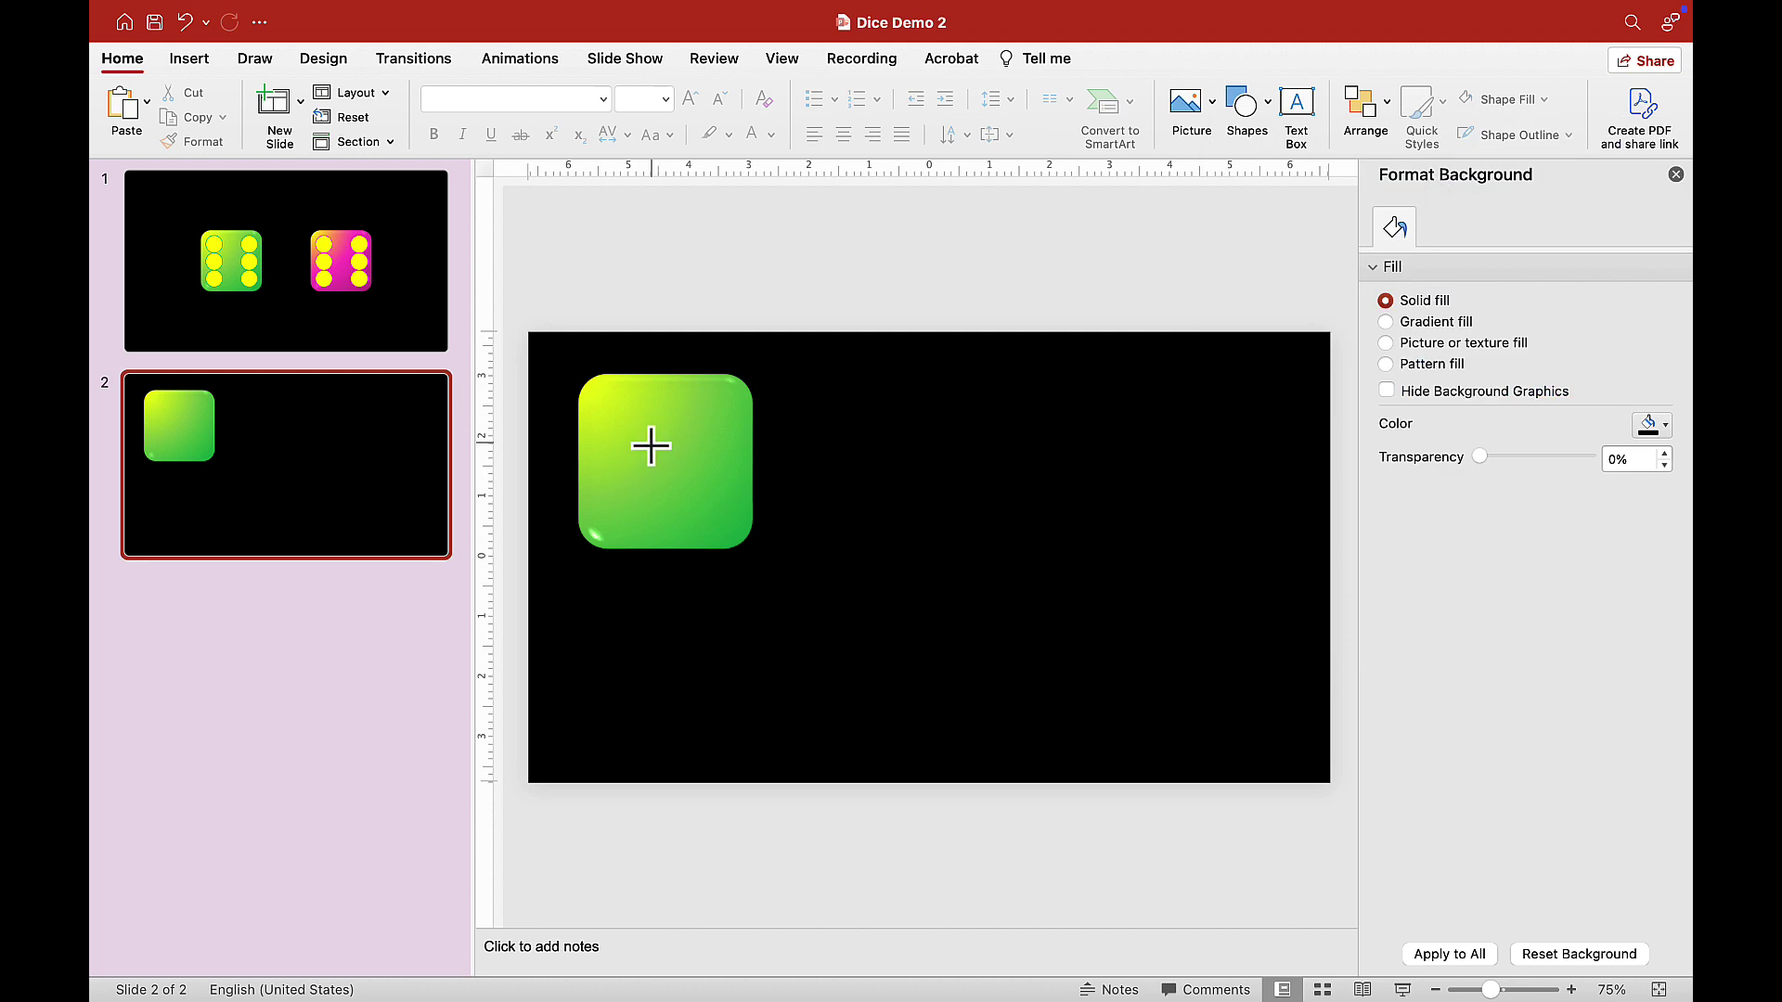
mouse_move(651, 447)
left_mouse_down()
mouse_move(686, 482)
mouse_move(668, 458)
left_mouse_up()
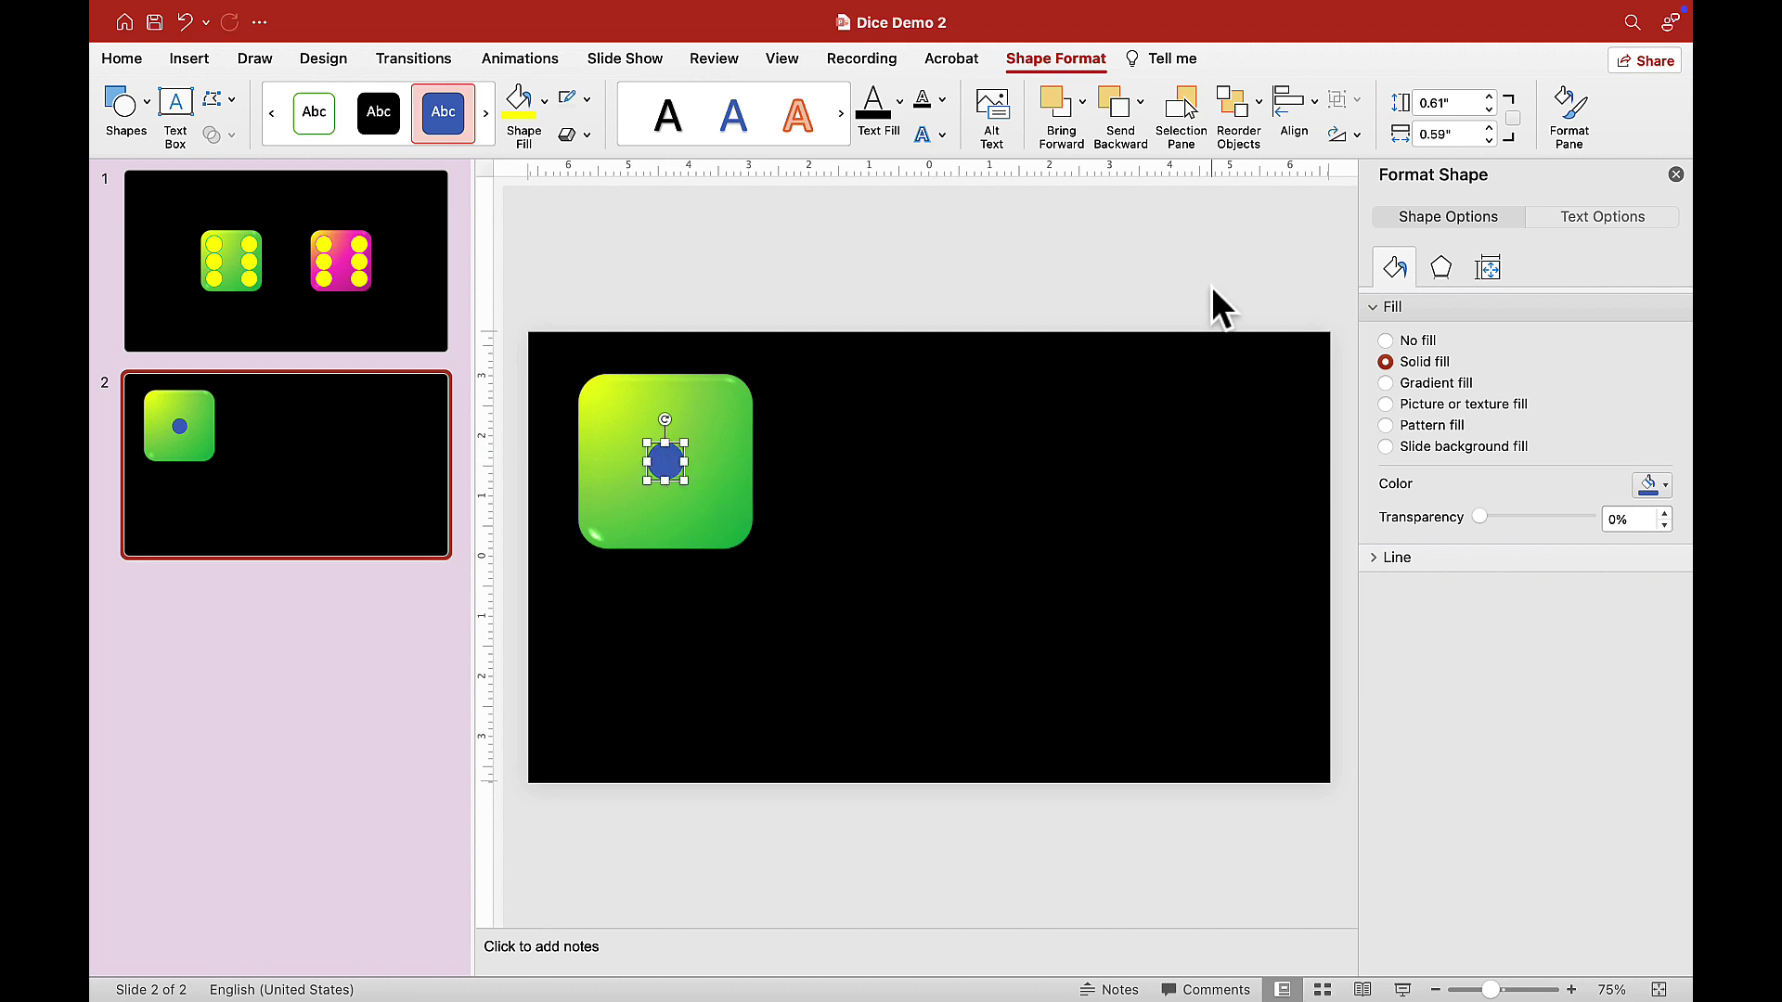
left_click(1490, 96)
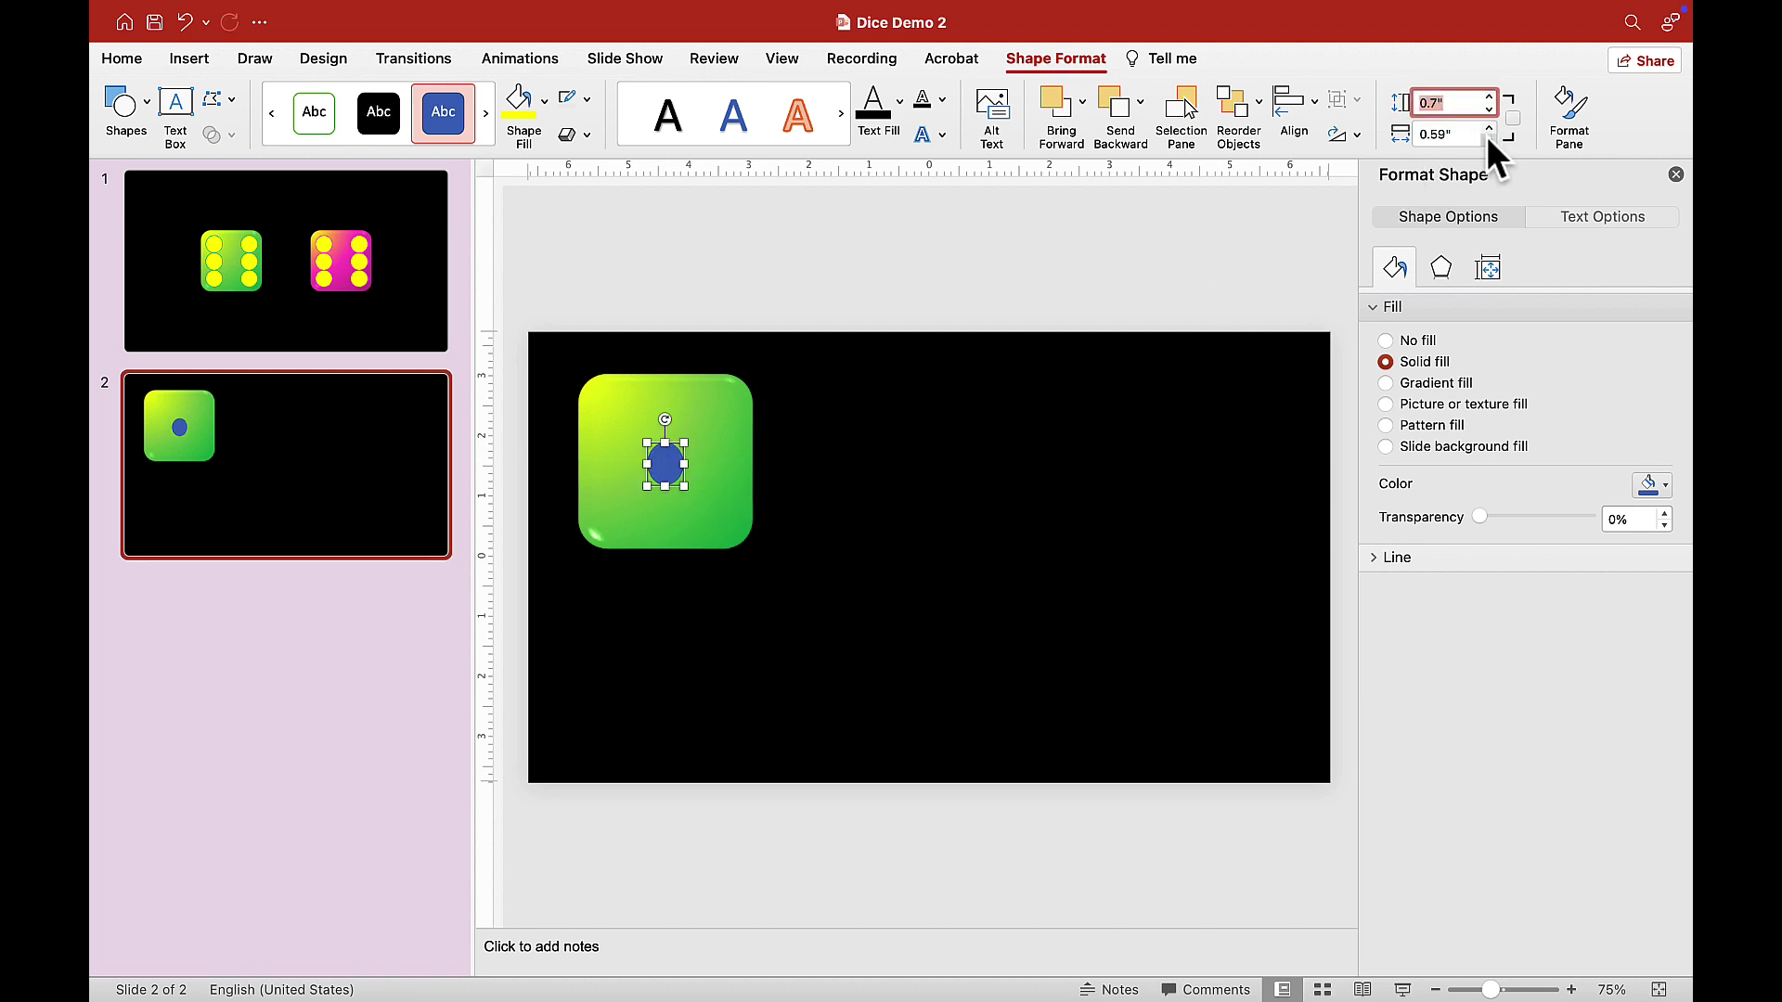
left_click(1489, 128)
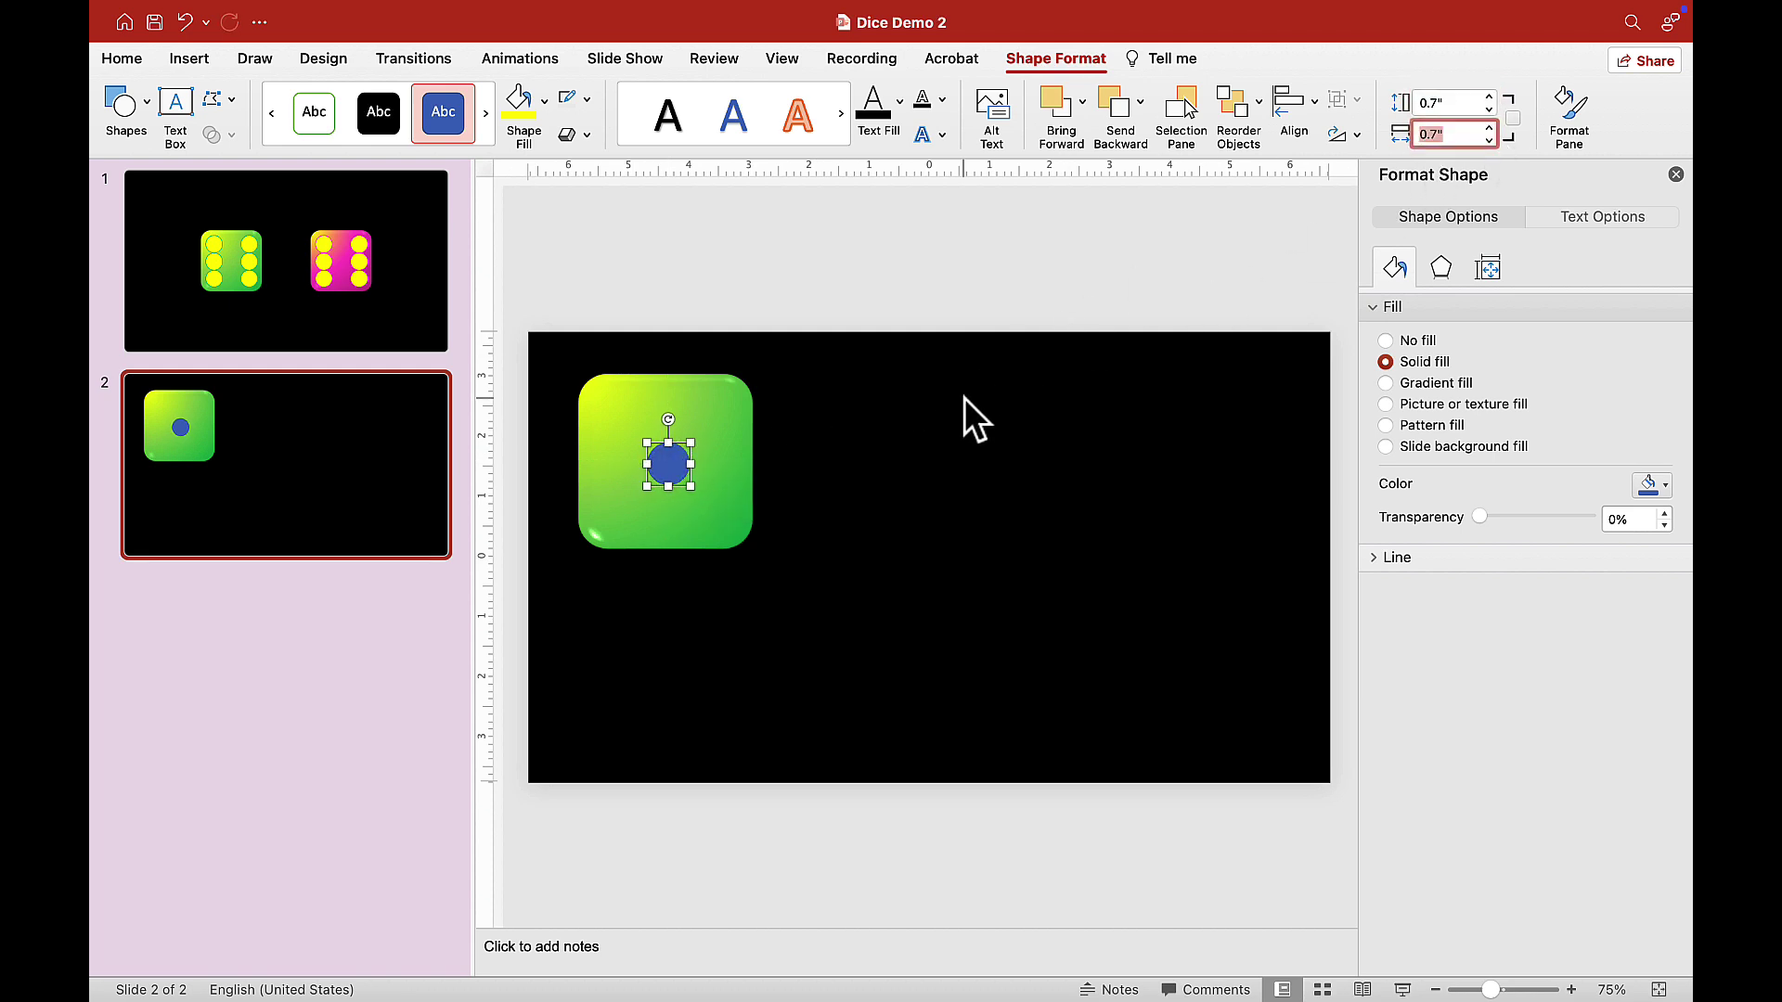
left_click_drag(666, 467, 663, 461)
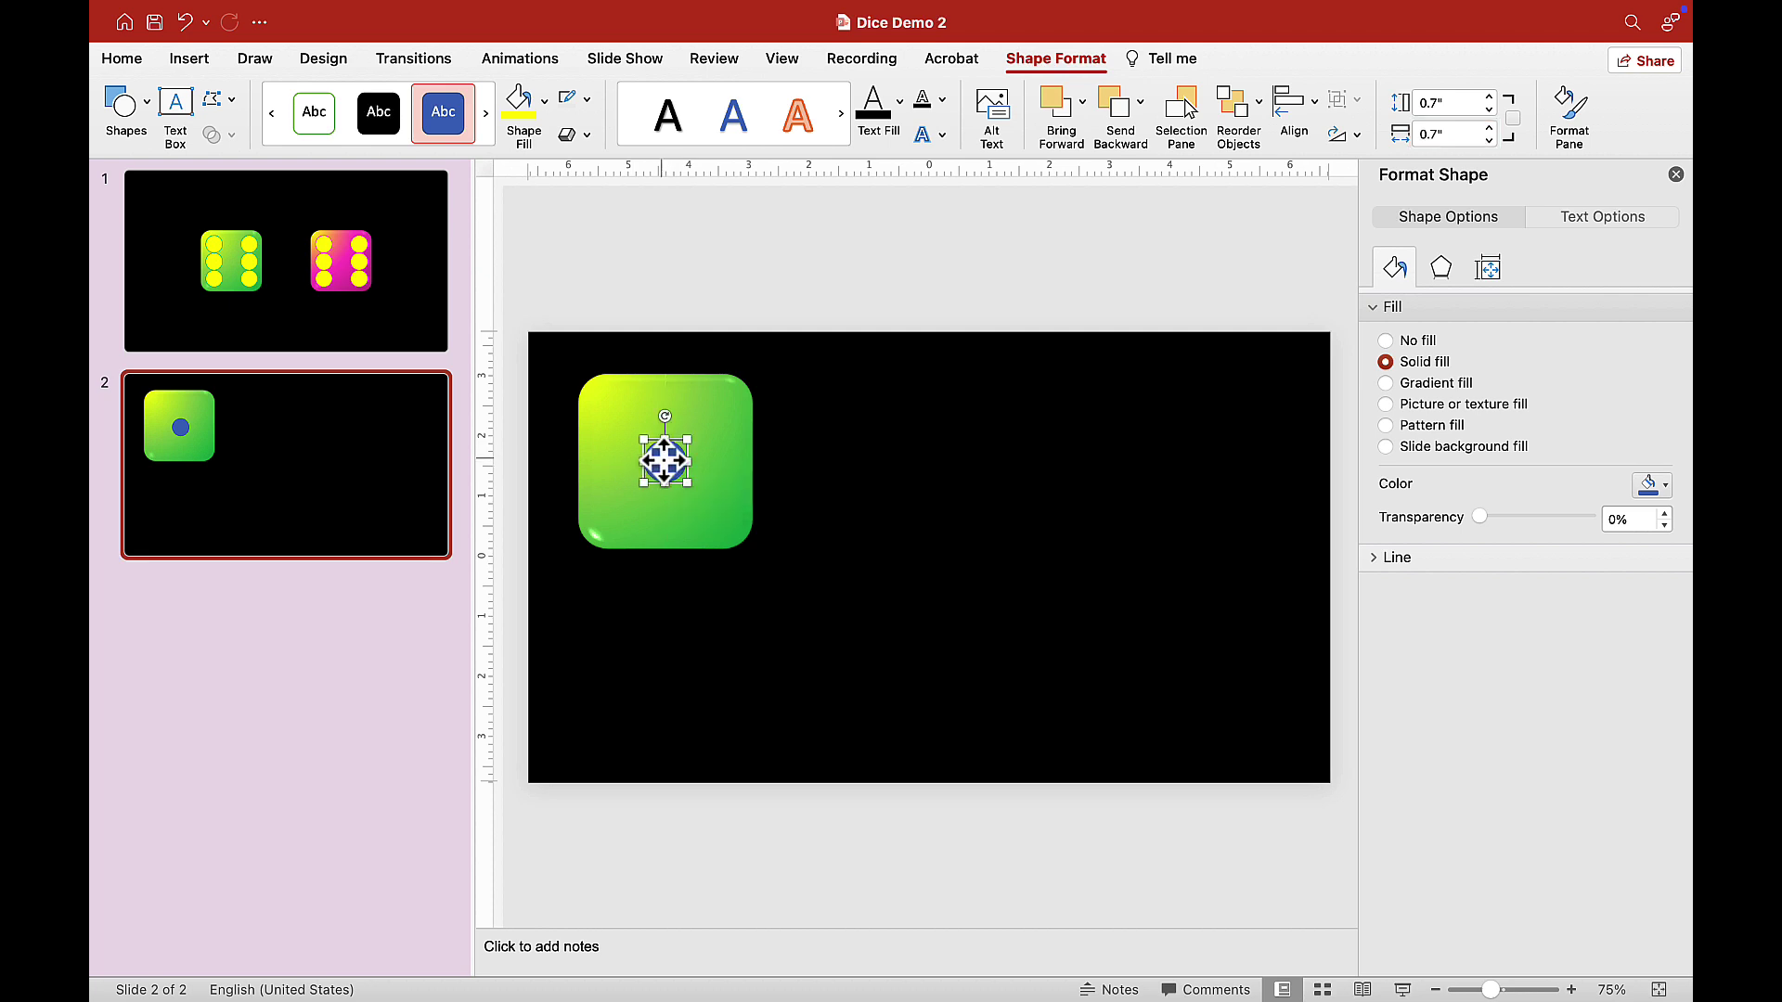
Remove the circle's outline and fill it yellow.
left_click(588, 97)
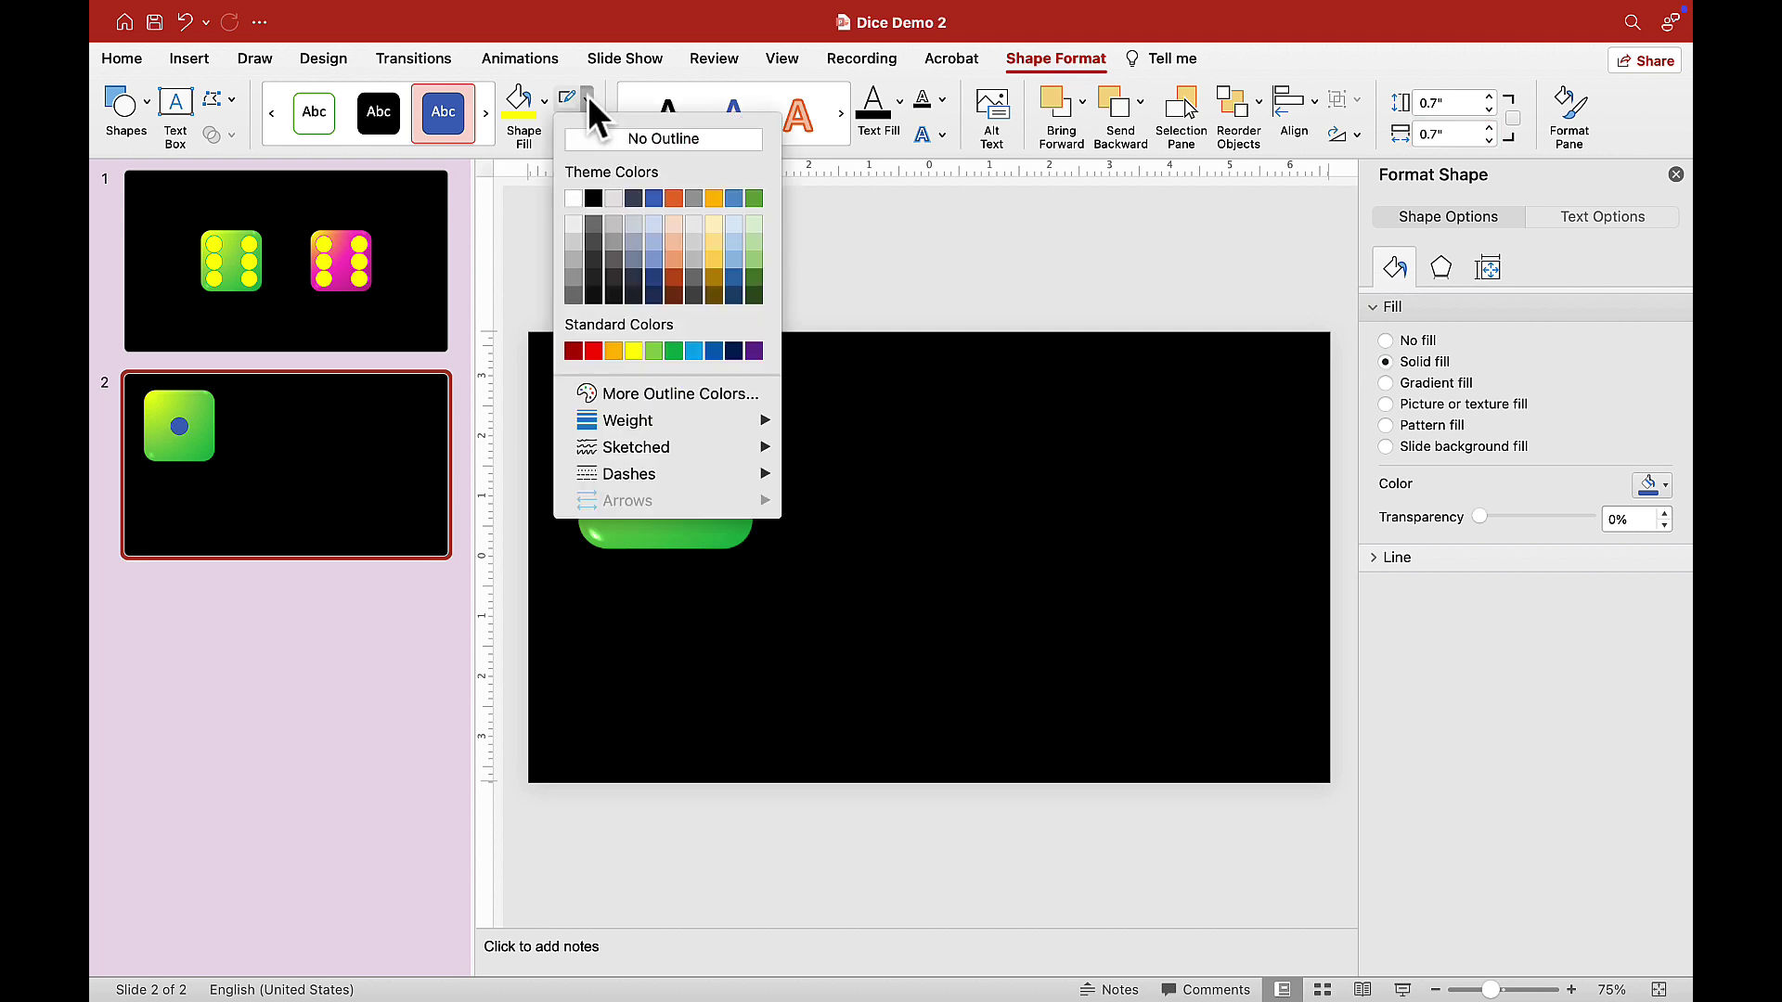
left_click(619, 139)
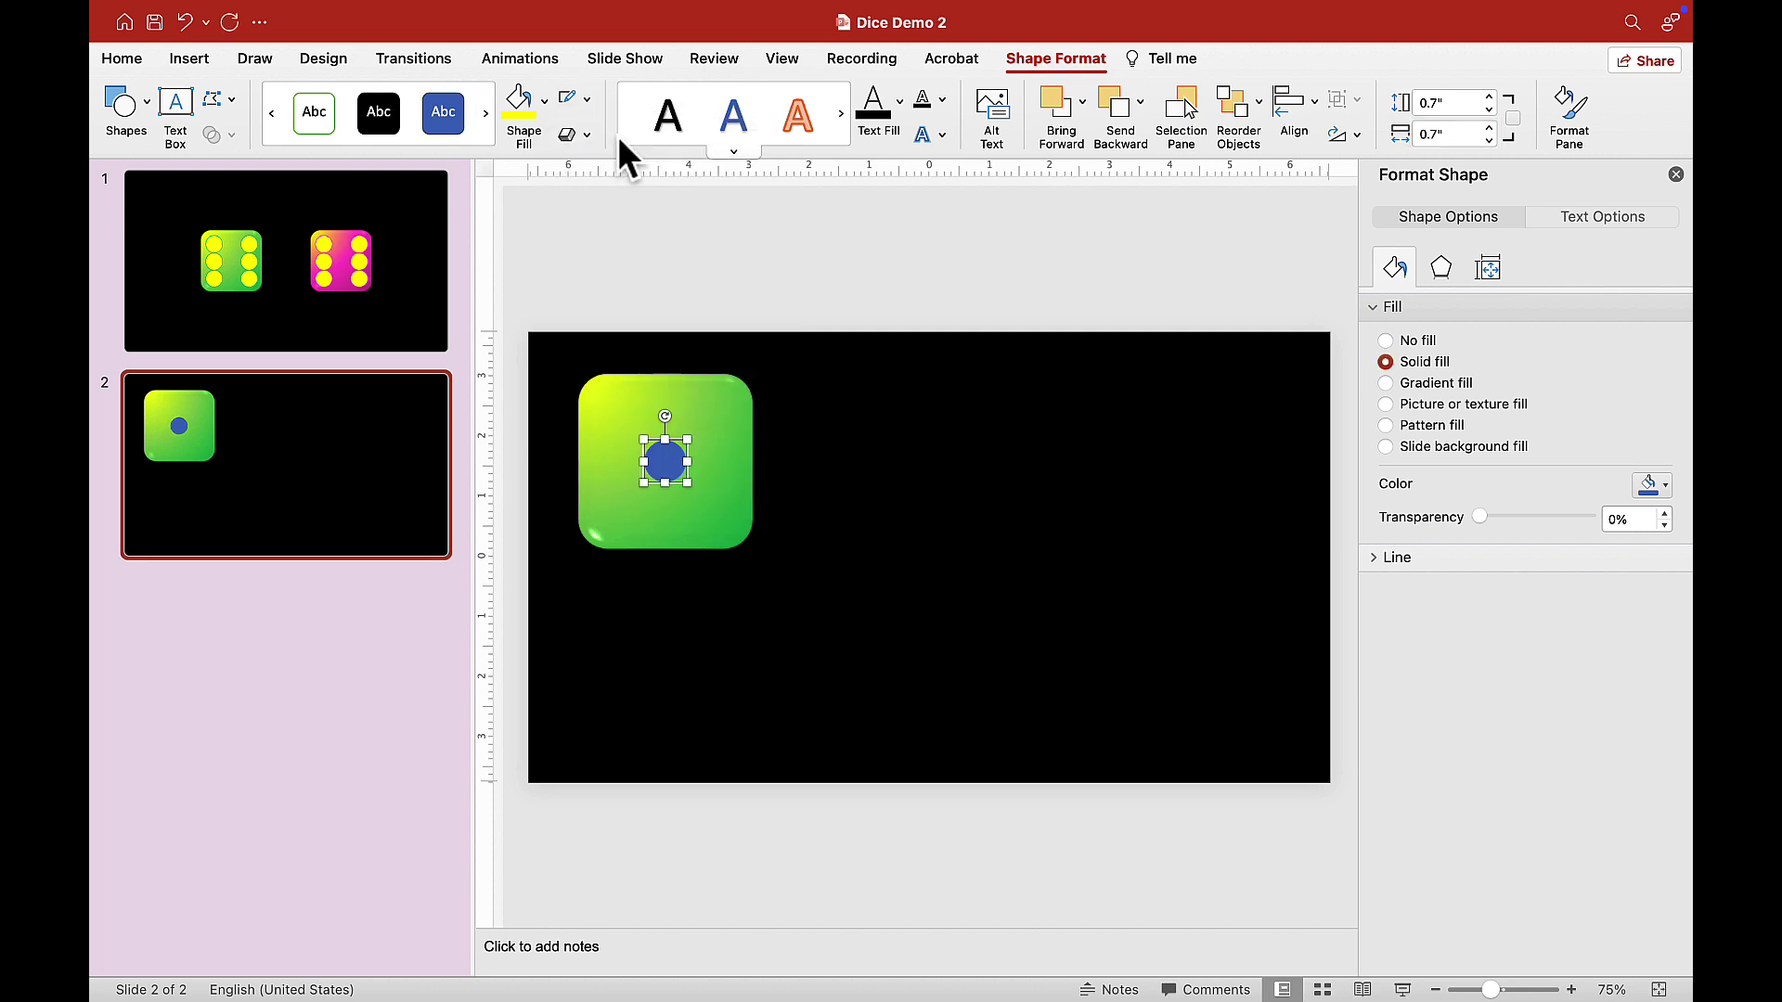
left_click(516, 107)
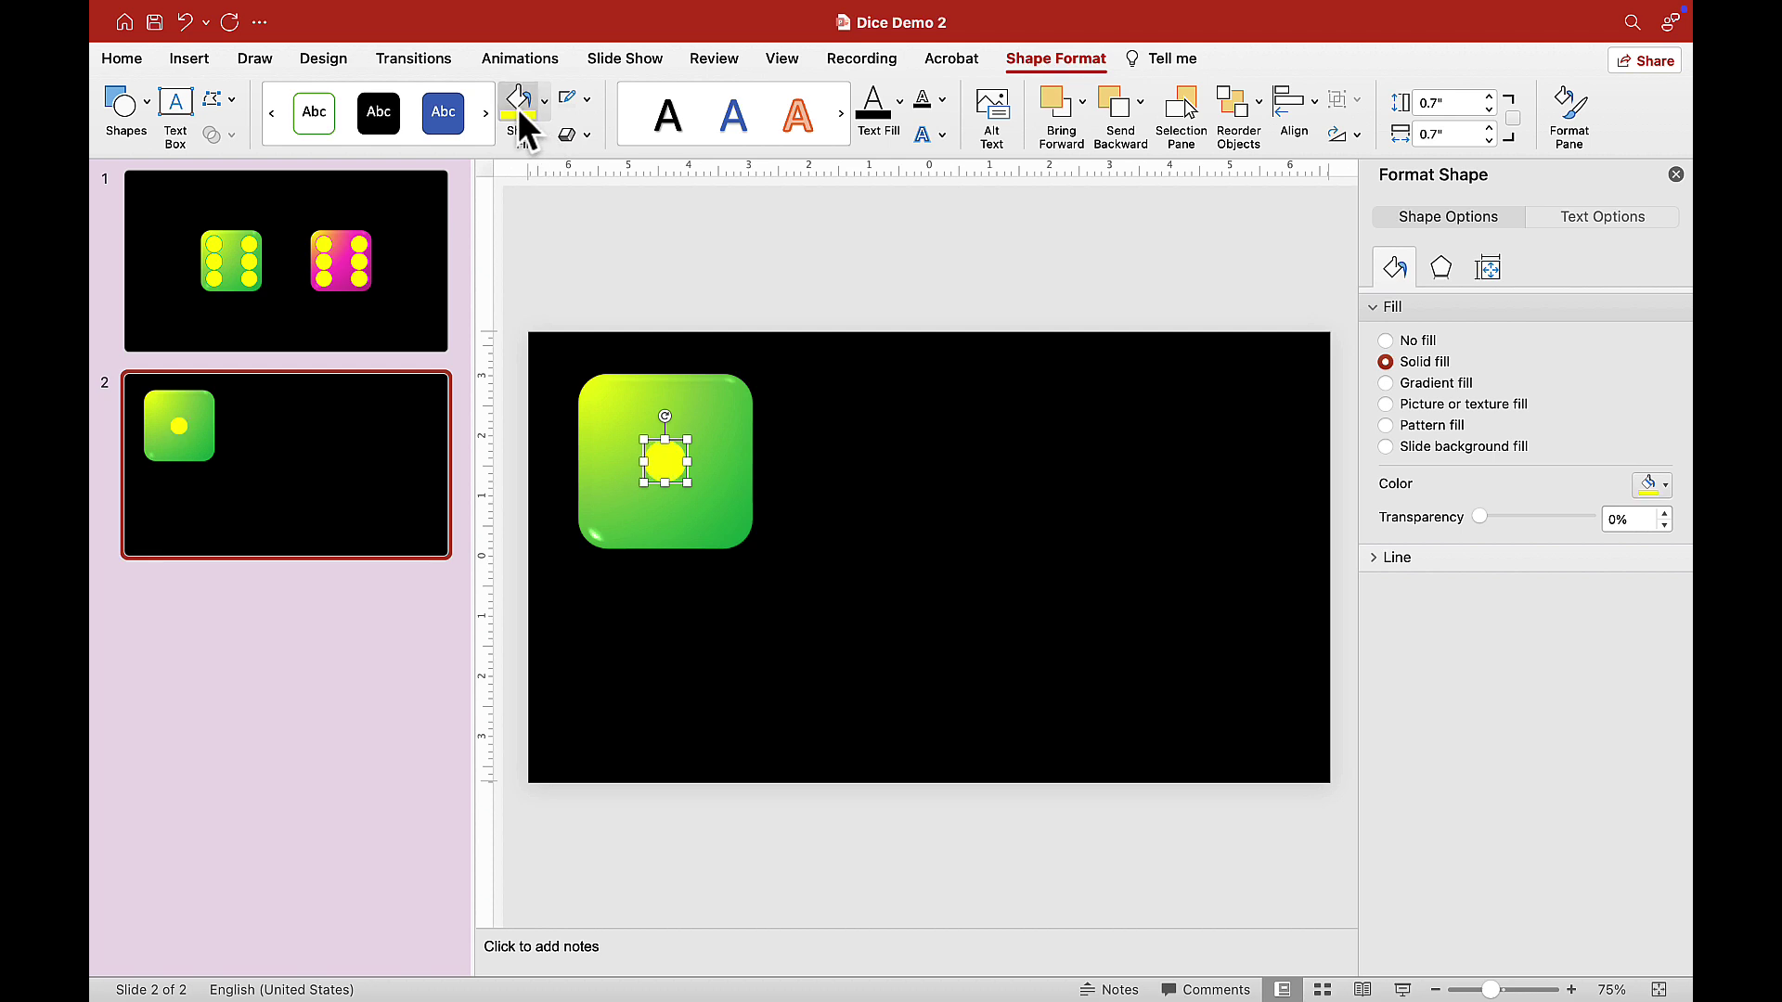
left_click(632, 262)
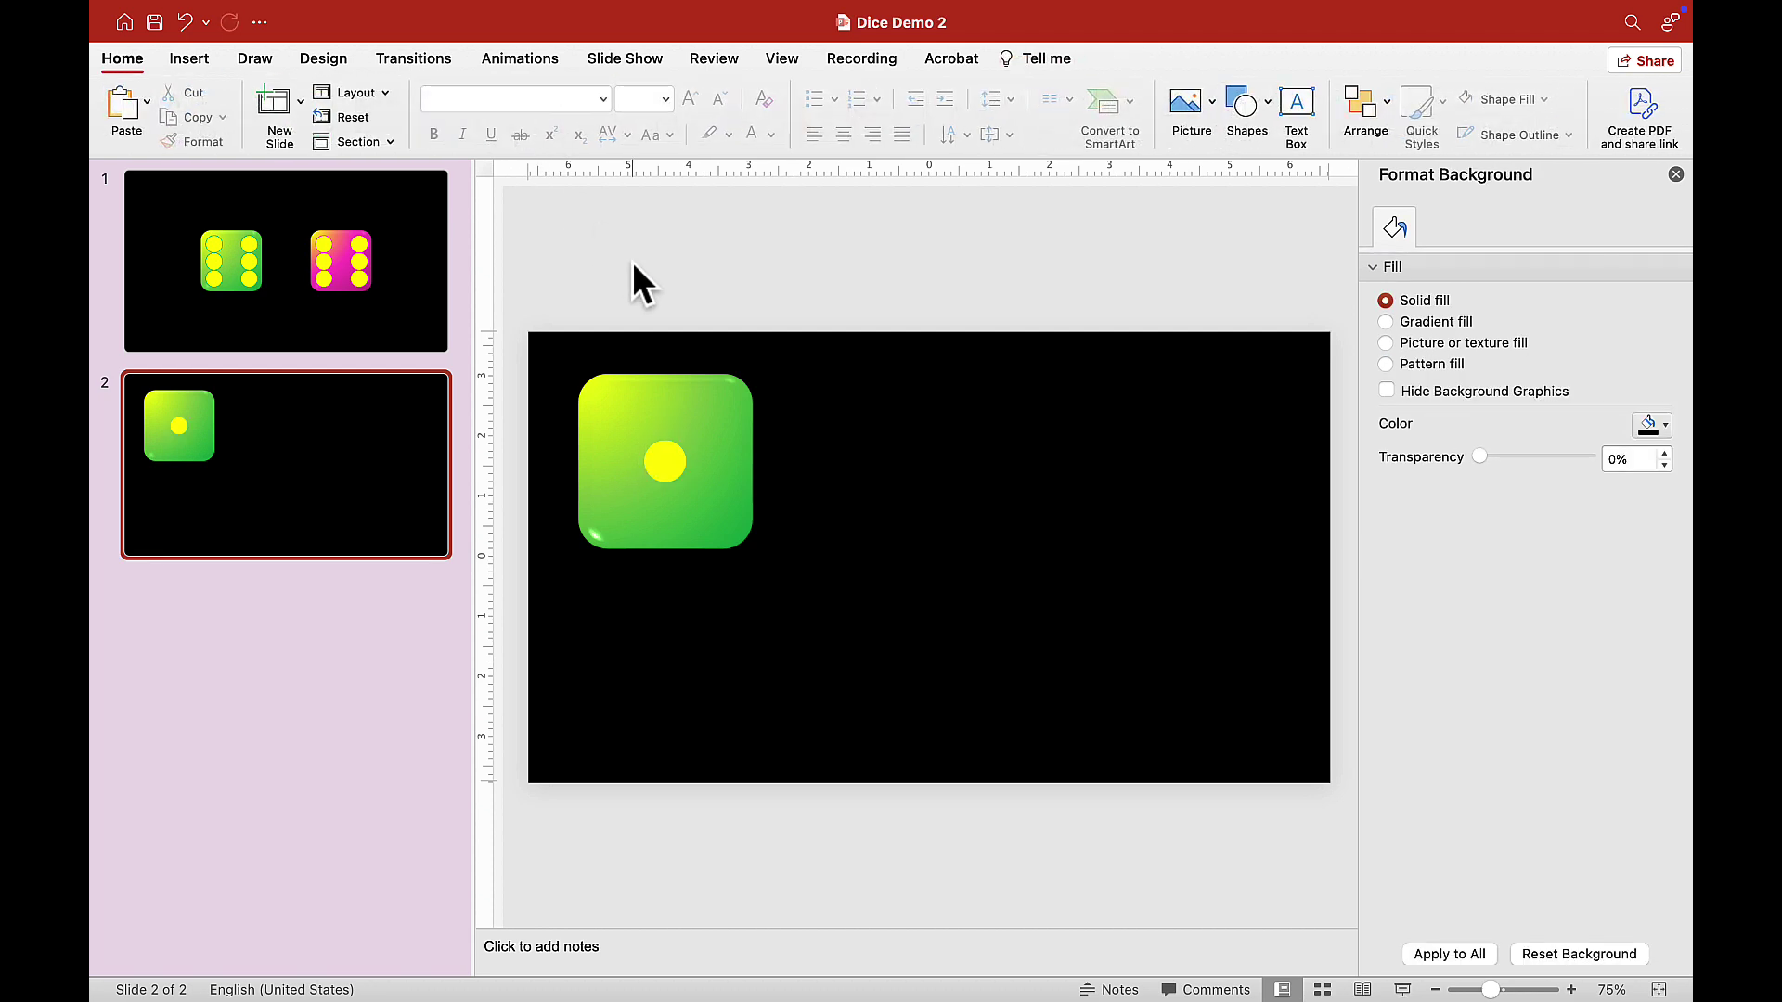
left_click(648, 409)
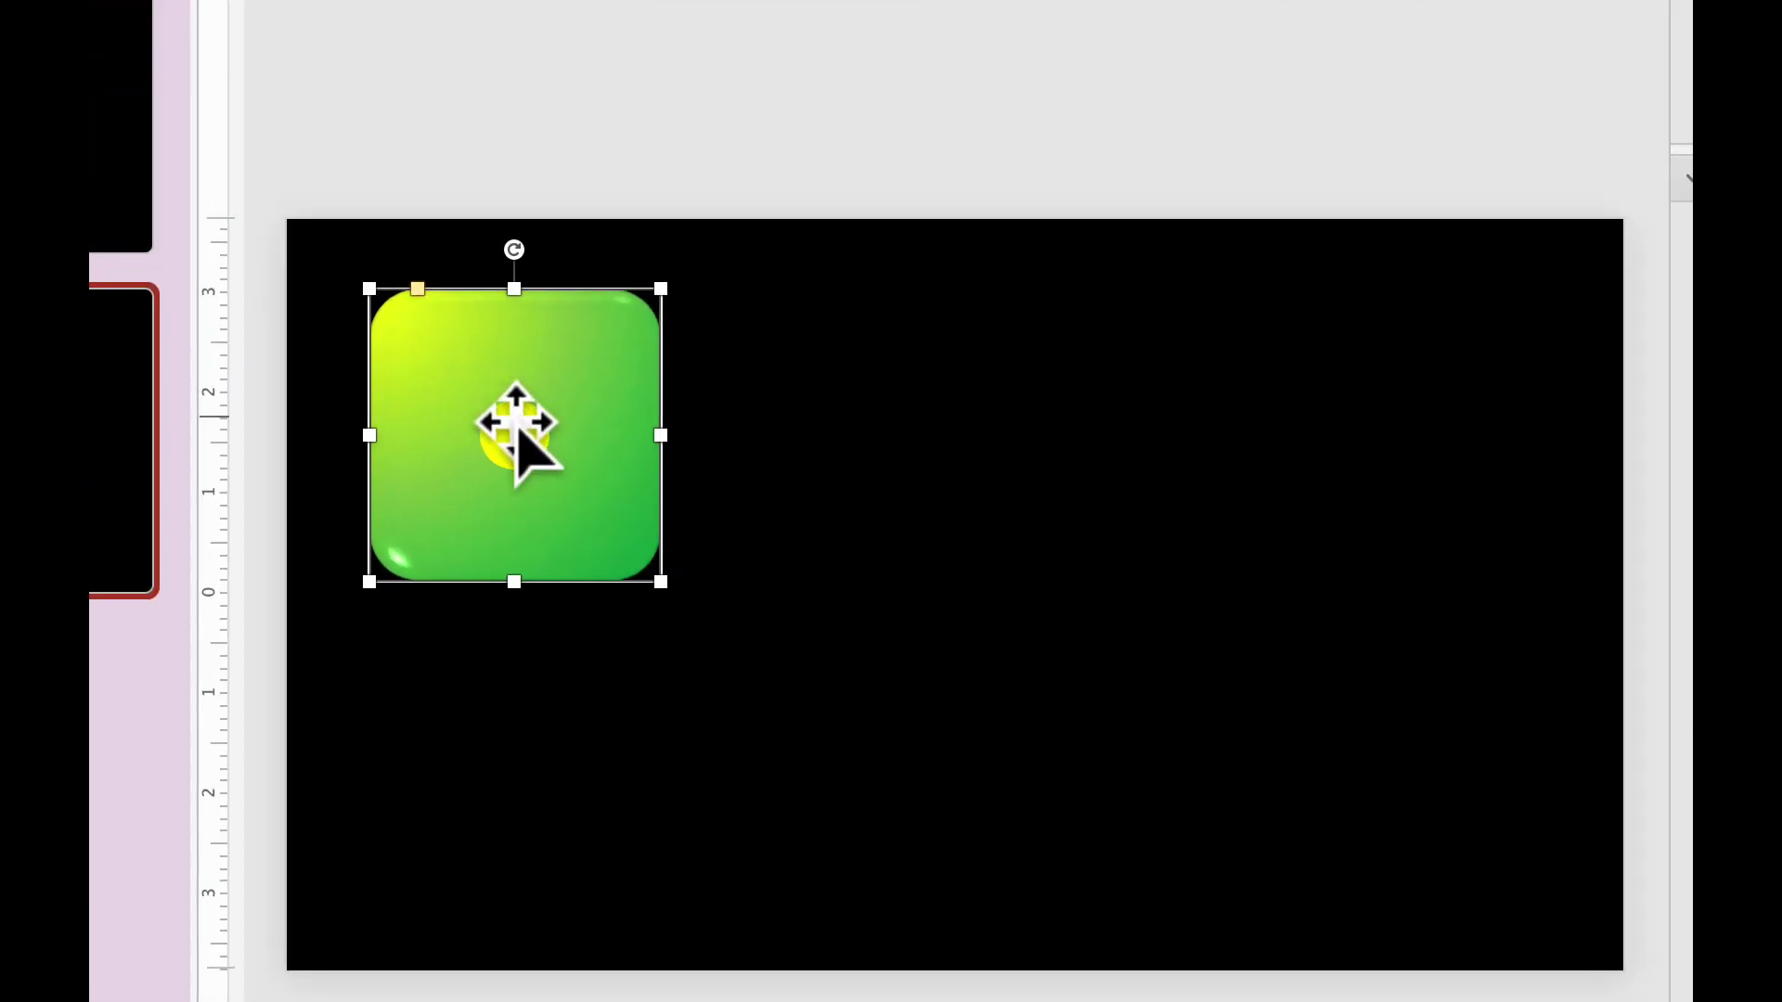
Group the yellow pip with the green die.
left_click(516, 425)
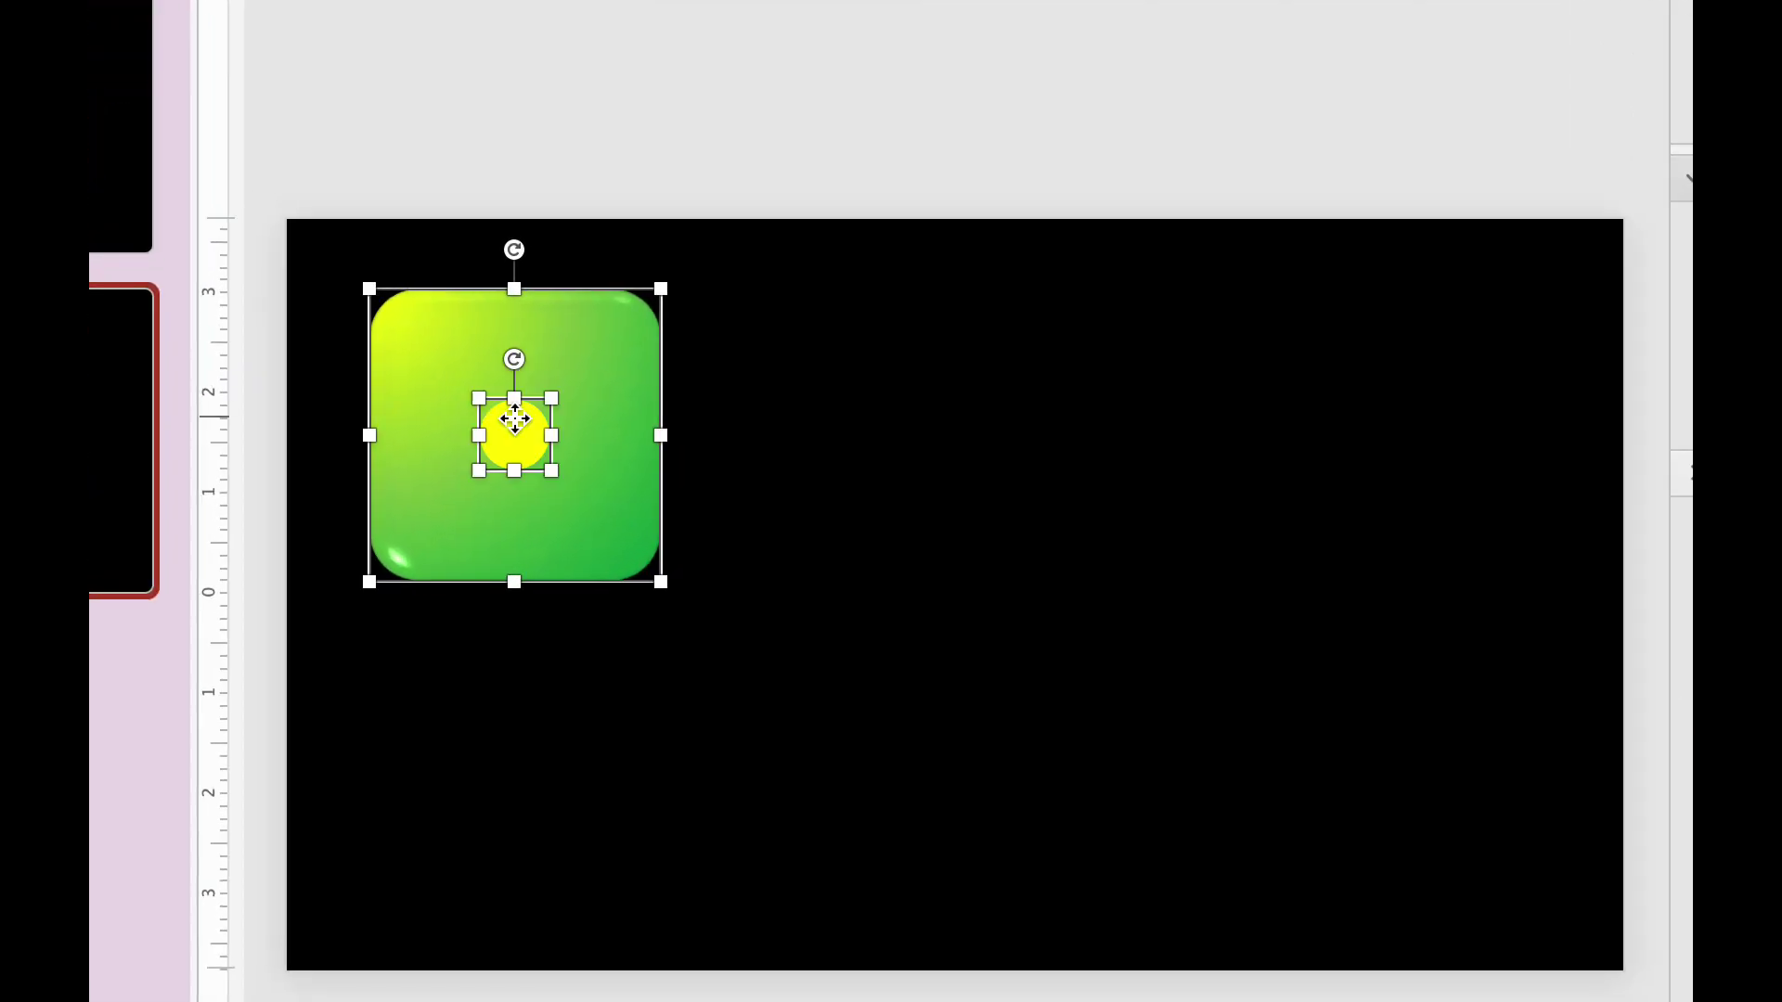
right_click(515, 418)
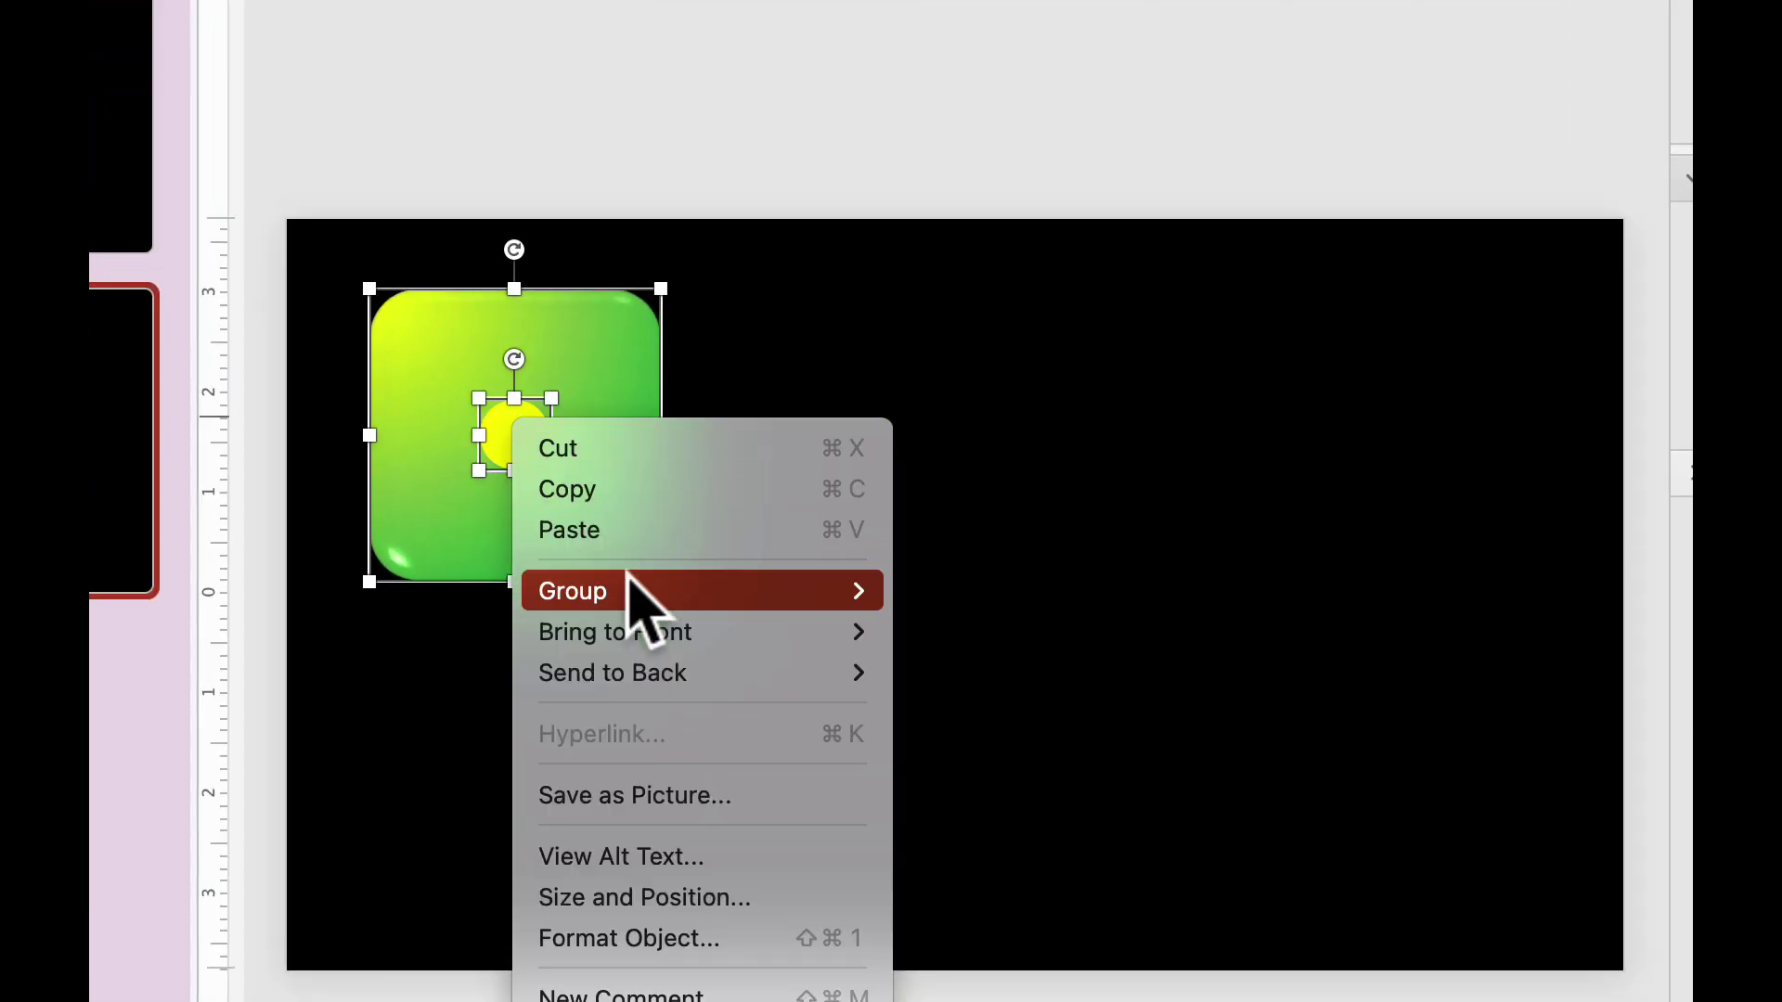
mouse_move(650, 586)
left_click(993, 594)
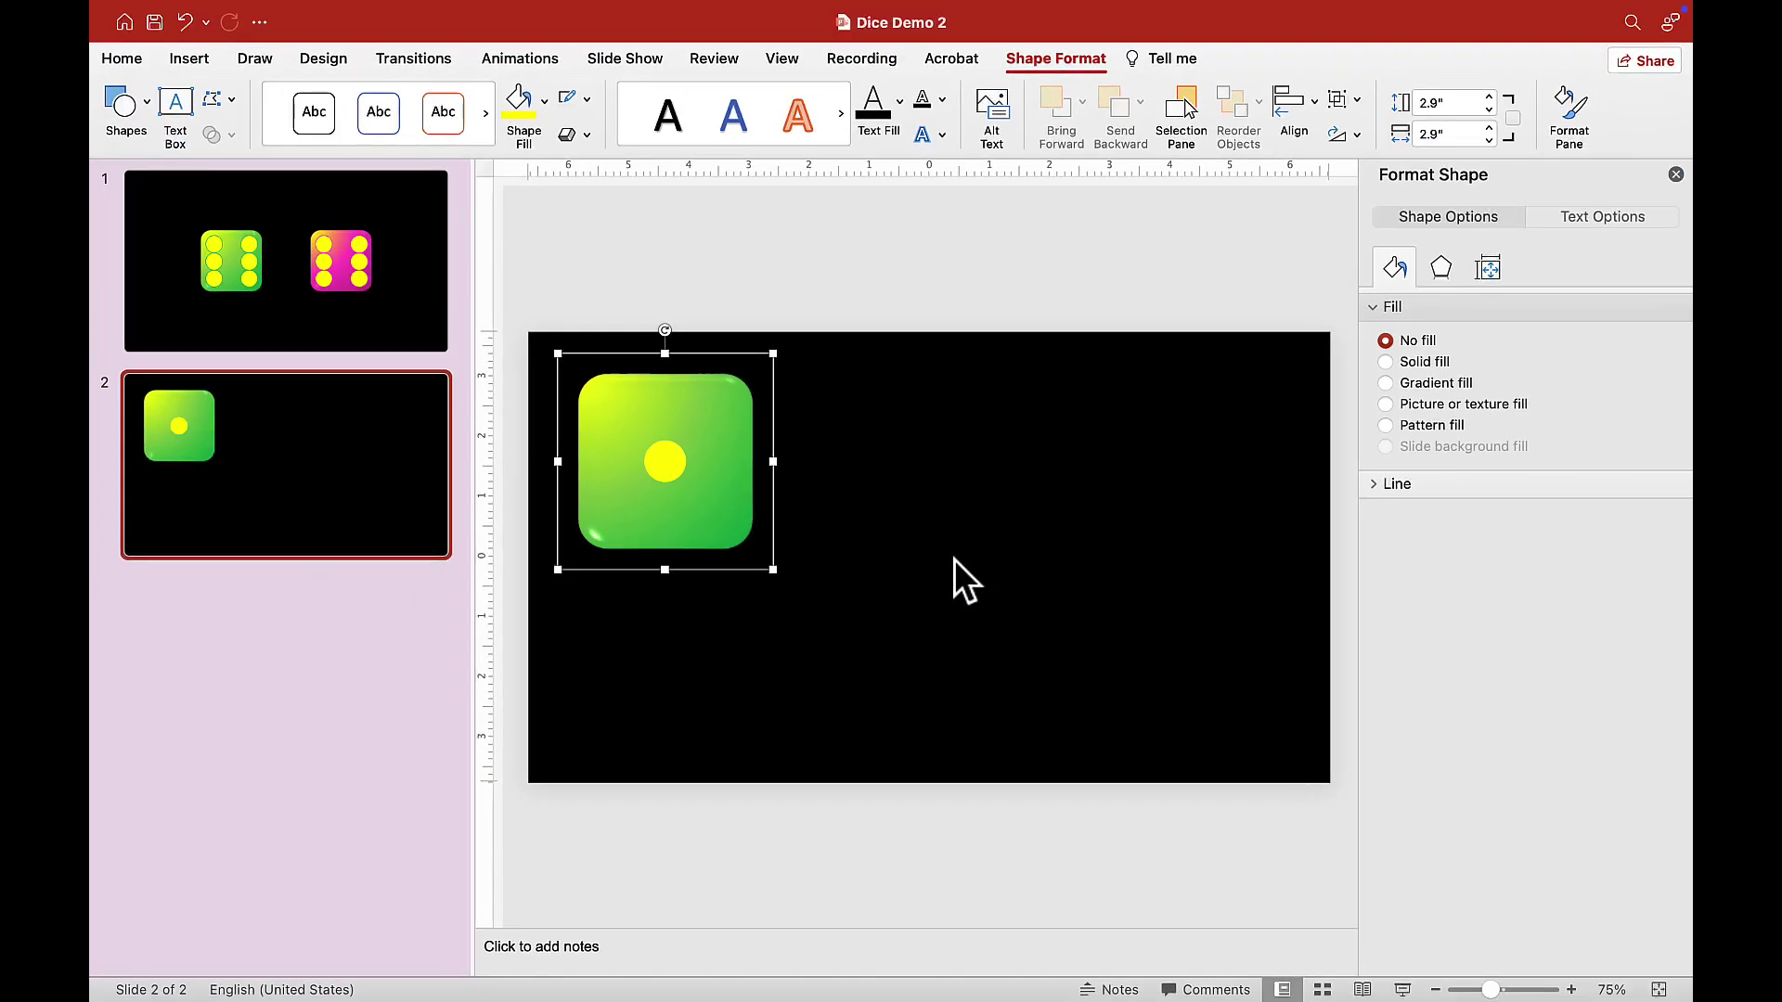
Rename Group 3 to '1' in the Selection Pane and copy the group.
left_click(1182, 112)
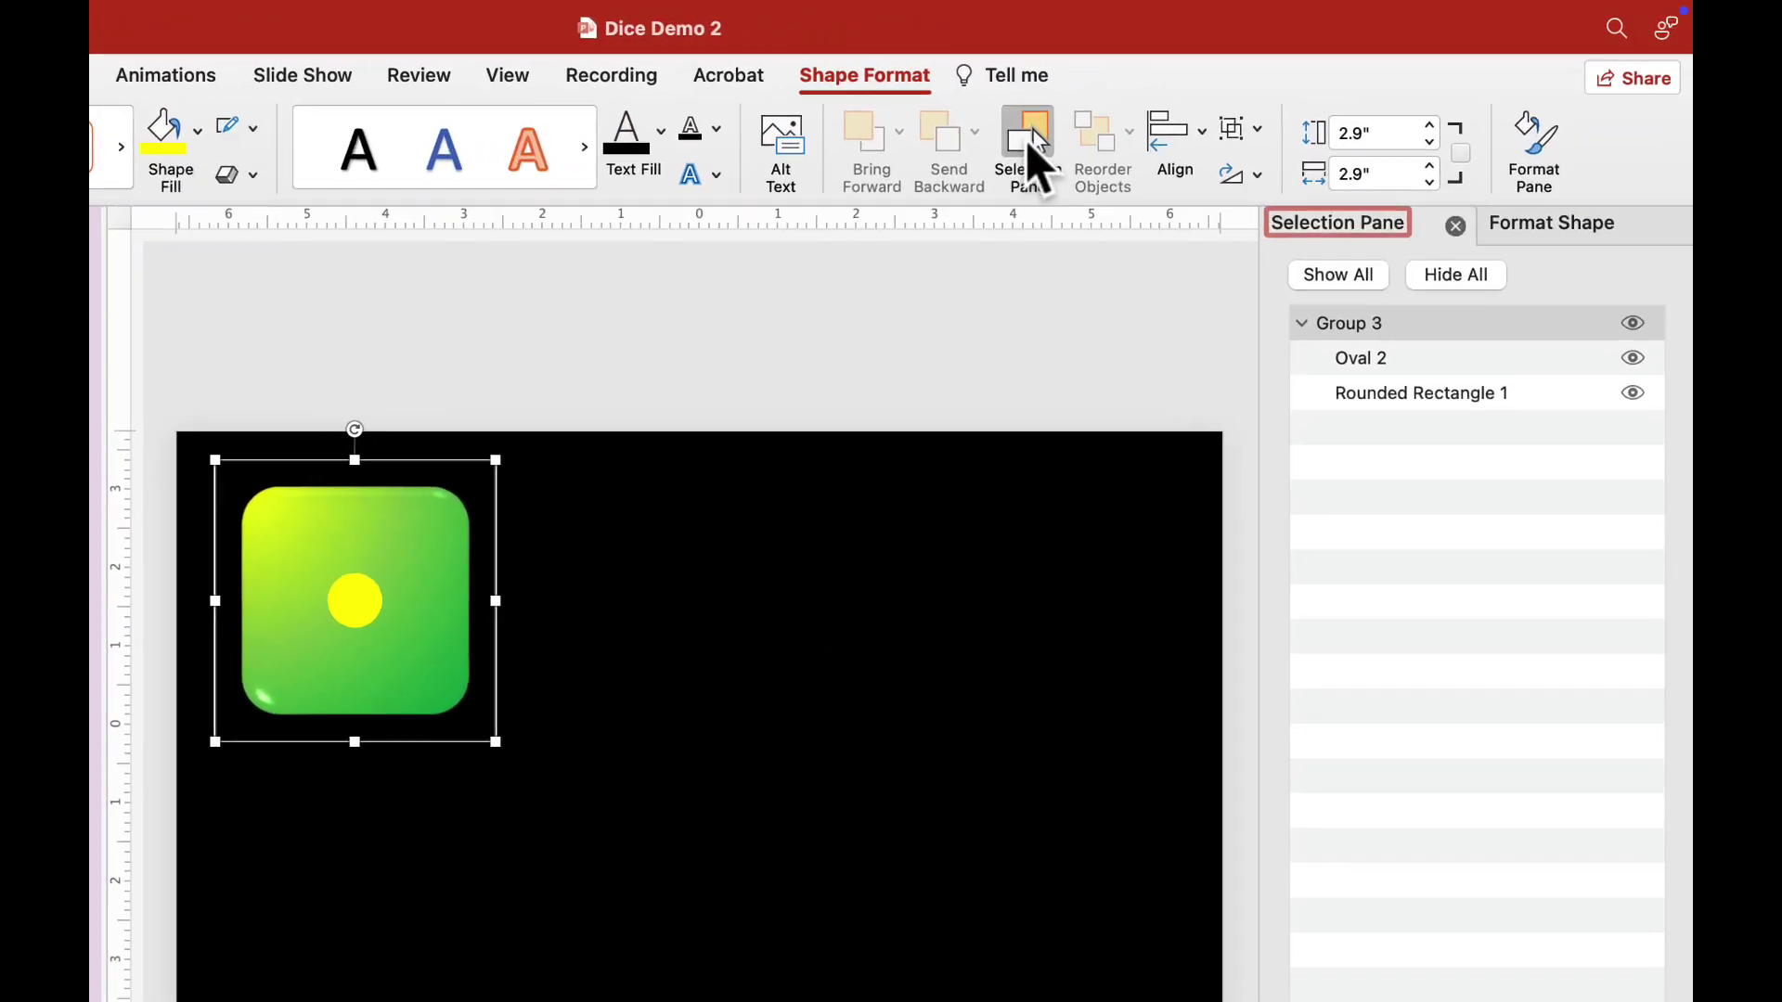
double_click(1356, 327)
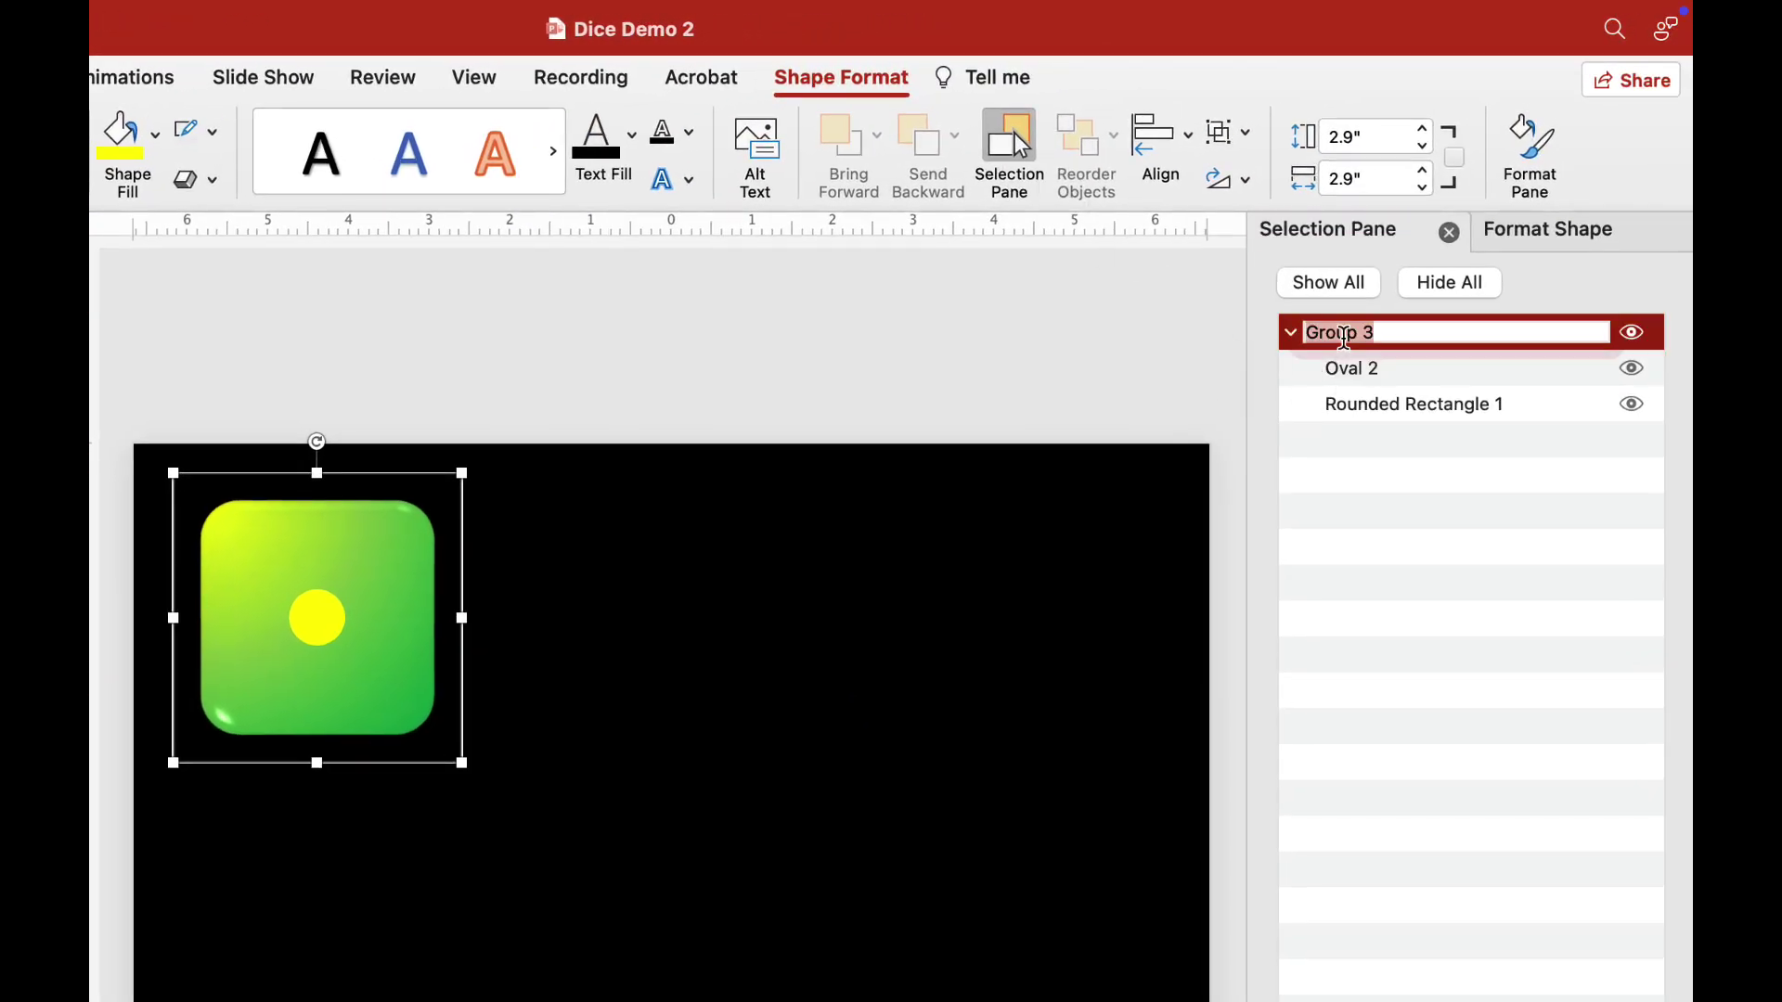
type("1")
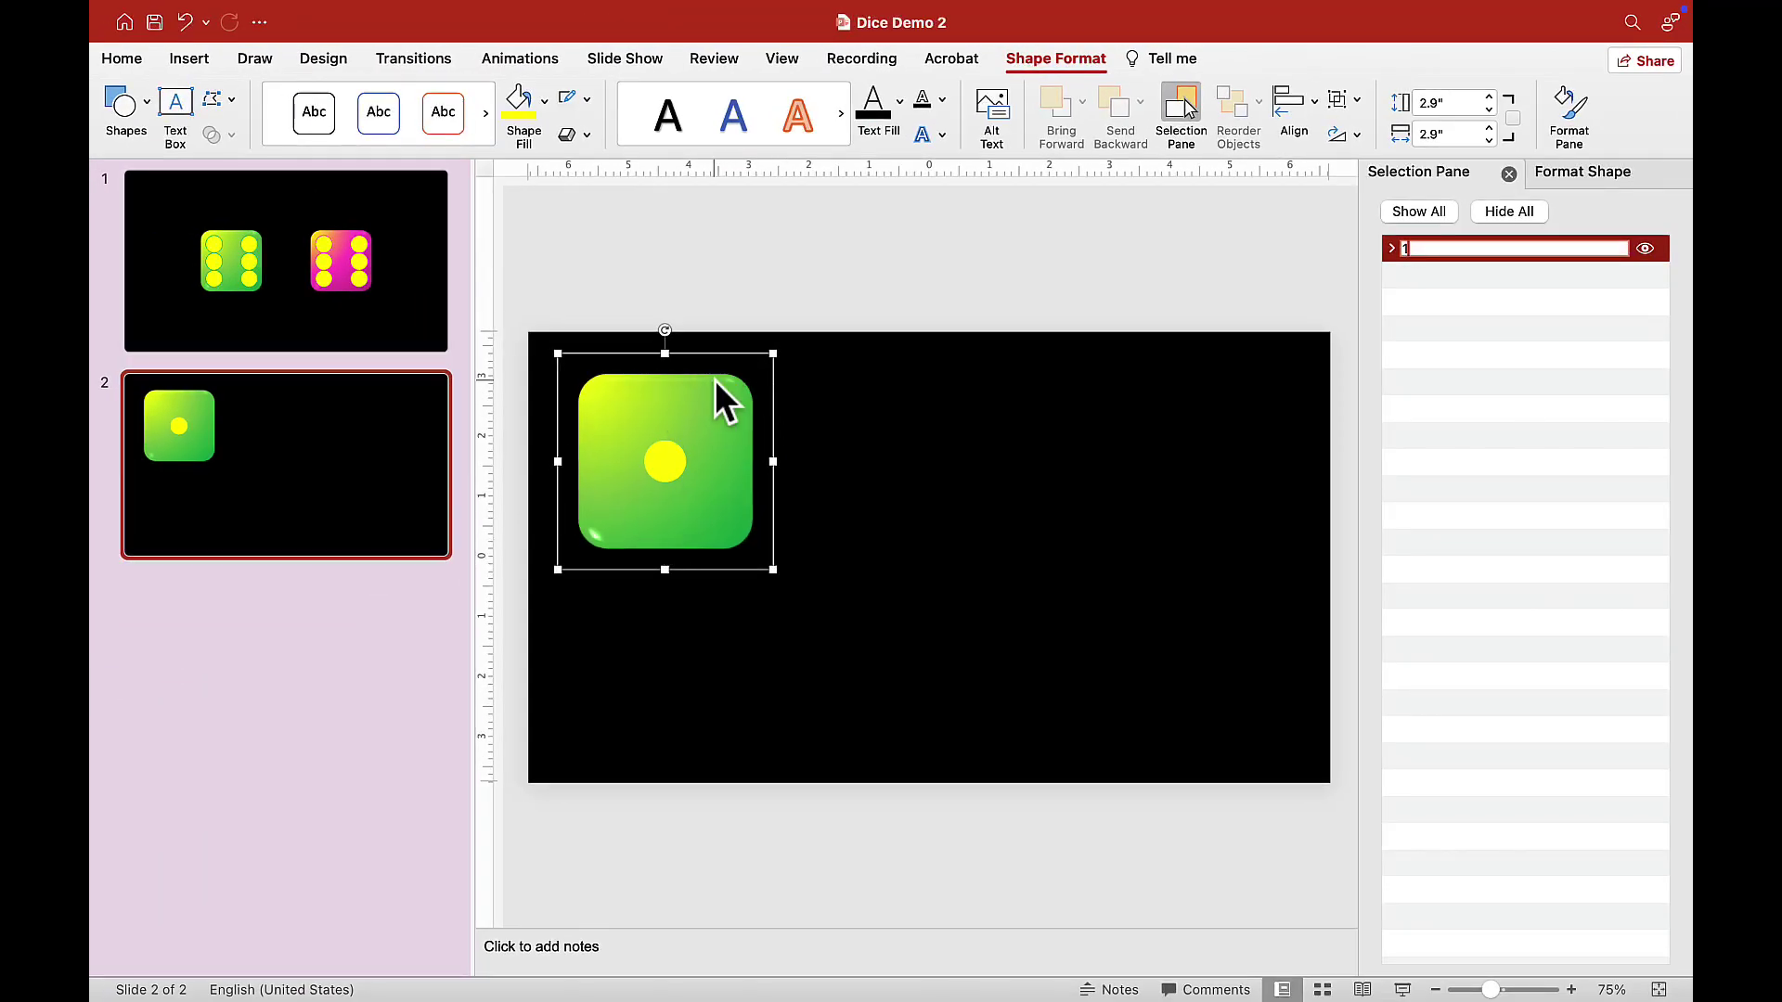
right_click(715, 380)
left_click(787, 429)
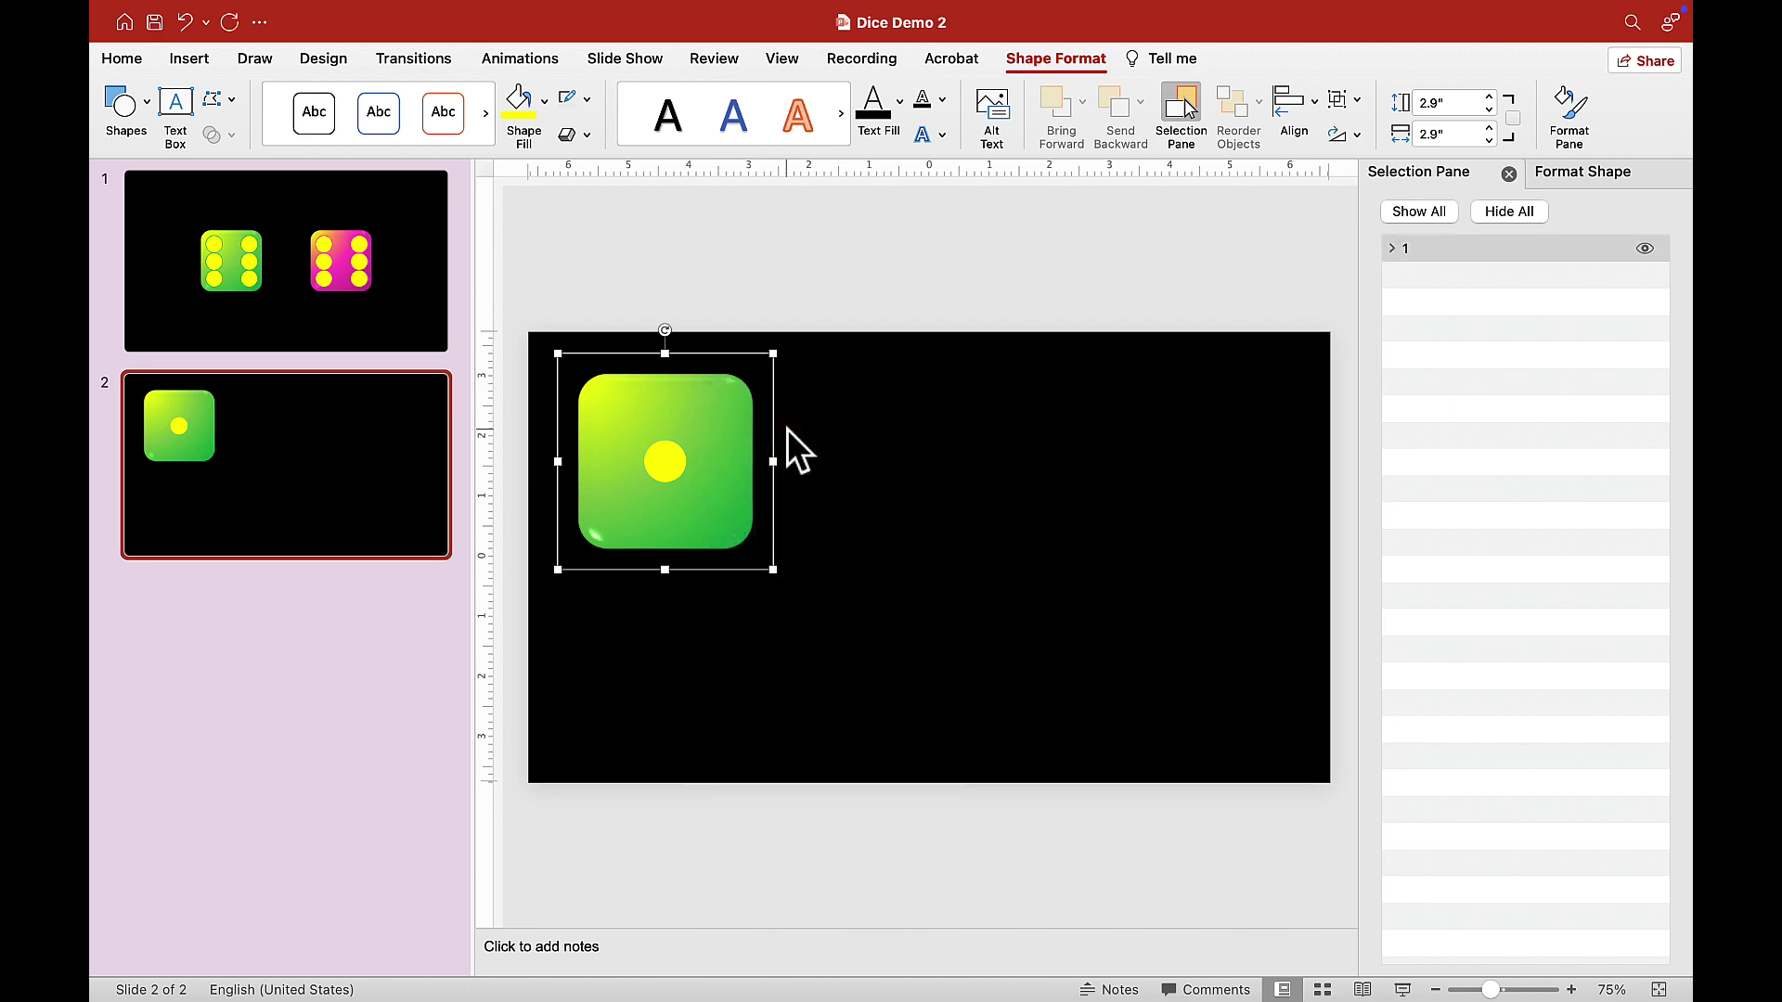
Paste a copy of the first die to its right and ungroup it.
right_click(854, 425)
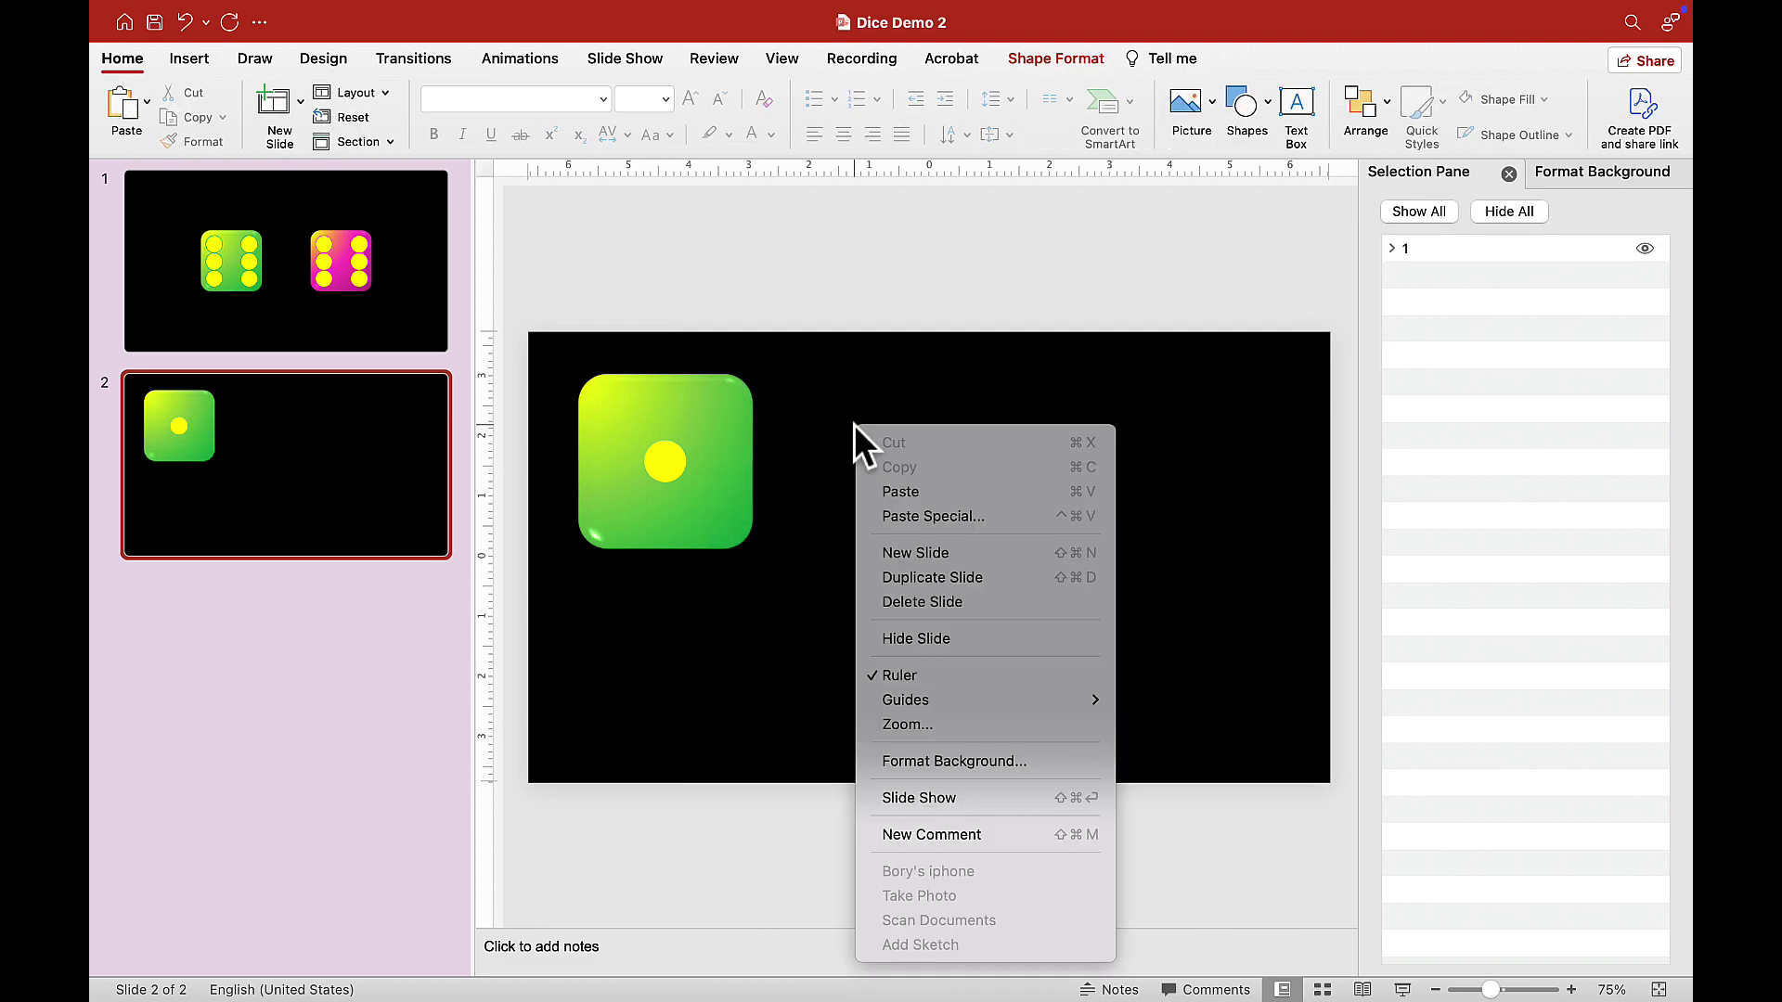
left_click(921, 493)
left_click_drag(708, 477, 914, 423)
right_click(913, 422)
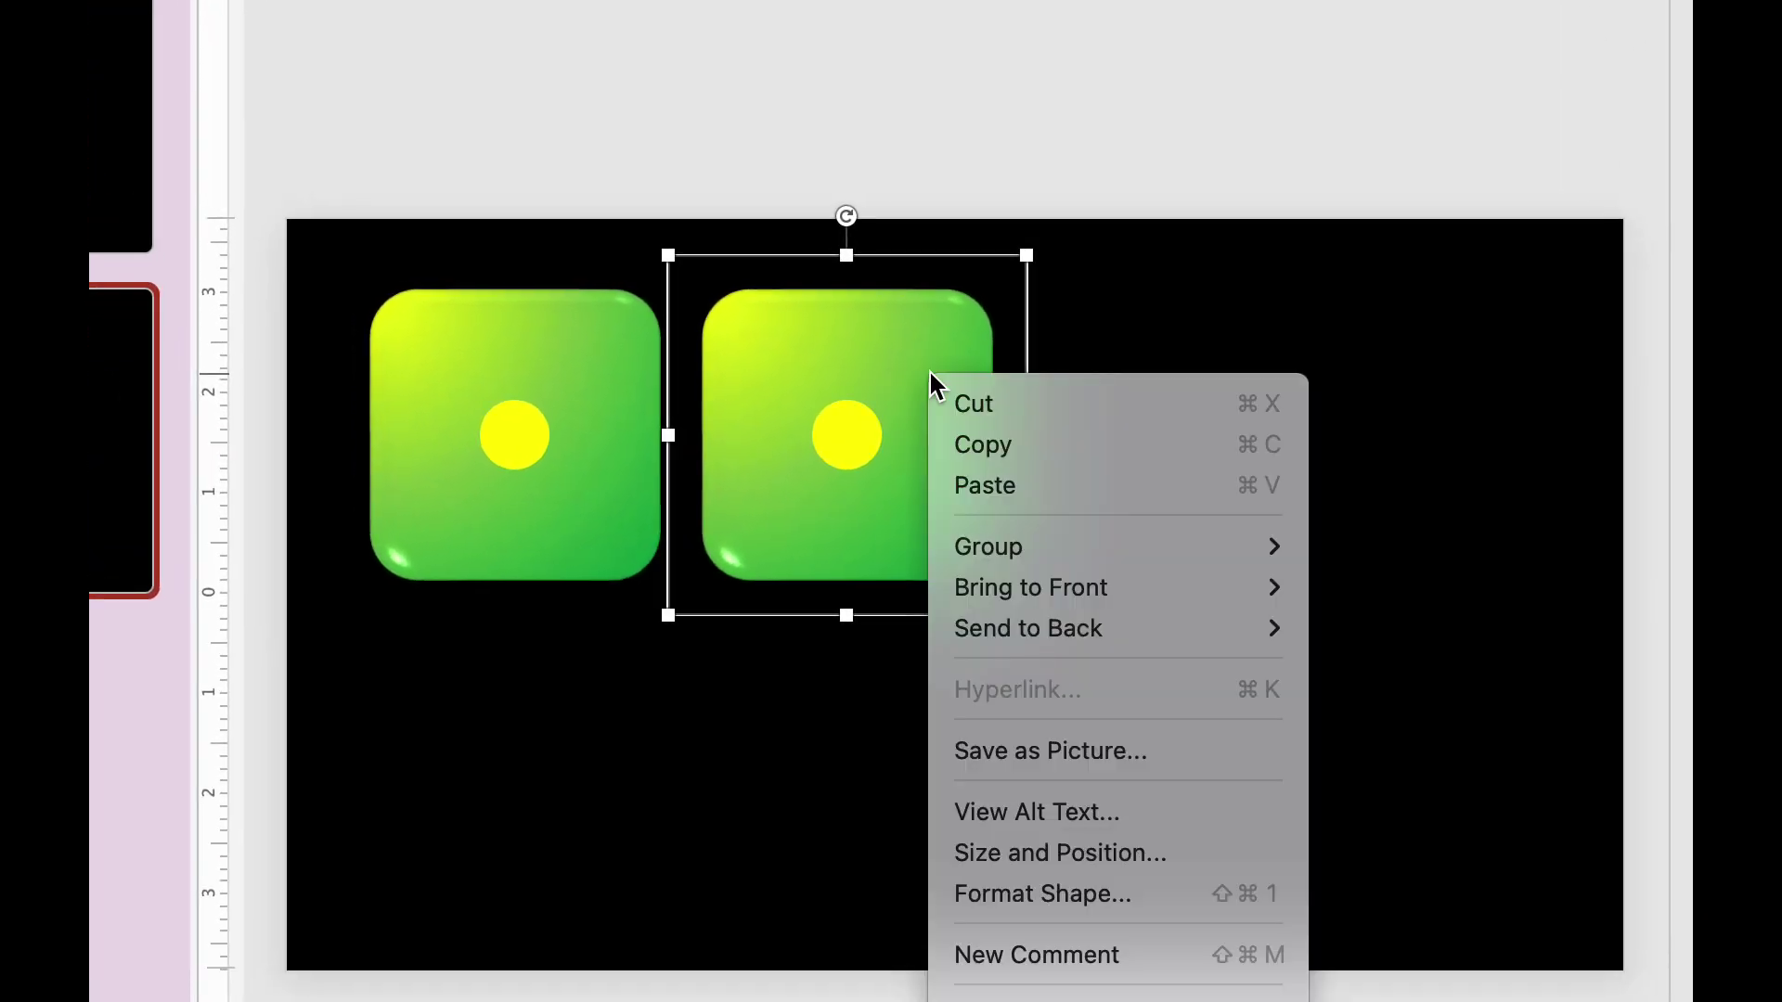
mouse_move(1126, 557)
left_click(1369, 647)
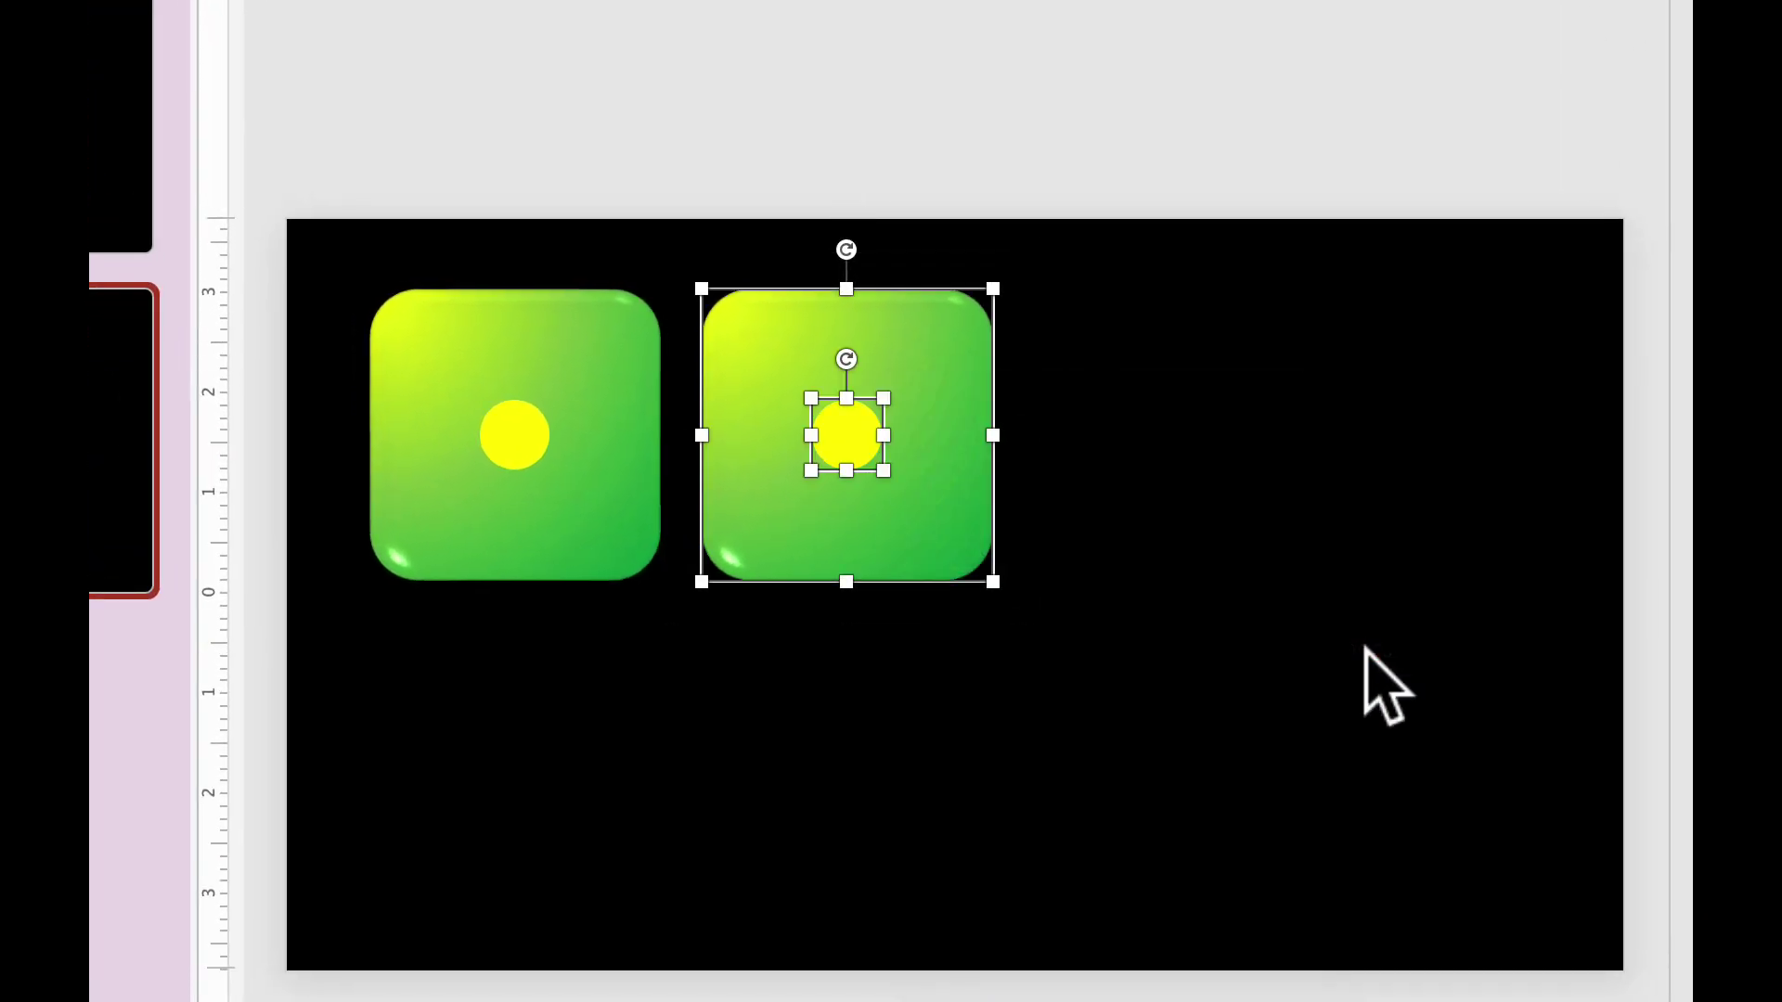
left_click(1095, 431)
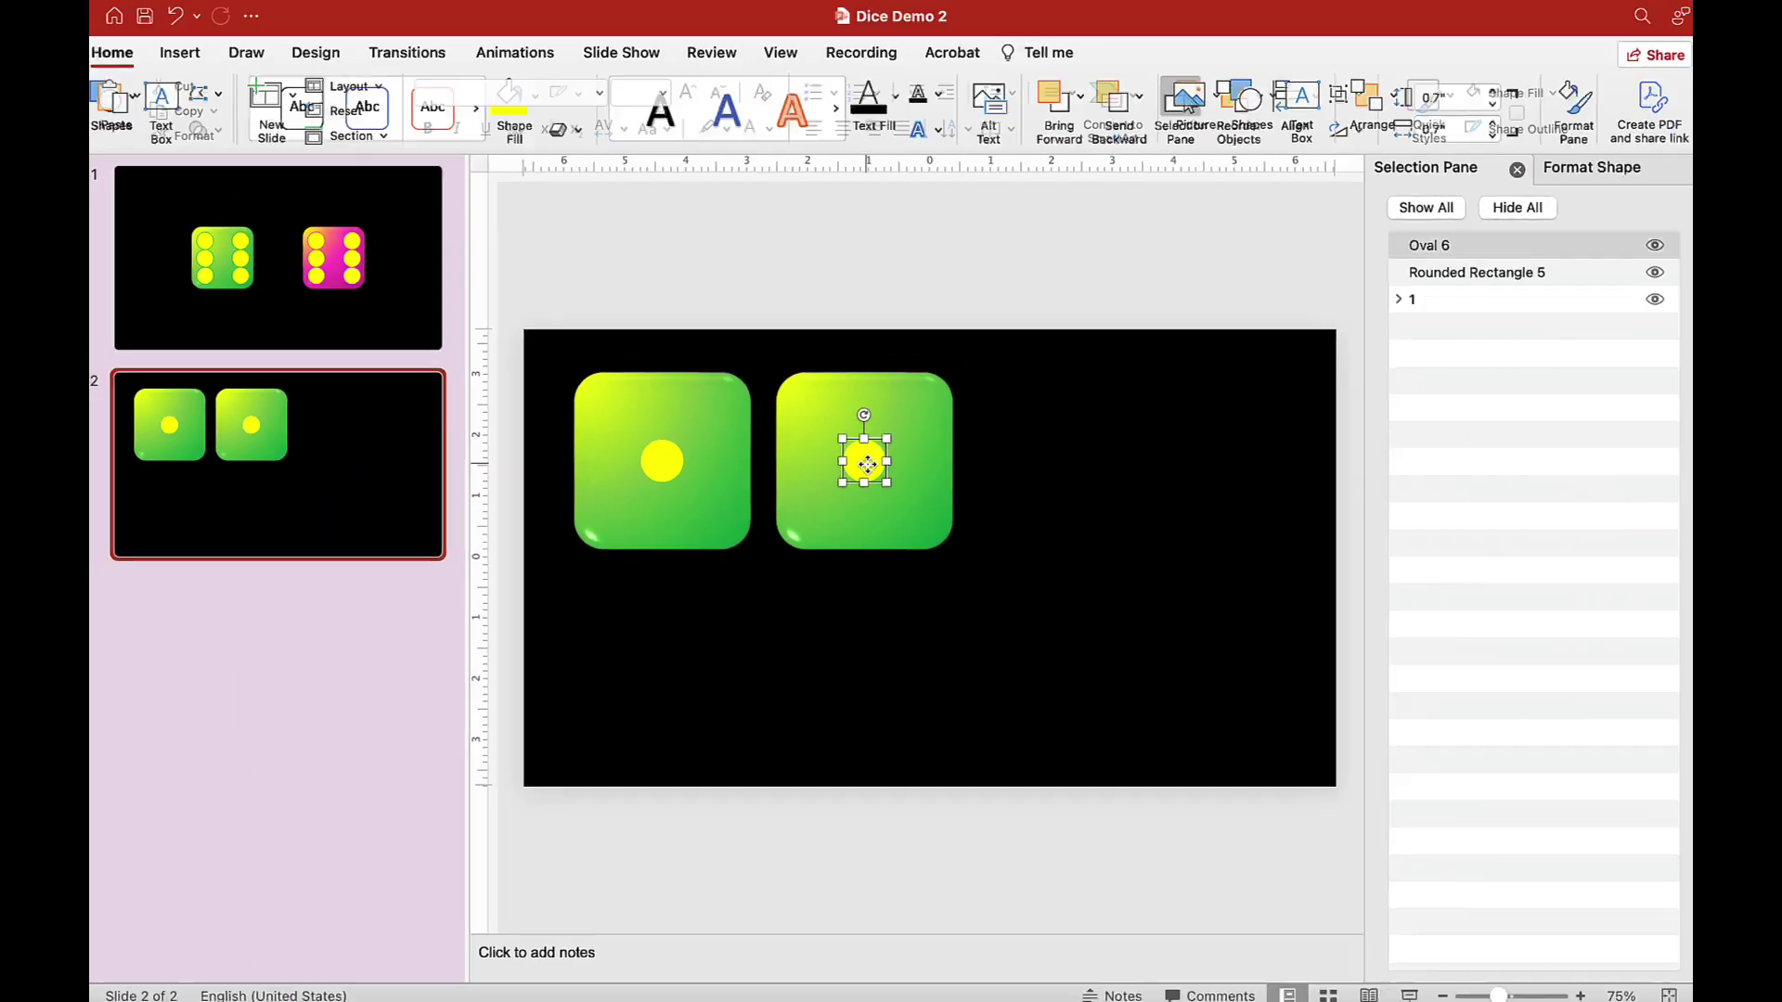
Arrange two yellow pips diagonally on the copied die, upper-left and lower-right.
left_click(857, 453)
left_click_drag(857, 454, 820, 399)
key("super+c")
key("super+v")
left_click(873, 466)
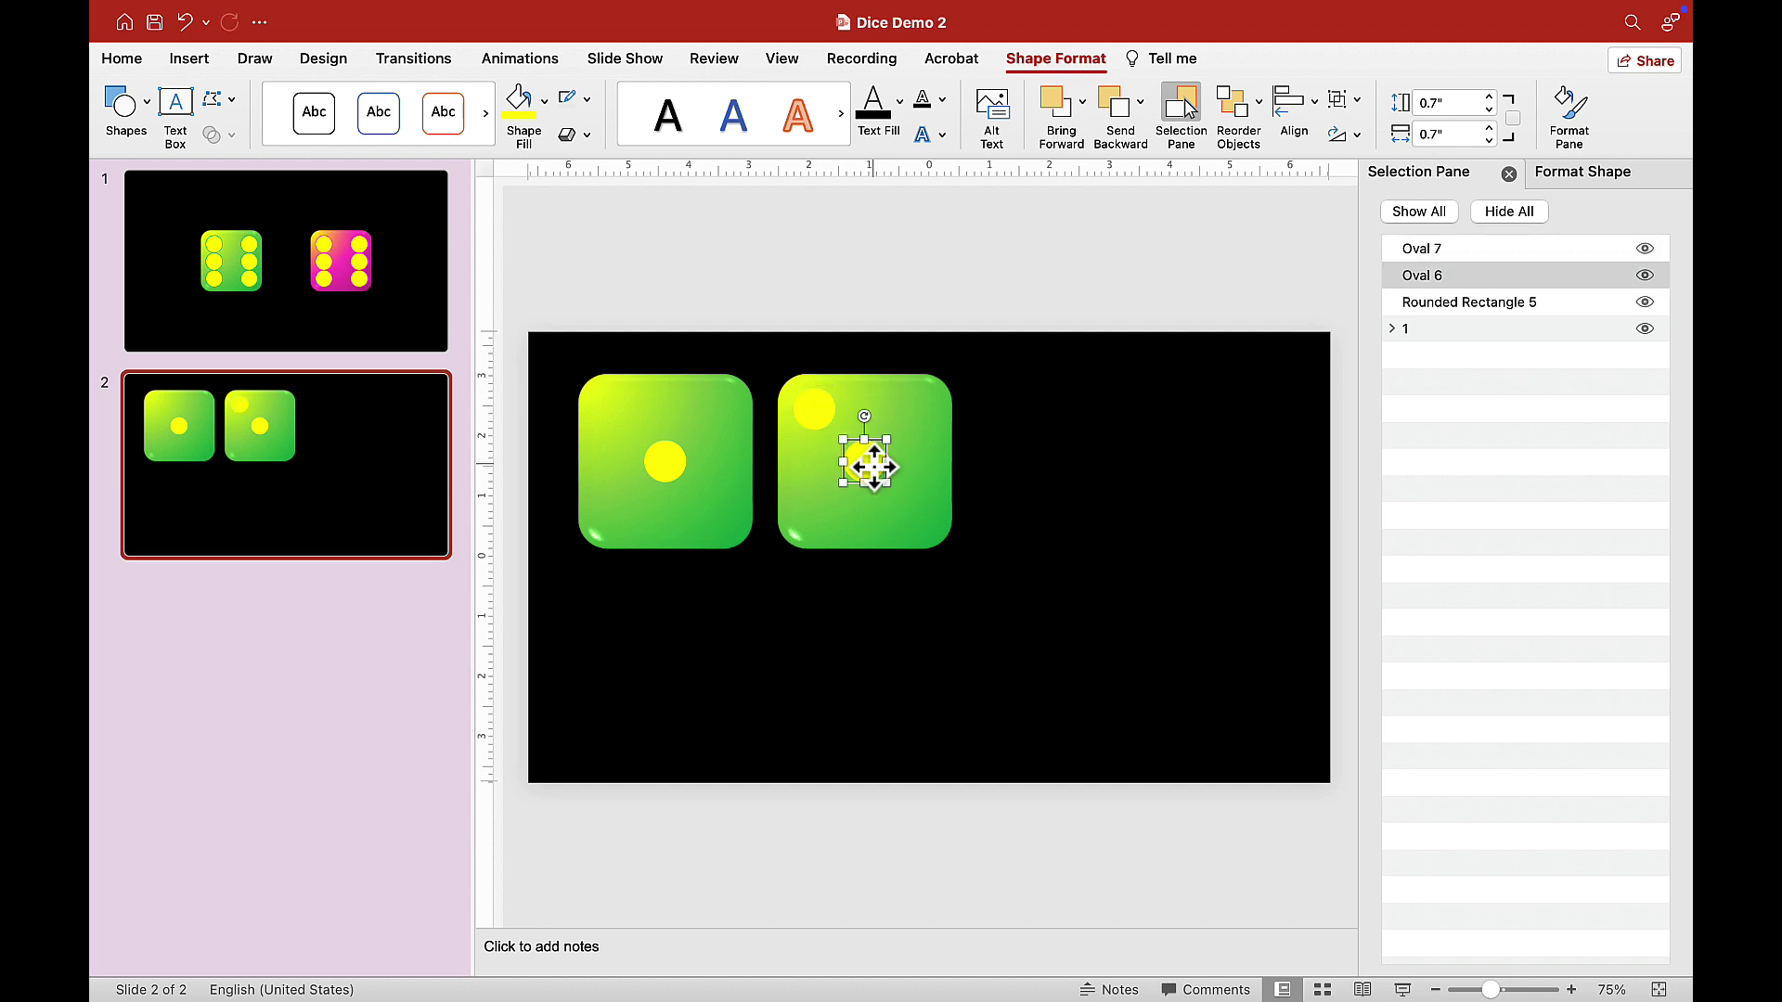
left_click_drag(873, 466, 929, 520)
Group the second die's rounded square with its two pips.
left_click(823, 406, "shift")
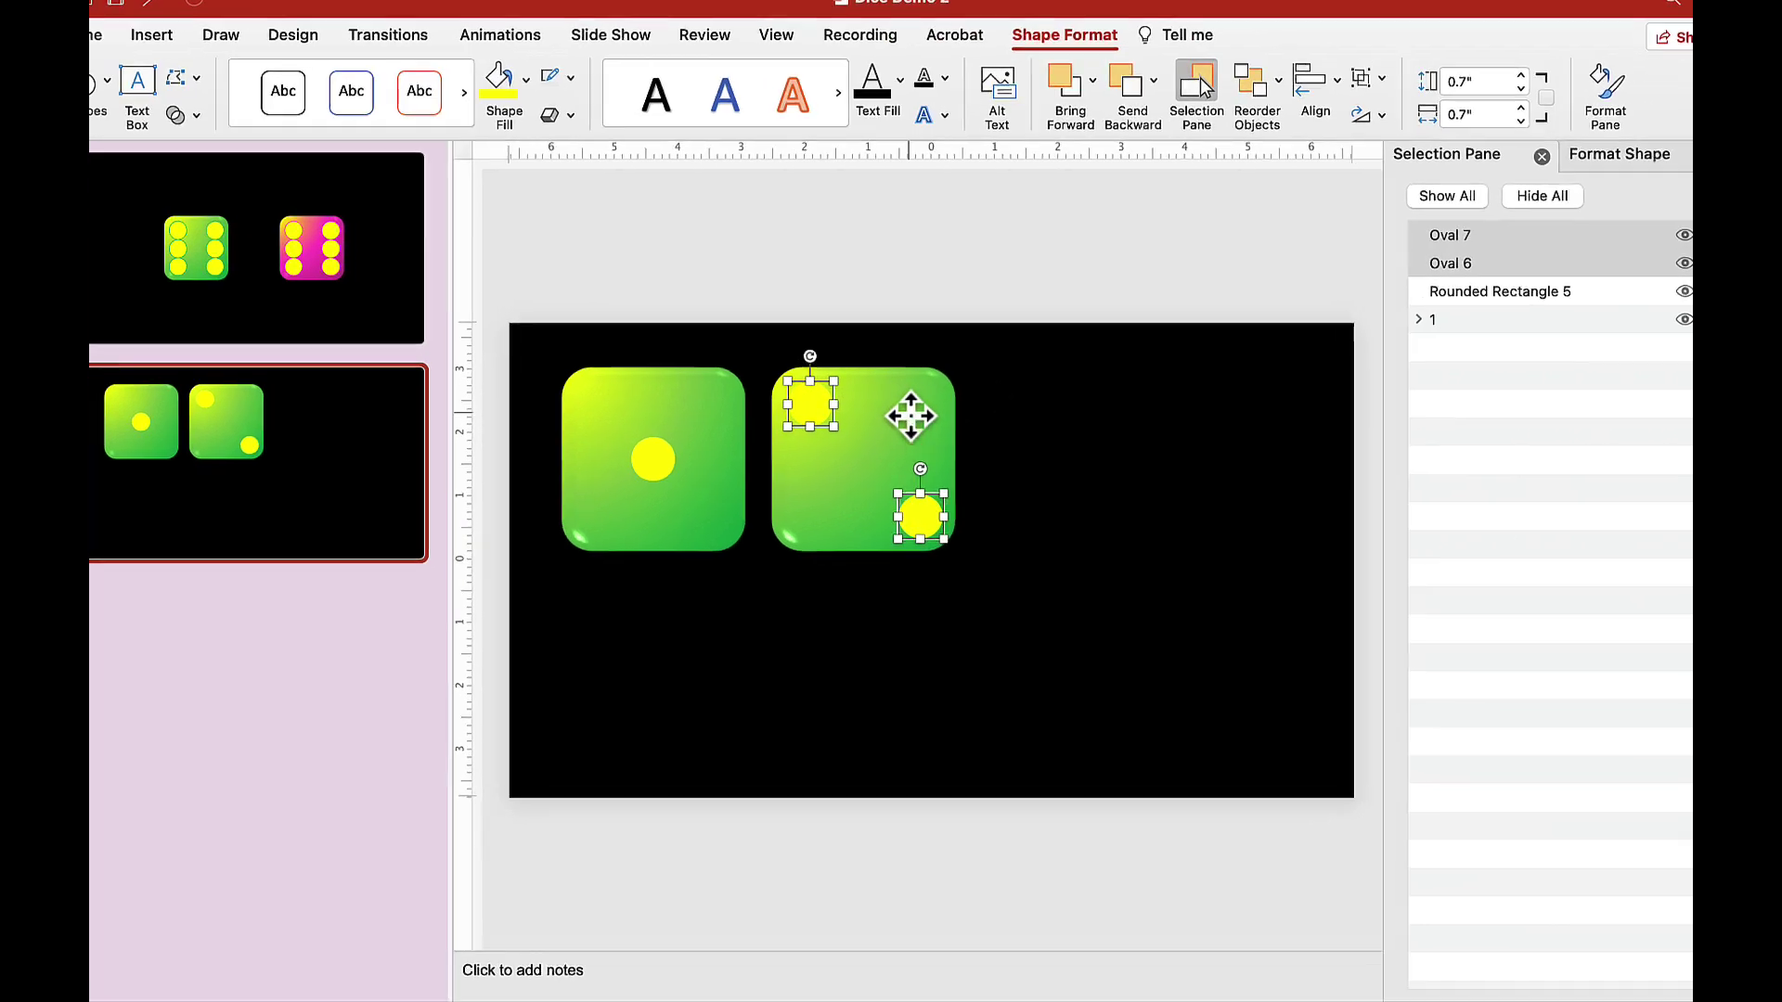
left_click(907, 417, "shift")
right_click(908, 415)
mouse_move(1216, 537)
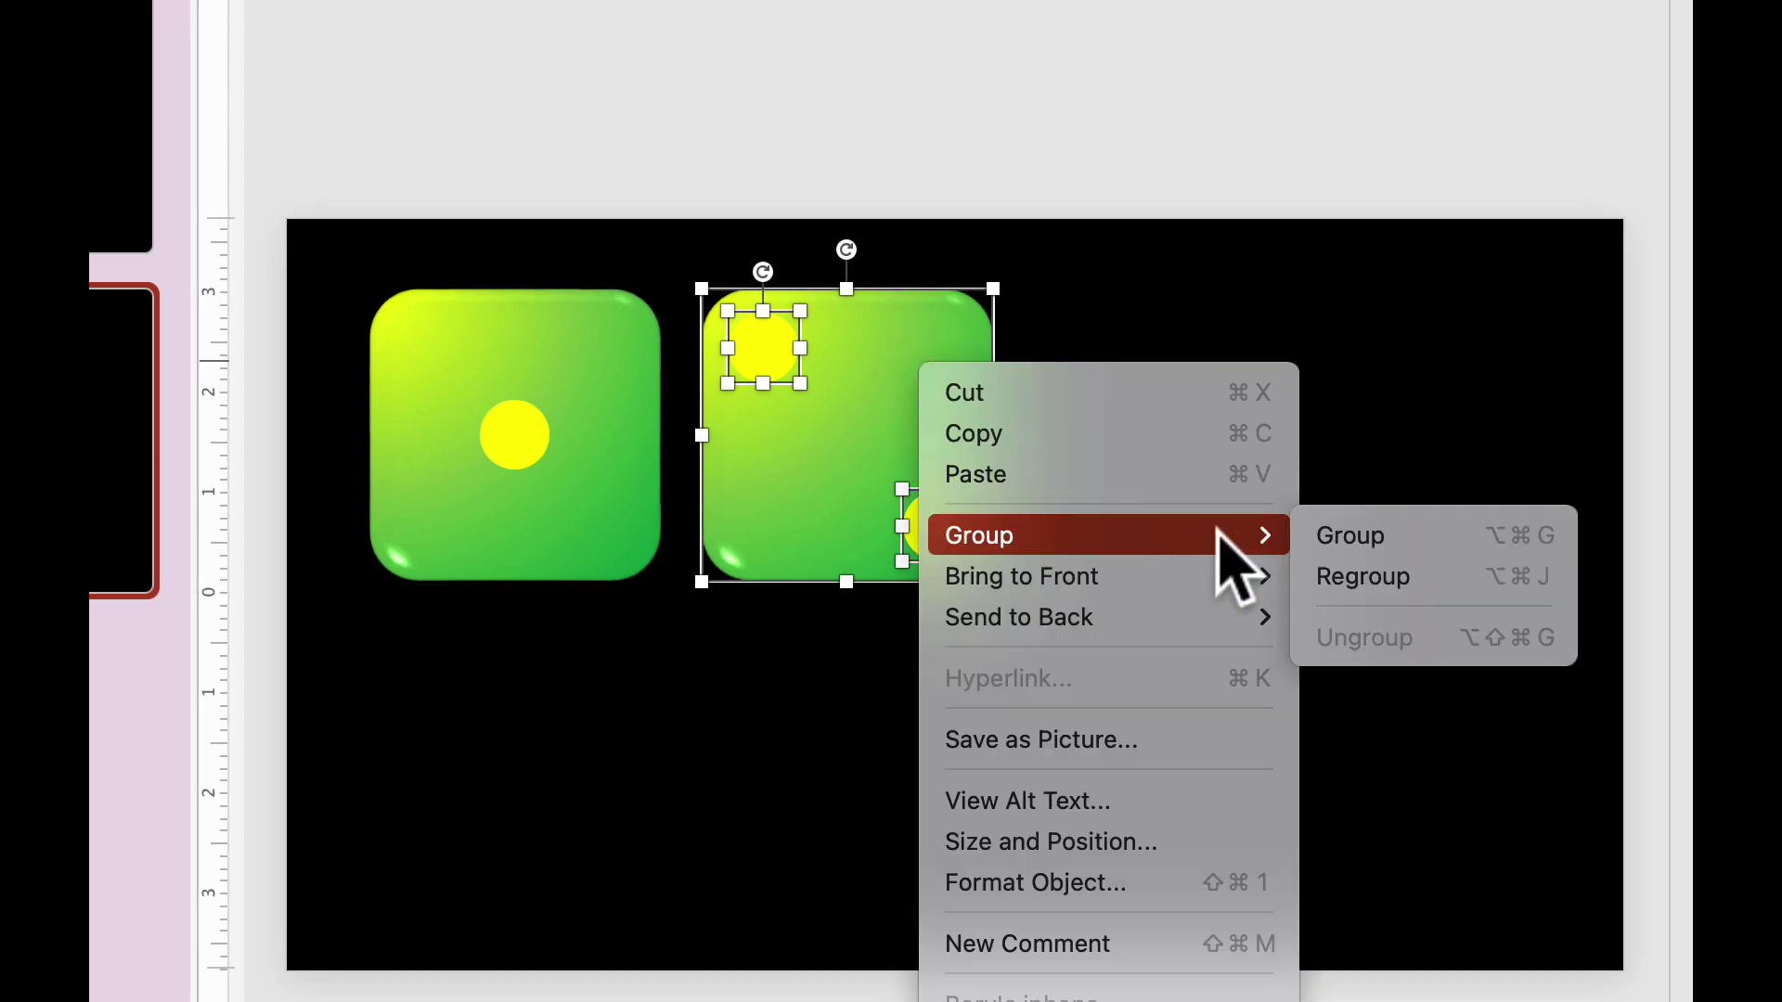
left_click(1345, 537)
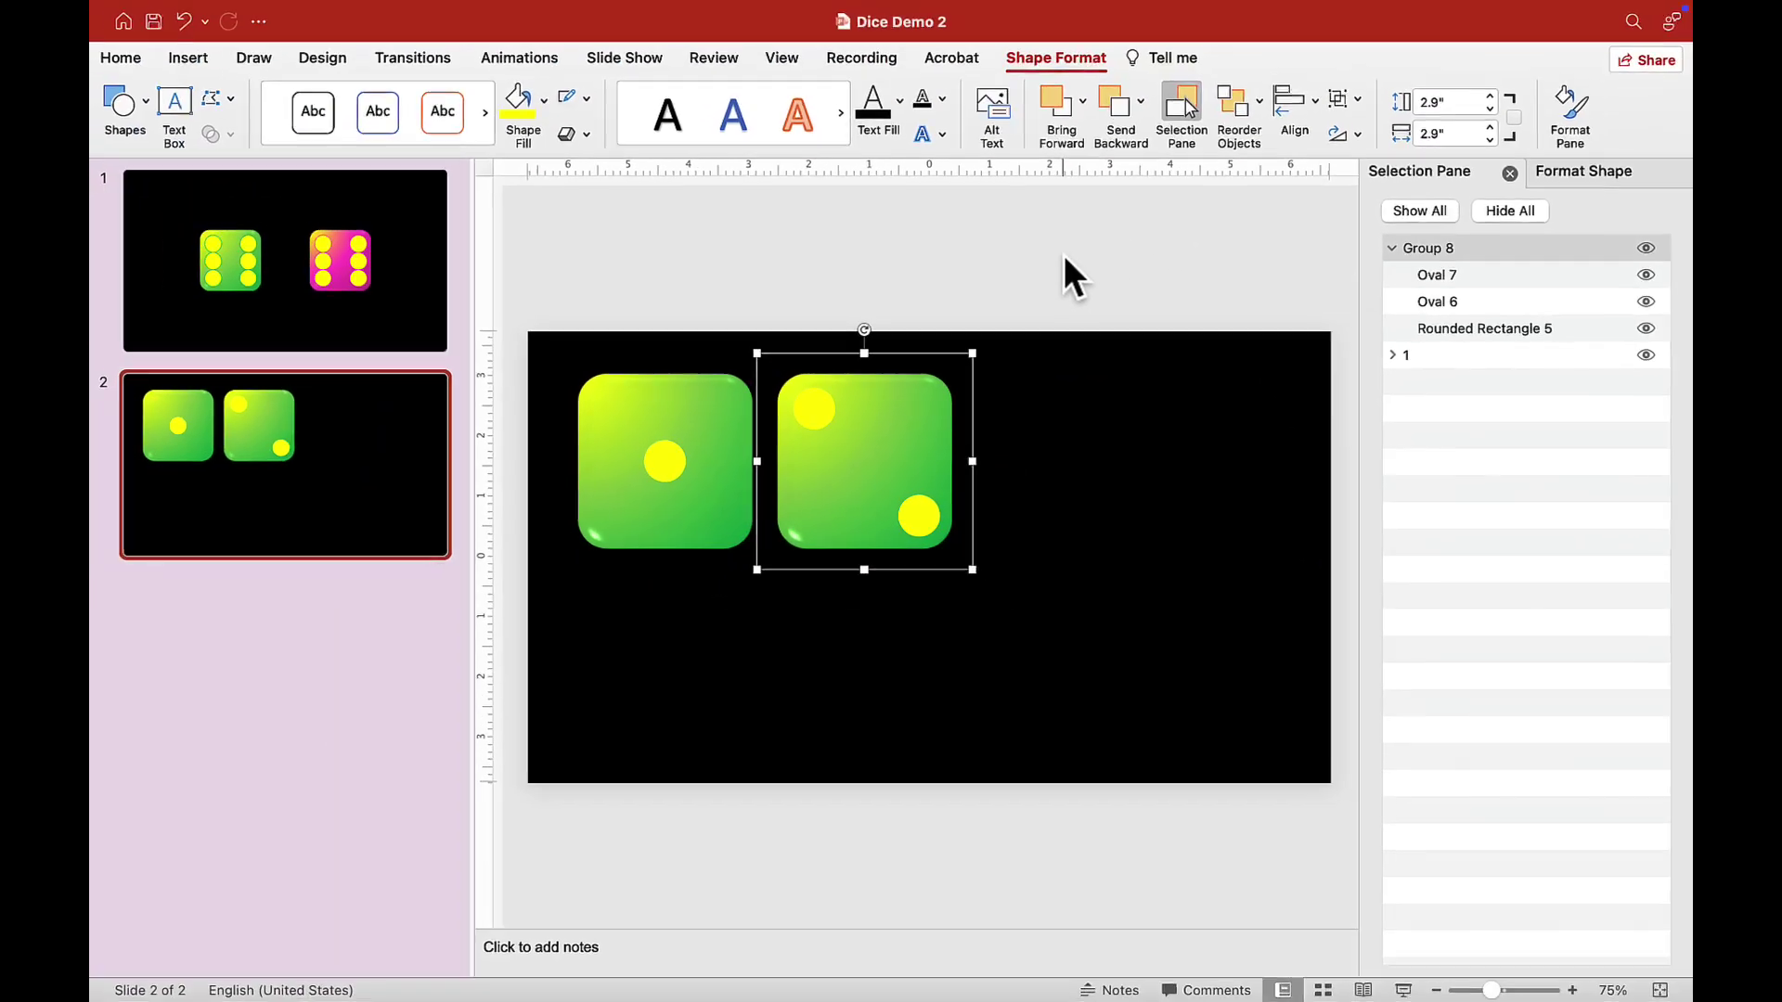
Rename the new group to '2' in the Selection Pane.
left_click(1176, 91)
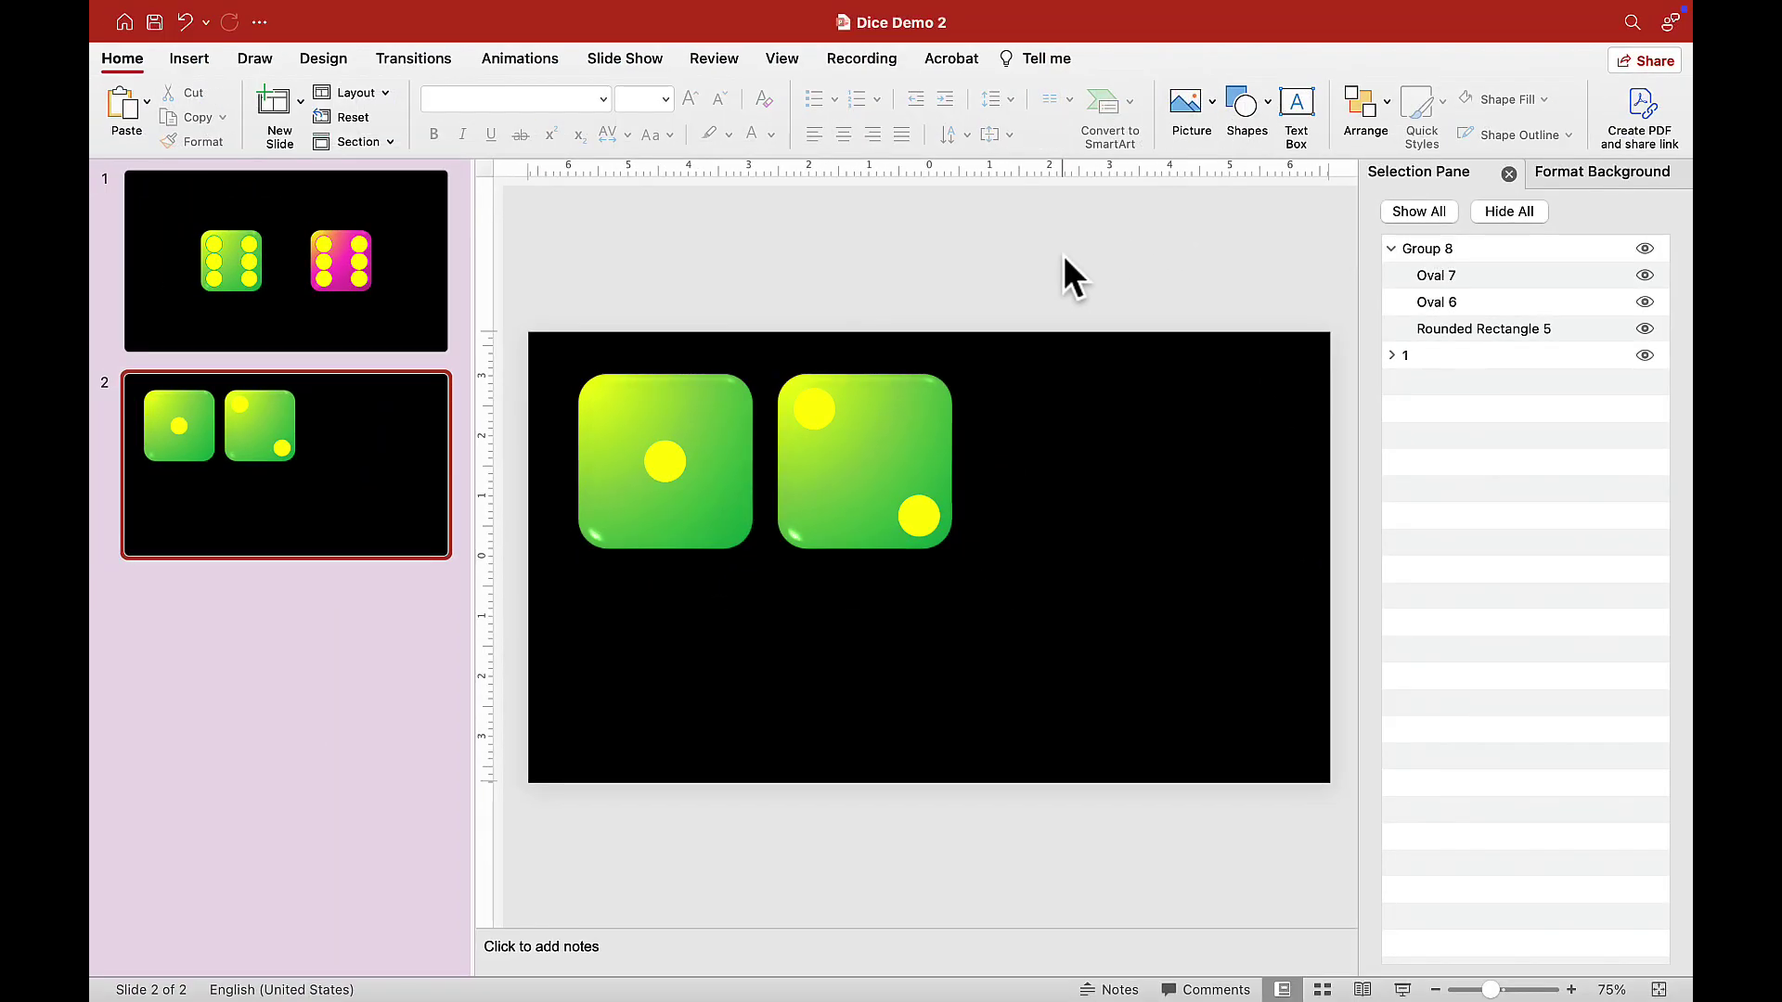
left_click(1417, 248)
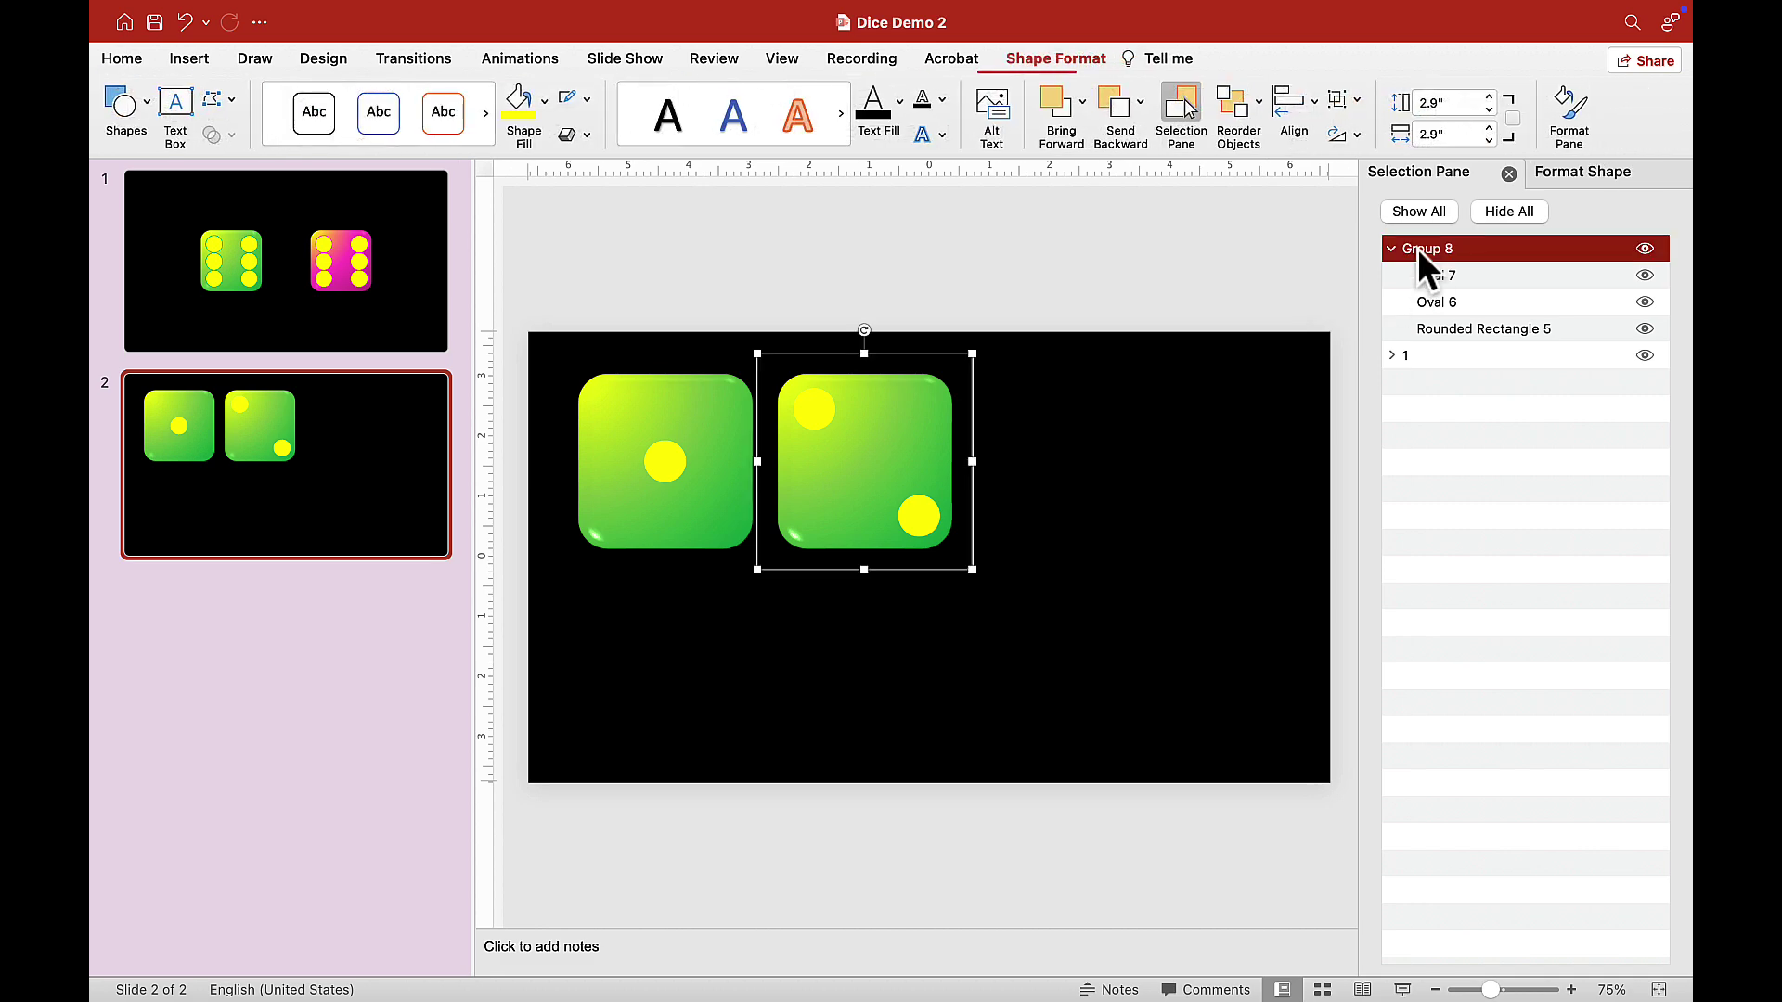
left_click(1418, 248)
type("2")
key("Return")
left_click(1115, 258)
left_click(921, 425)
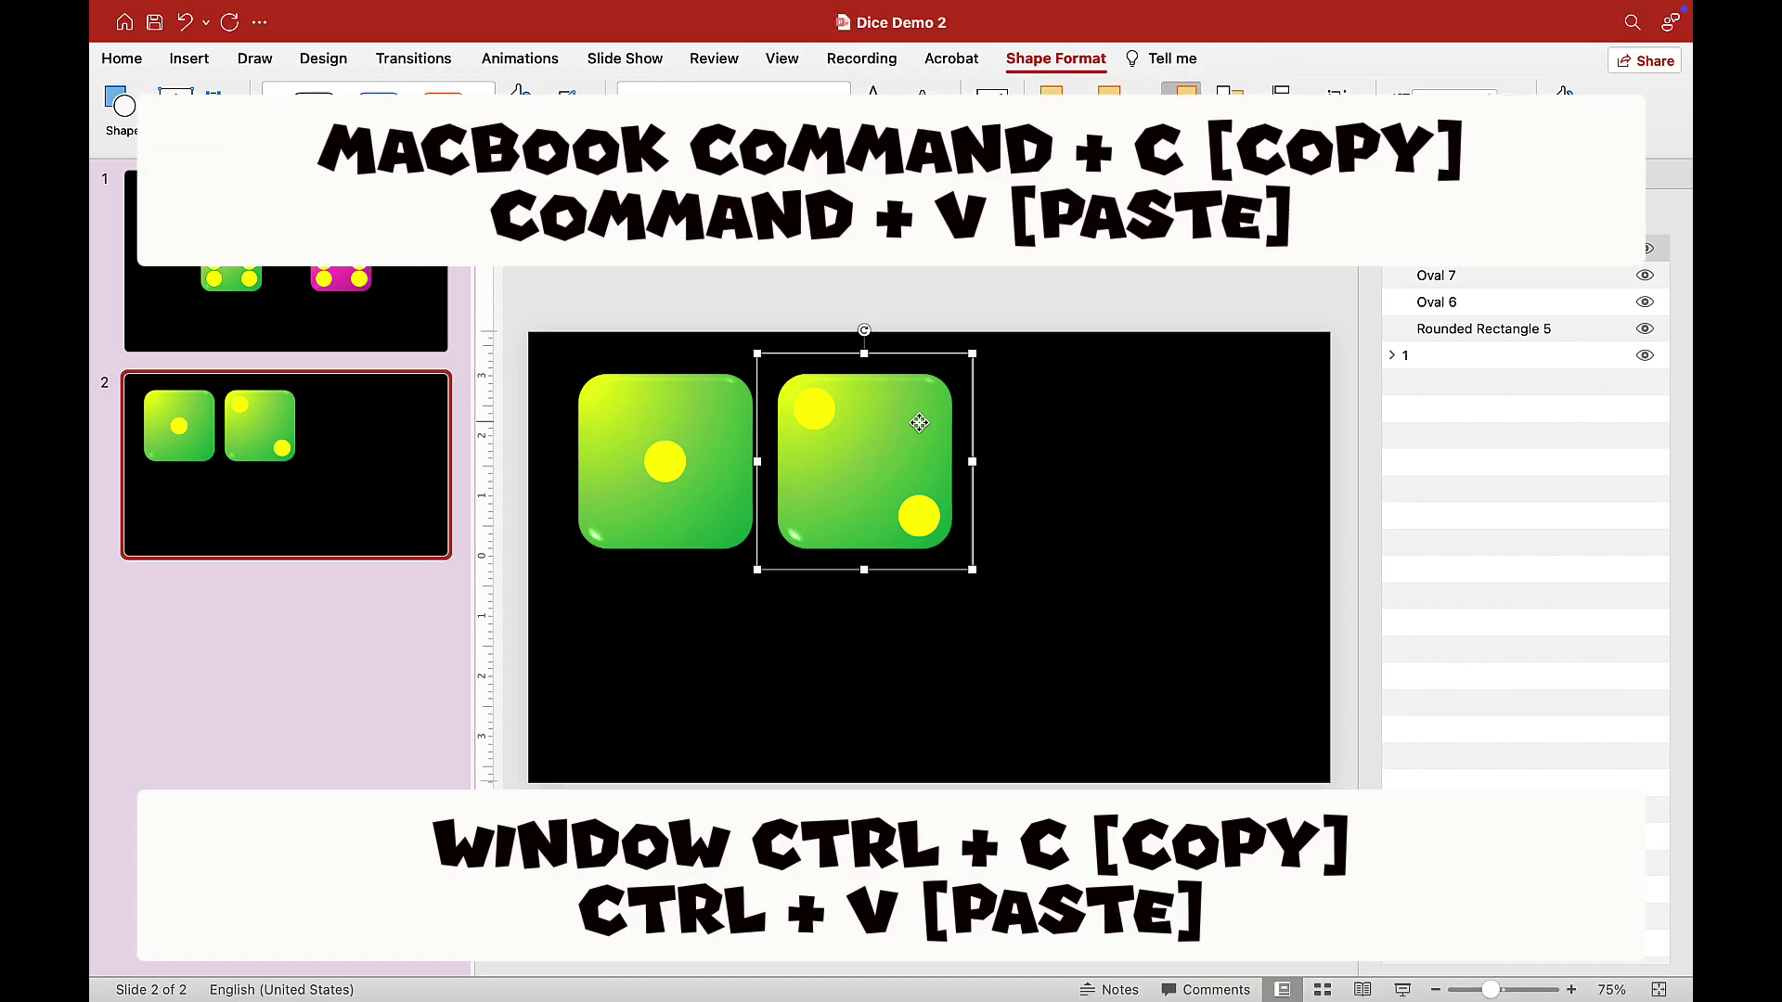
Copy the two-pip die, place it right of die 2, and ungroup it.
key("super+c")
key("super+v")
left_click_drag(912, 445, 1109, 433)
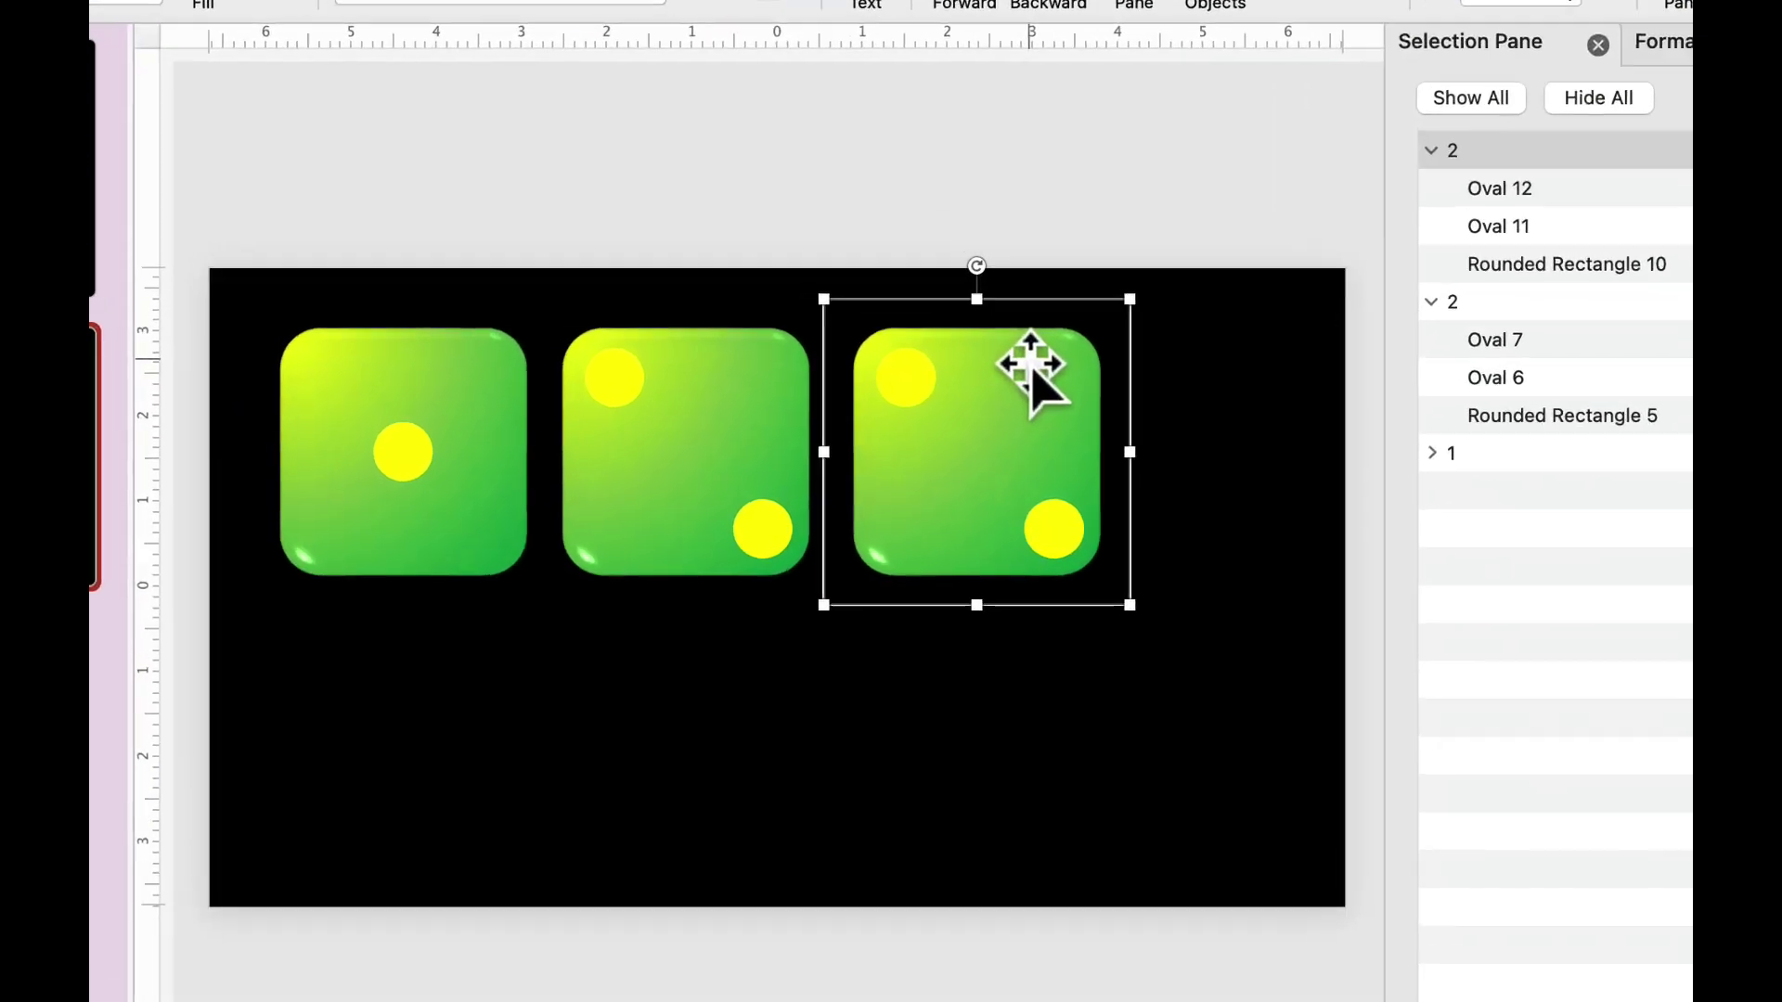
right_click(1107, 395)
mouse_move(1245, 511)
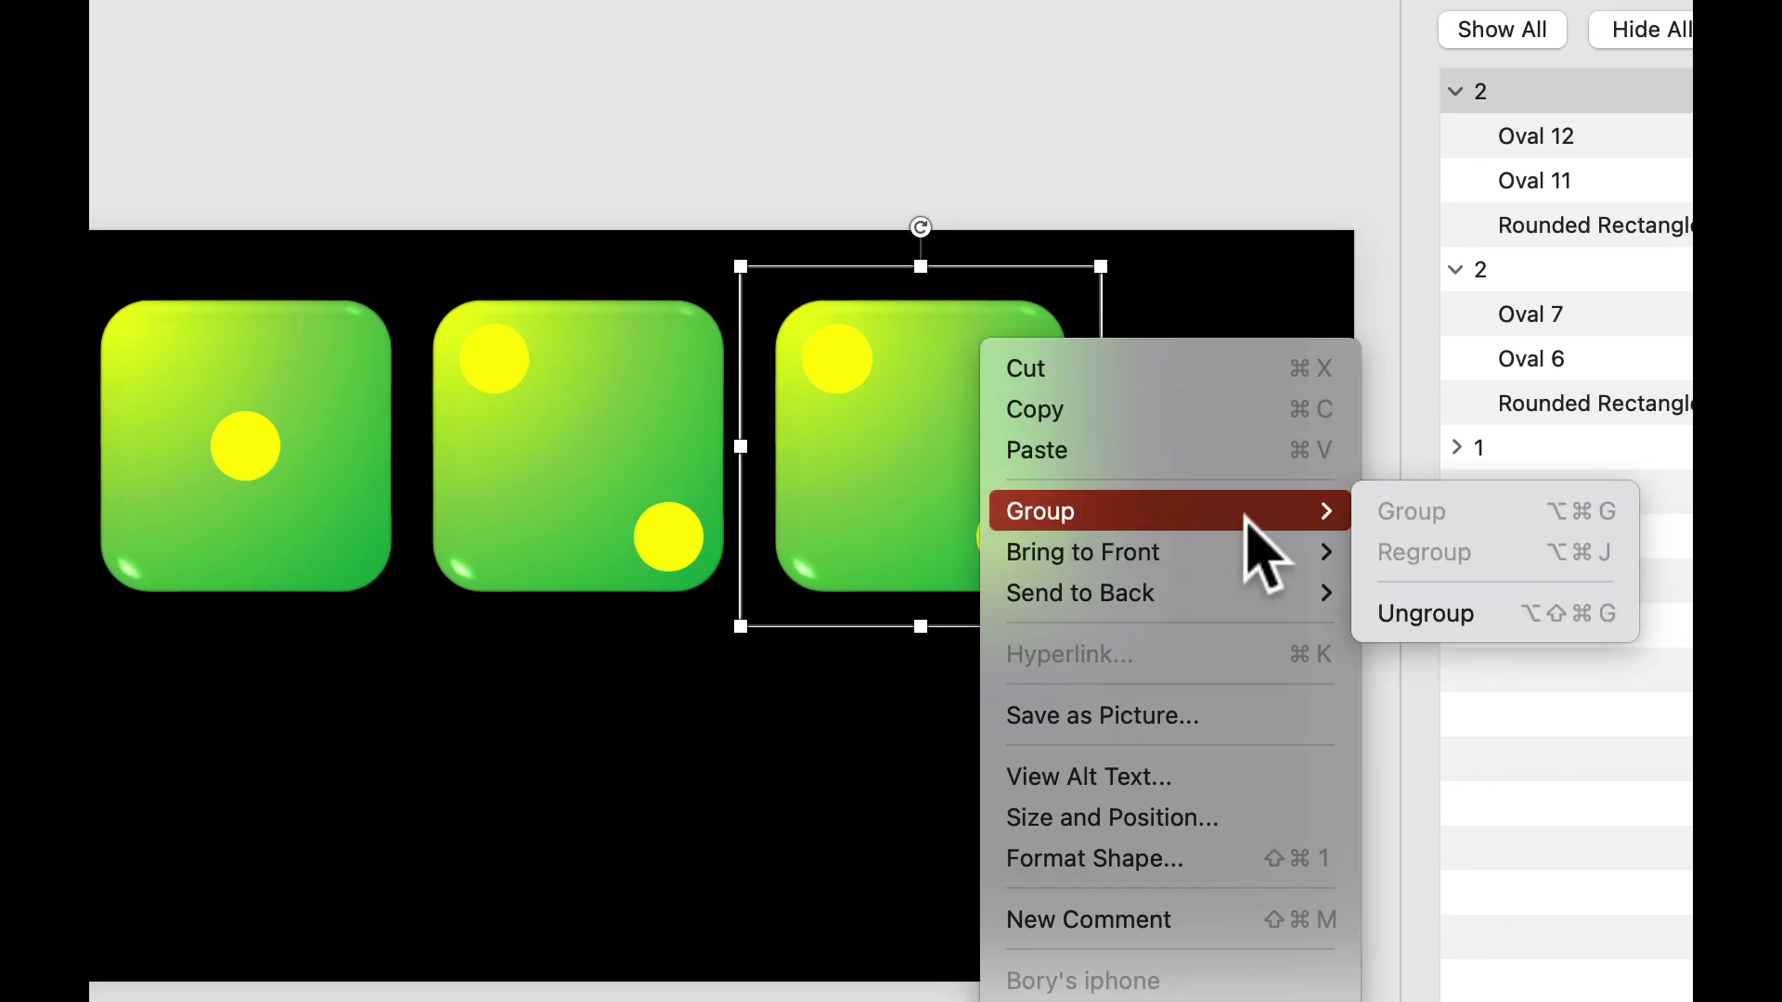
left_click(1384, 613)
left_click(1209, 193)
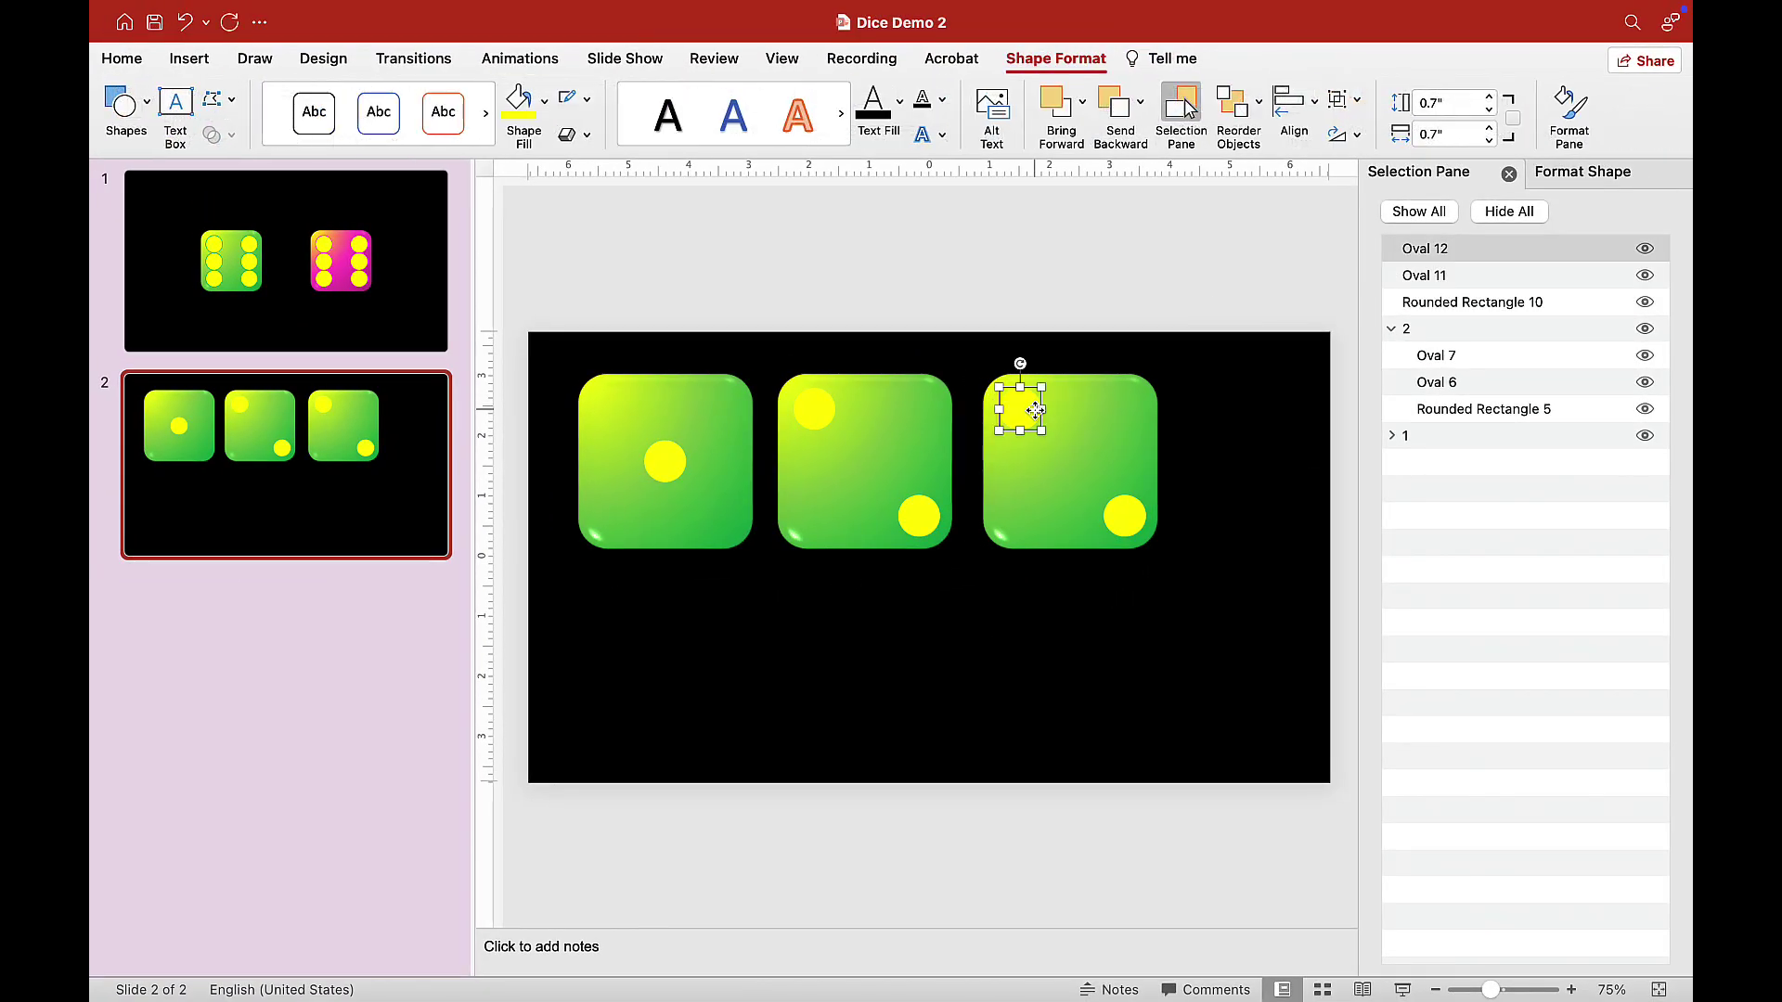
Add a third yellow pip centred horizontally and vertically on the new die.
key("super+v")
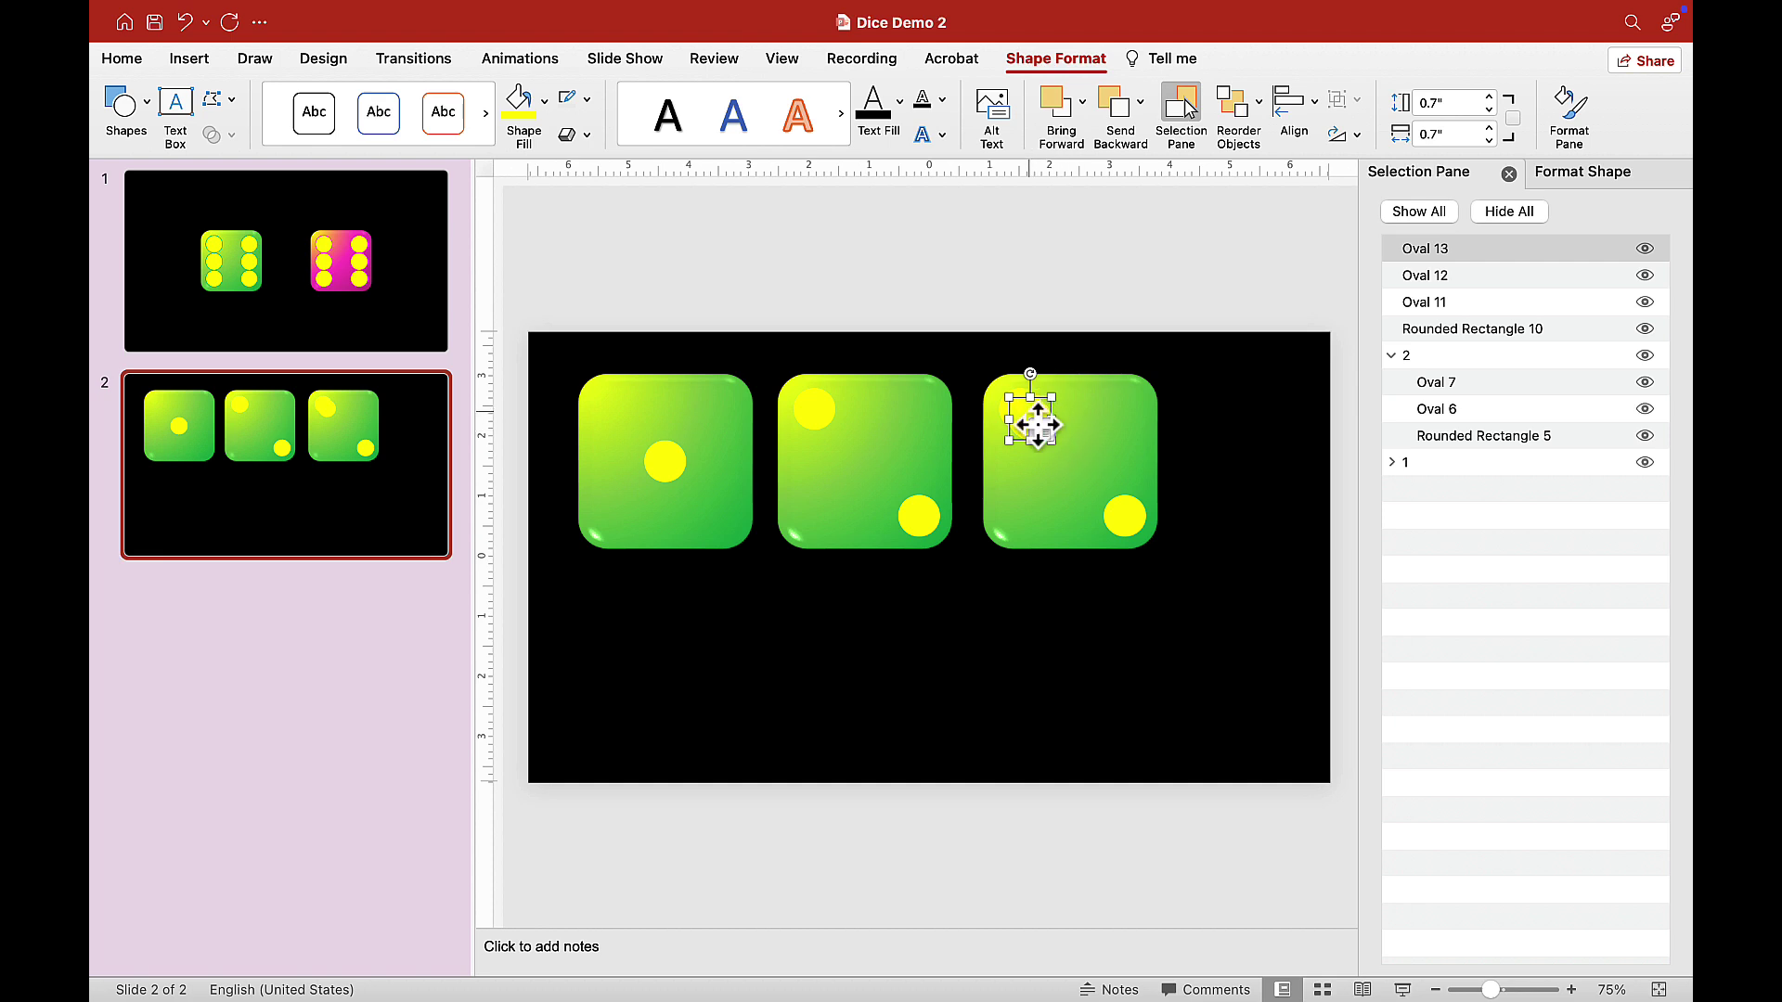
left_click_drag(1034, 418, 1074, 460)
left_click(1117, 412, "shift")
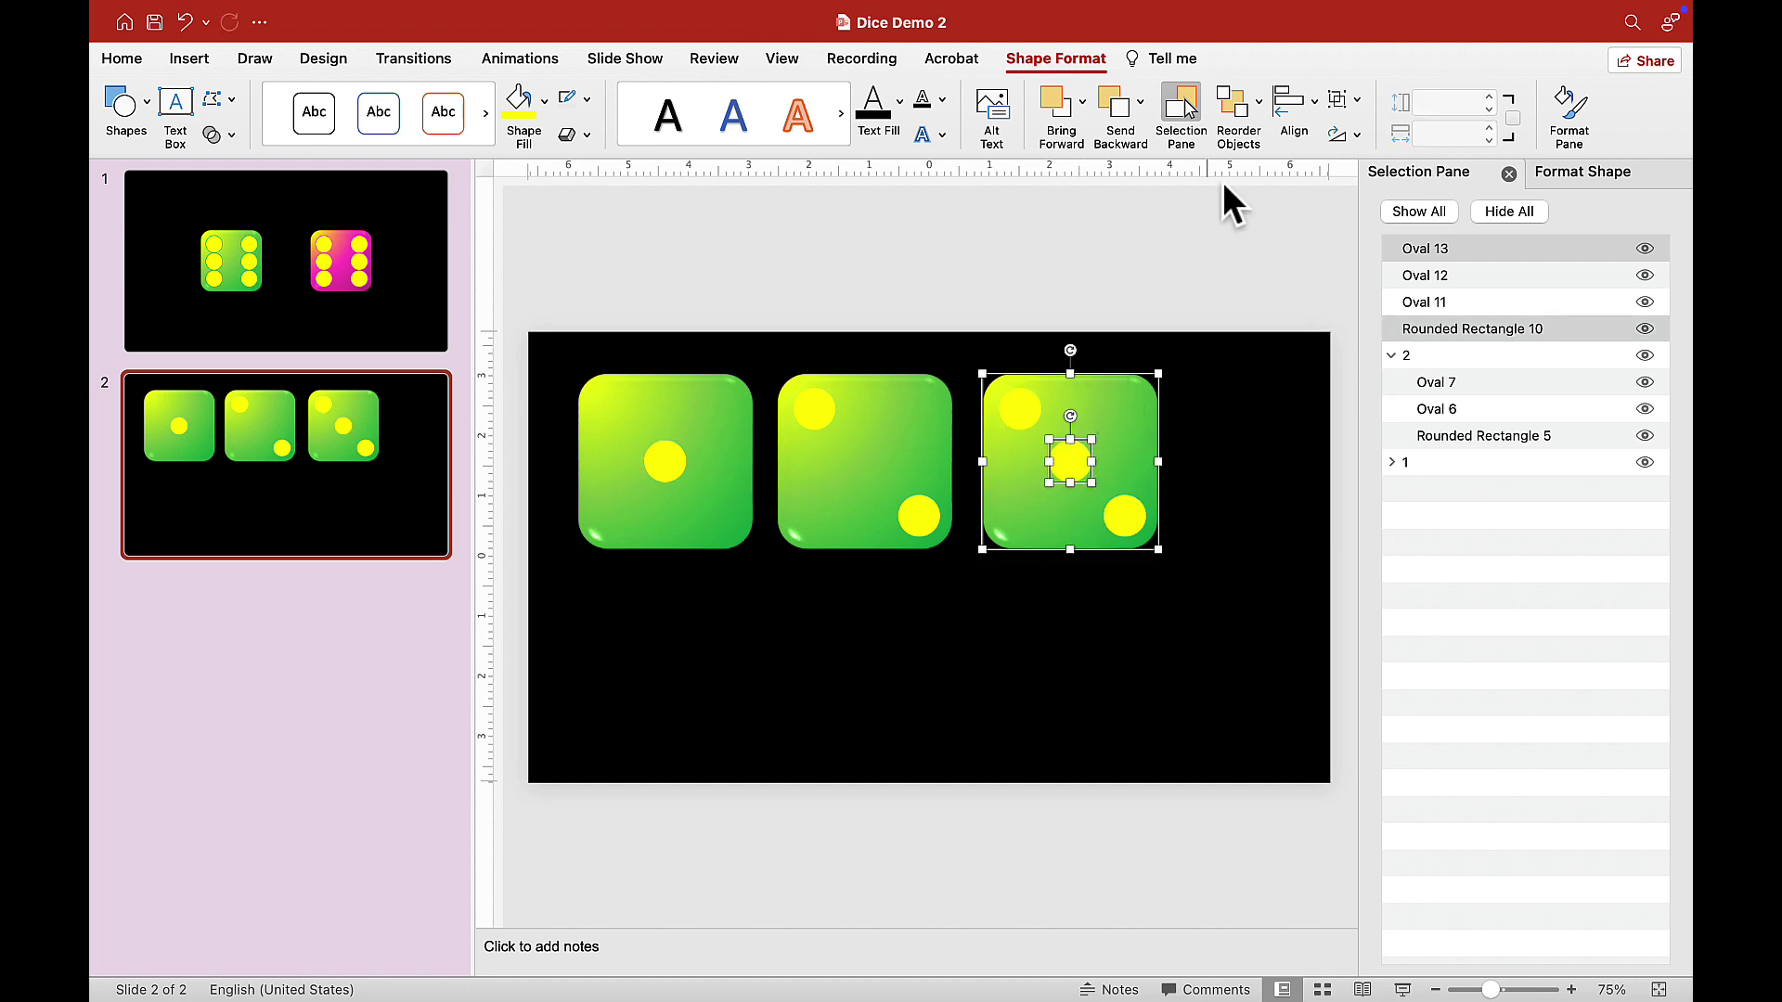
left_click(1290, 106)
left_click(1351, 191)
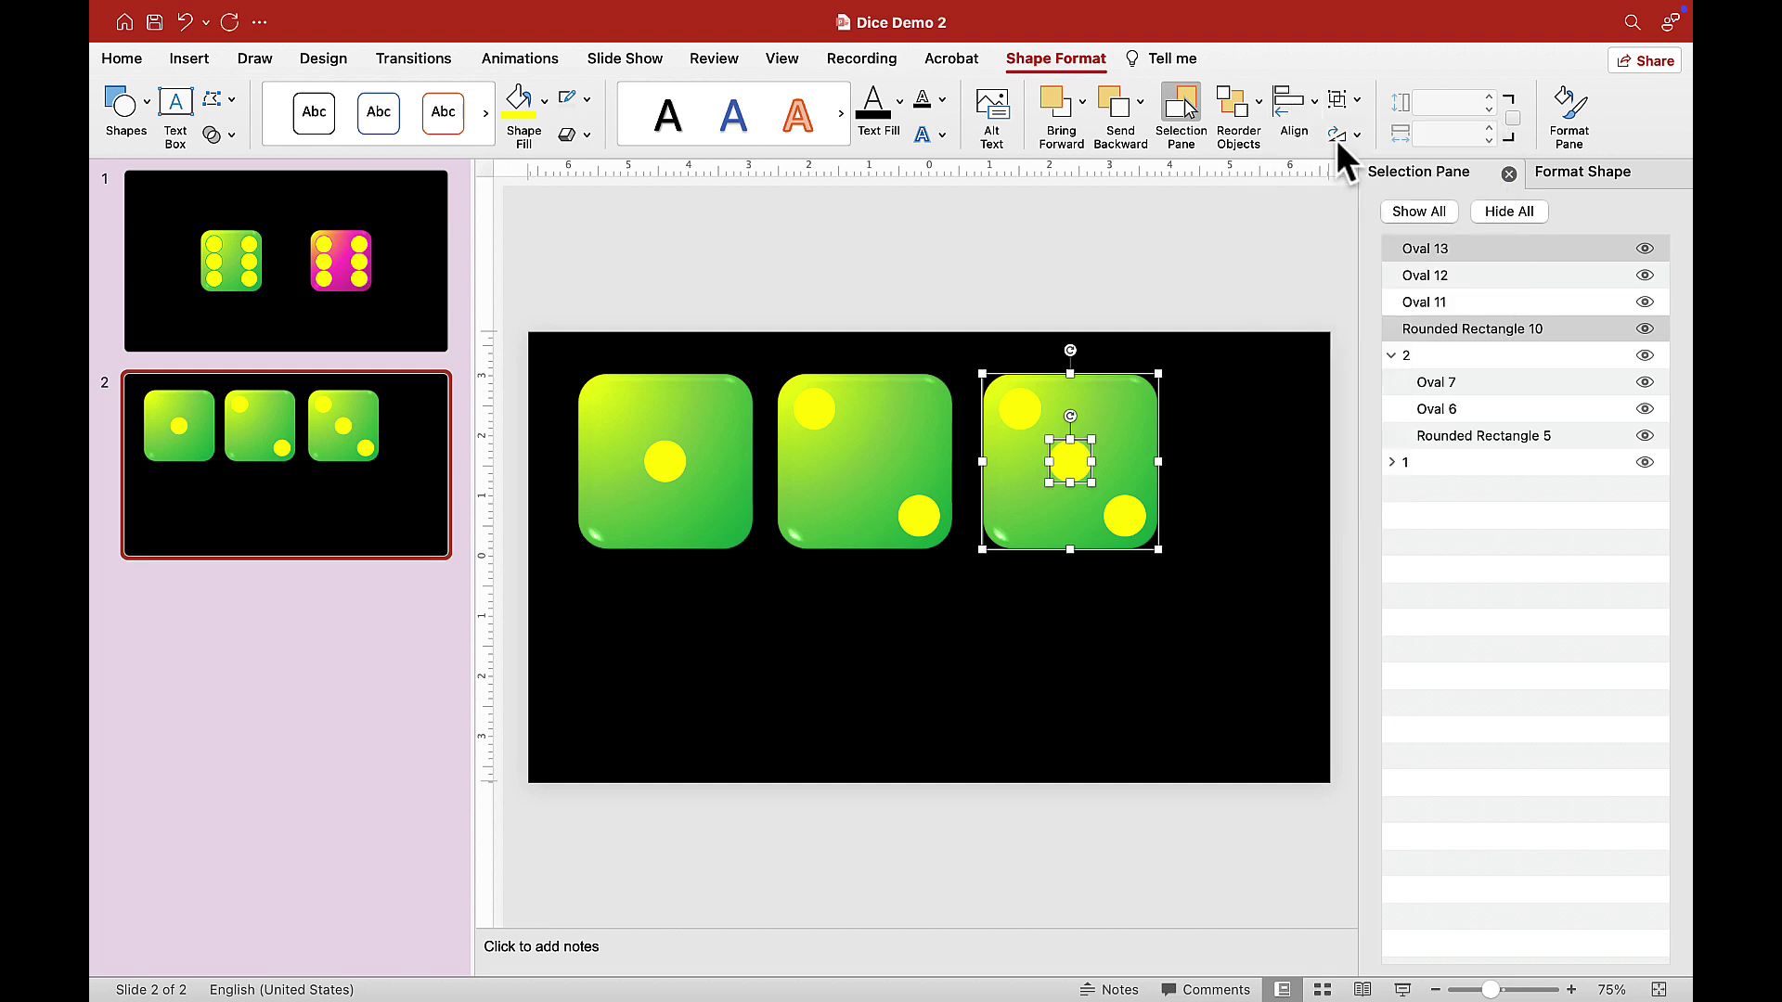
left_click(1301, 97)
left_click(1366, 310)
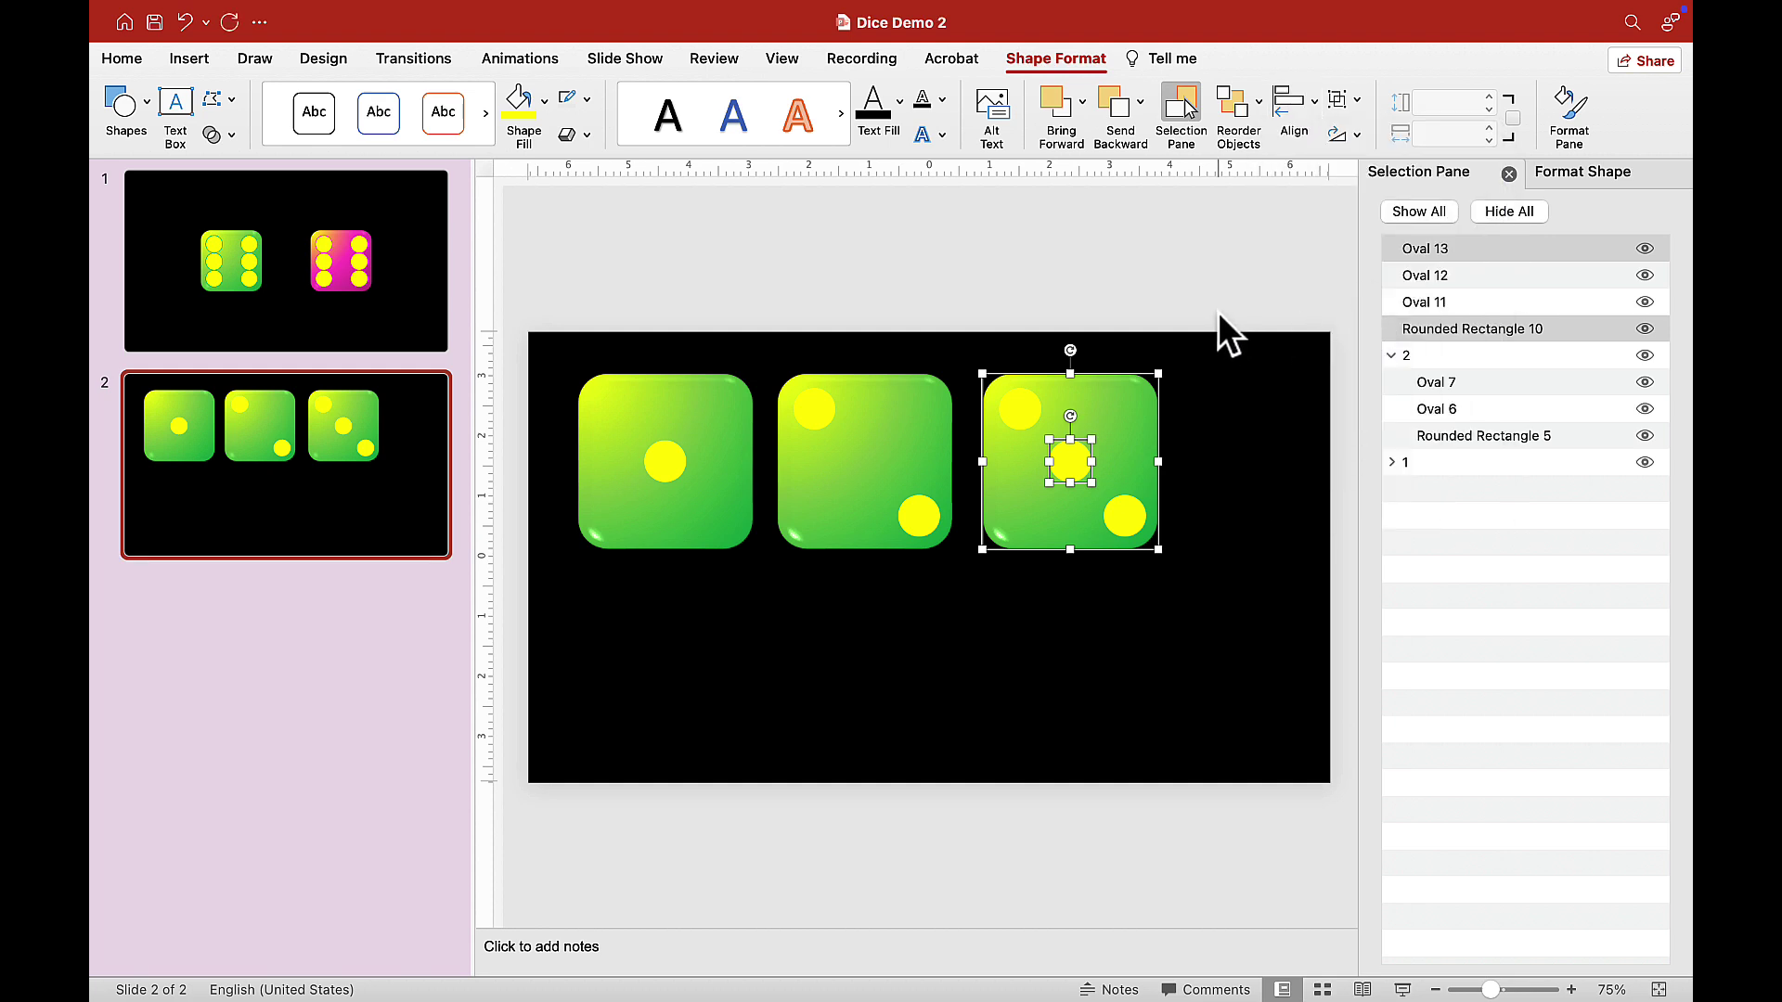
left_click(1301, 113)
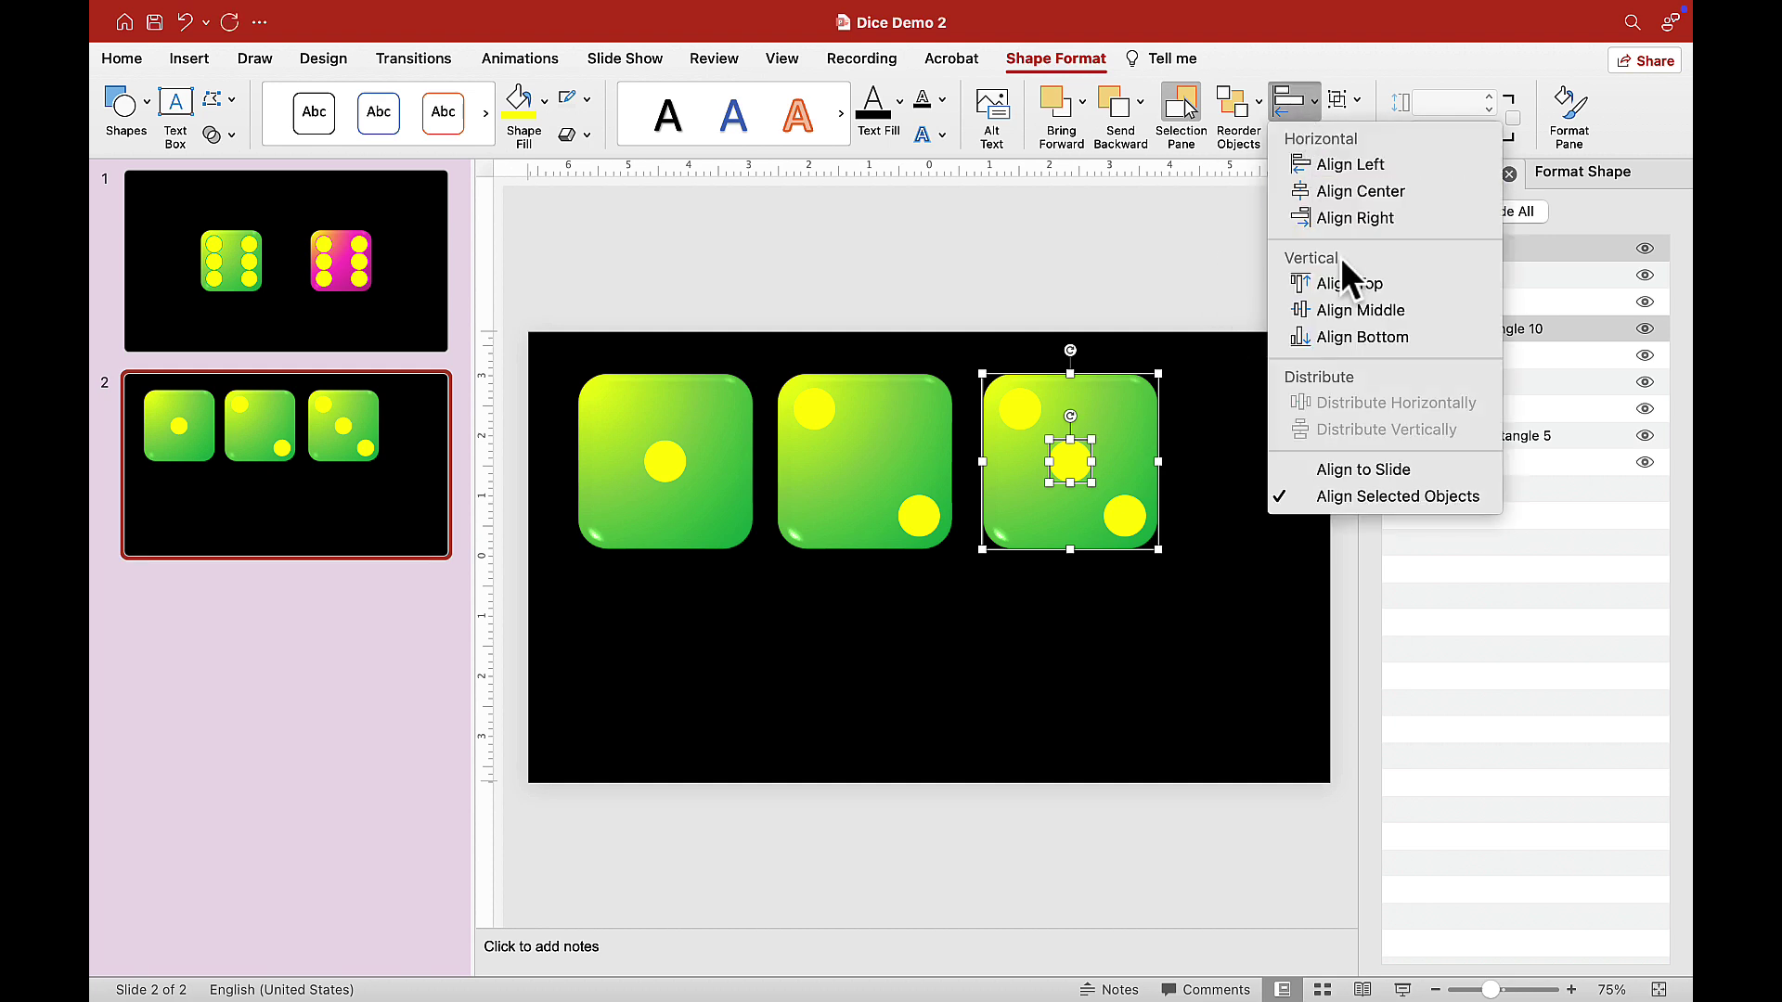
left_click(1355, 308)
left_click(1249, 275)
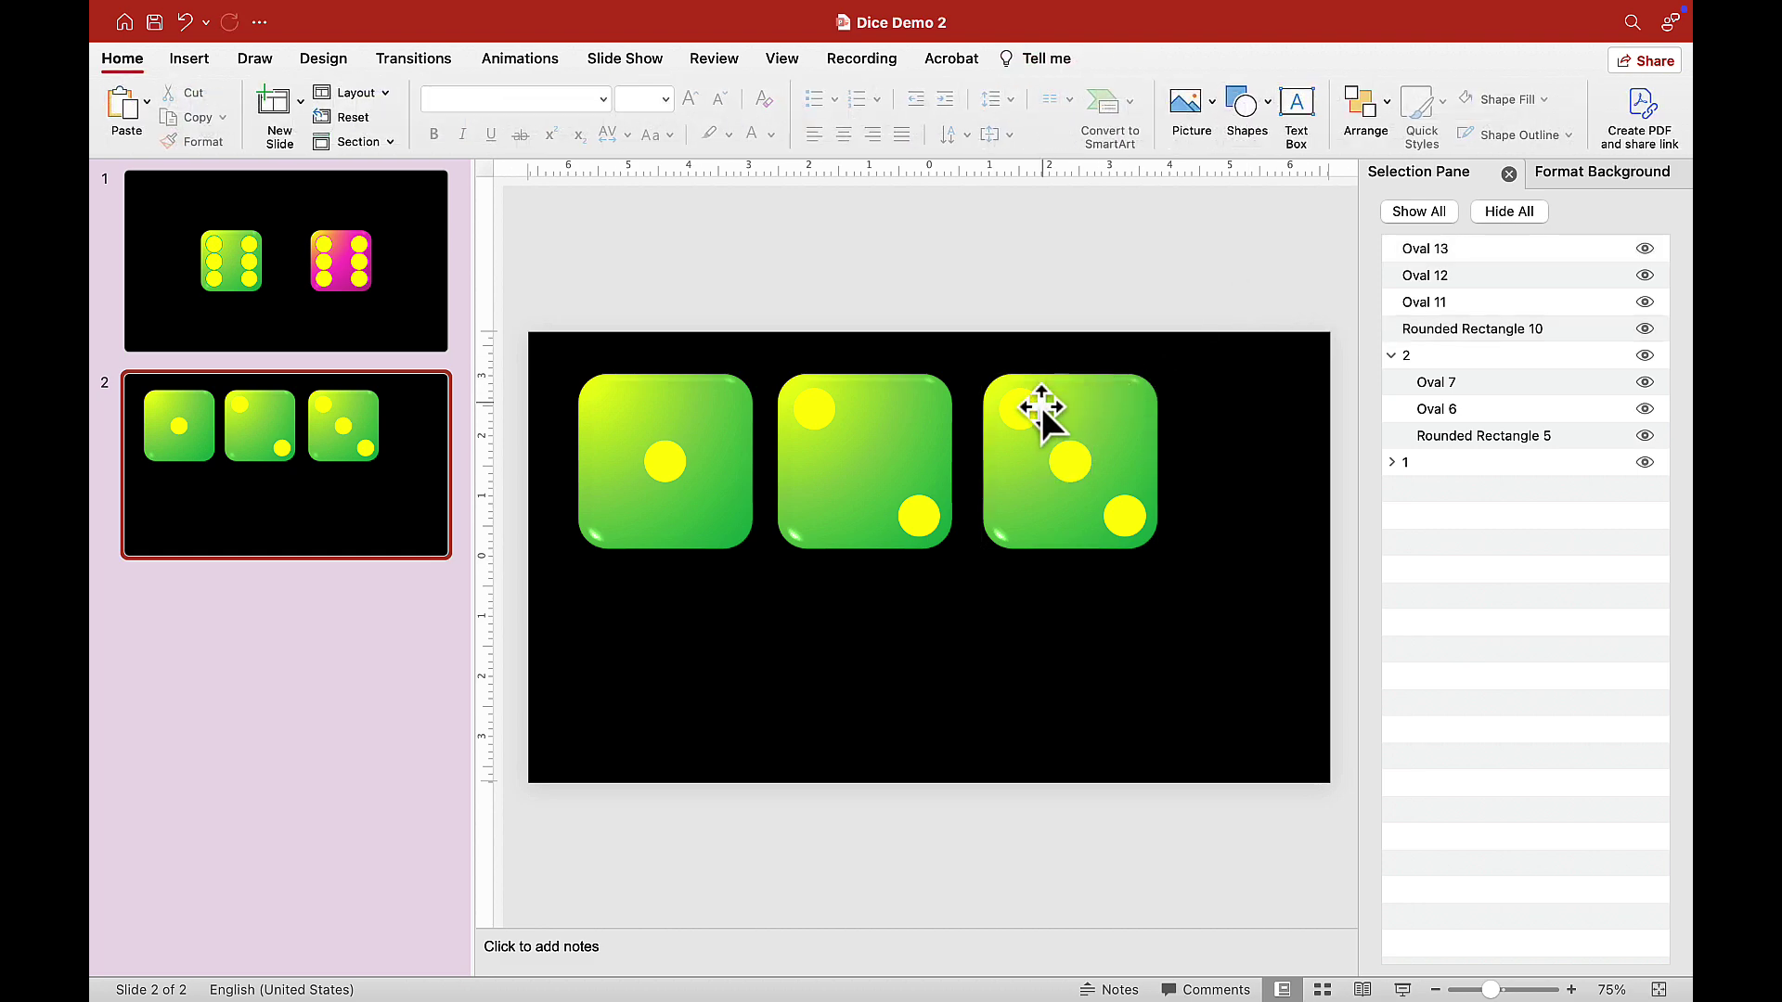
Group the third die with its three pips and name the group '3'.
left_click_drag(948, 264, 1221, 637)
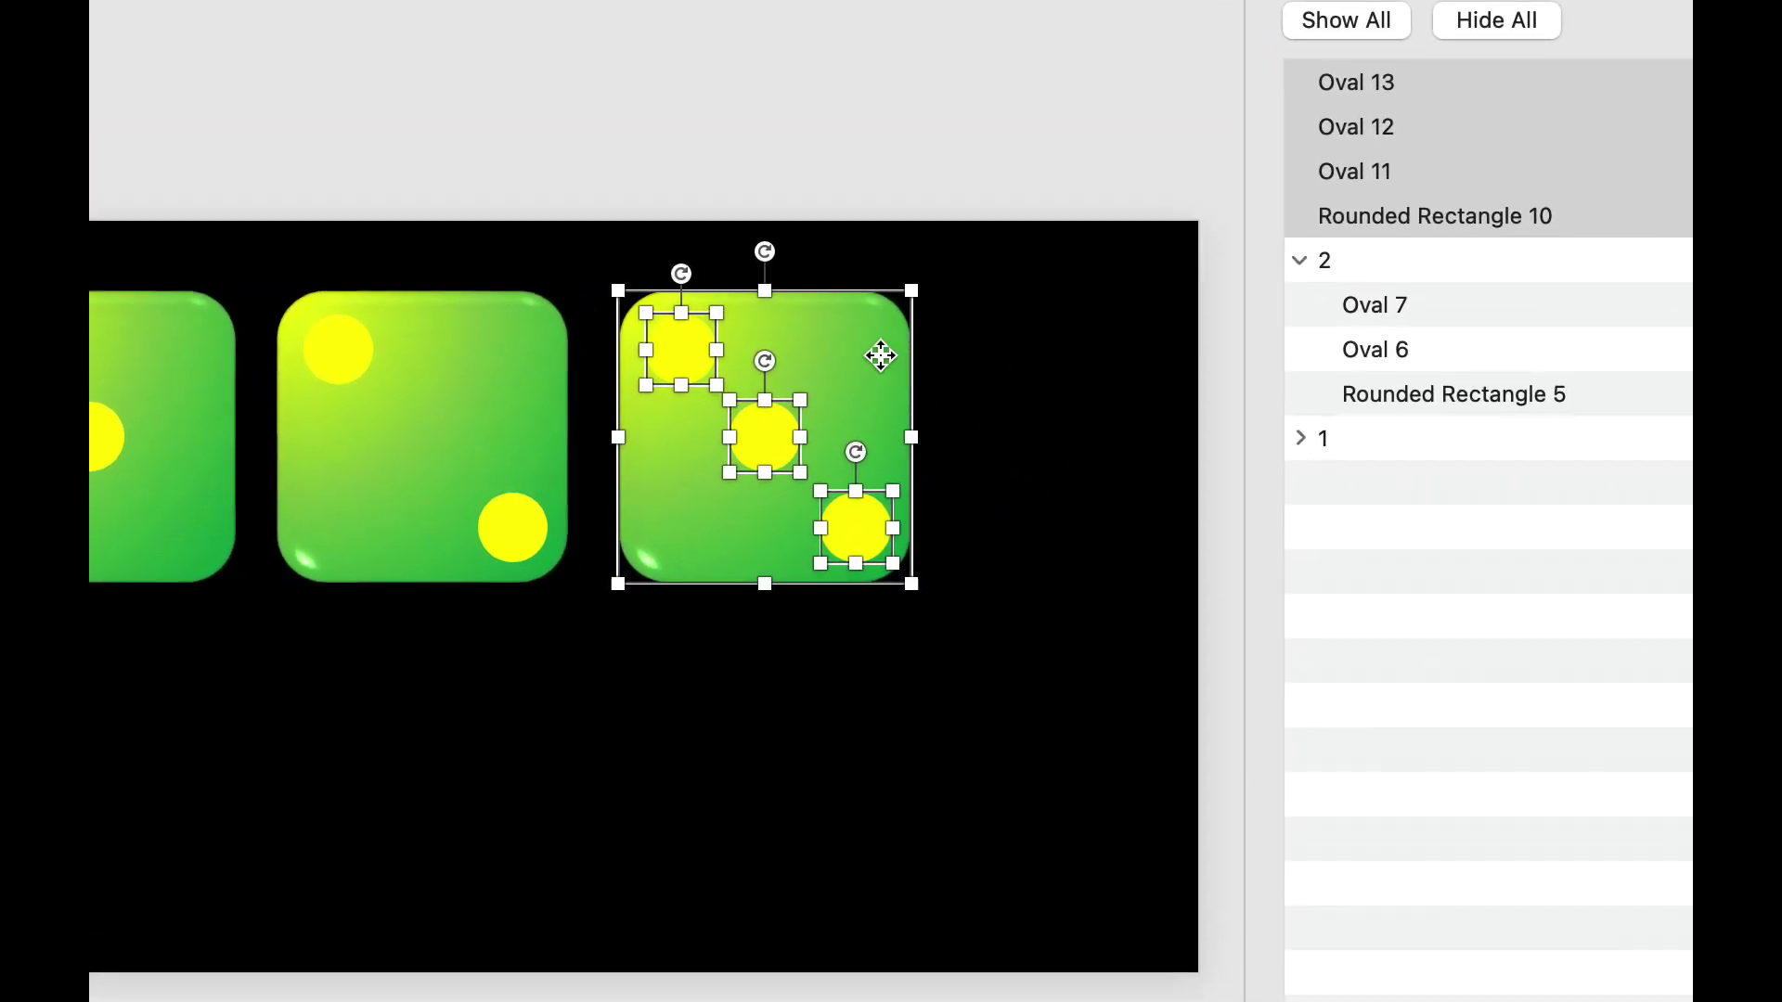
right_click(881, 355)
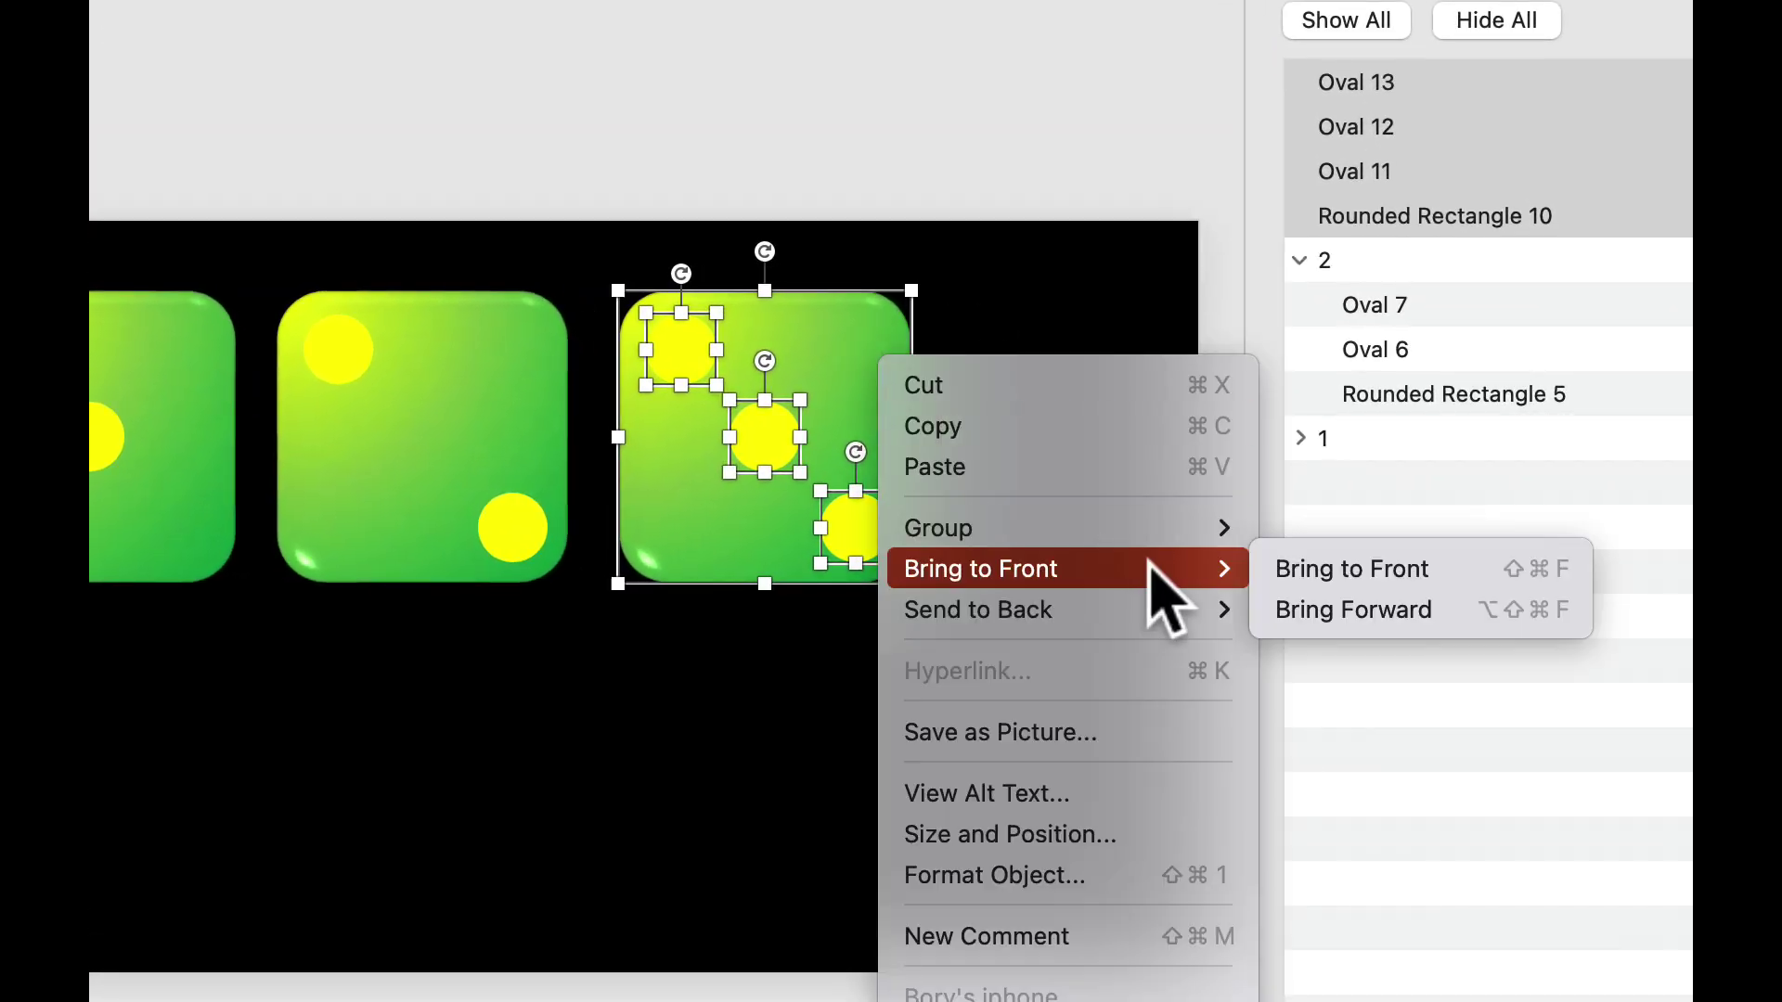
mouse_move(1172, 530)
left_click(1322, 536)
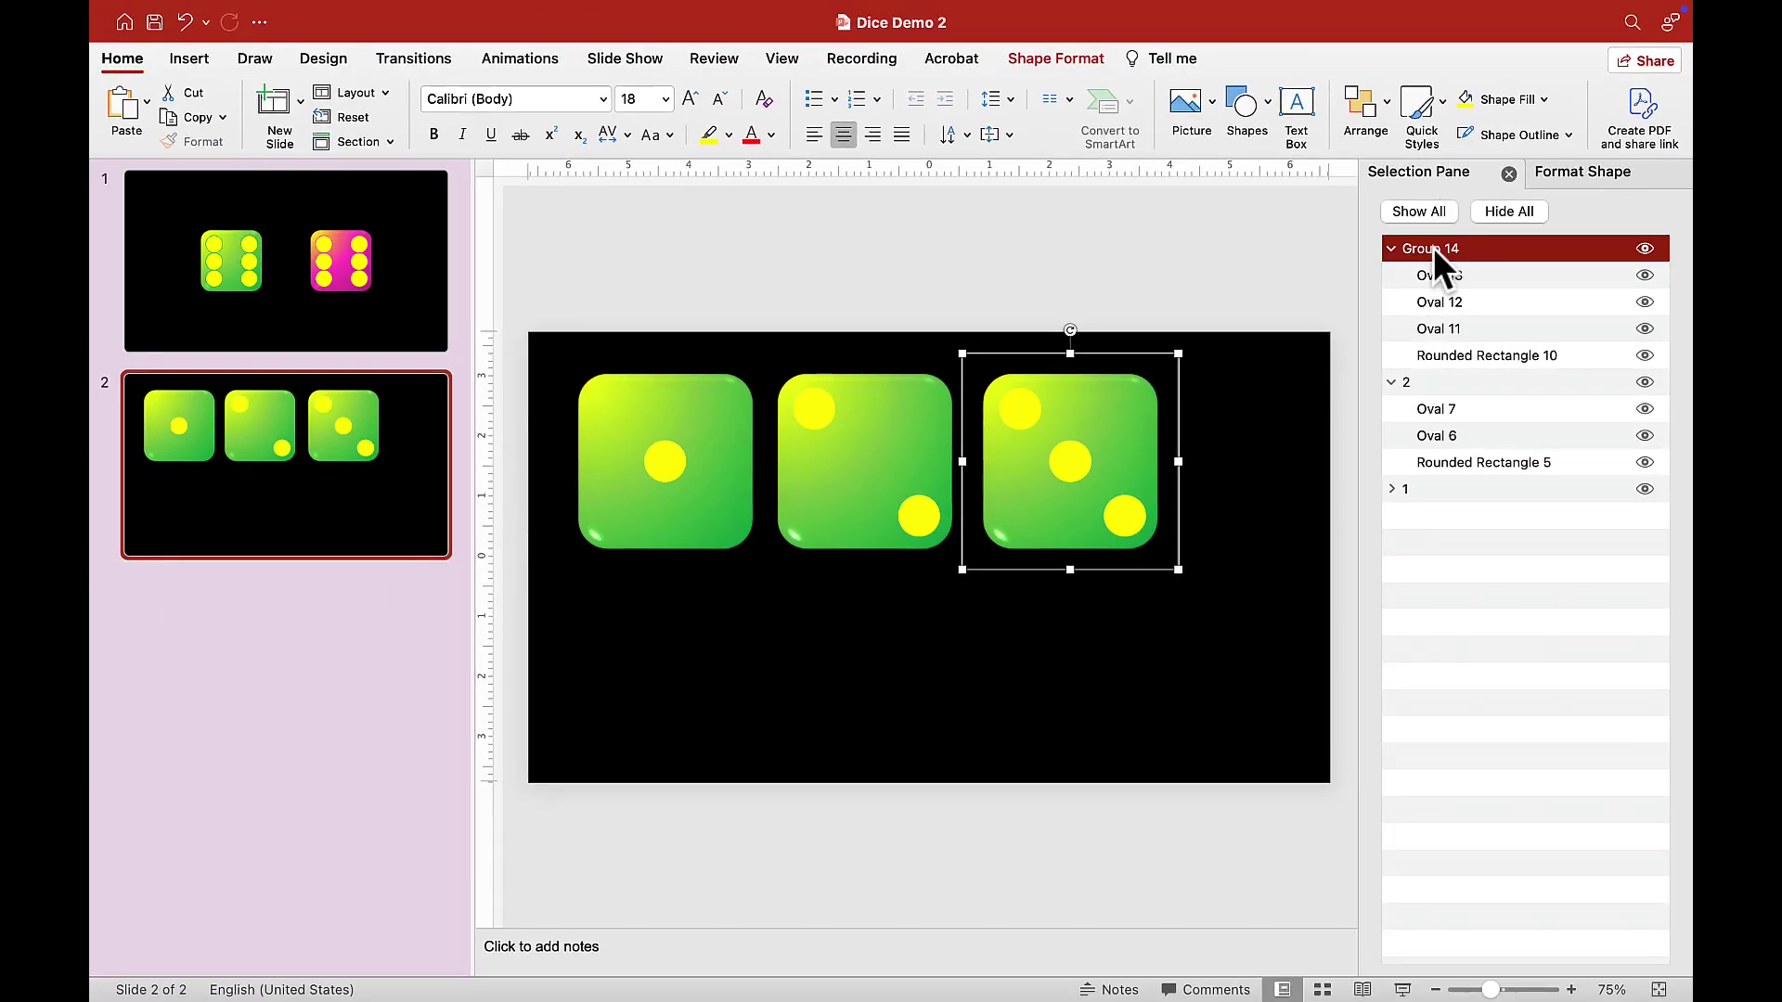
double_click(1433, 247)
type("3")
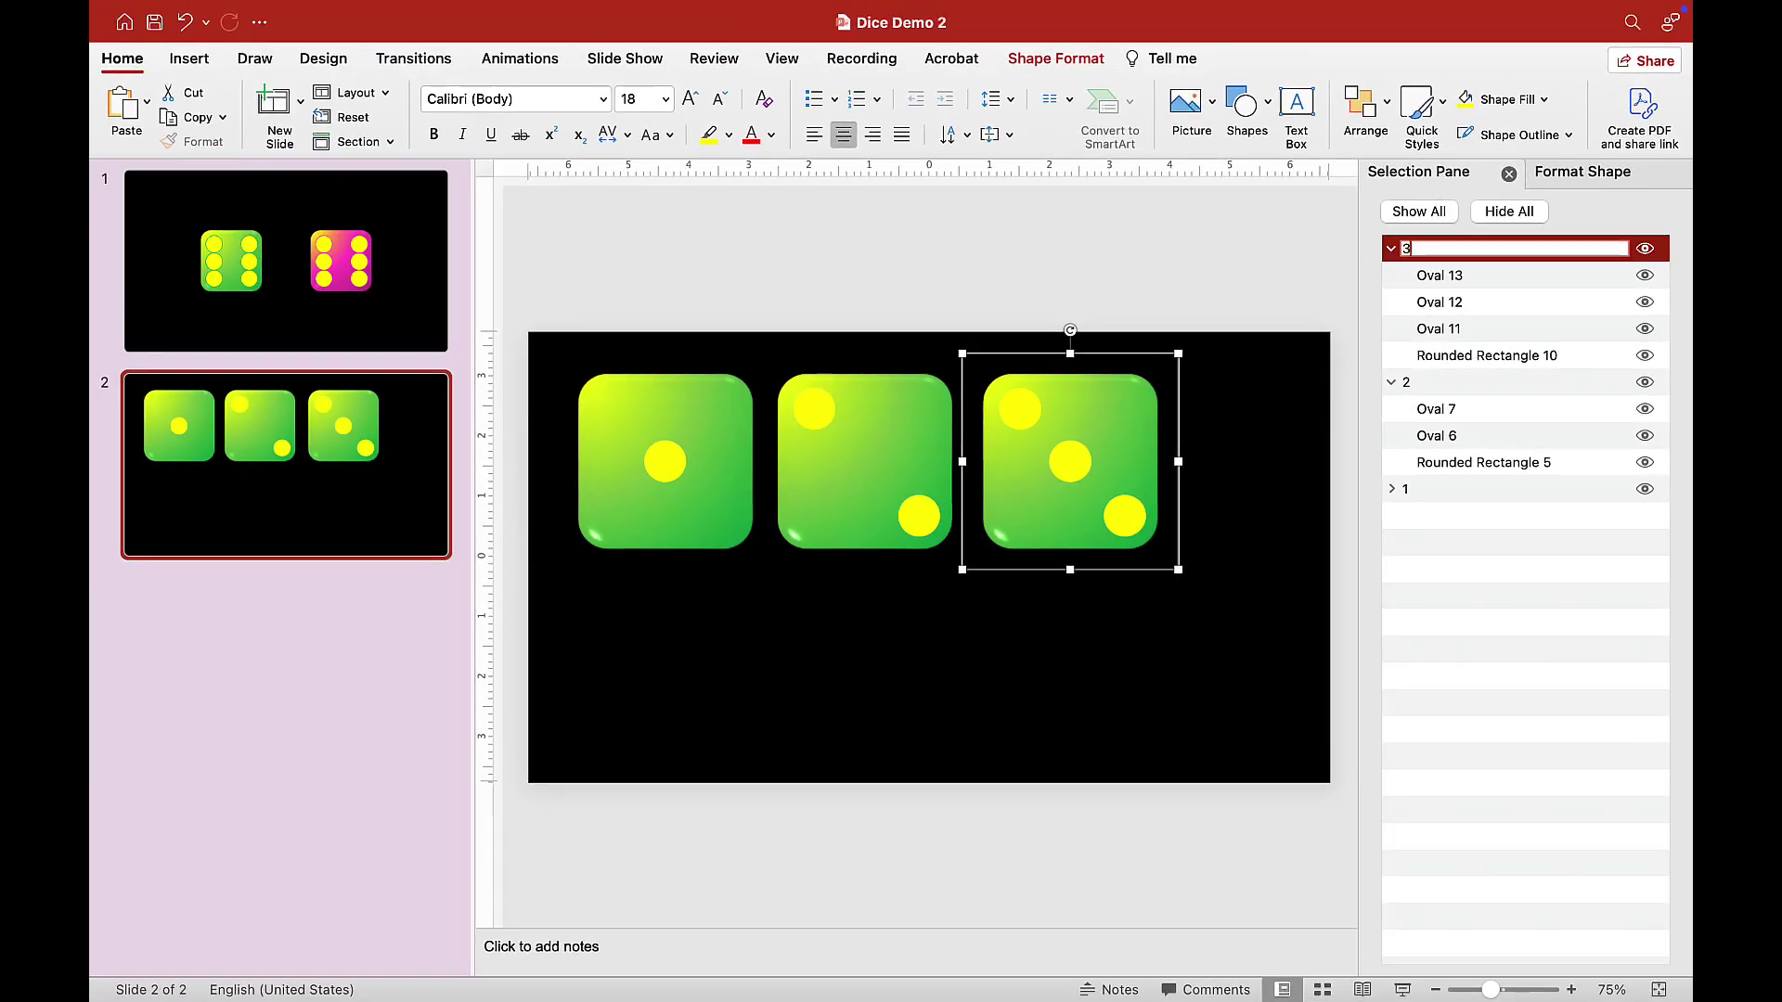
key("Return")
left_click(1115, 230)
left_click(1028, 386)
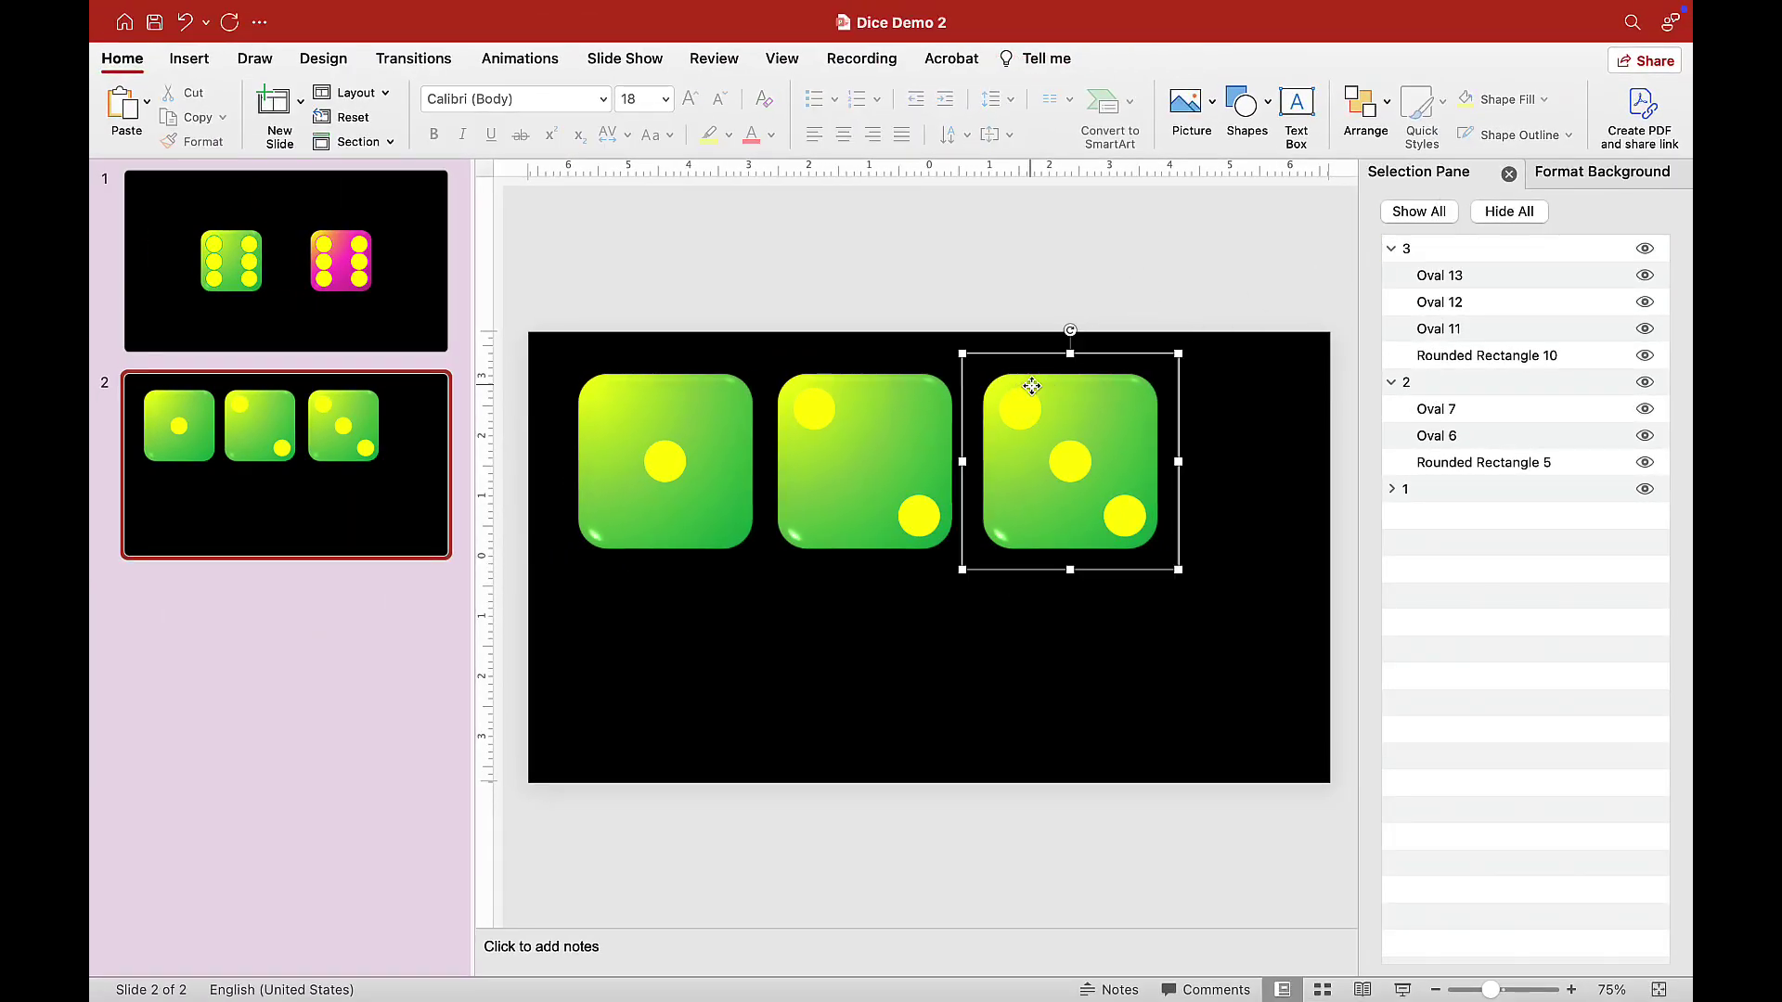
Duplicate the three-pip die, move it below die 1, and ungroup it.
key("super+d")
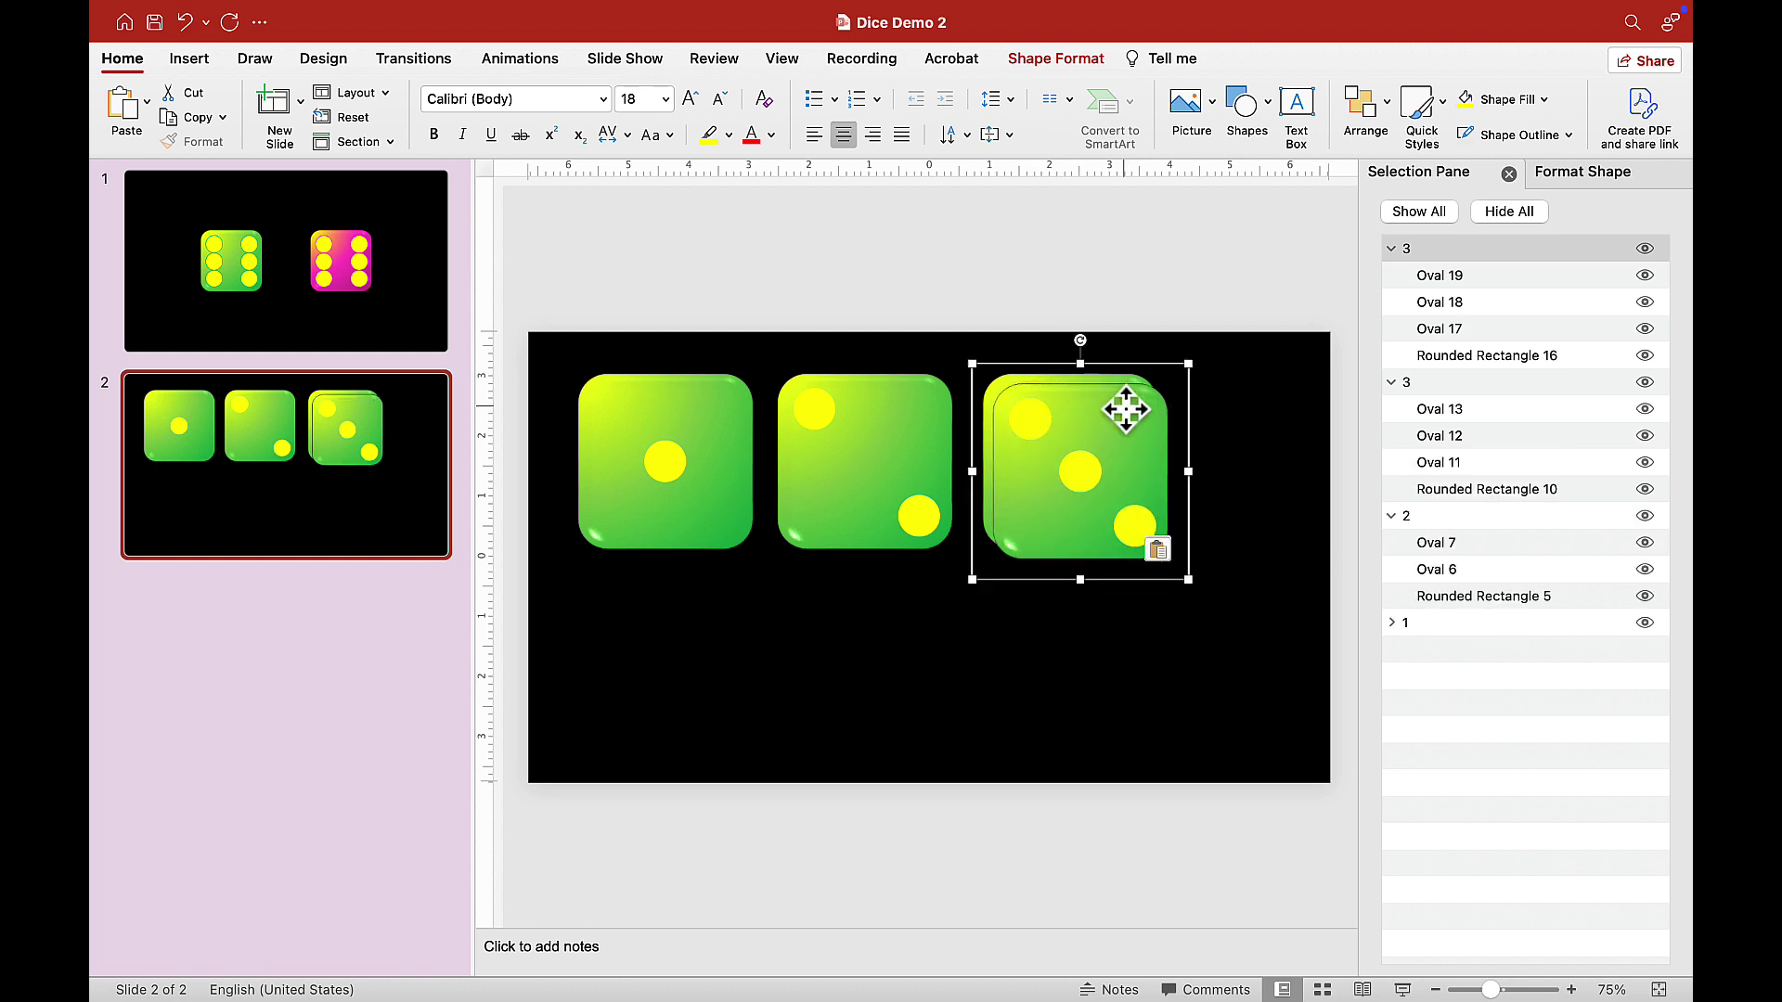
left_click_drag(1125, 409, 711, 609)
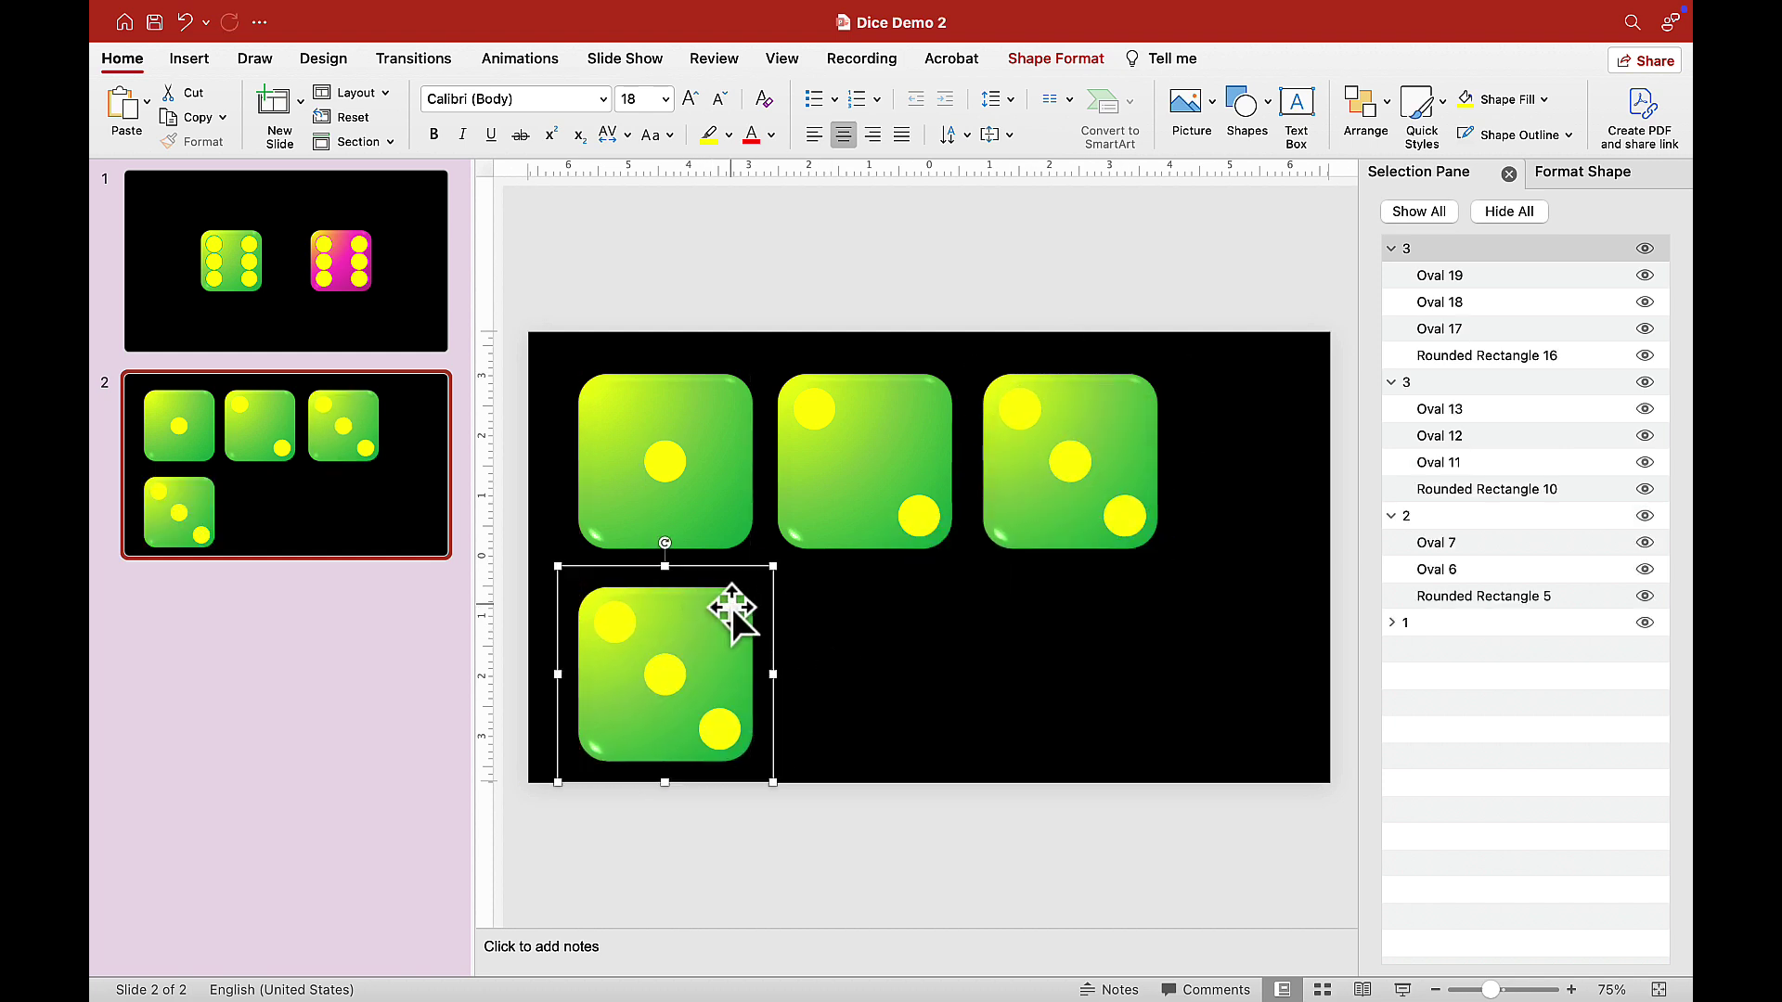
right_click(731, 607)
mouse_move(872, 623)
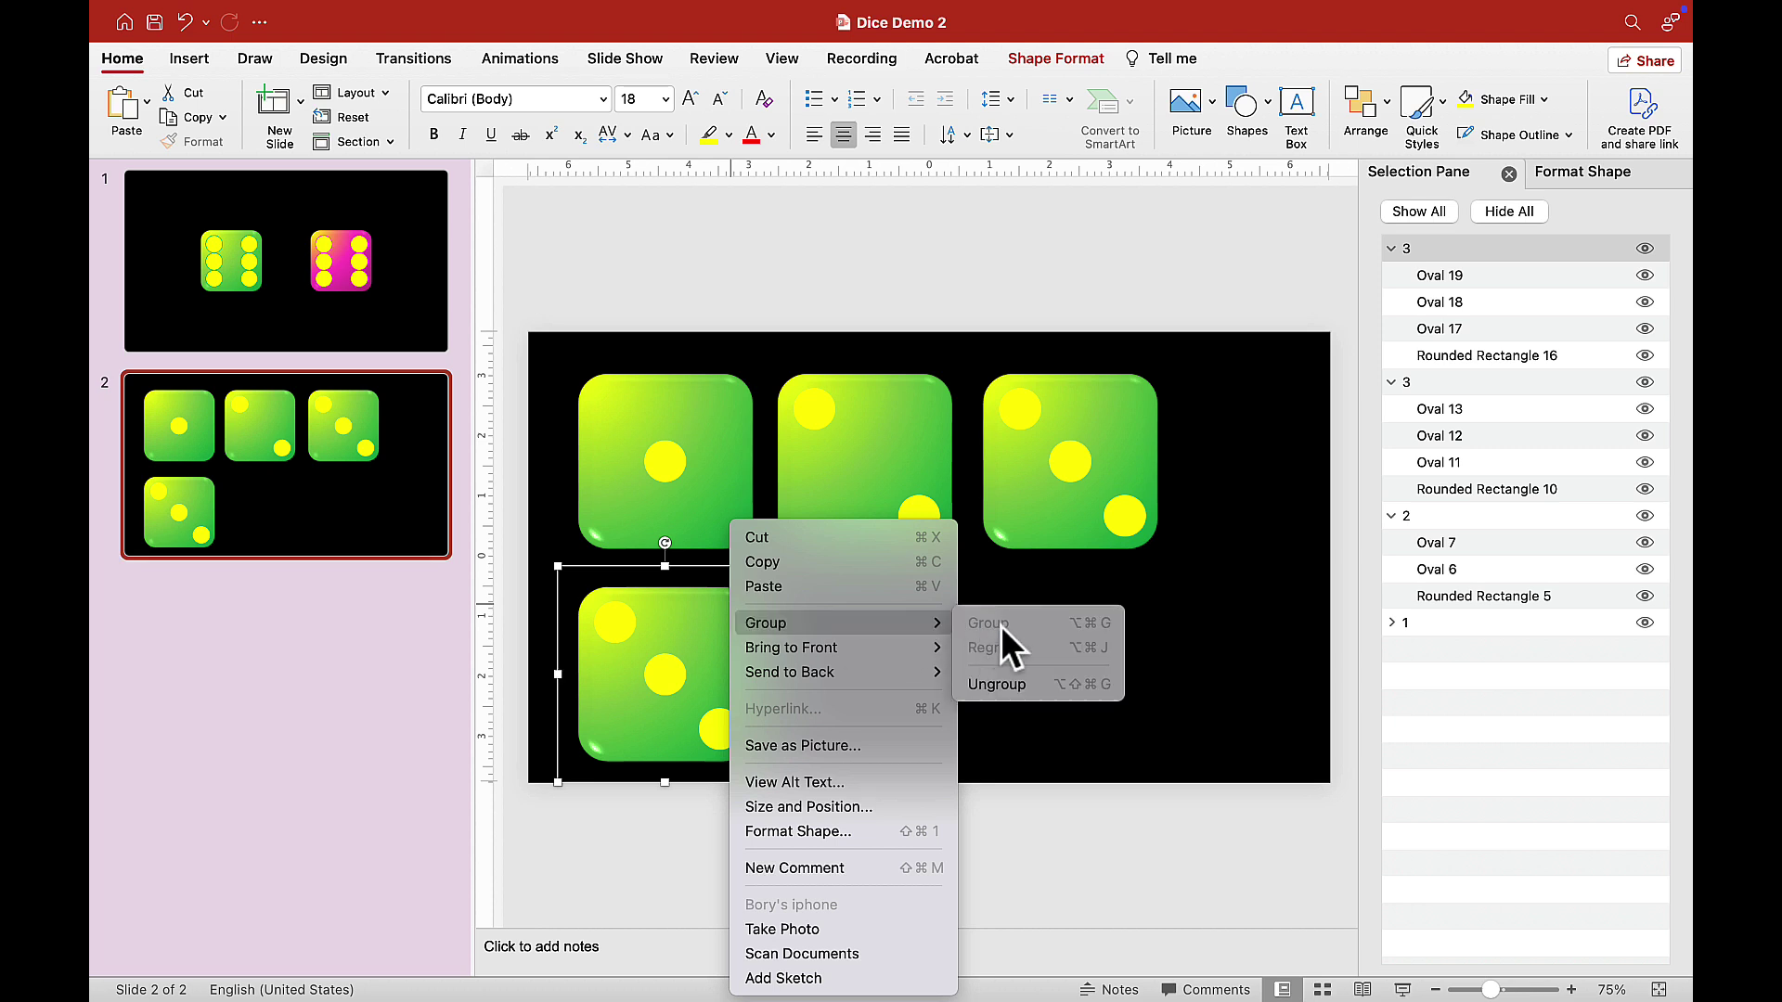
left_click(1004, 681)
left_click(845, 654)
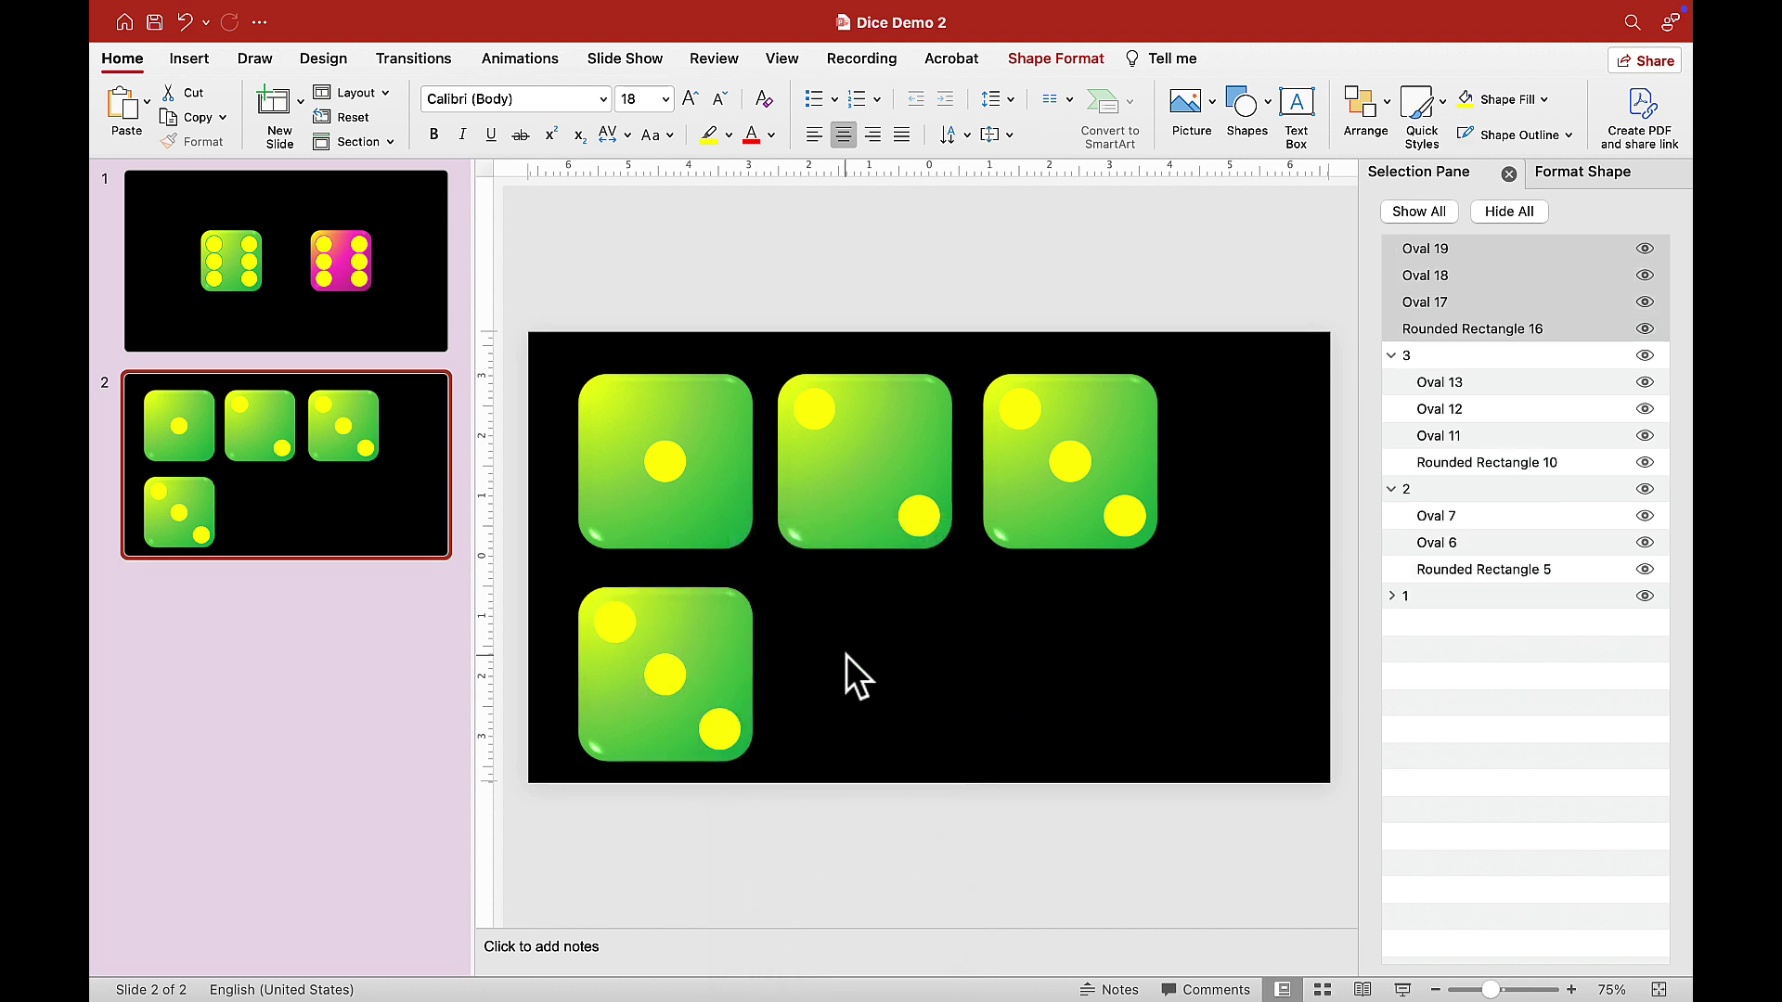
Move the centre pip to the top-right corner and duplicate a pip into the bottom-left corner.
left_click(660, 676)
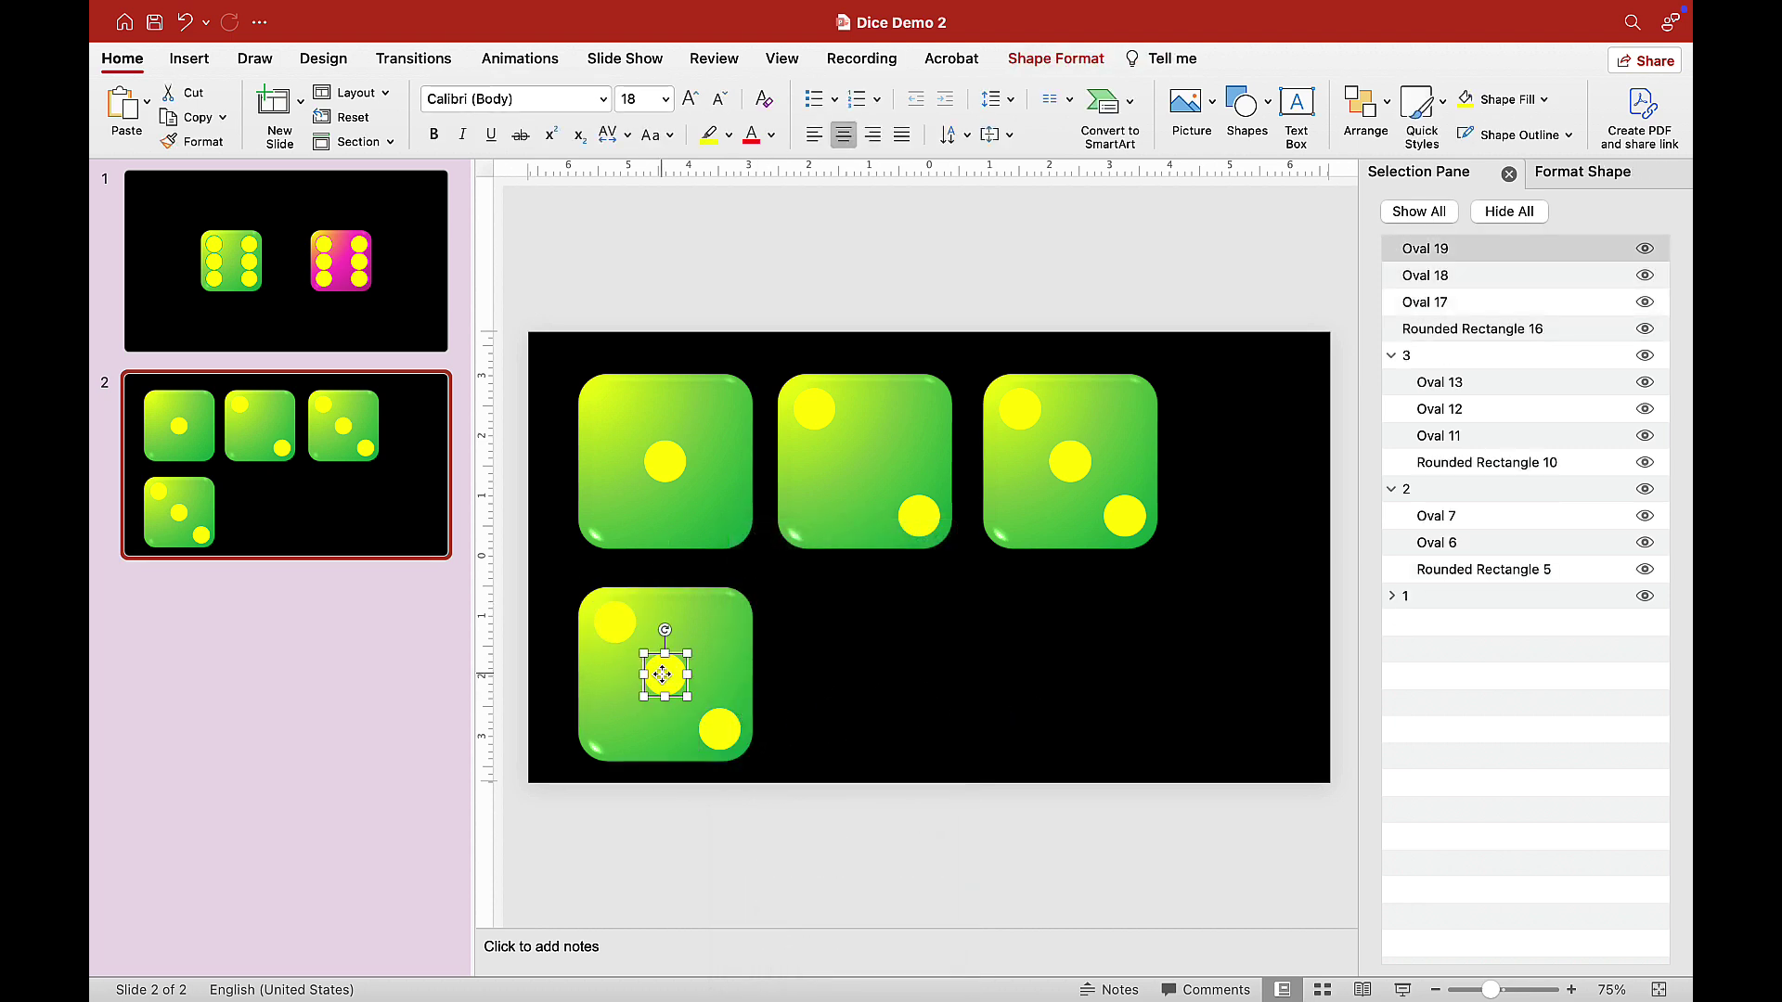
left_click_drag(661, 675, 710, 622)
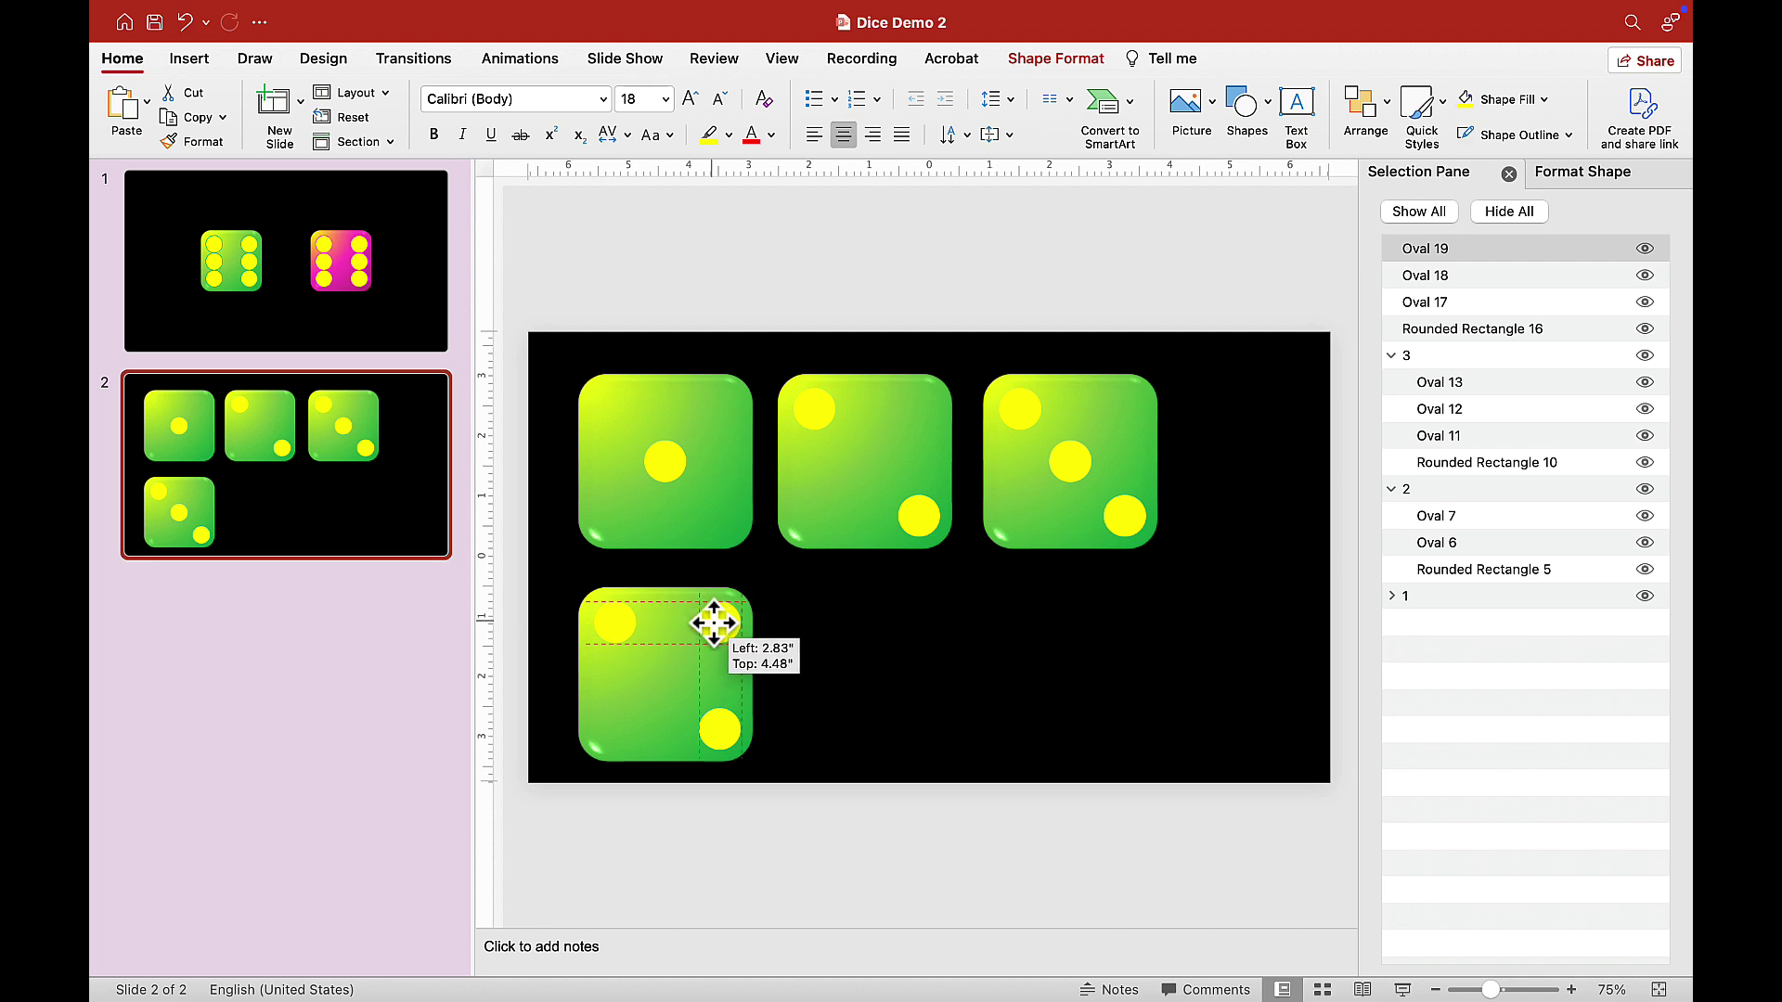
left_click_drag(714, 623, 715, 618)
left_click(626, 622)
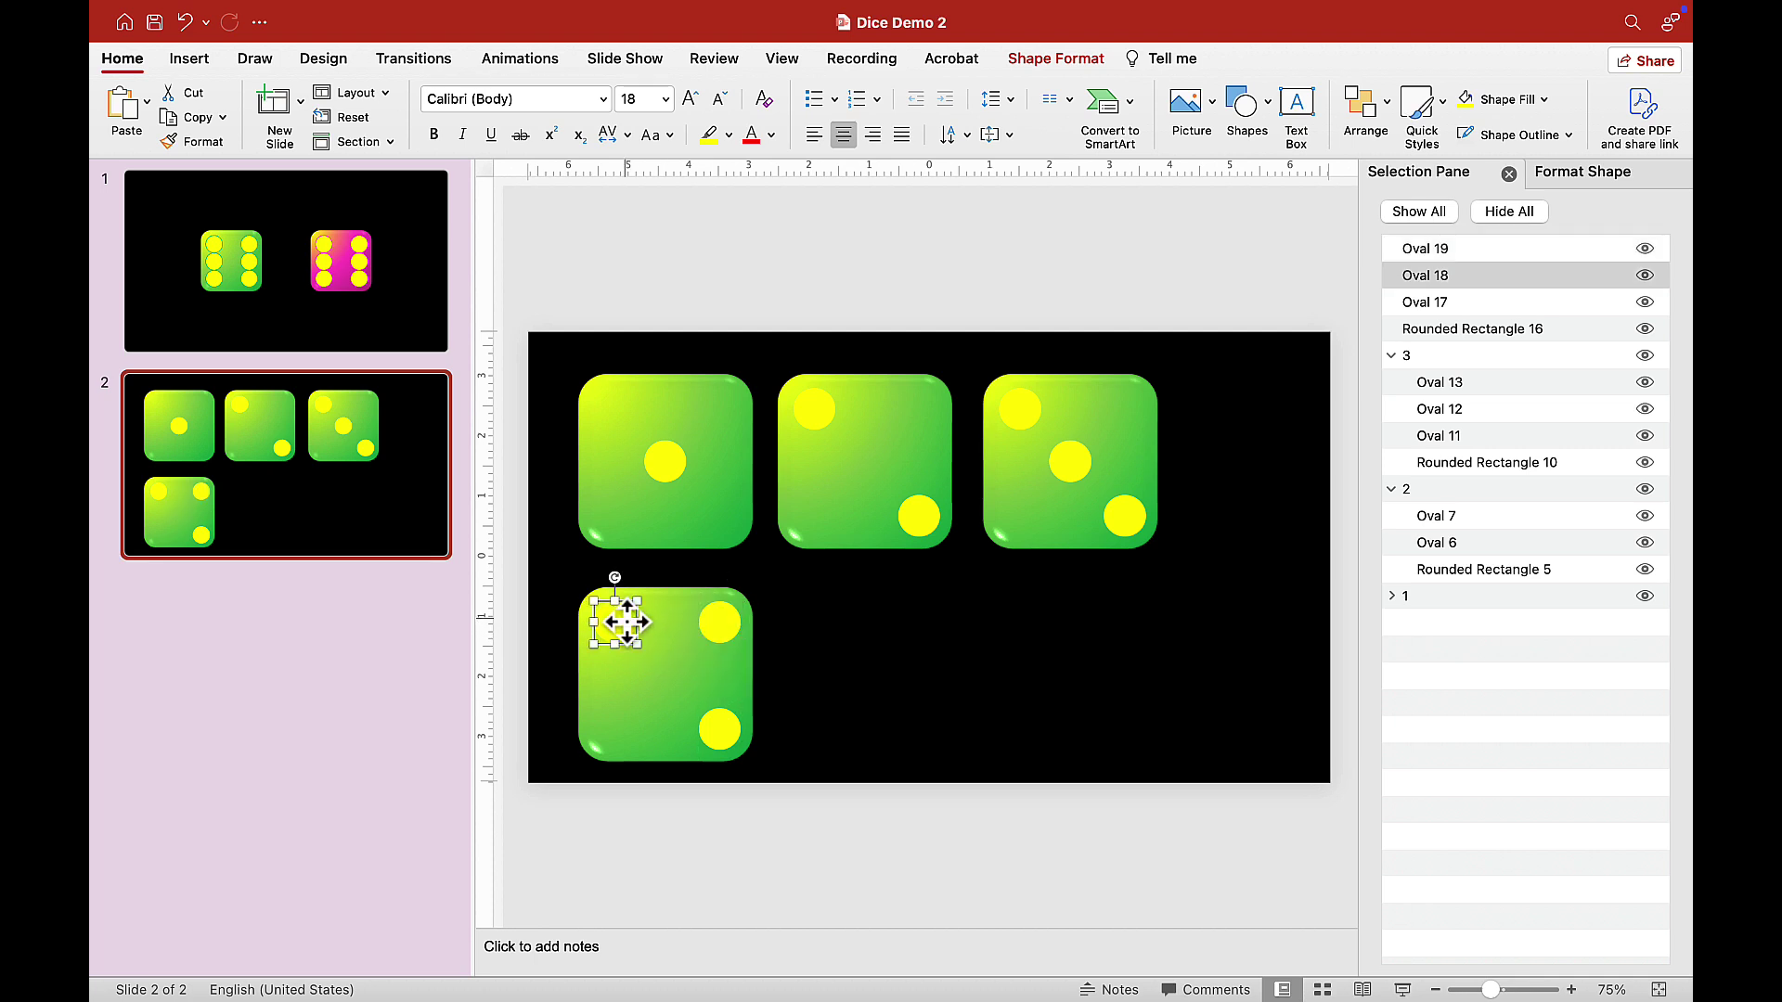
key("super+d")
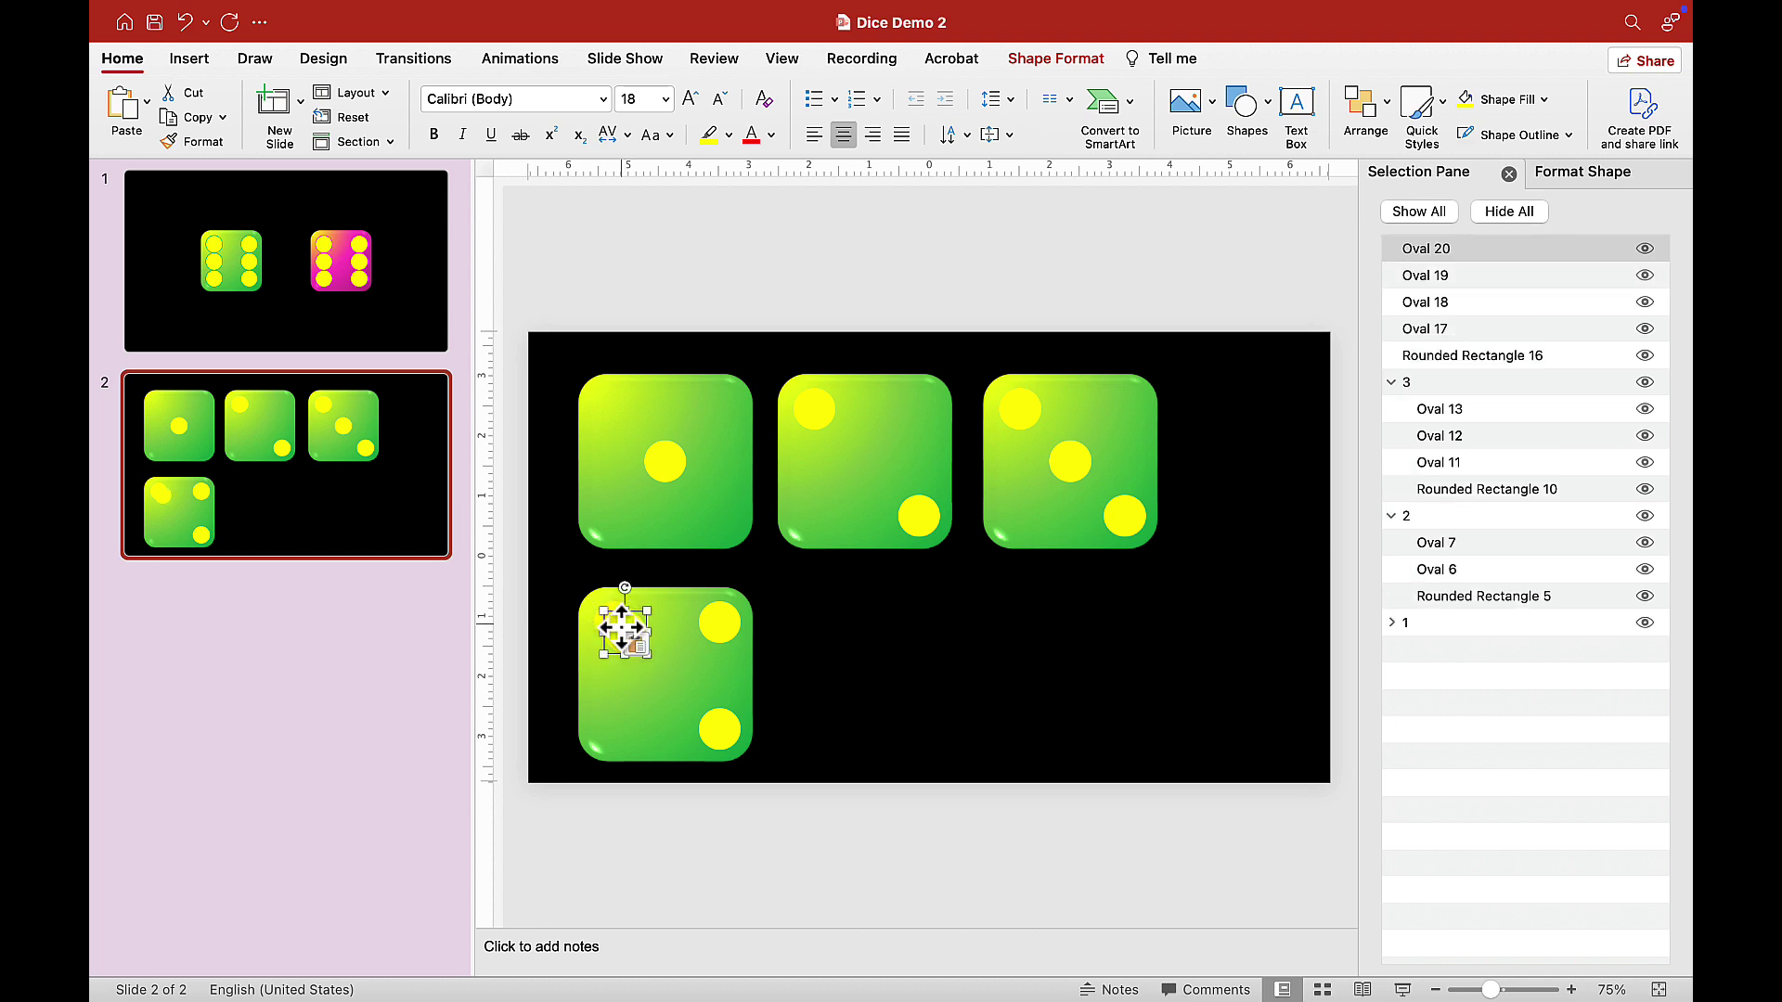
left_click_drag(626, 629, 613, 727)
Group the fourth die's rounded square with its four corner pips.
left_click(859, 703)
left_click_drag(512, 548, 848, 815)
right_click(673, 670)
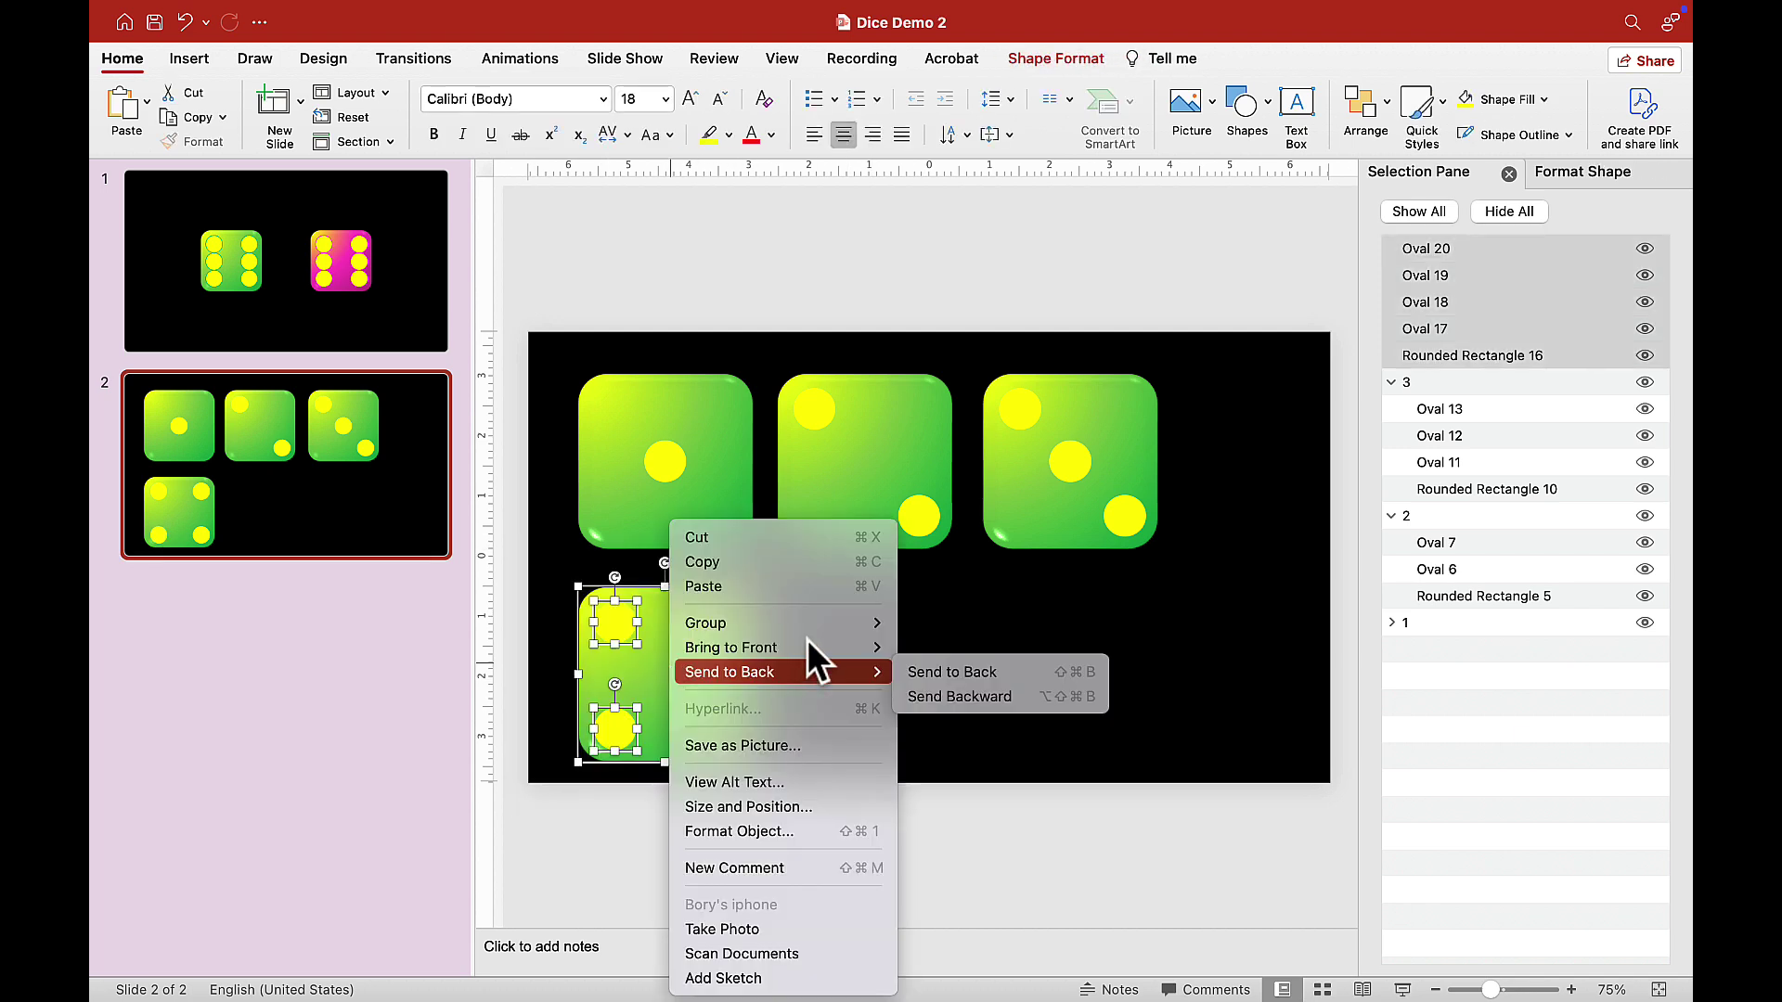
mouse_move(844, 619)
left_click(956, 622)
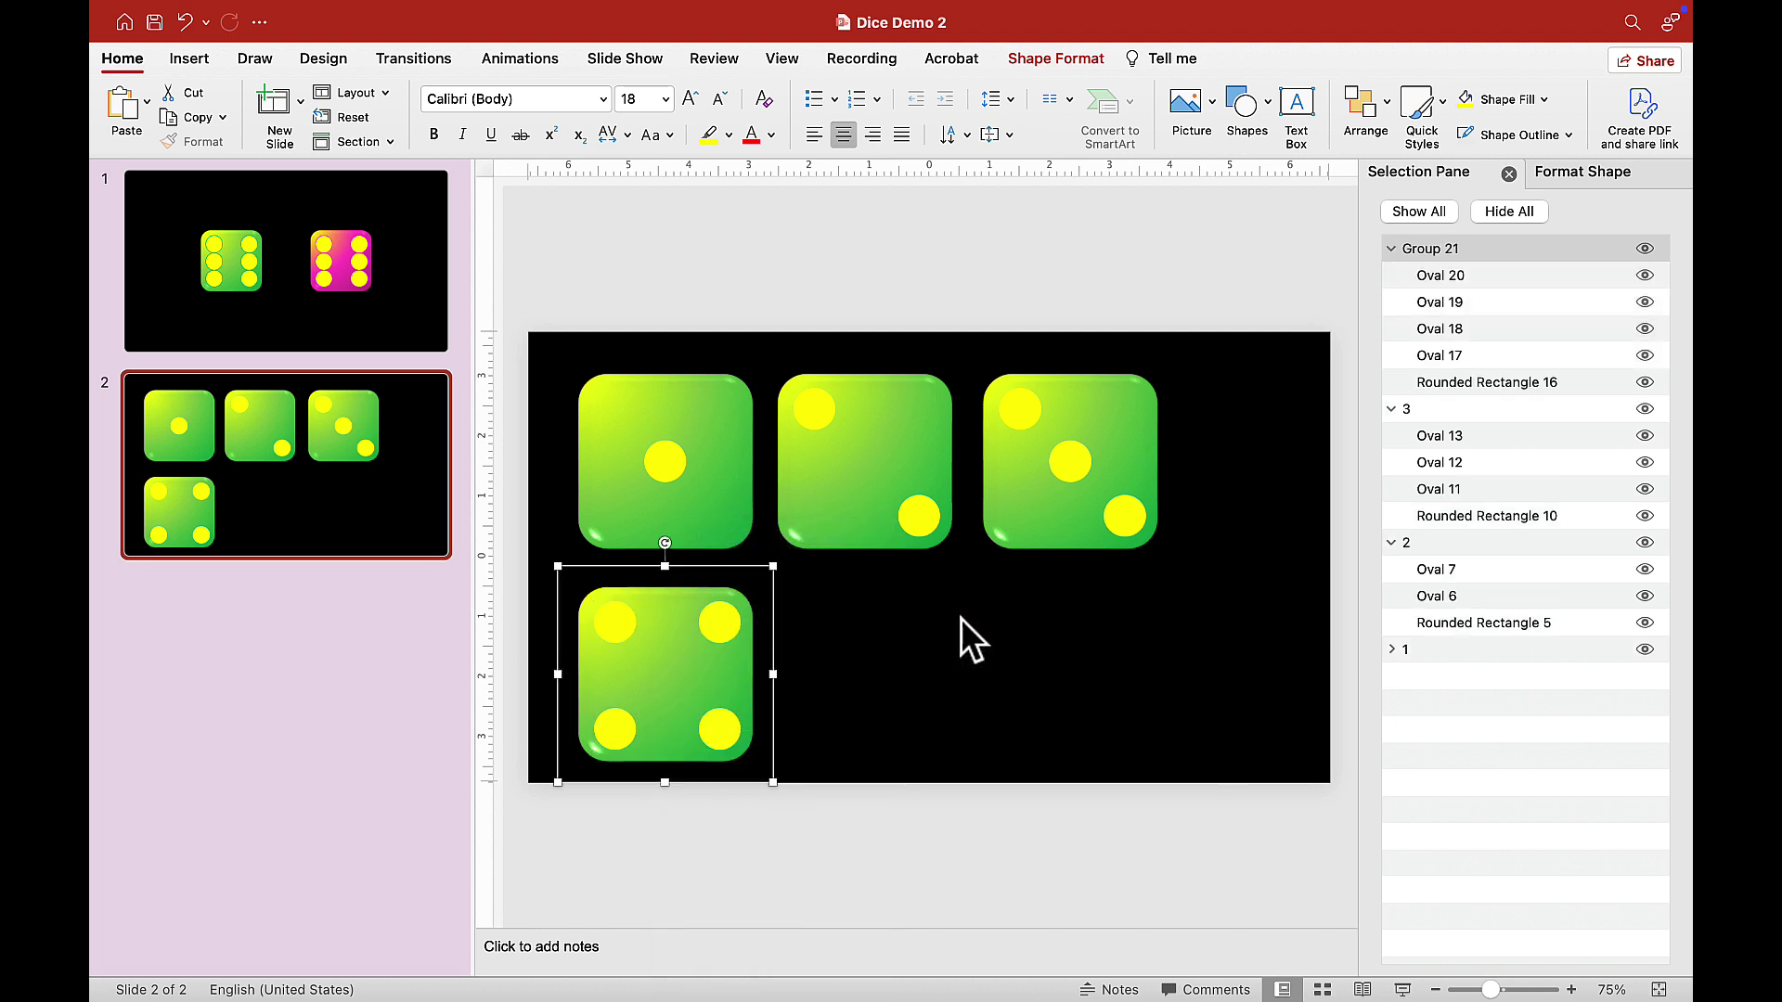